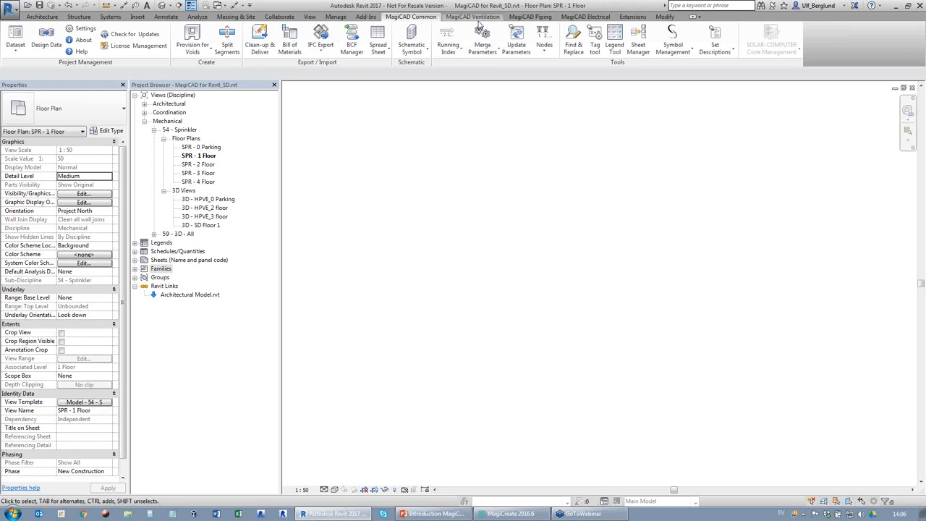
Review the MagiCAD project, content and appearance settings, and leave them without saving
click(515, 18)
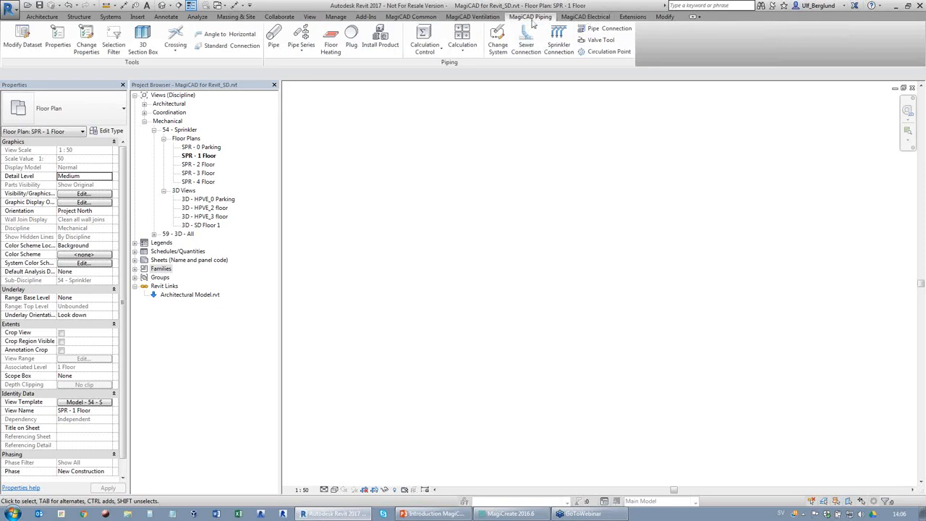
click(414, 17)
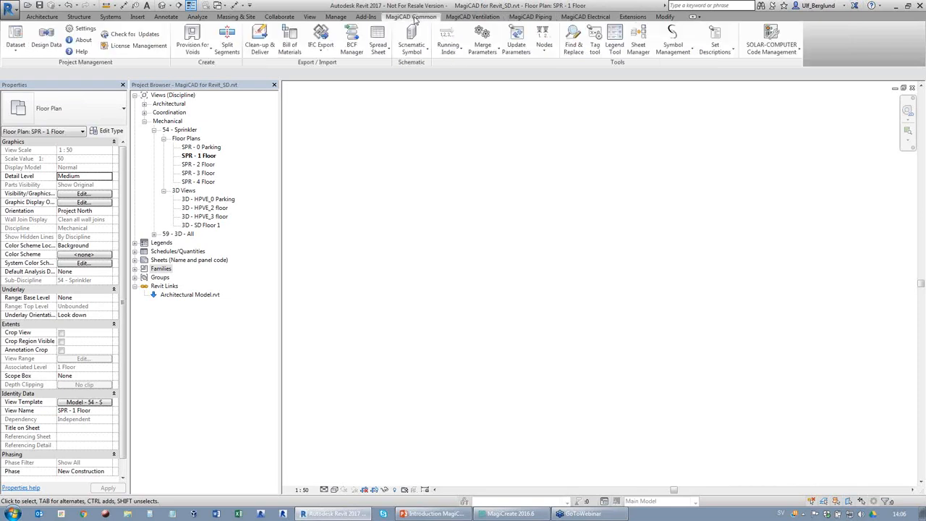
click(83, 31)
click(246, 79)
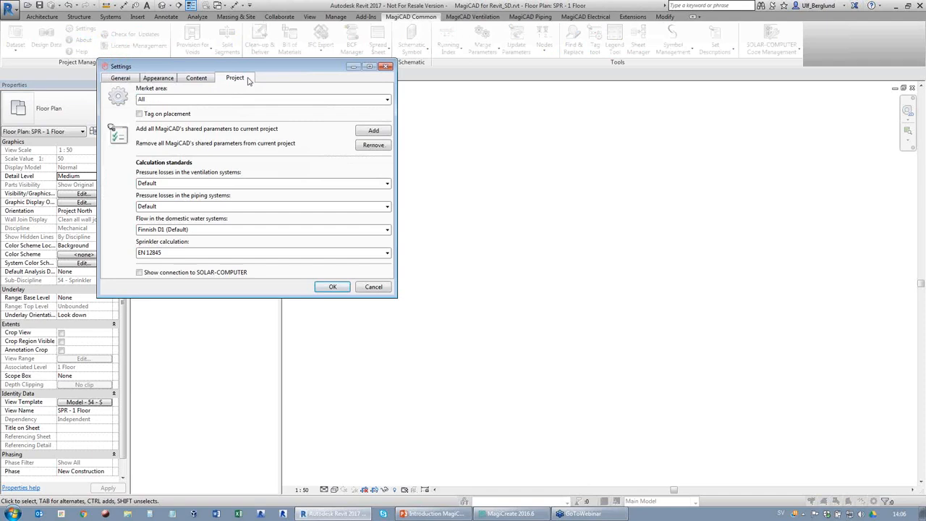
click(187, 81)
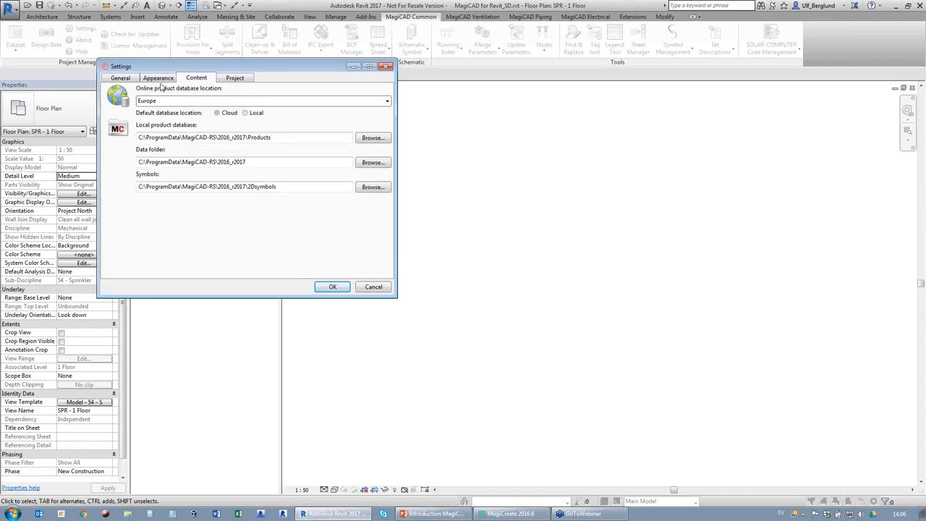
click(161, 79)
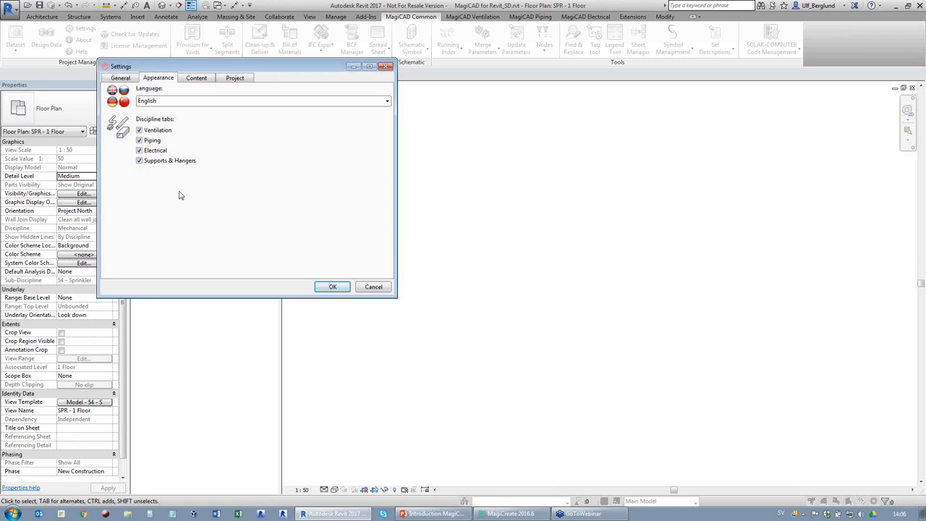
click(373, 287)
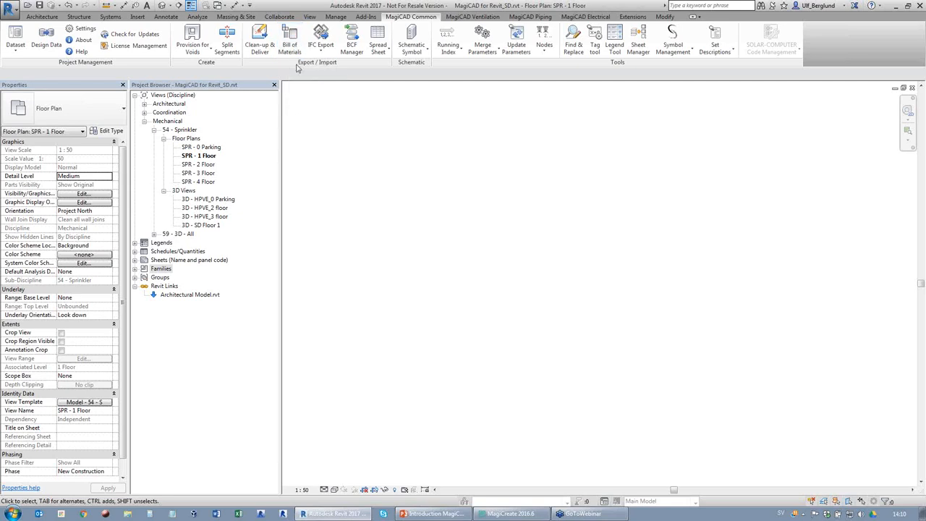
Look through the IFC export options and the Update Parameters options without running either
click(323, 53)
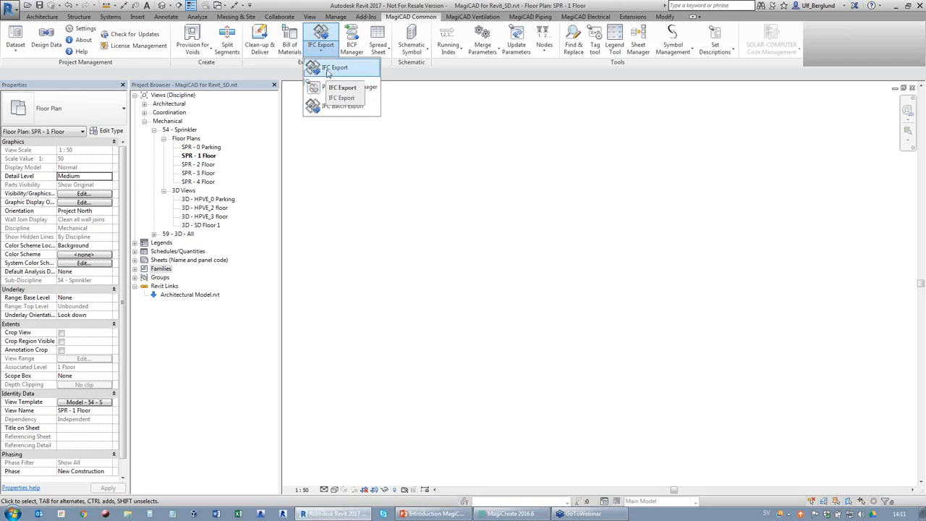
click(436, 132)
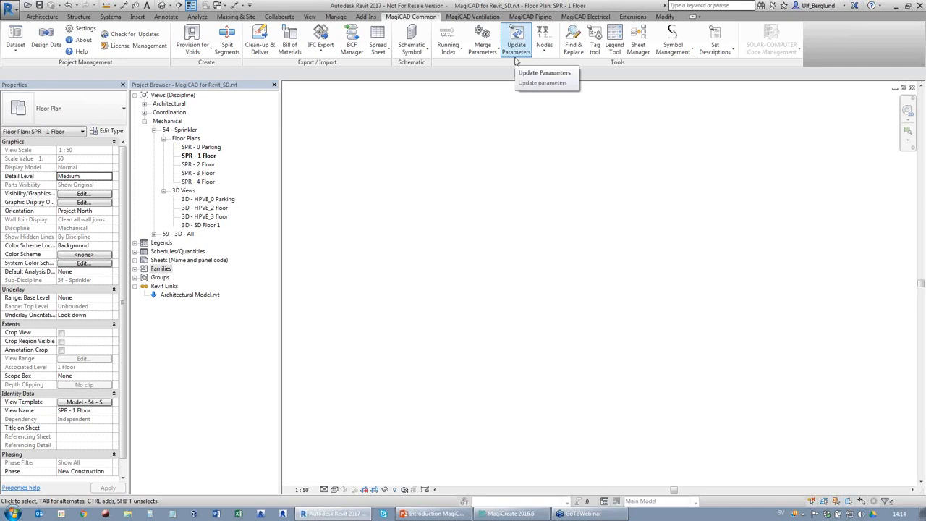
click(516, 52)
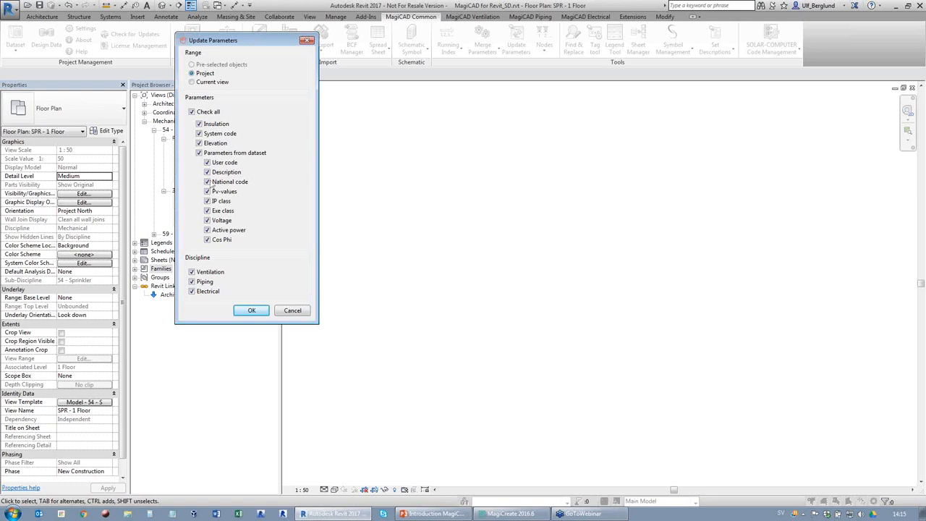
click(289, 311)
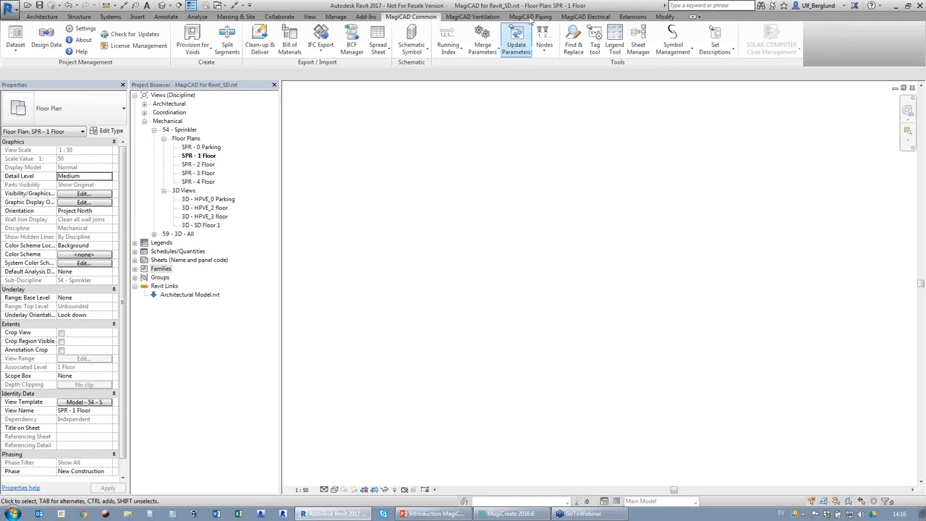
Look through the MagiCAD piping tools, including the crossing, calculation control and calculation options
click(534, 17)
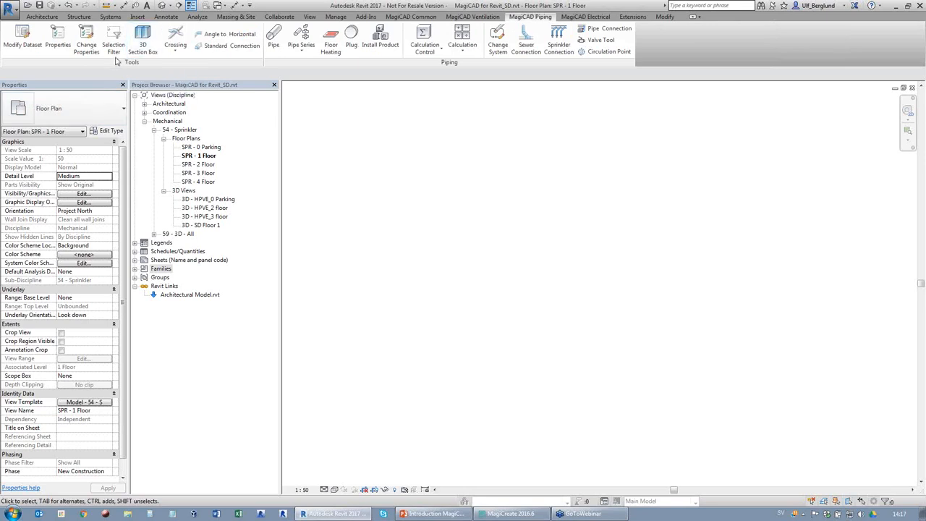
click(175, 48)
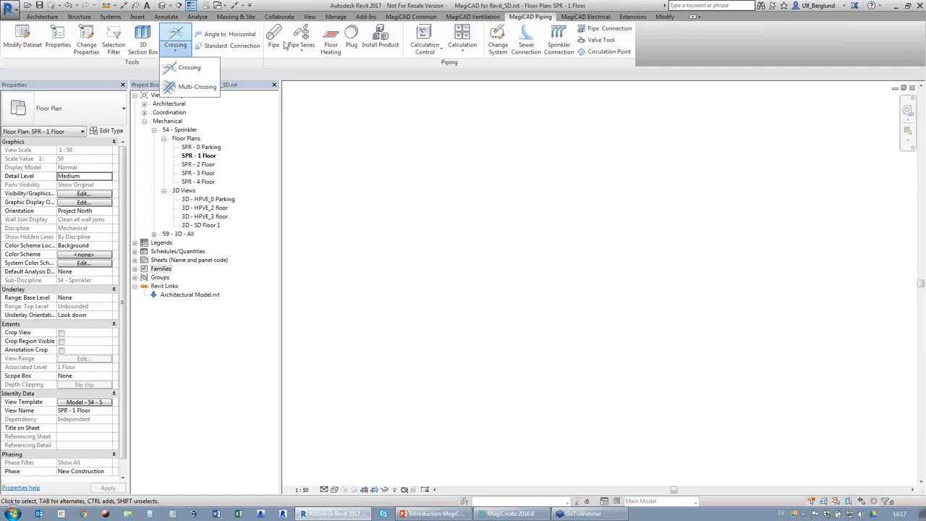
click(279, 67)
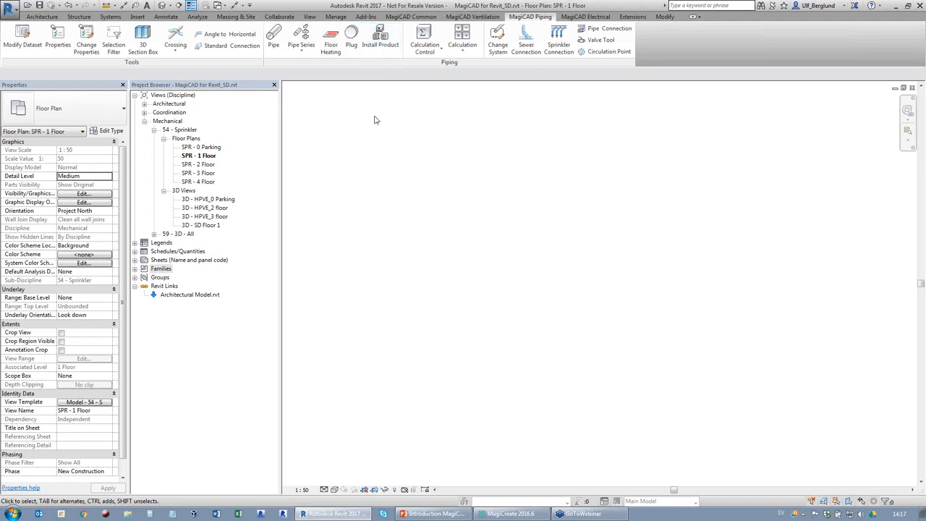
click(441, 57)
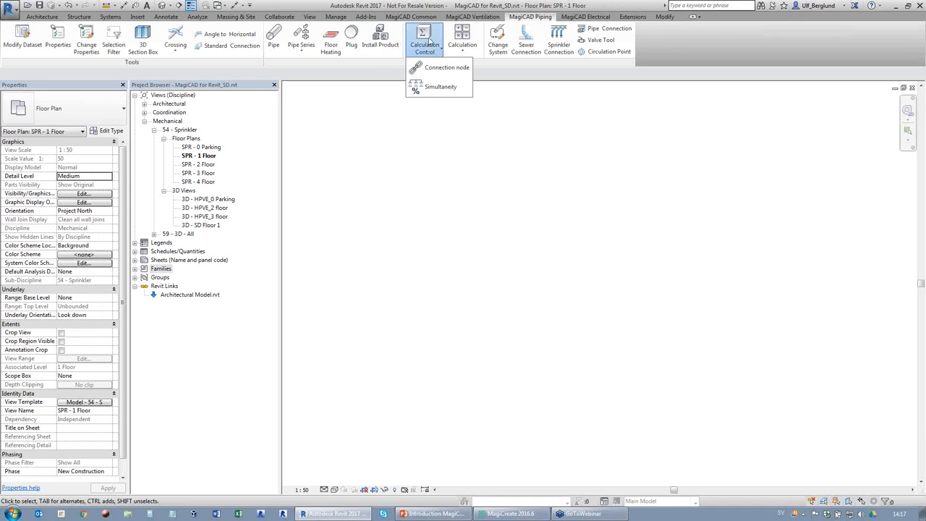
click(463, 51)
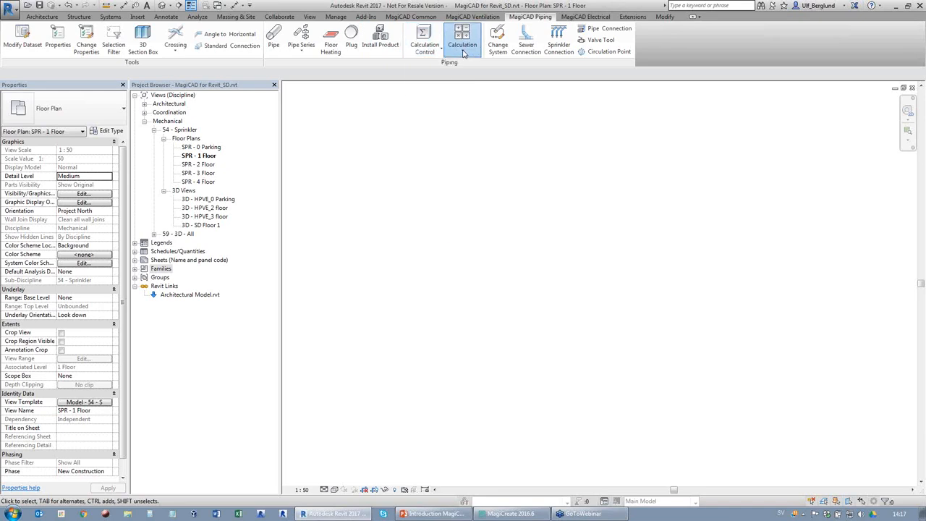
click(464, 50)
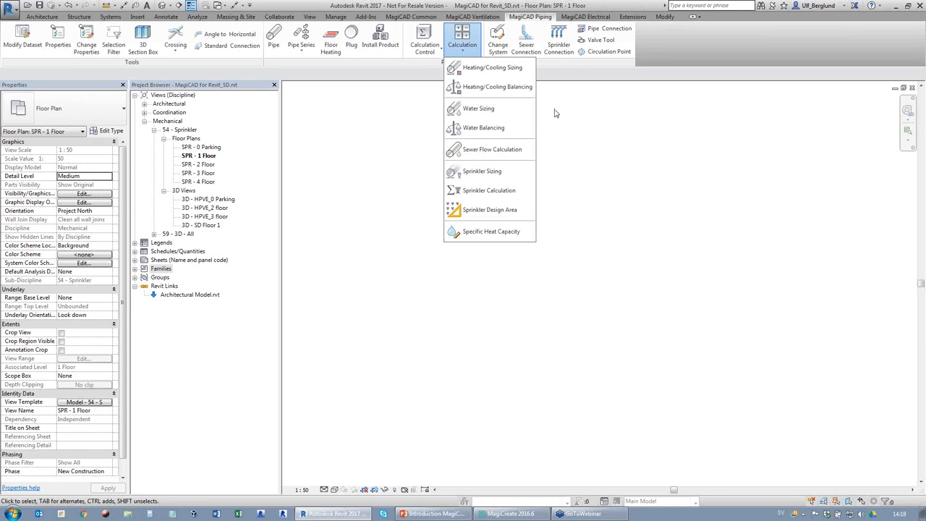
click(611, 177)
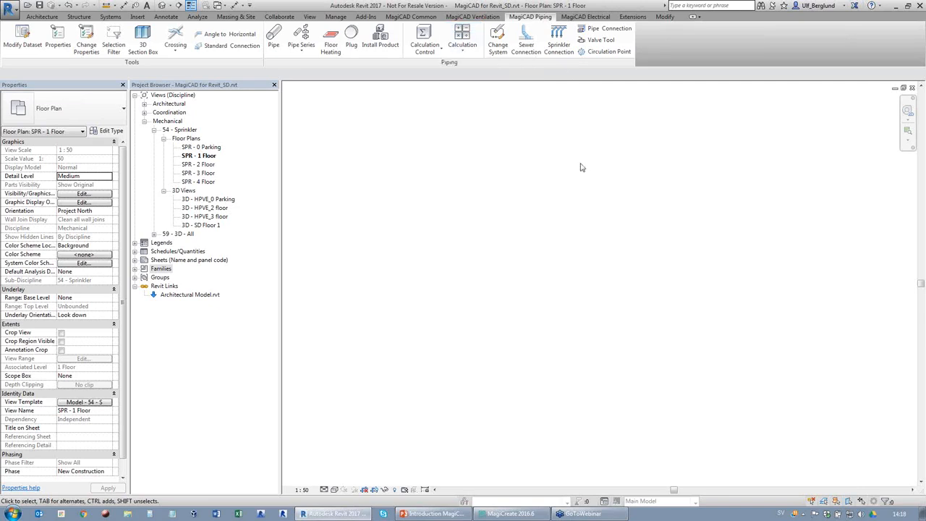
Open the product selection for installing piping products and start a new fire hydrant entry in the dataset
click(385, 47)
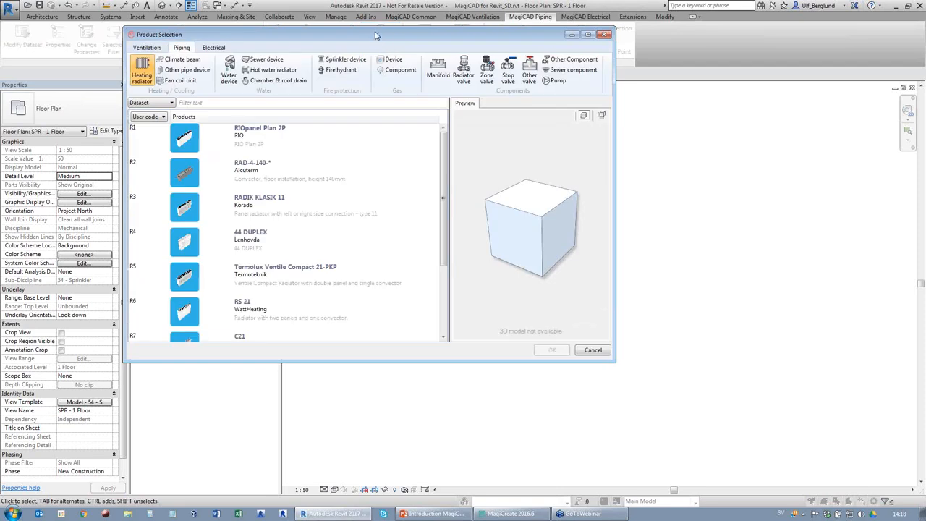
drag(377, 38, 431, 39)
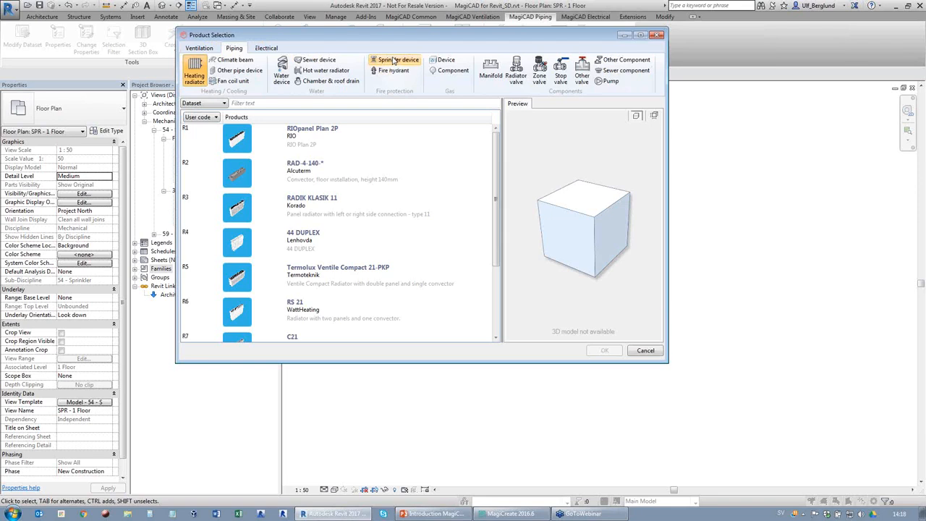
click(412, 62)
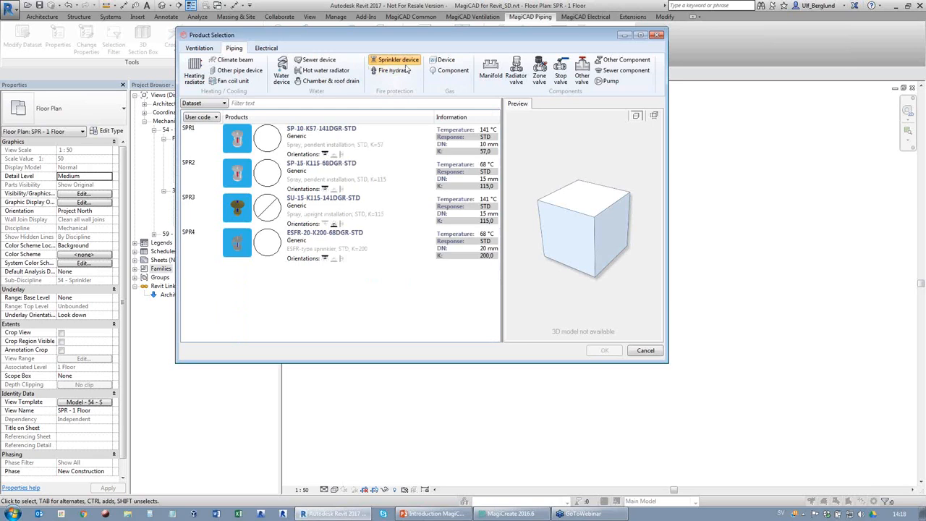
click(397, 75)
right_click(269, 138)
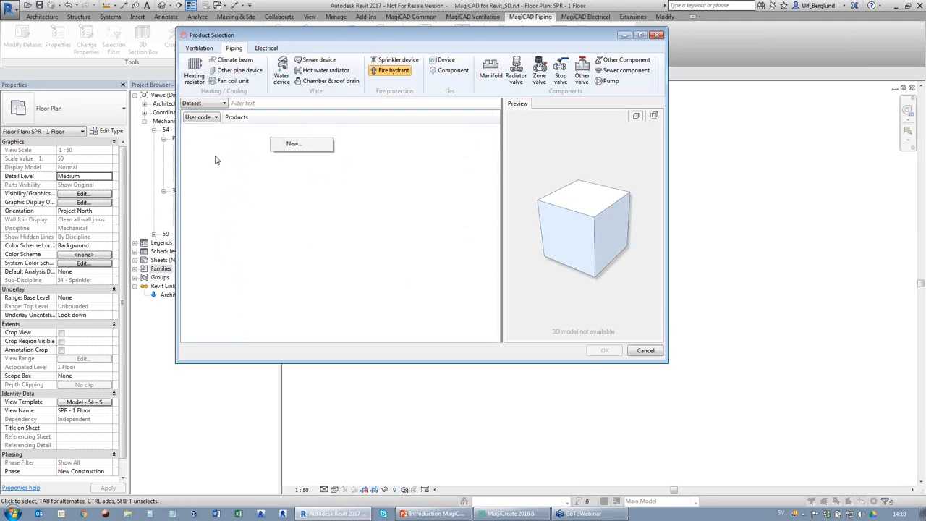
click(304, 150)
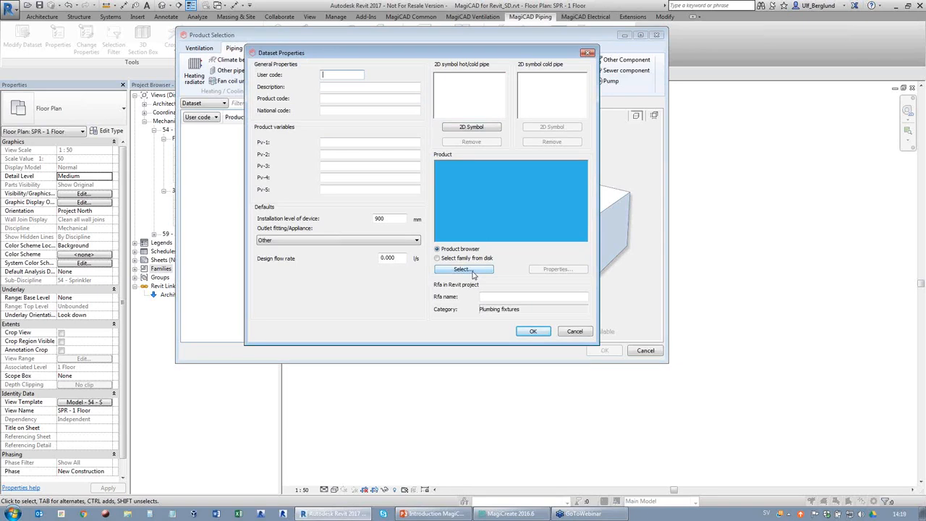
Assign the generic product Fire hose 15m DN15 to the new fire hydrant entry
click(473, 272)
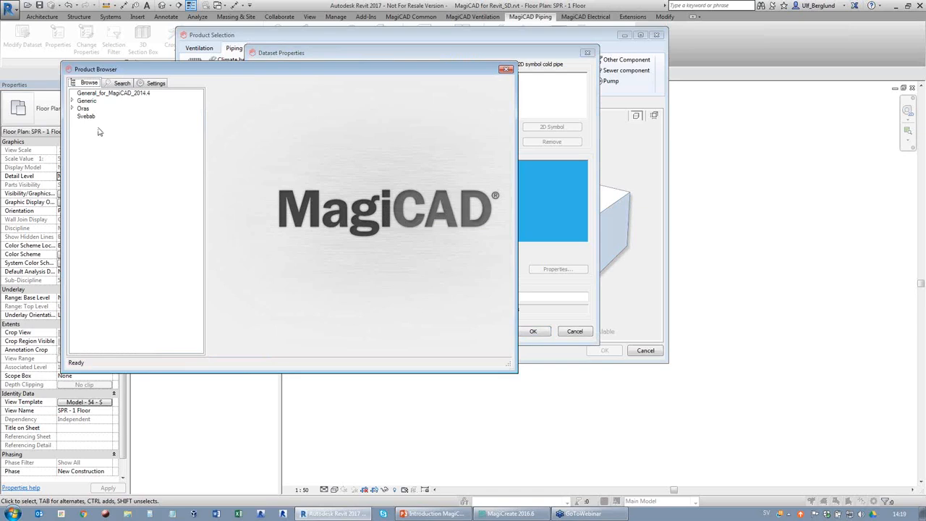
click(72, 101)
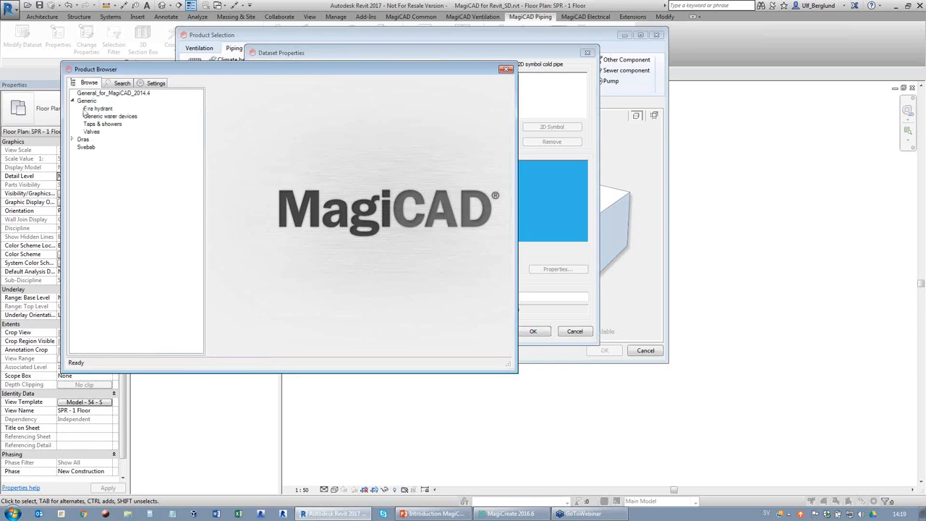
click(98, 109)
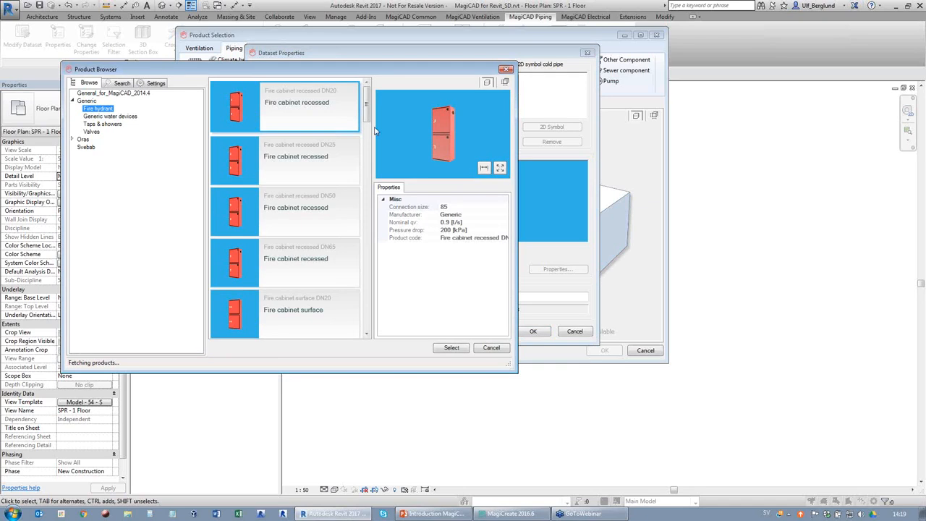
drag(369, 109, 368, 234)
click(293, 161)
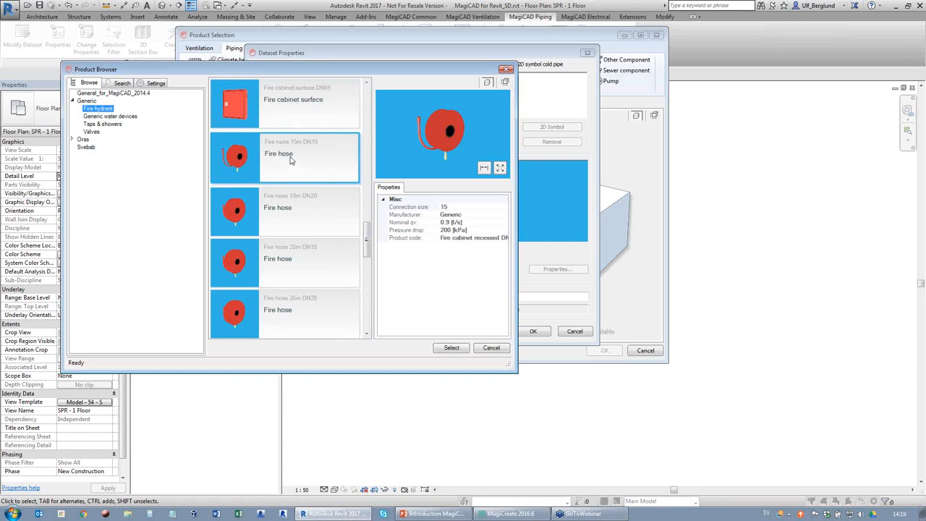
click(452, 348)
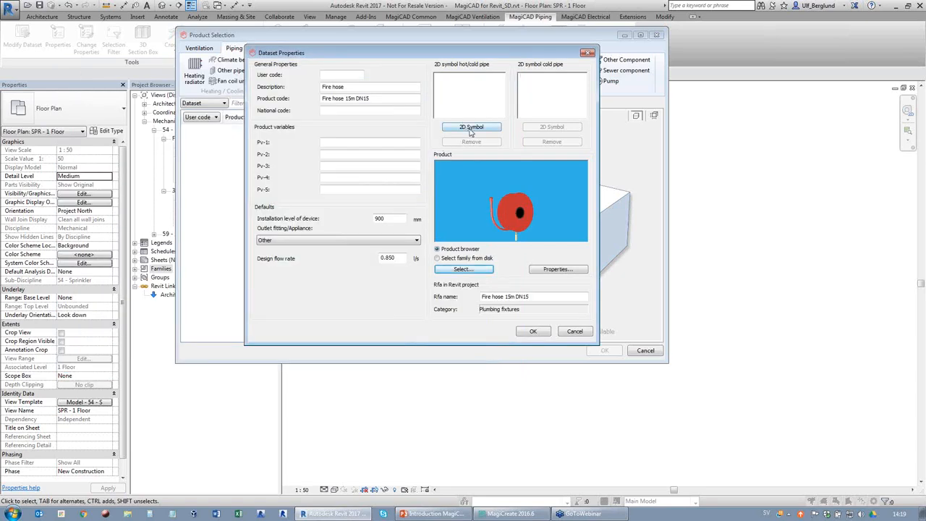
Give the fire hose the 2D symbol Brannskap 800x110 and the user code FH1, and save it to the dataset
click(470, 127)
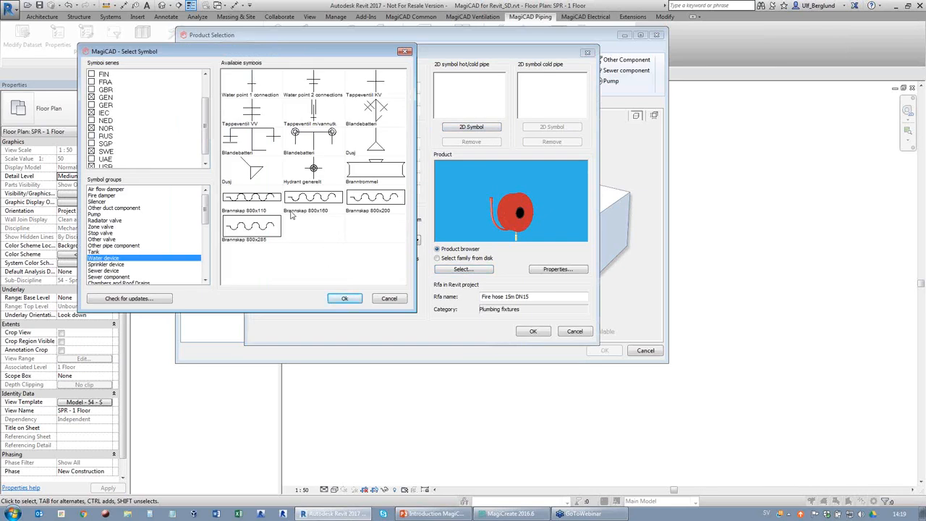
click(258, 205)
click(344, 298)
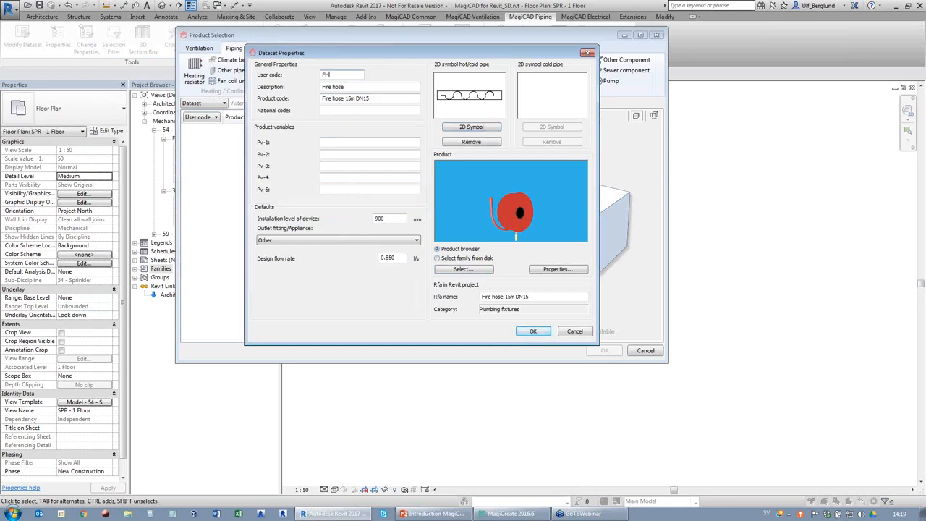
click(527, 335)
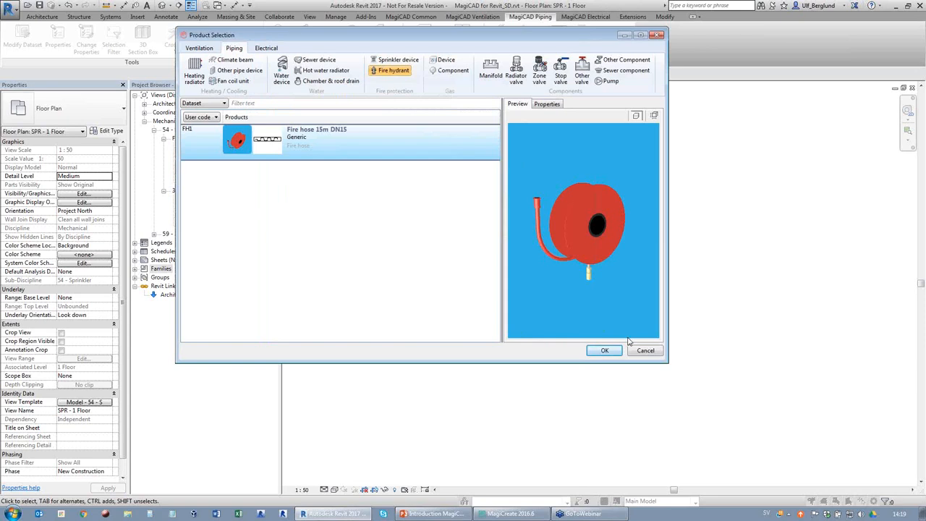
Examine the dataset's sprinkler devices and the available product source options in the product selection
click(406, 64)
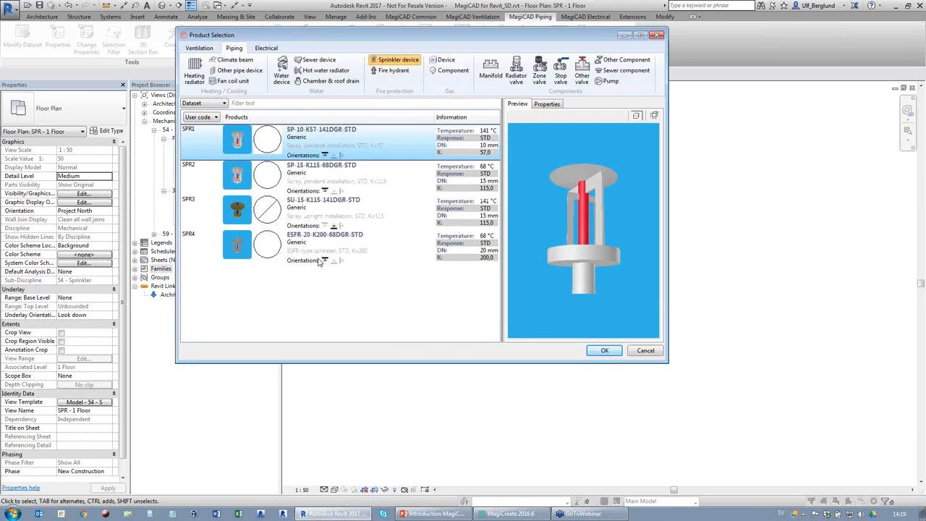
click(193, 103)
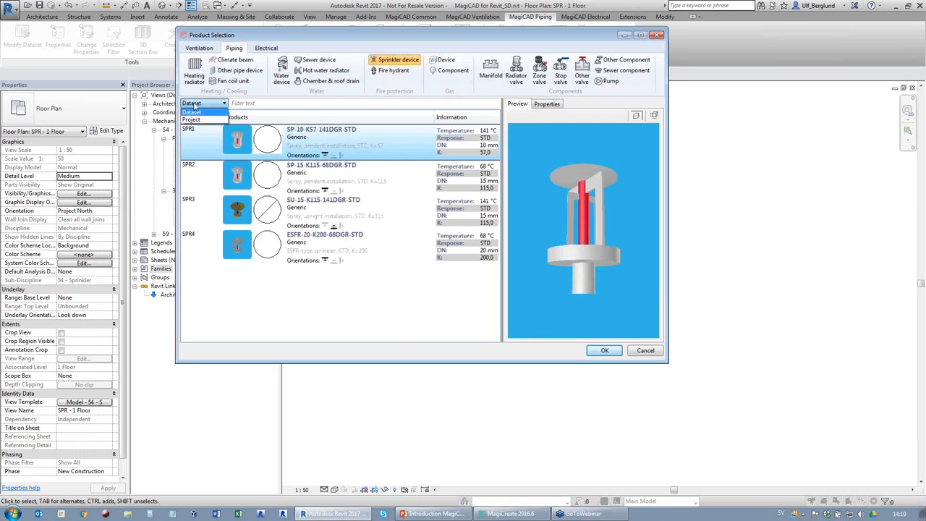
click(201, 106)
click(226, 101)
click(361, 209)
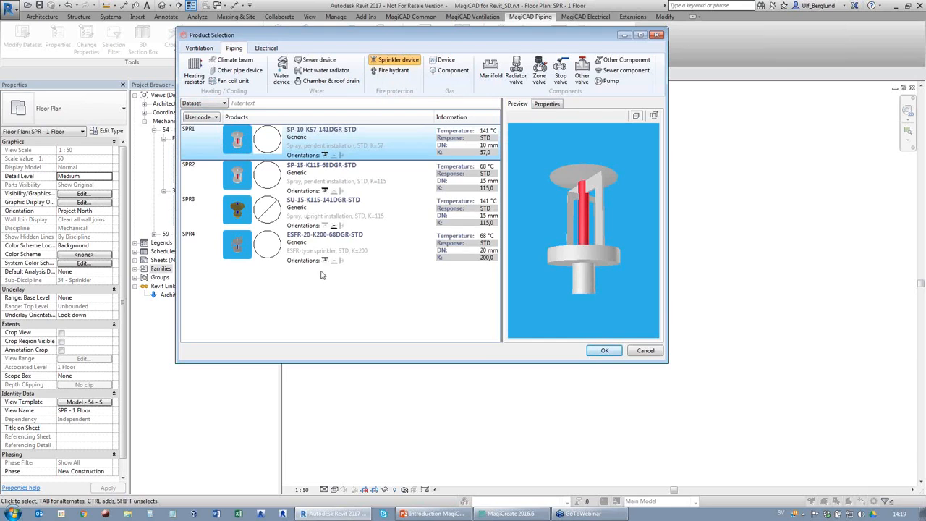
click(204, 104)
click(275, 181)
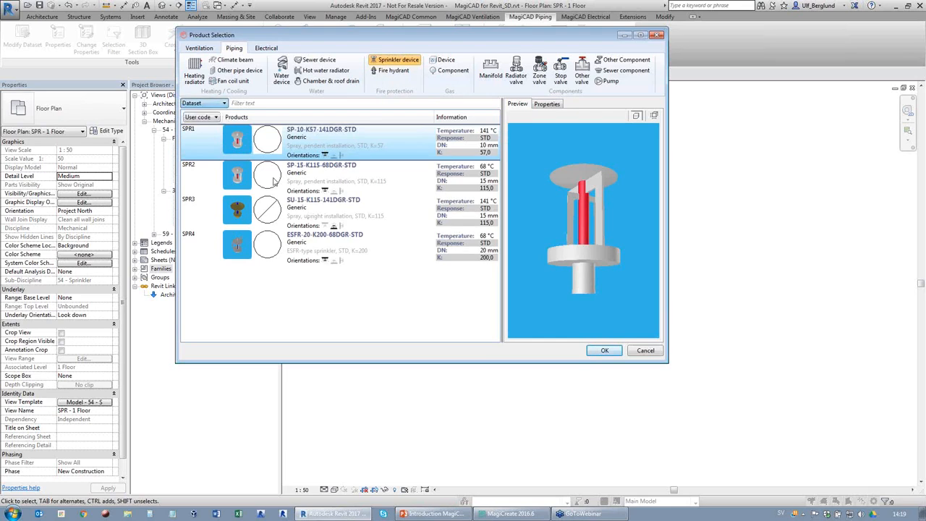
click(379, 282)
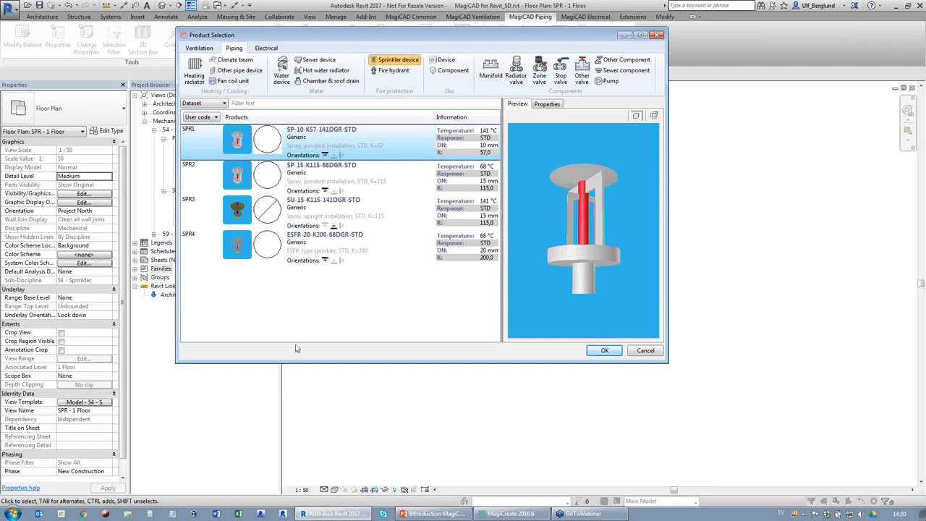
Compare the sprinkler products used in the project with those in the dataset, ending on the dataset list
click(226, 105)
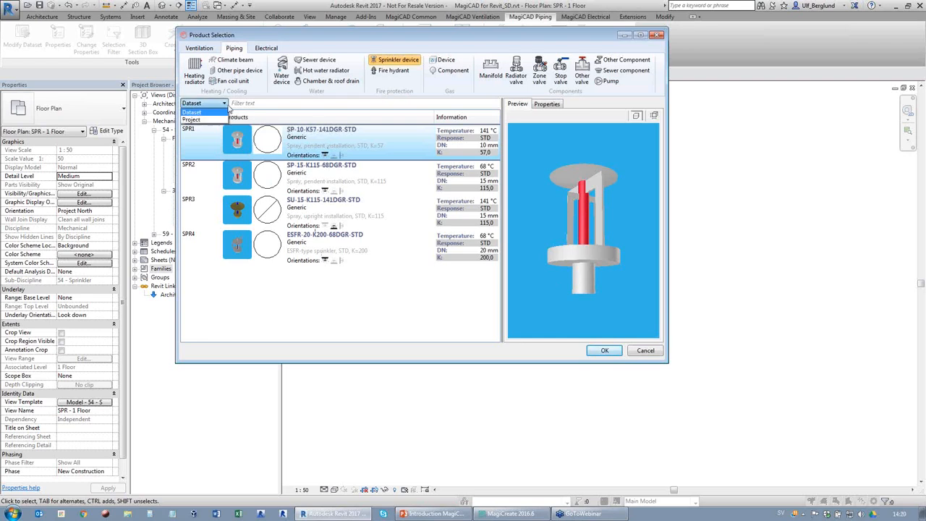
click(193, 120)
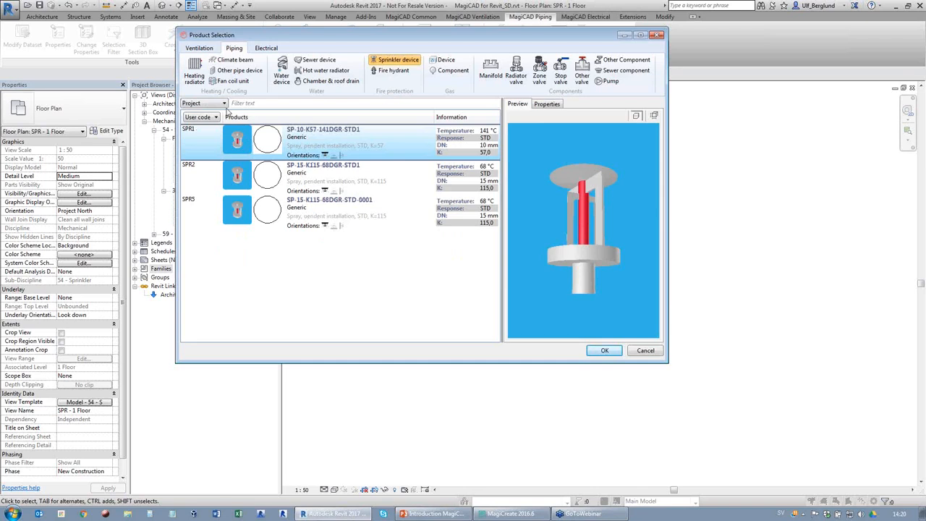
click(224, 105)
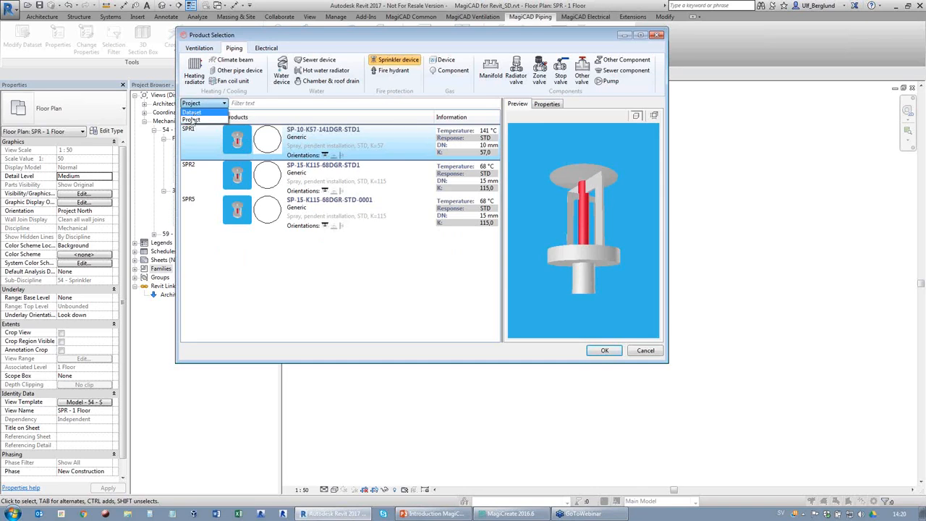
click(192, 113)
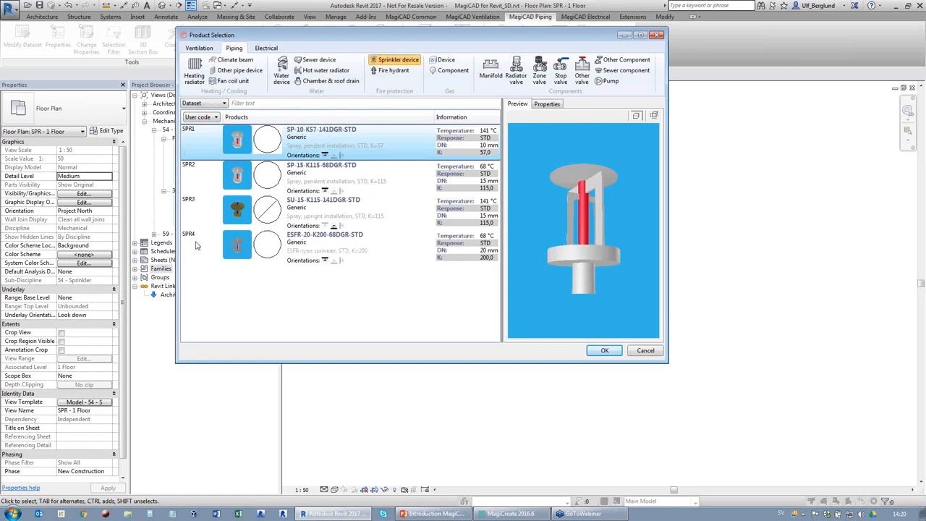
View the dataset's sprinklers arranged by manufacturer and by product code, then return the list to user code order
click(214, 117)
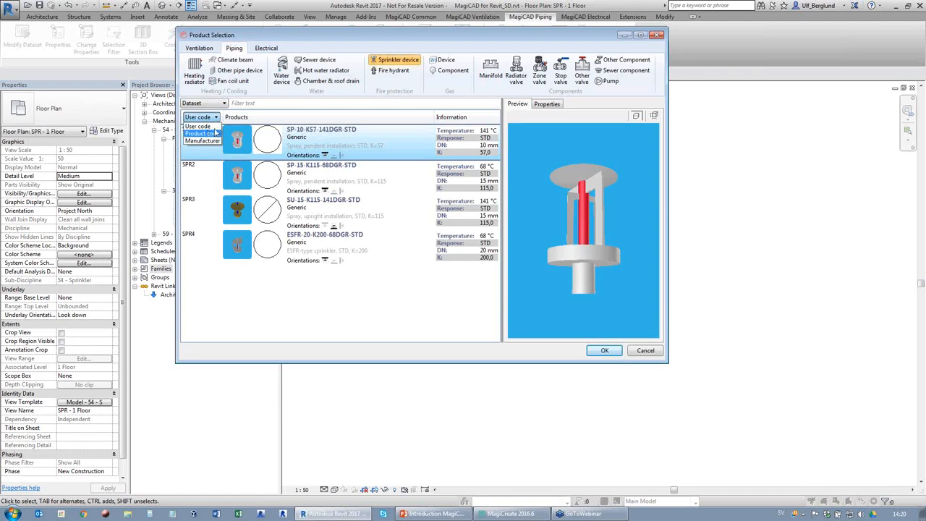
click(215, 117)
click(205, 140)
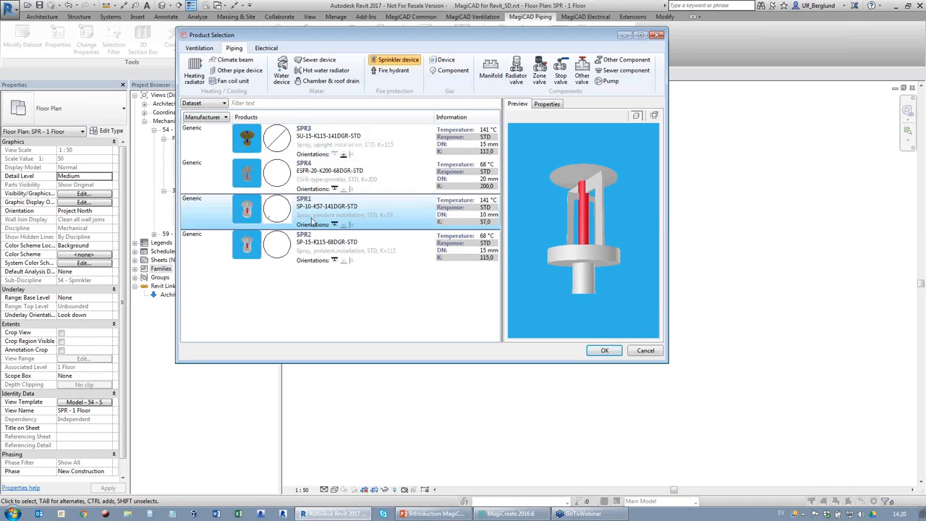
click(221, 119)
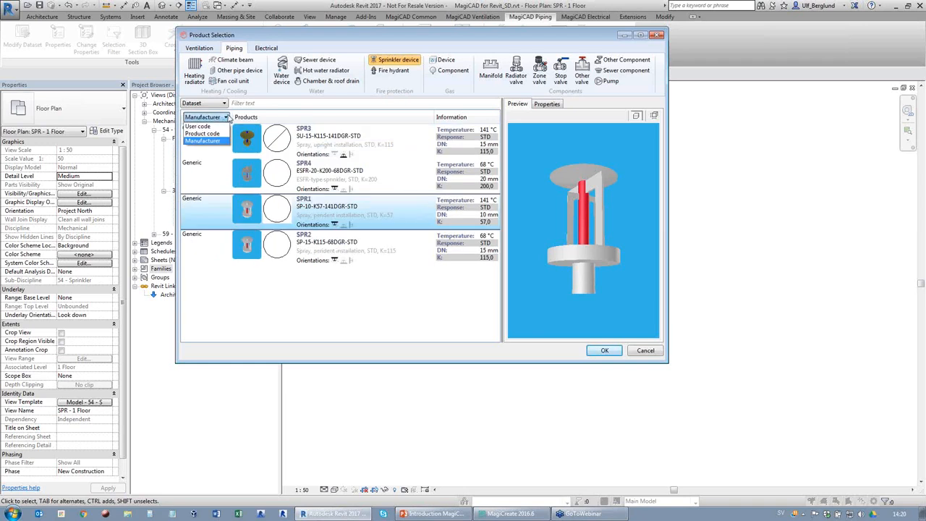
click(202, 133)
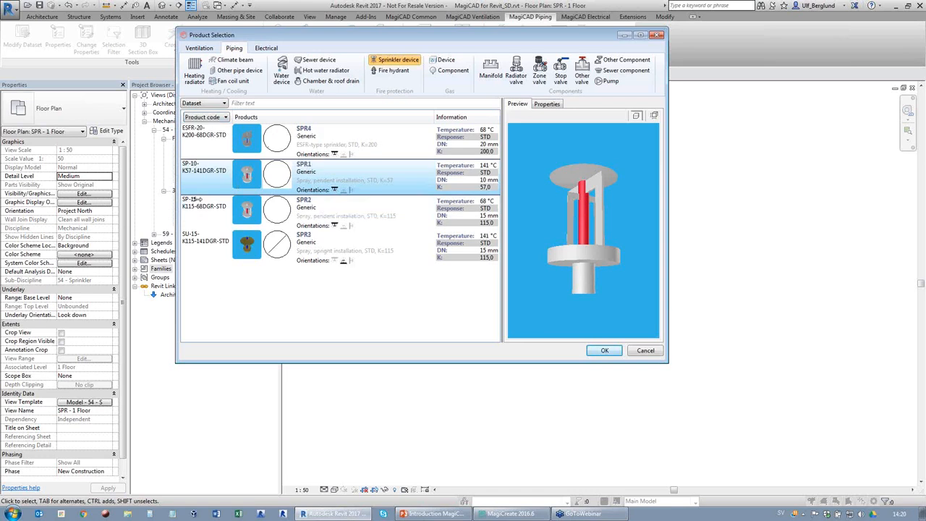
click(222, 120)
click(208, 131)
click(214, 120)
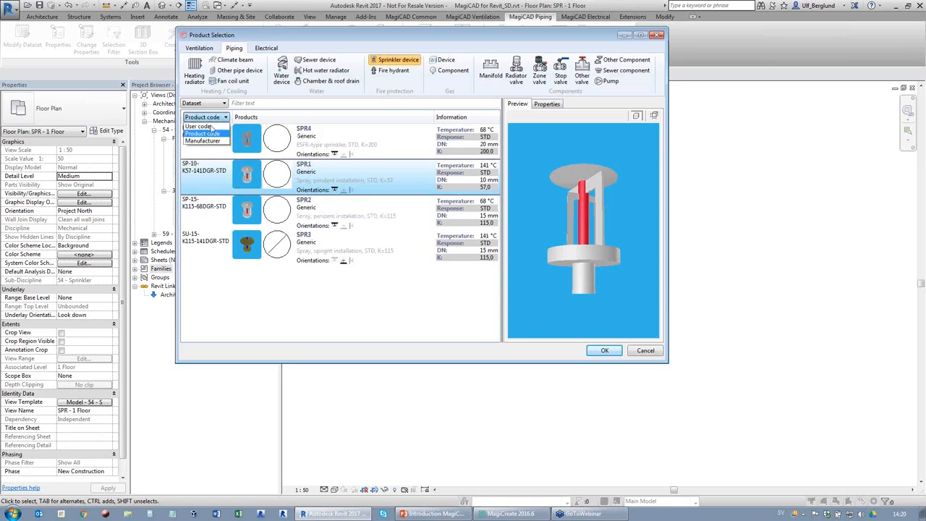
click(209, 126)
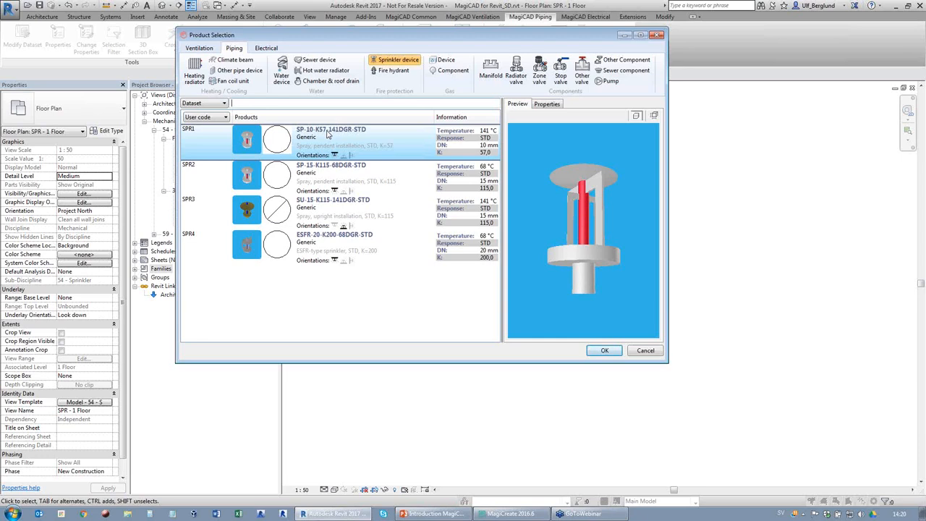
Filter the sprinkler products by the text k1, then clear the filter
text(k1)
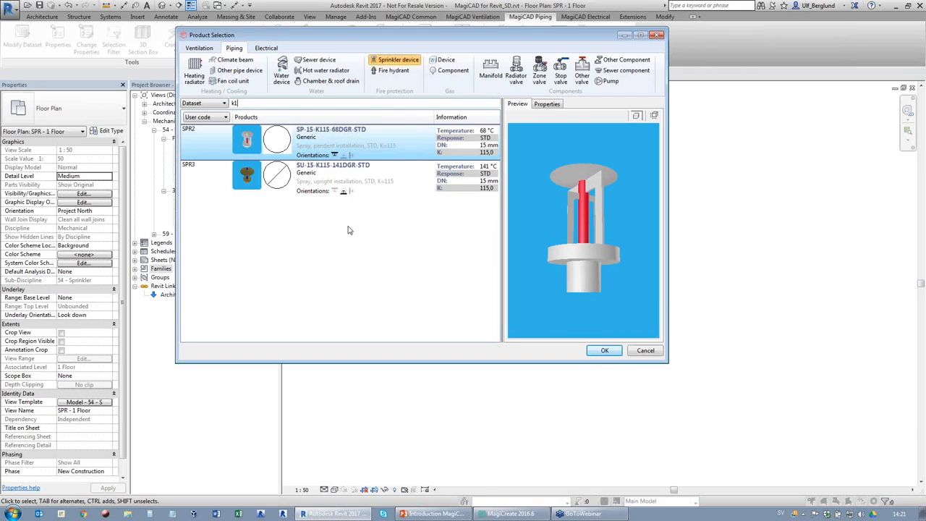
key(BackSpace)
key(BackSpace)
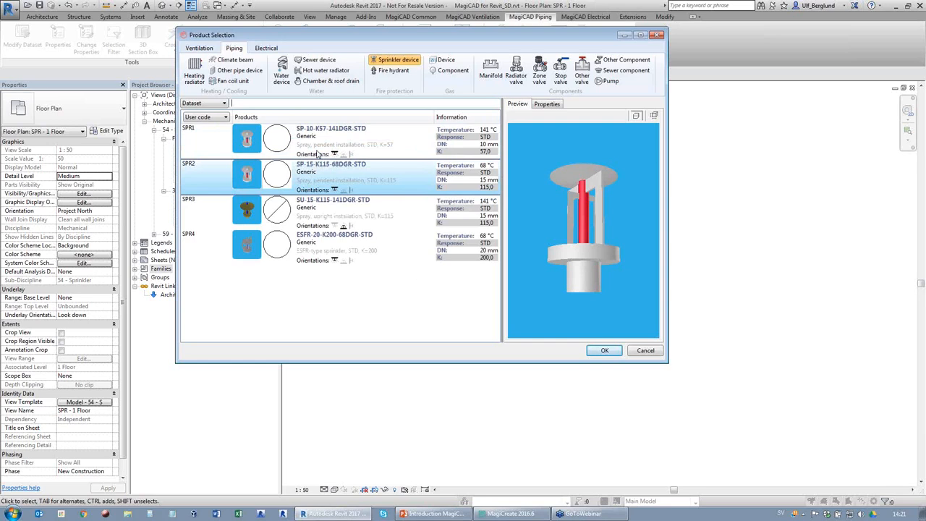
Choose sprinkler SP-10-K57-141DGR-STD for installation with required flow density 5 mm/min, area of coverage 12 m² and given pressure level 500 mBar
click(604, 351)
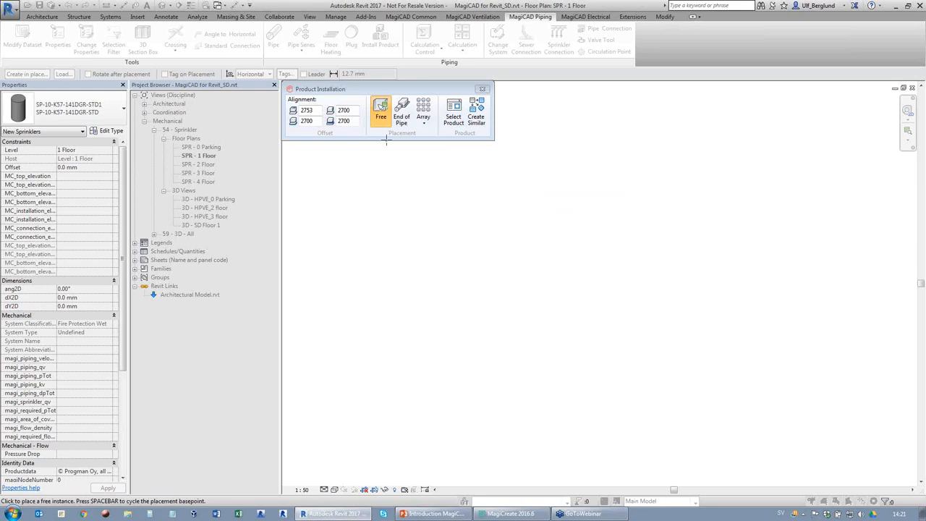
mouse_move(386, 140)
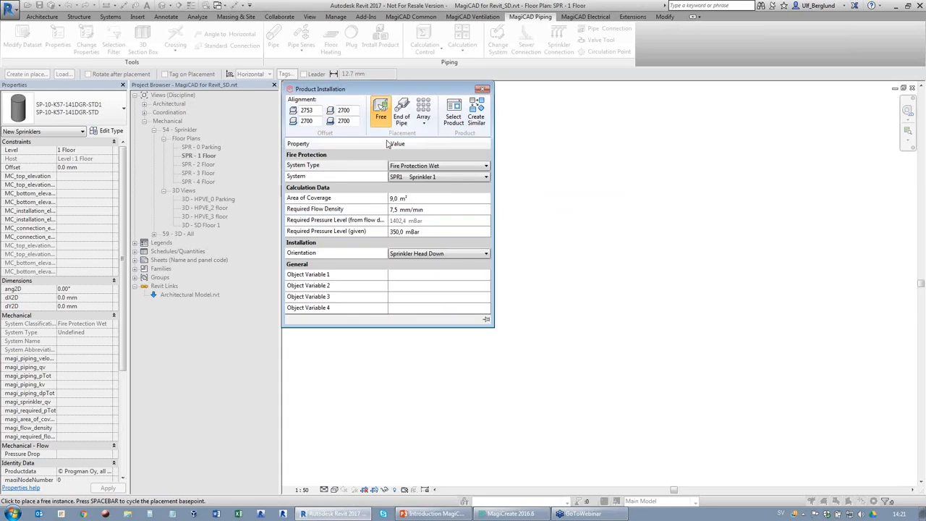
click(399, 212)
click(405, 209)
text(5)
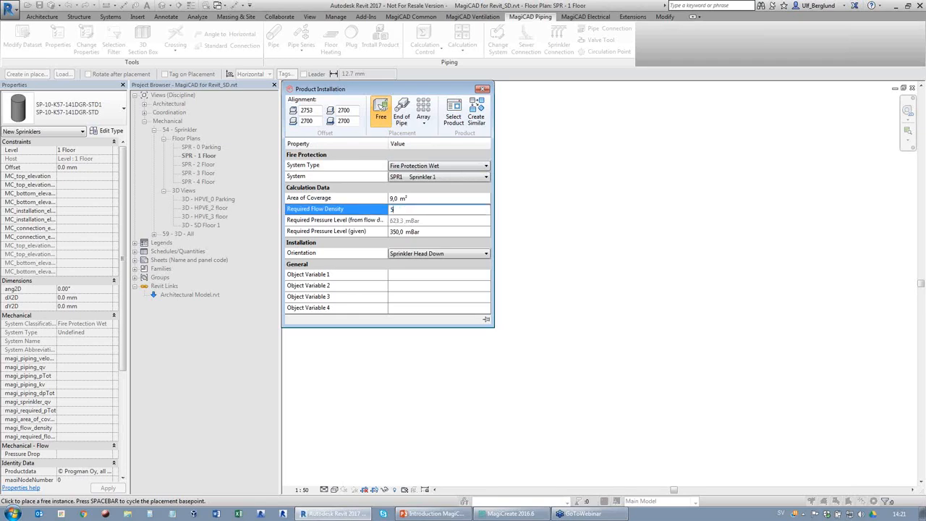
click(418, 199)
text(12)
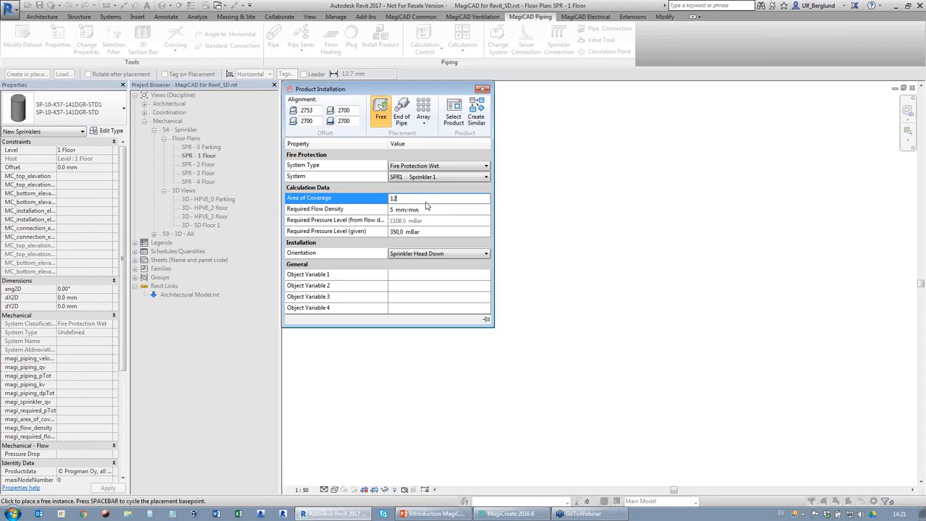
click(437, 230)
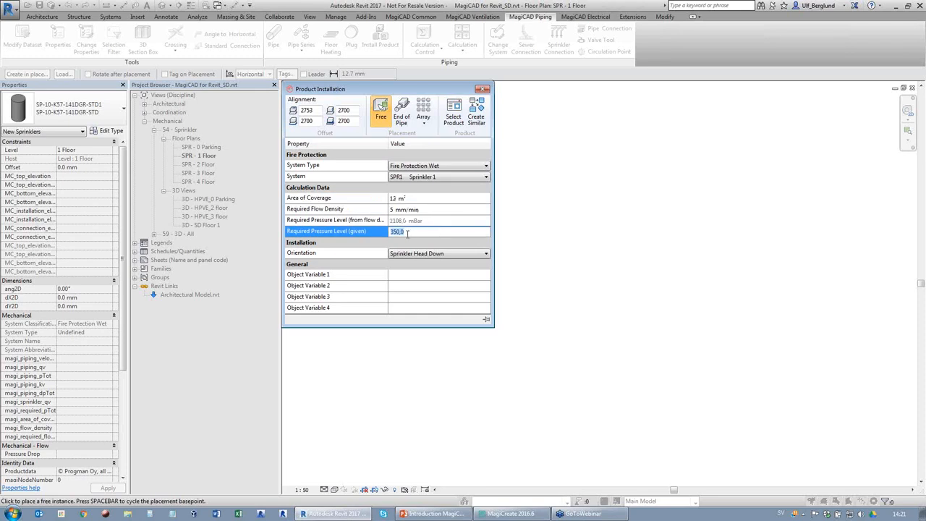
text(500)
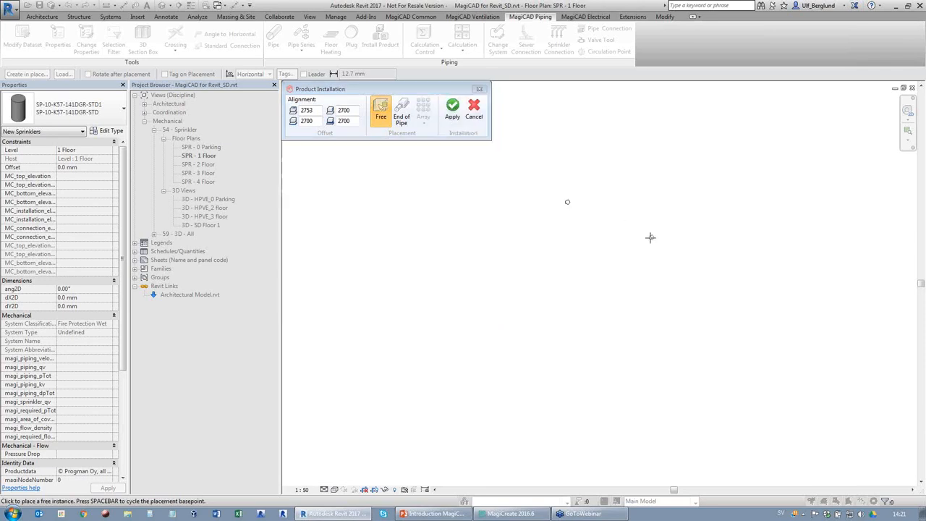
Place two SP-10-K57-141DGR-STD sprinklers side by side in the 1 Floor plan and apply the installation
click(615, 202)
click(643, 231)
mouse_move(460, 139)
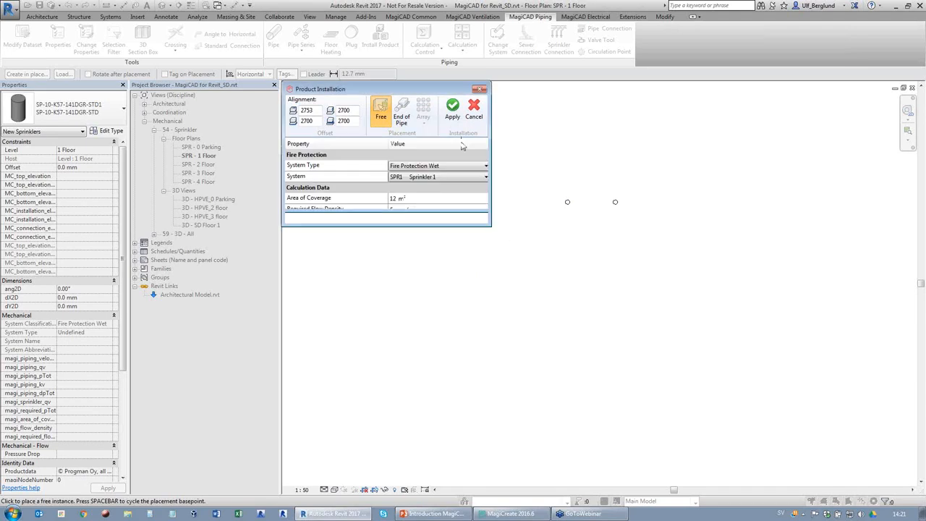
click(454, 118)
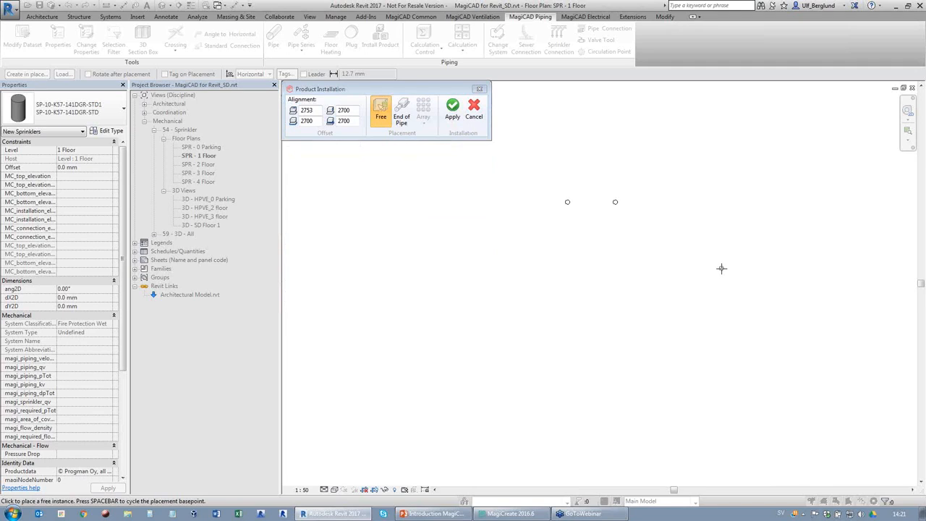
key(Escape)
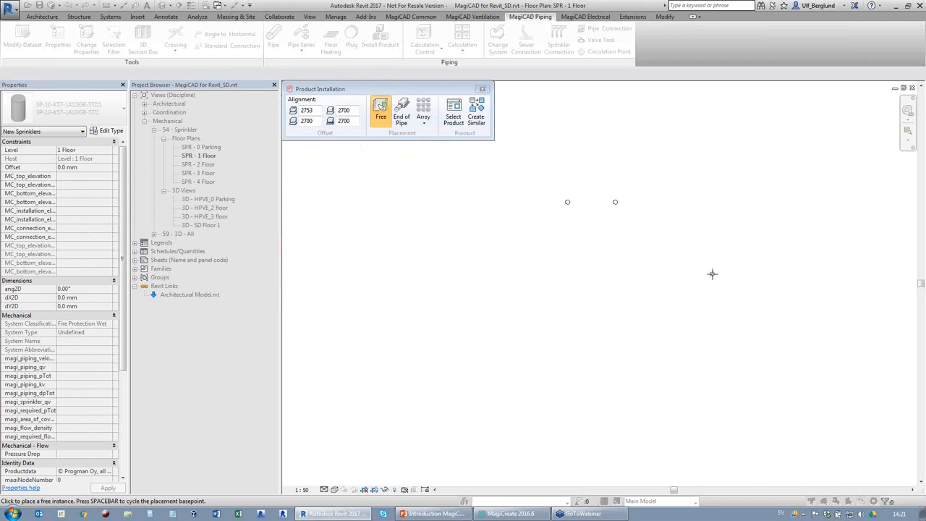
Switch the product to ESFR-20-K200-68DGR-STD, place one sprinkler directly below the first one in the plan, and finish the installation
mouse_move(476, 122)
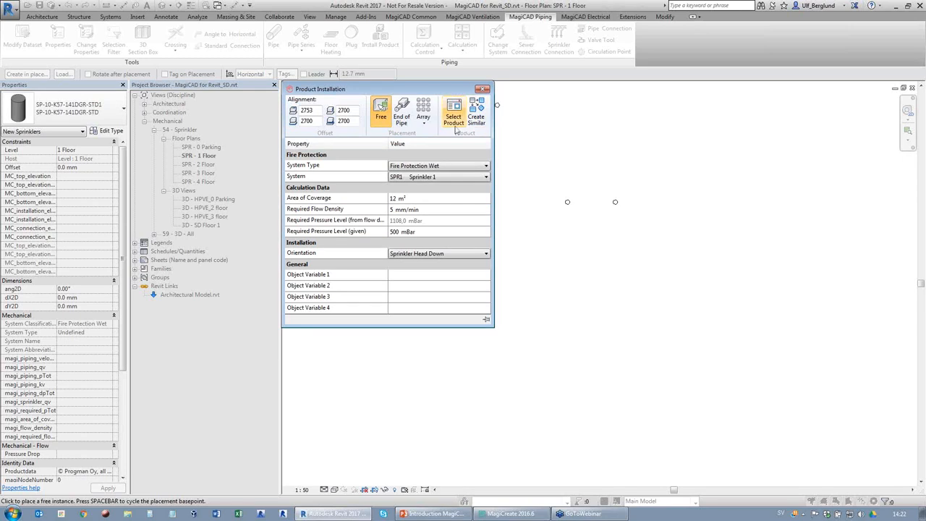
click(453, 116)
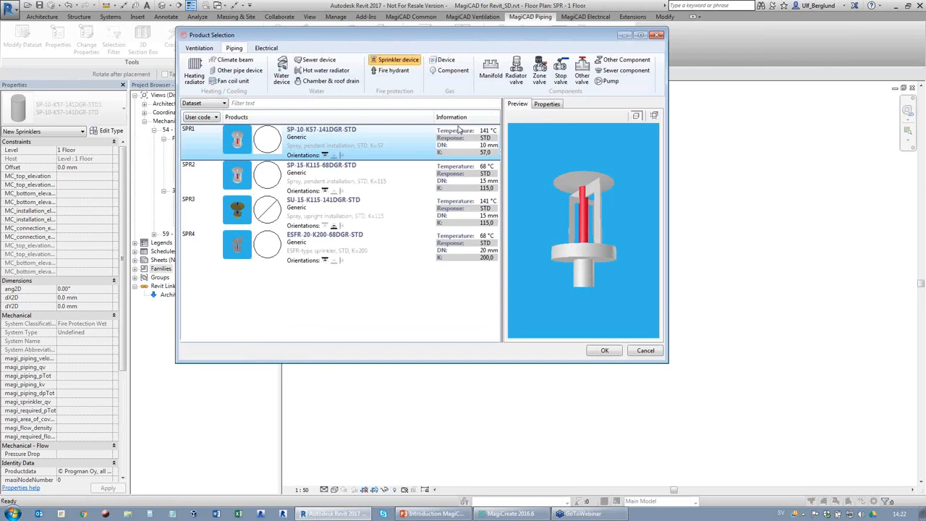
click(331, 241)
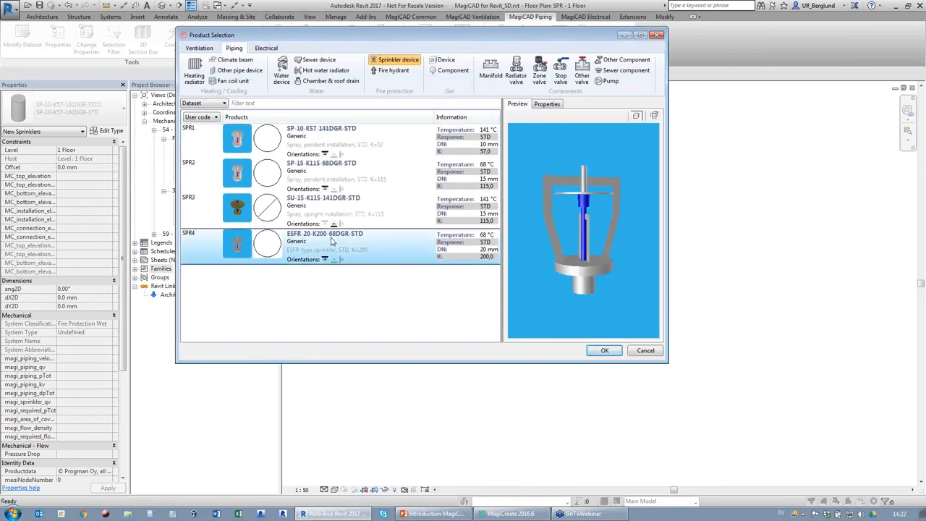
click(604, 351)
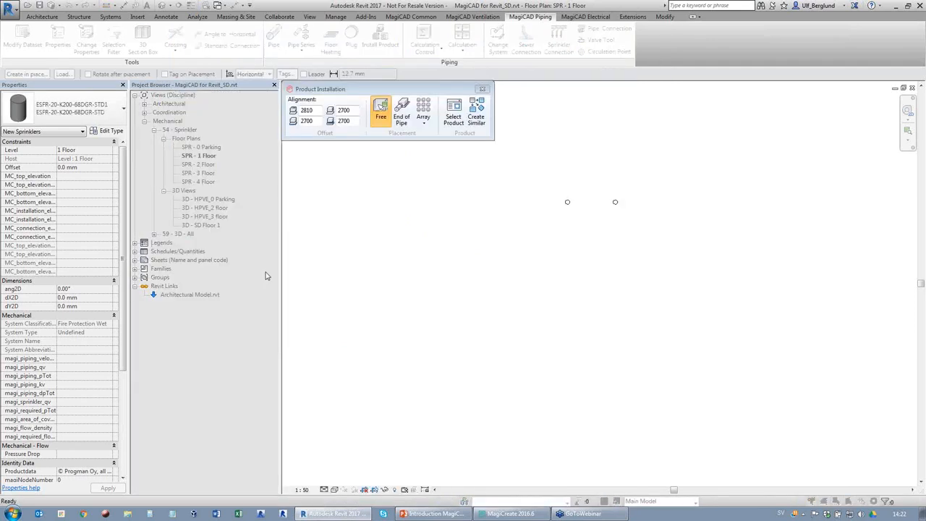
click(358, 338)
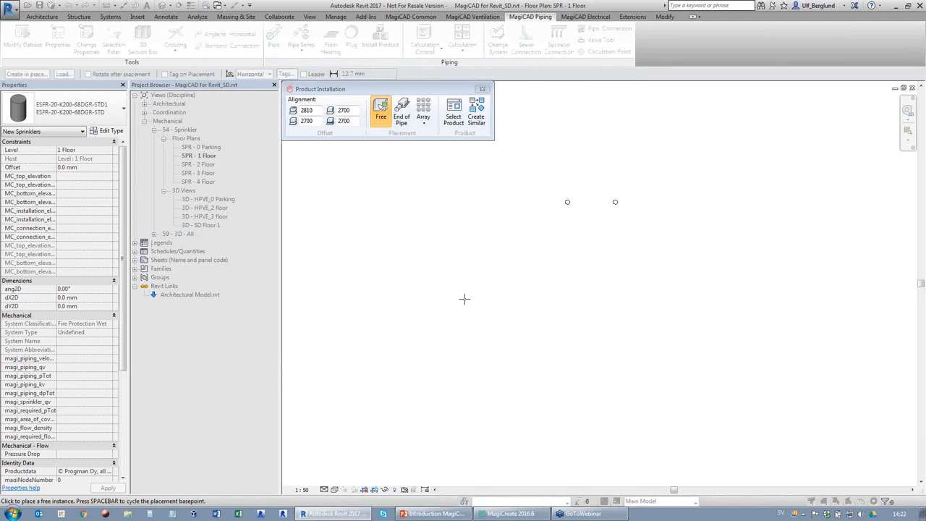
click(568, 260)
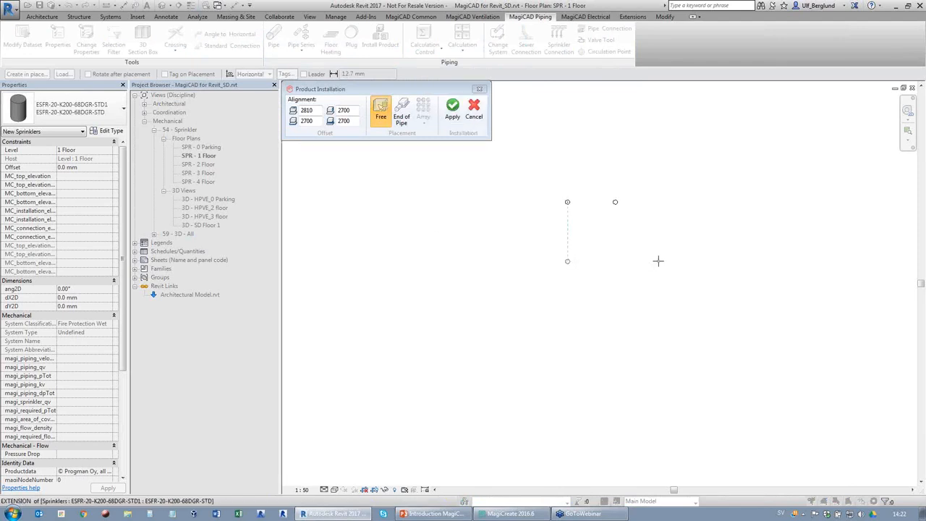
click(658, 263)
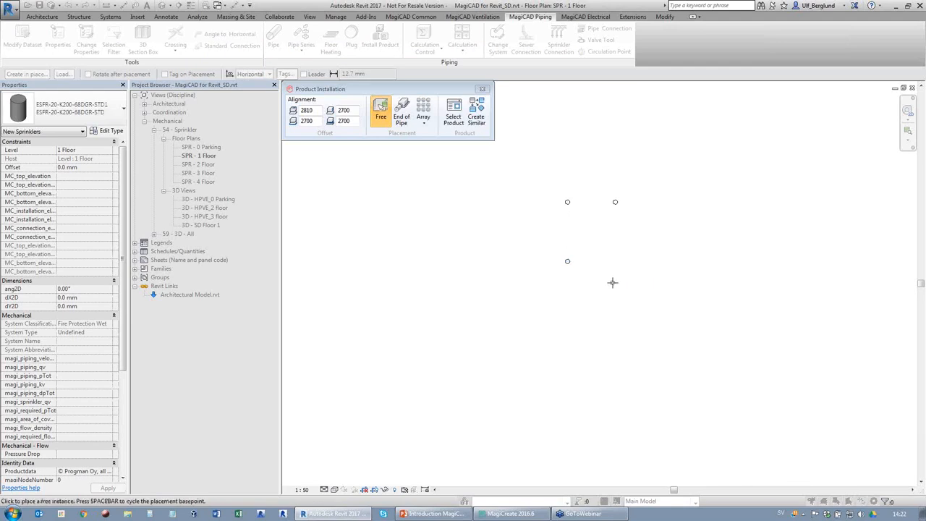
key(Escape)
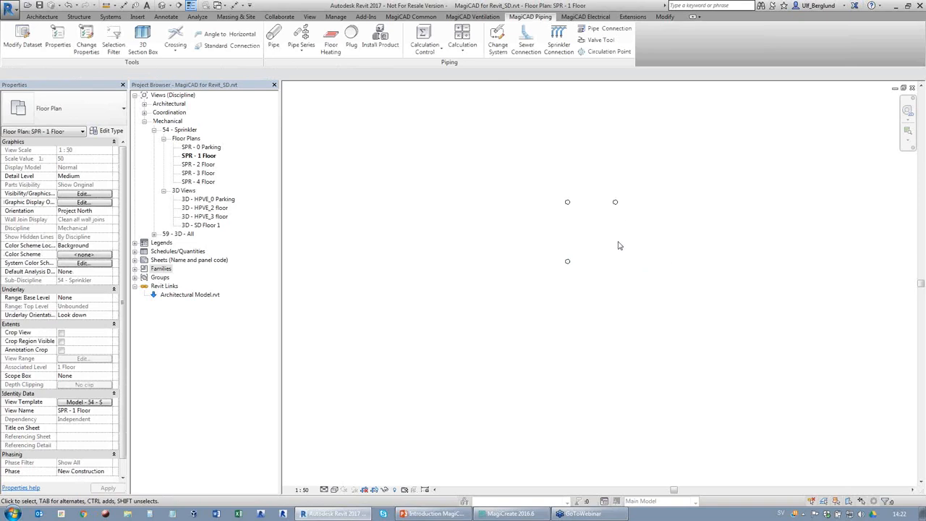
Examine the elevation and calculation properties of the placed K57 and ESFR sprinklers, and review the Update Parameters options without applying them
click(568, 203)
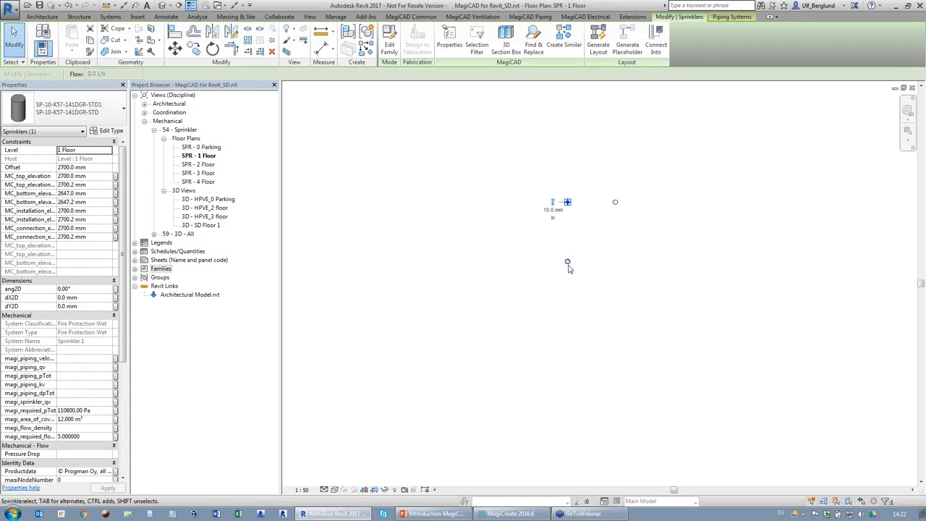
click(567, 261)
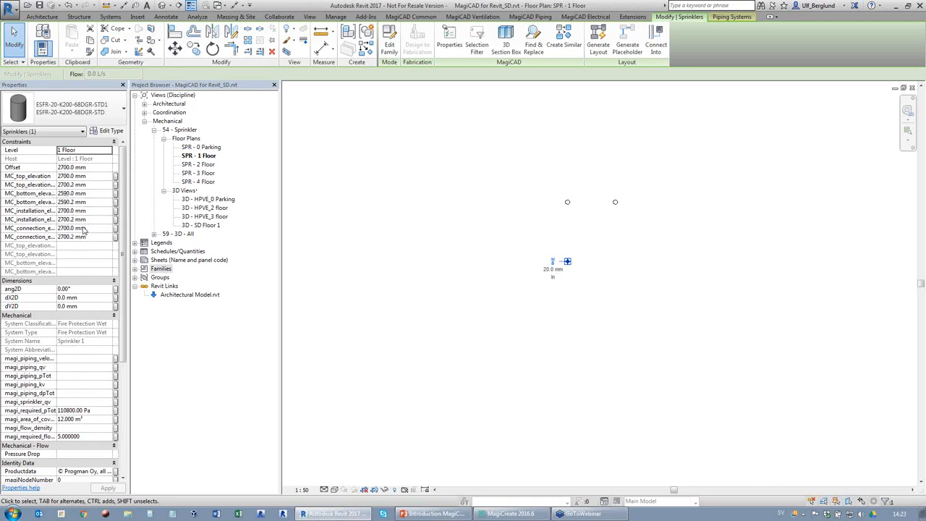
click(412, 16)
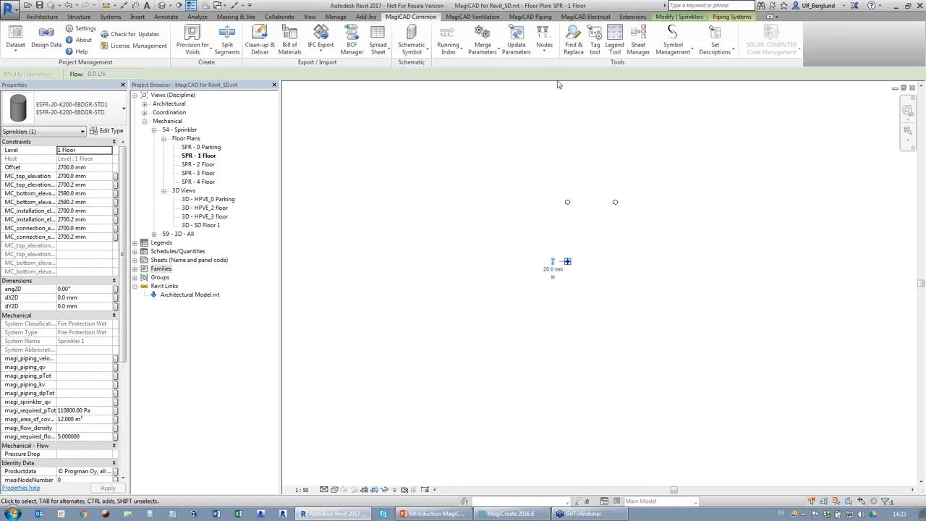
click(517, 58)
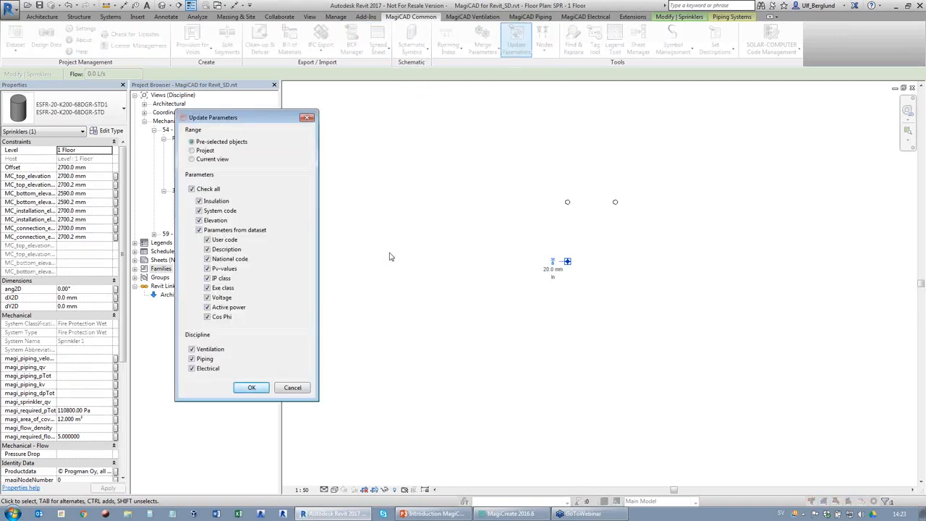
click(293, 387)
click(386, 377)
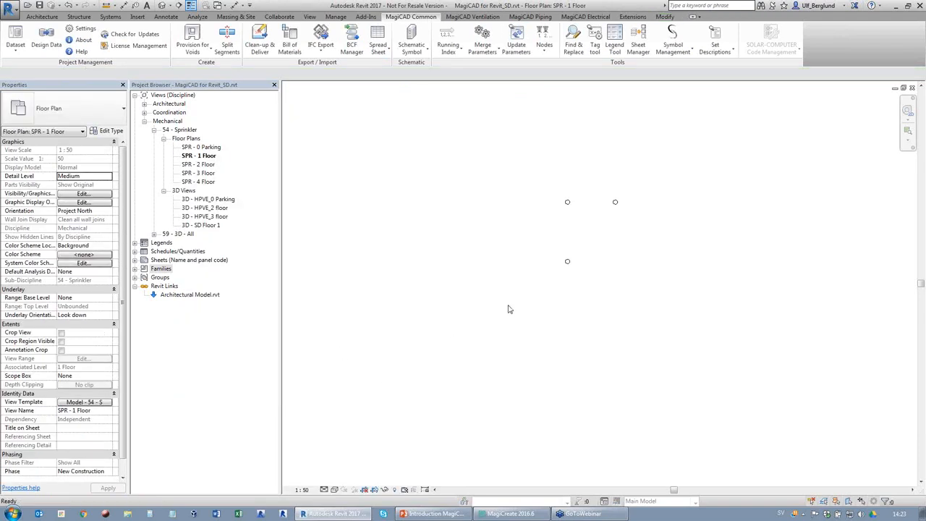
click(568, 203)
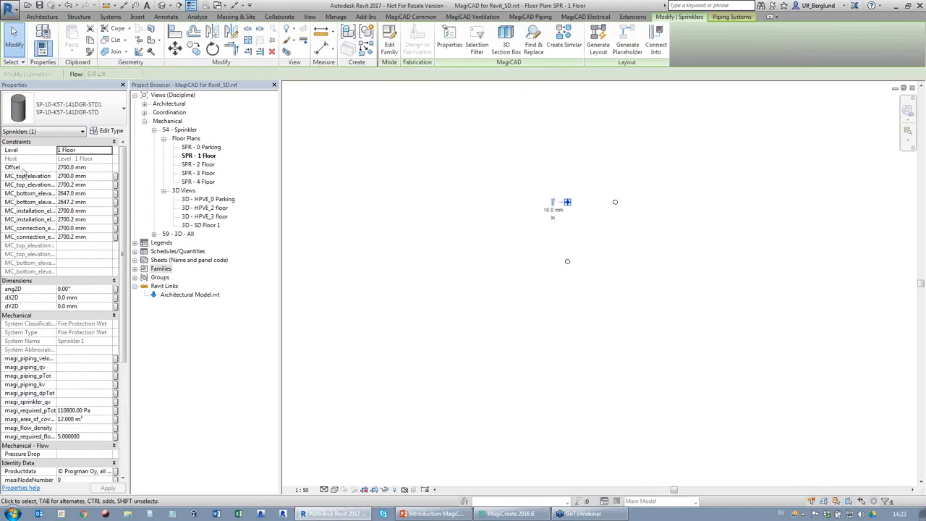
click(492, 271)
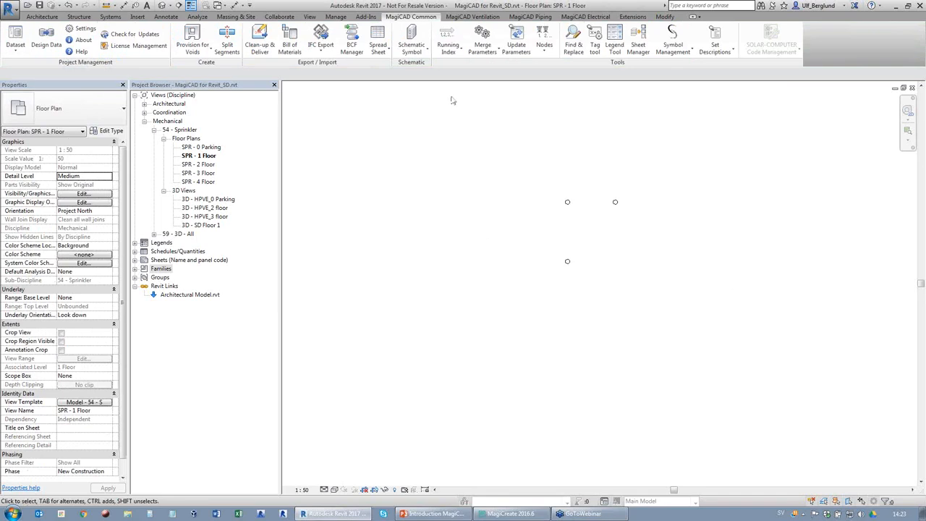
click(446, 48)
right_click(566, 204)
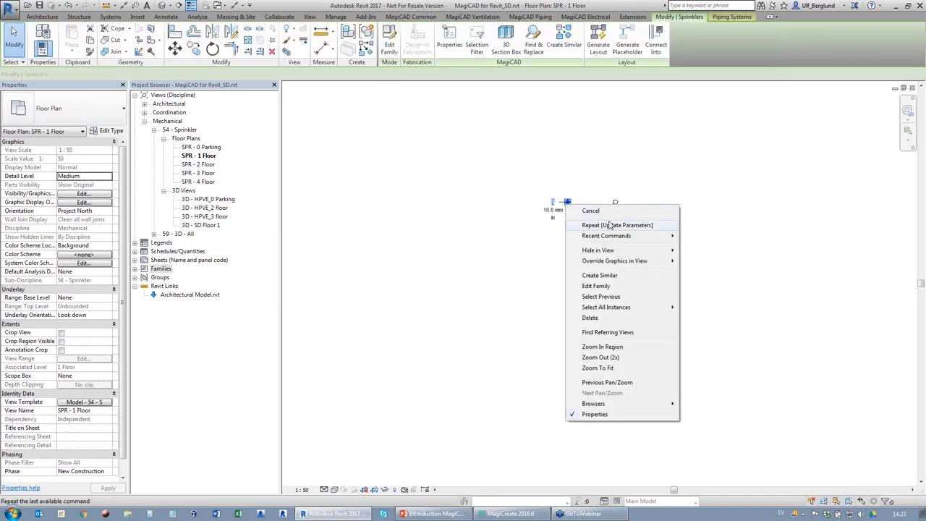
click(625, 280)
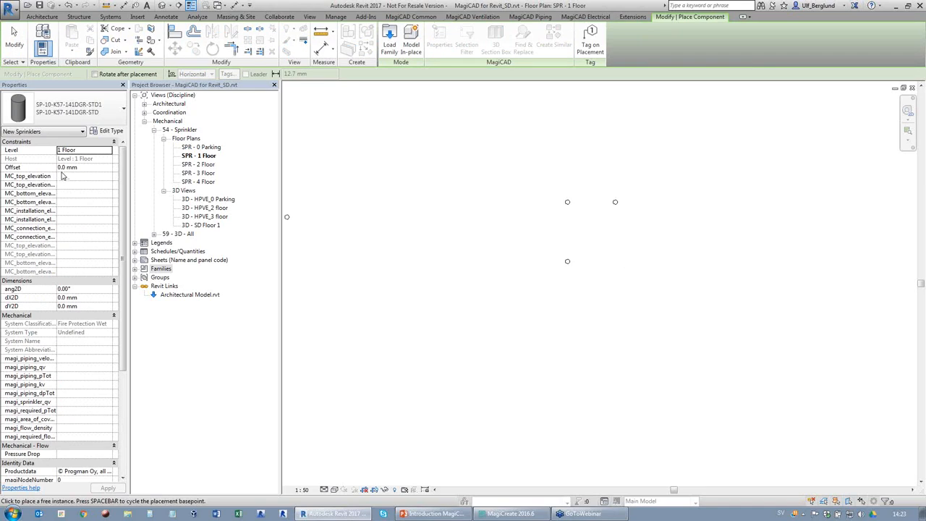
key(Escape)
key(Escape)
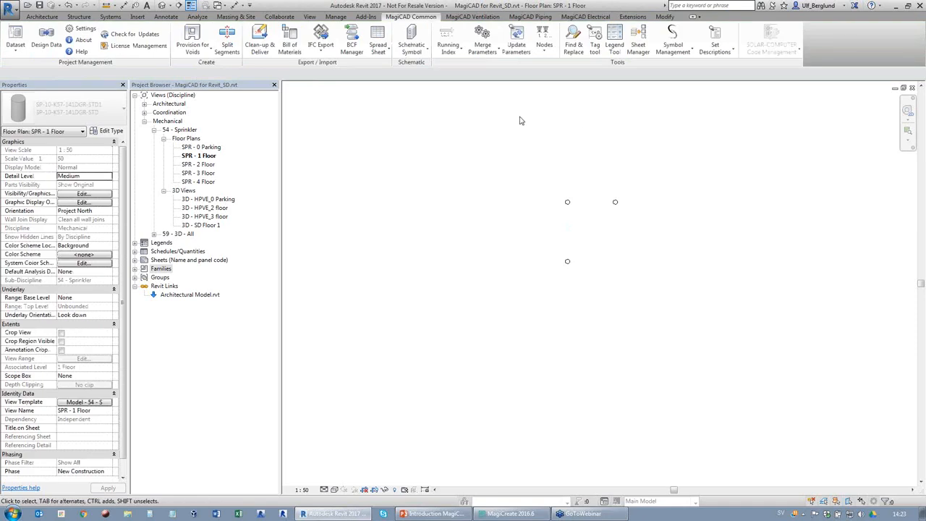
Place another SP-10-K57-141DGR-STD sprinkler at the right end of the upper row using MagiCAD's Create Similar, and inspect its properties
click(530, 16)
click(380, 37)
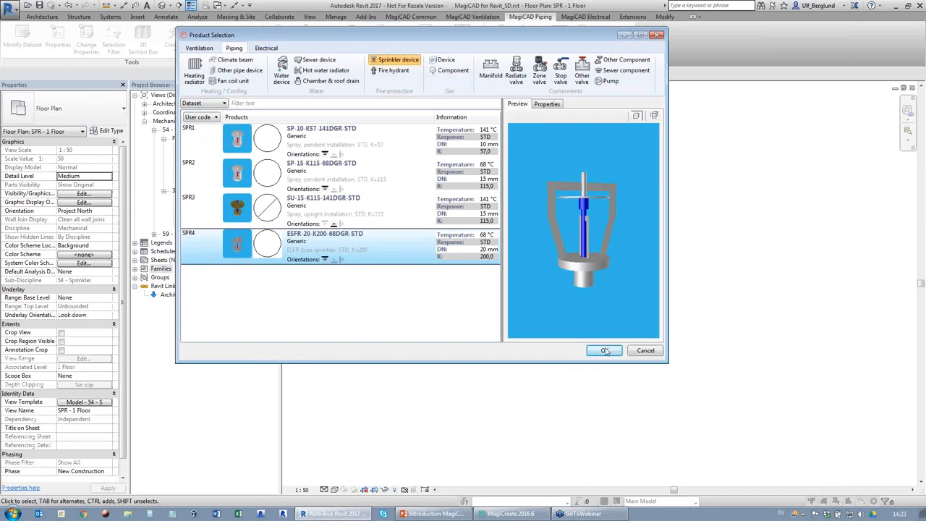
click(605, 351)
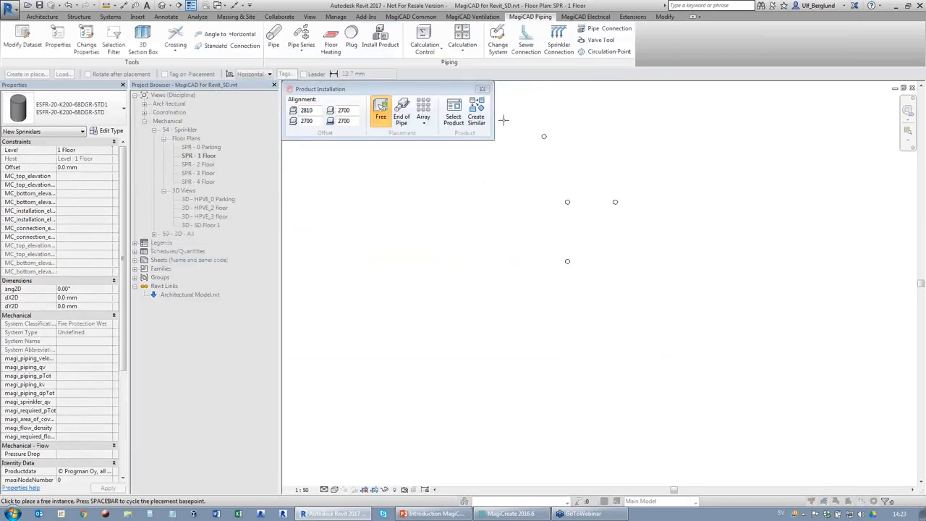
click(477, 114)
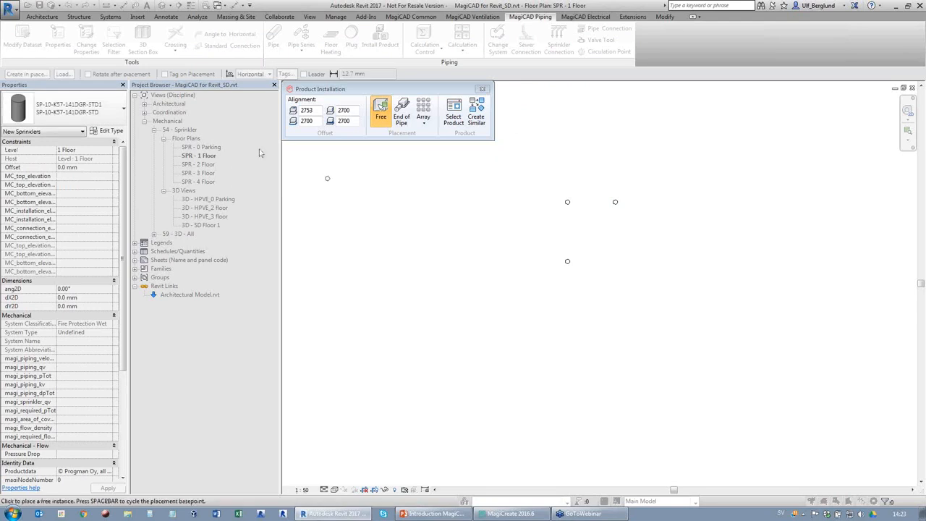
mouse_move(323, 127)
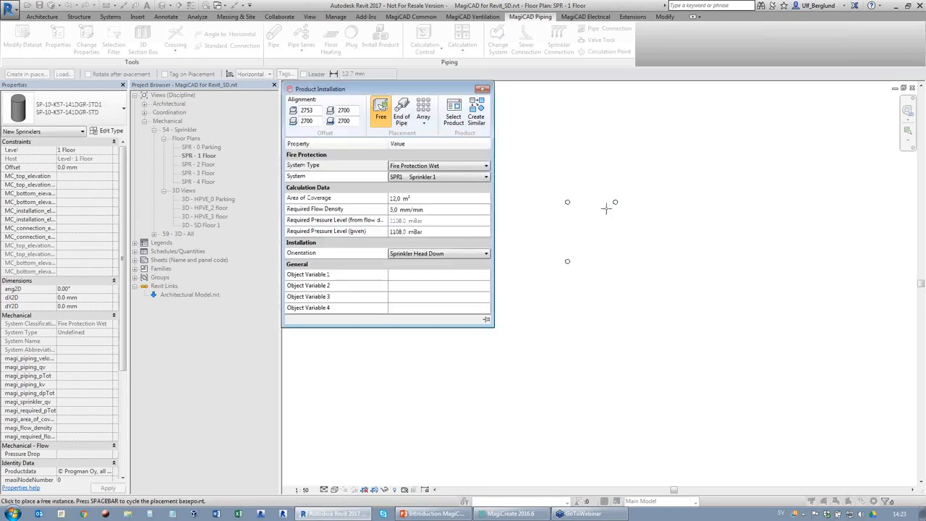
click(687, 202)
click(739, 265)
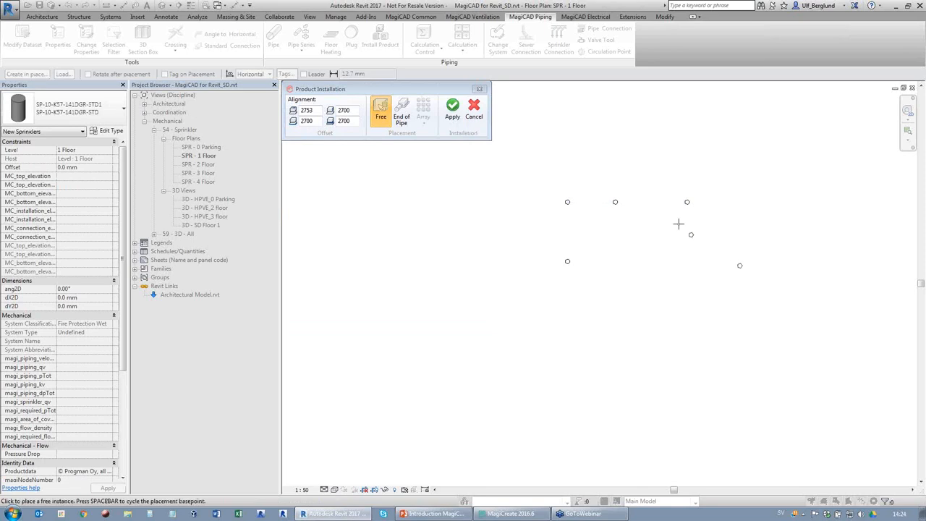
key(Escape)
key(Escape)
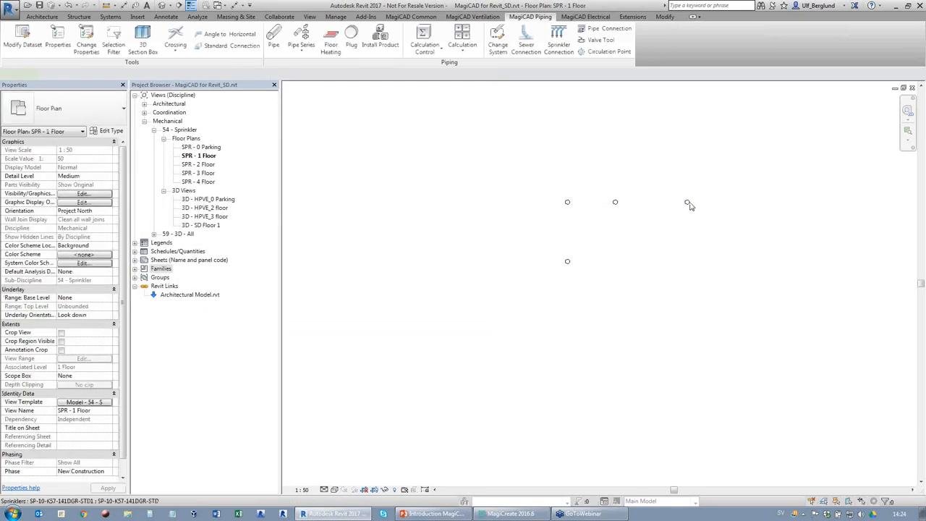
click(687, 202)
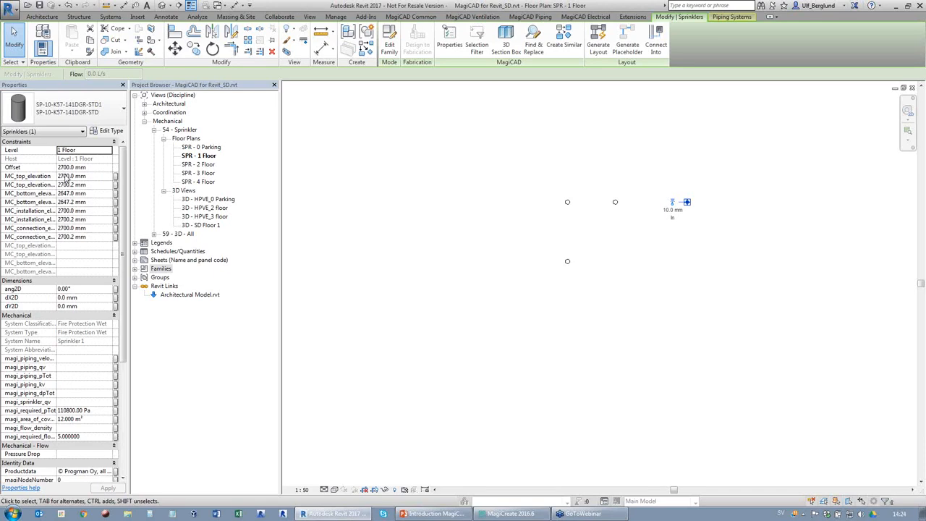
click(742, 232)
Review the dataset properties offered for a new copy of ESFR-20-K200-68DGR-STD in the product selection, without creating the copy
click(379, 41)
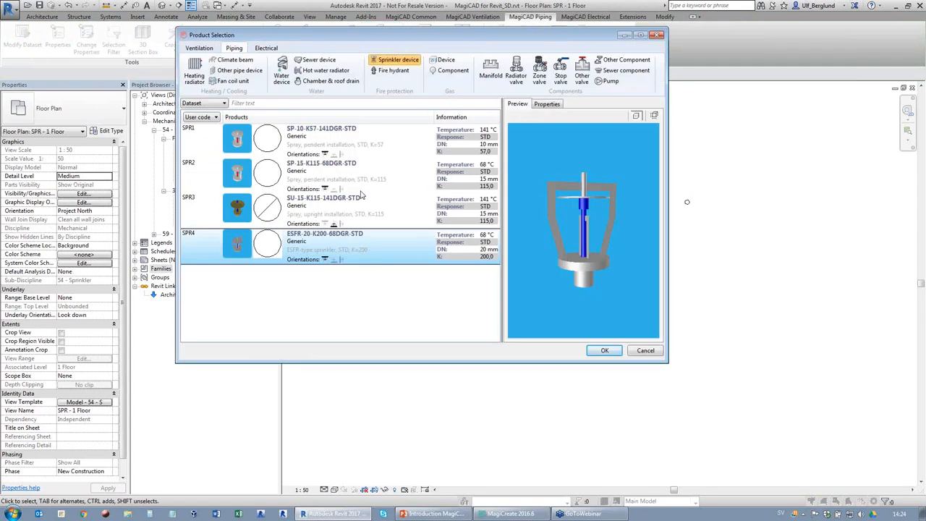
right_click(361, 286)
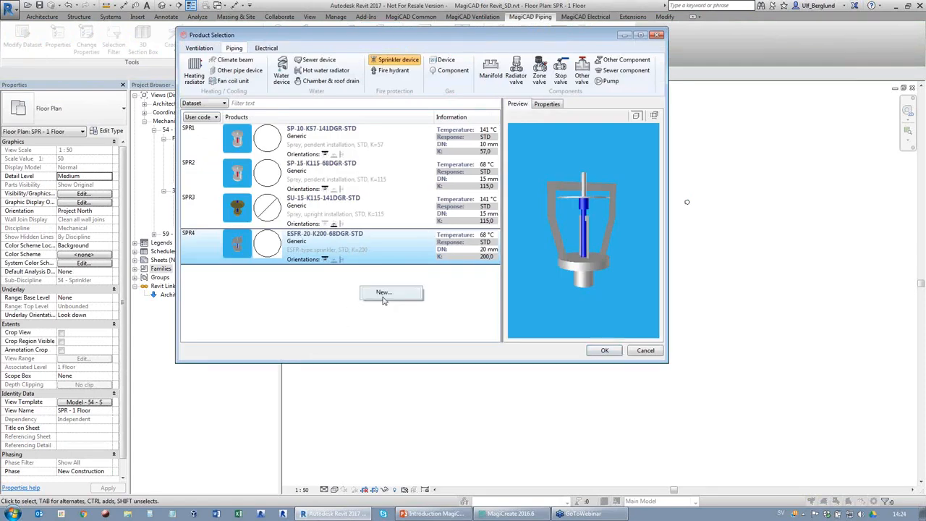
right_click(354, 240)
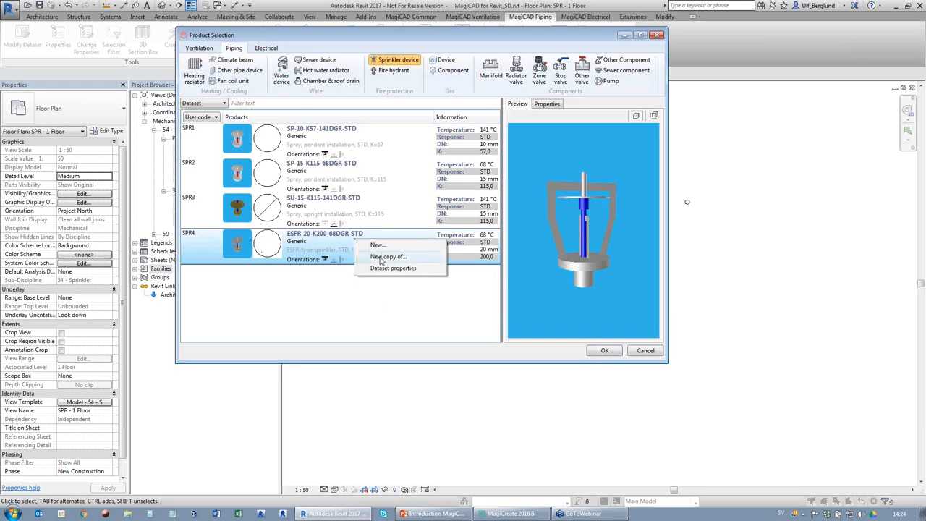
click(404, 256)
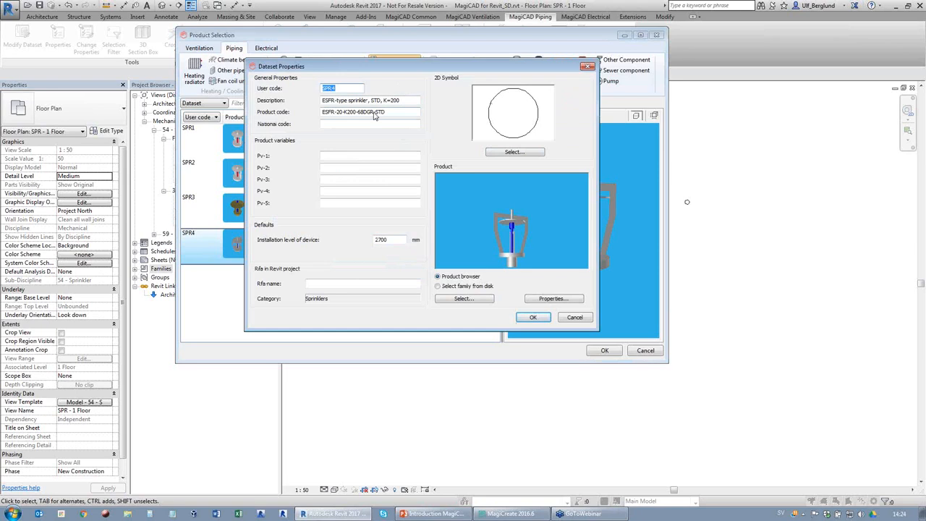
click(584, 318)
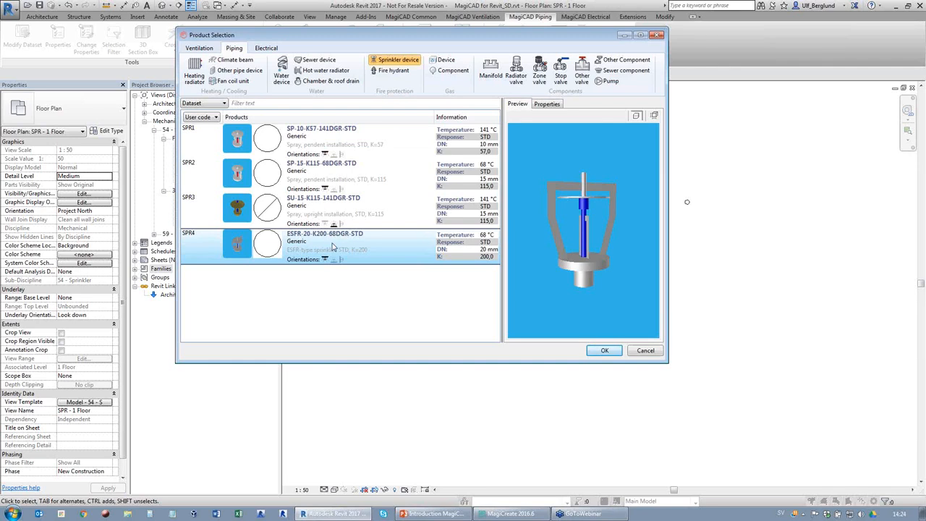
Start a new sprinkler dataset product, open the browser for choosing its product, and check the data source settings
double_click(361, 249)
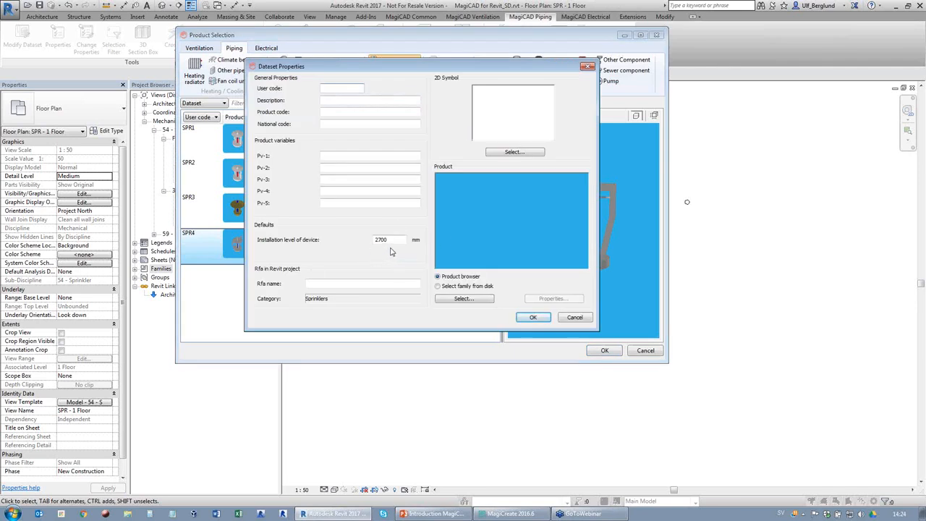
click(464, 299)
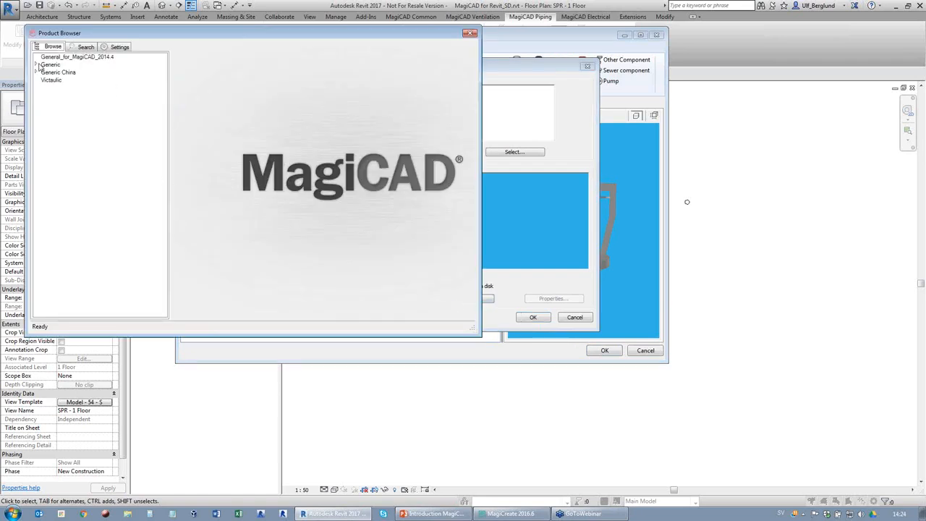
click(112, 48)
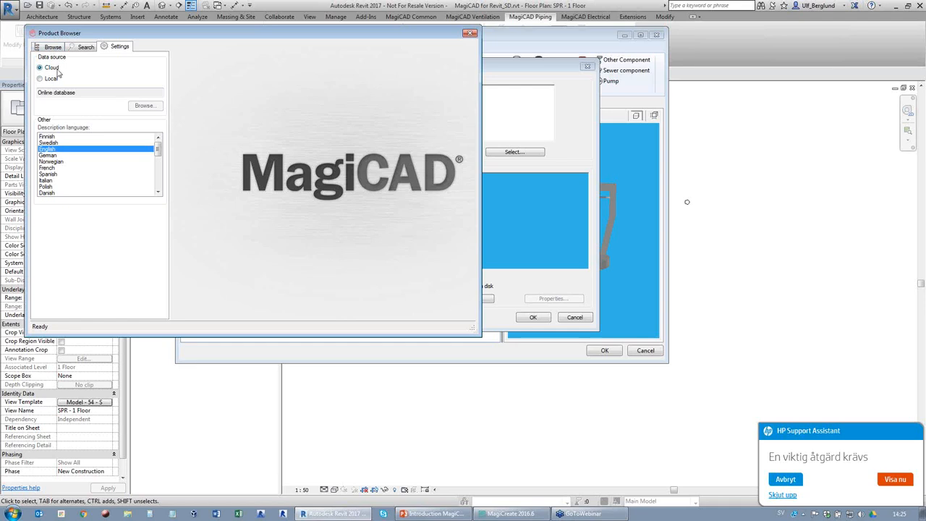
click(53, 48)
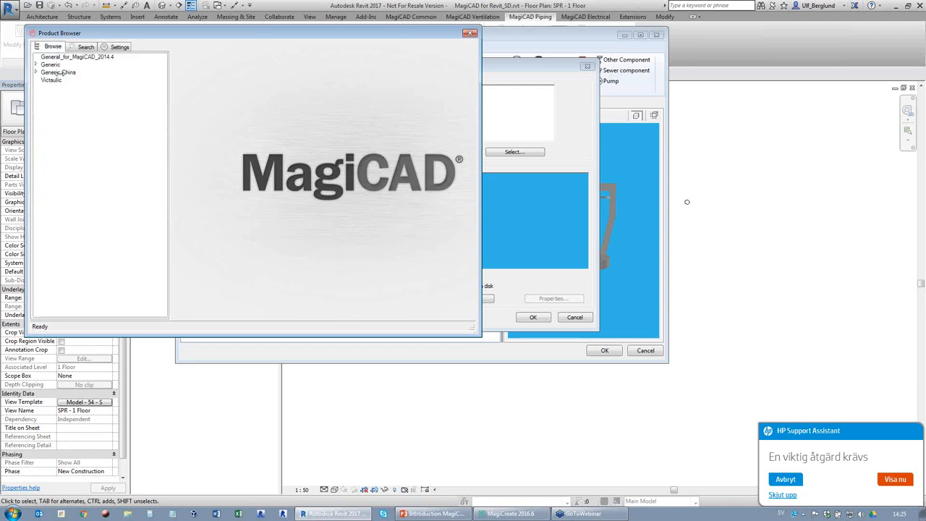
Browse the Generic CO2 nozzle, concealed, ESFR-type and conventional upright/pendent sprinklers, as well as the Victaulic products
click(37, 64)
click(72, 73)
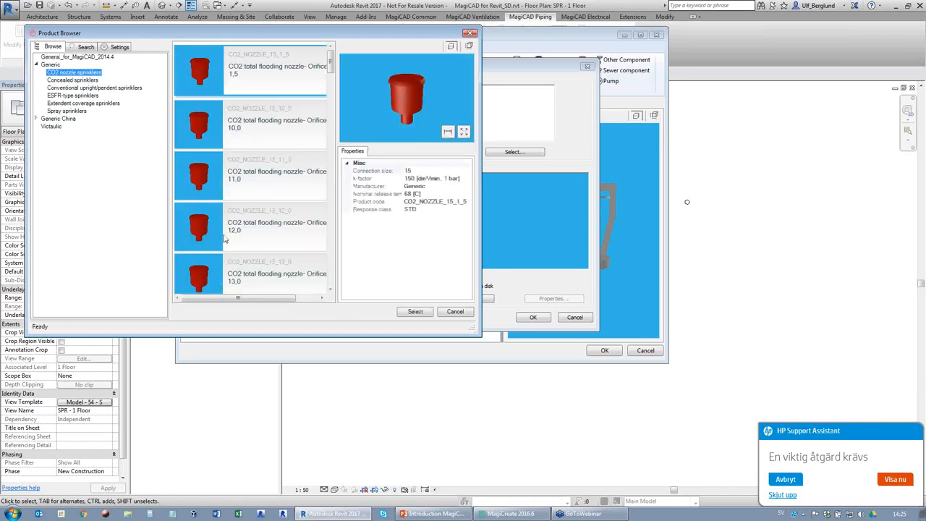
click(69, 81)
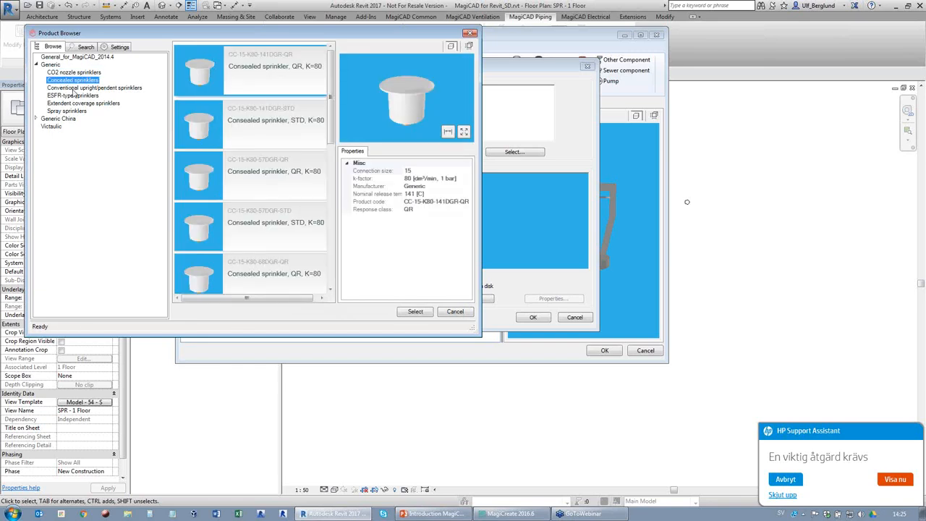
click(75, 96)
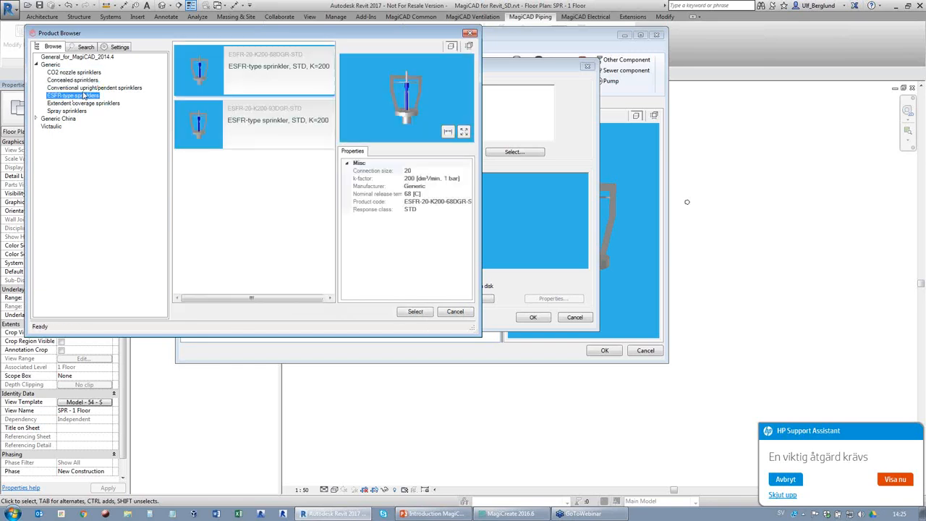
click(87, 88)
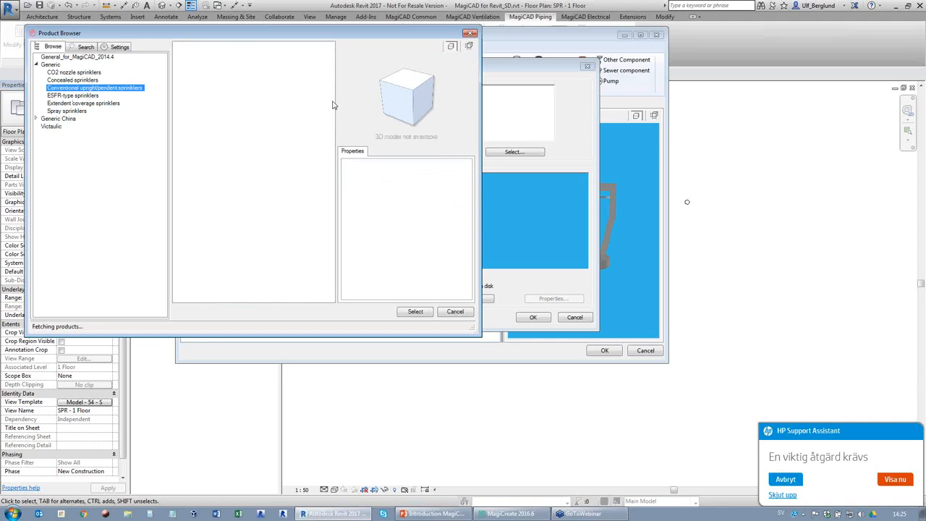
drag(332, 60, 339, 283)
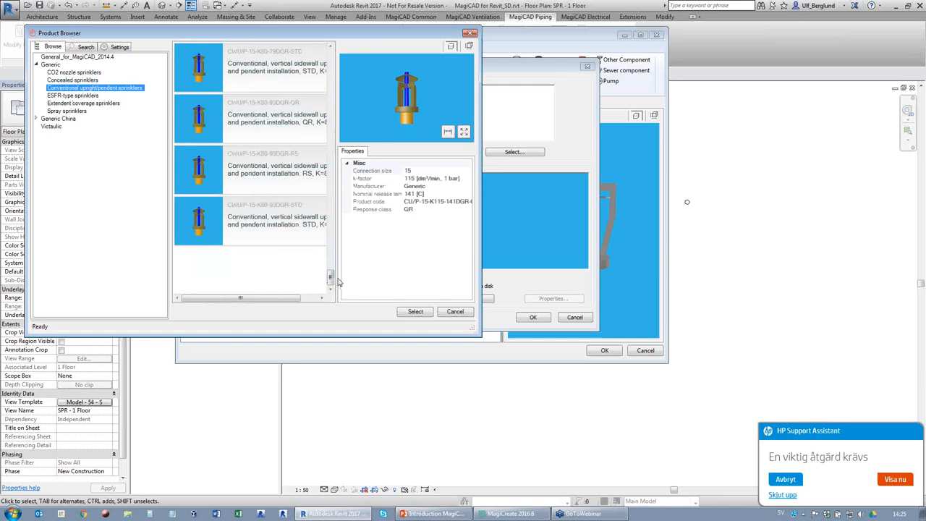
click(88, 127)
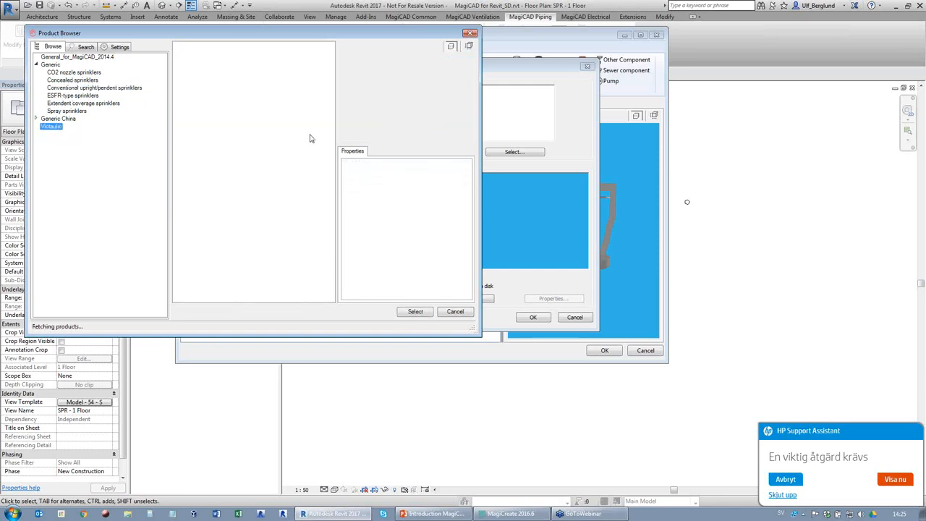
mouse_move(330, 64)
mouse_down()
mouse_move(334, 181)
mouse_move(354, 250)
mouse_move(325, 65)
mouse_up()
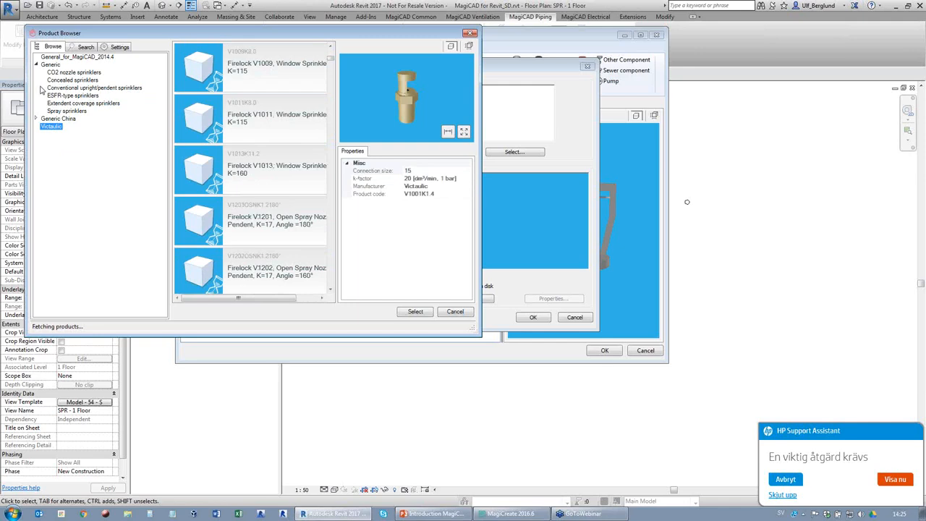
click(82, 88)
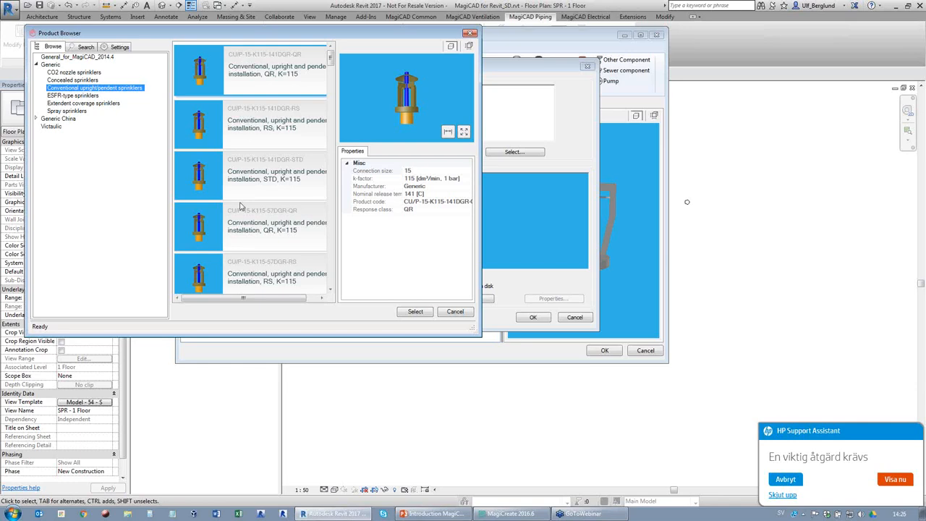
Search the product database for a round connection size of 20 mm diameter and manufacturer "pendent"
click(85, 48)
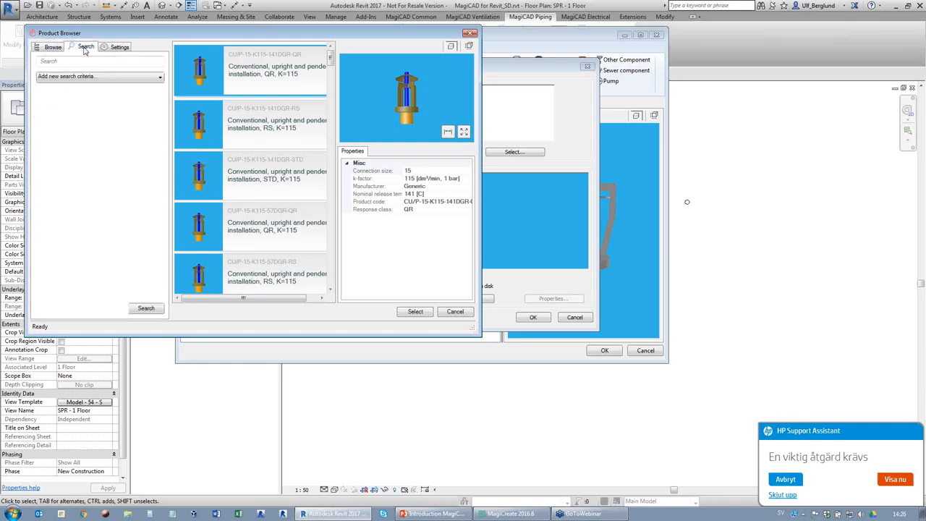
click(77, 77)
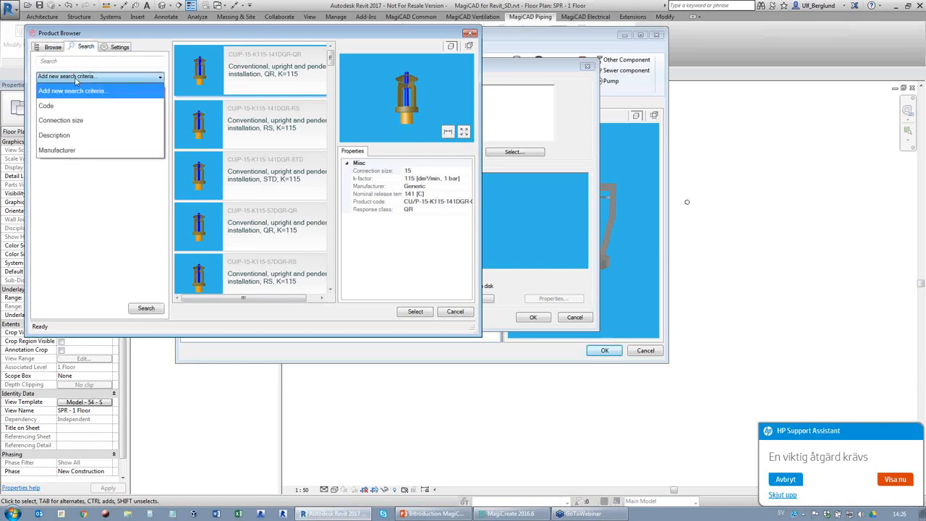
click(69, 120)
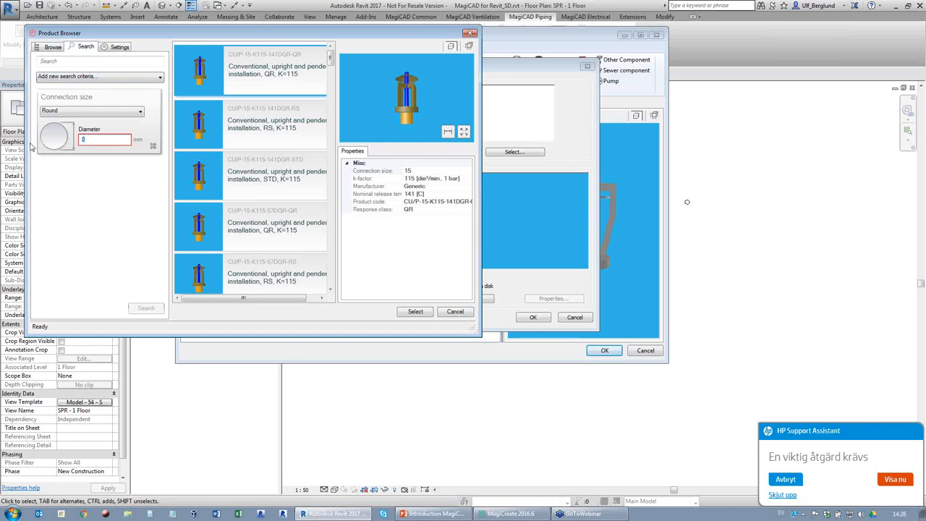
text(20)
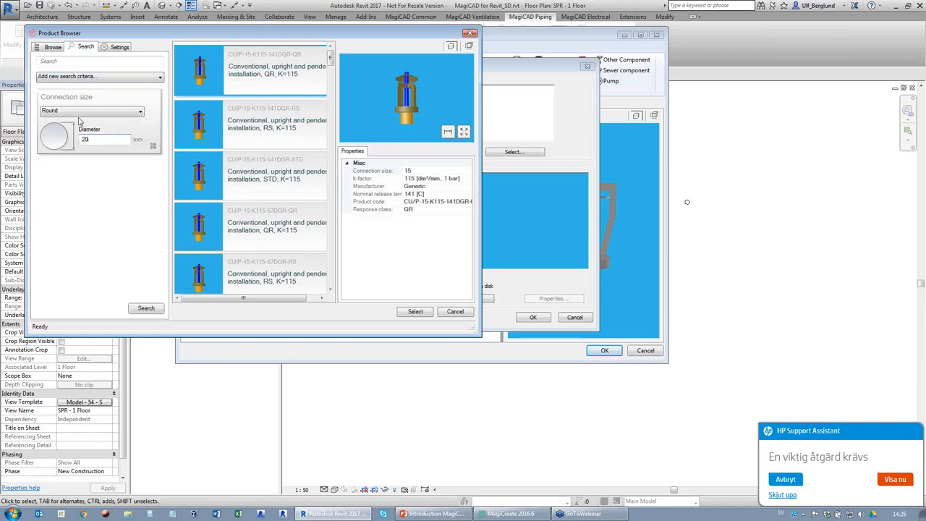
click(71, 77)
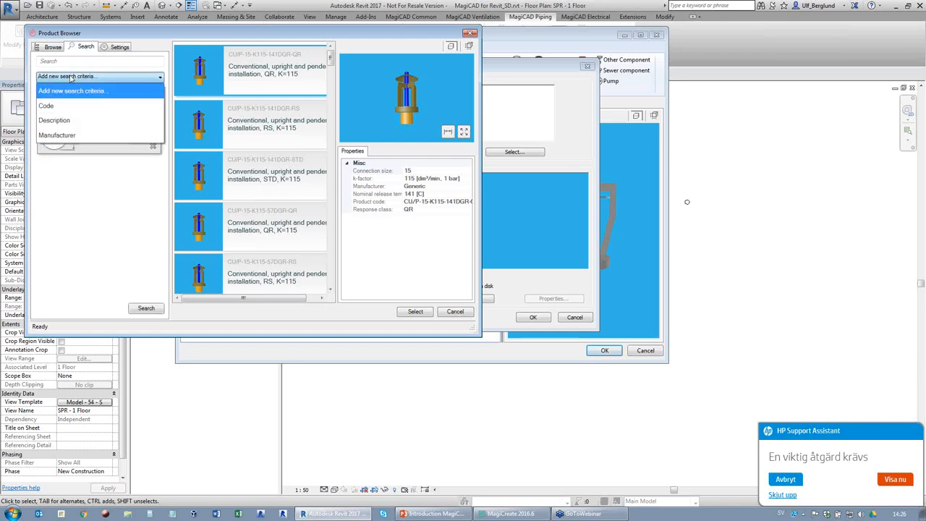
click(57, 136)
text(pen)
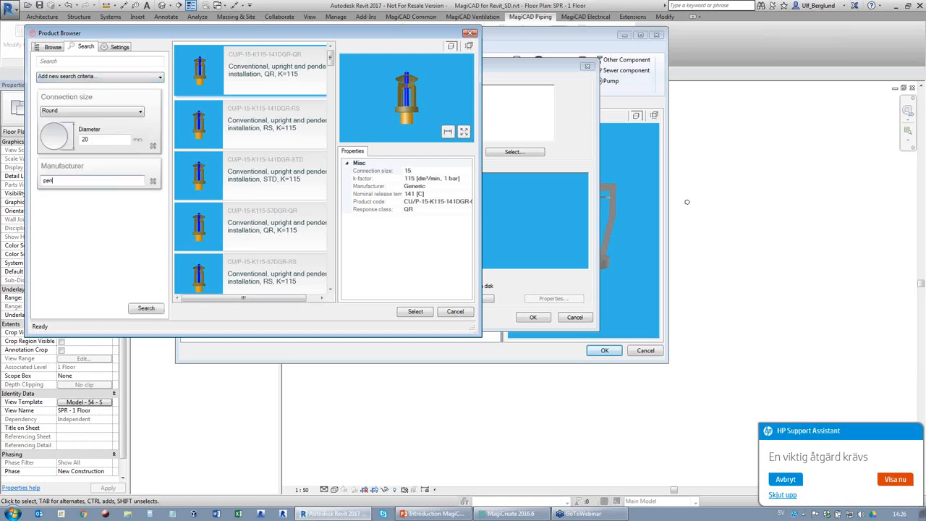
key(Return)
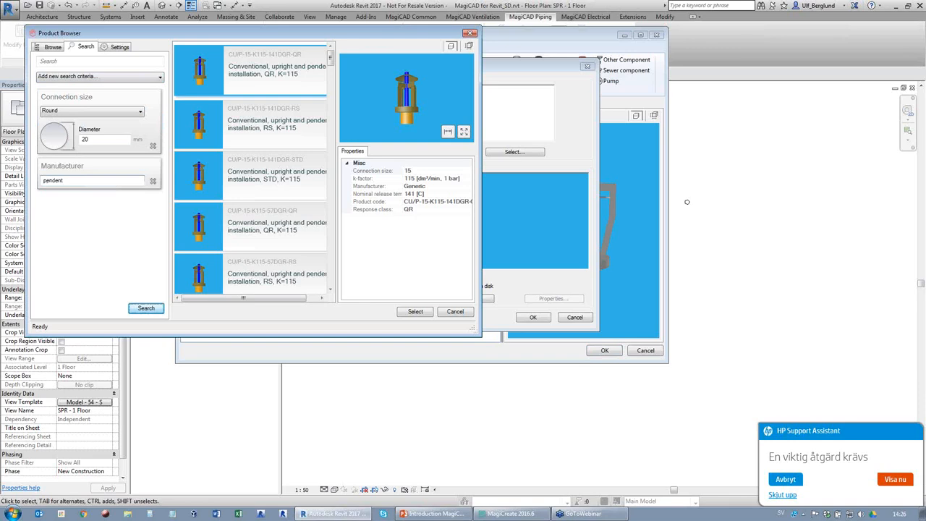
Try the product search again with "pendant" as the manufacturer, keeping the 20 mm round connection size
click(152, 312)
double_click(63, 184)
key(Right)
key(Left)
key(Left)
key(Left)
key(Delete)
text(a)
double_click(75, 180)
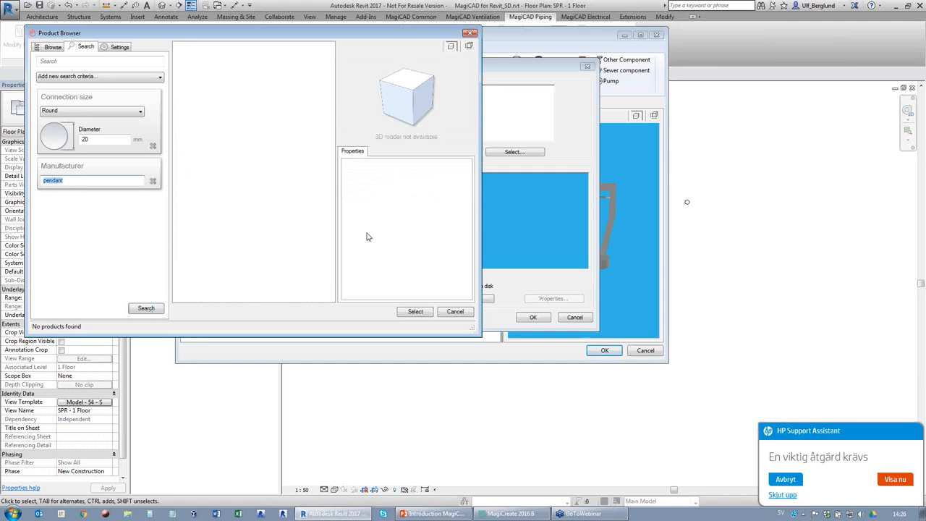
Replace the manufacturer criterion with description "pendent", search the 20 mm products, look through the list, and leave the browser without selecting one
click(153, 180)
click(81, 76)
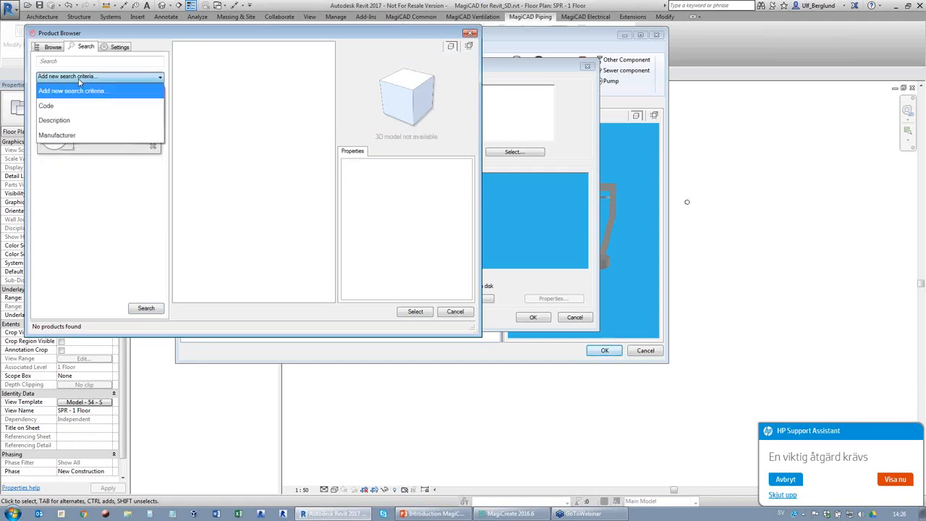
click(64, 122)
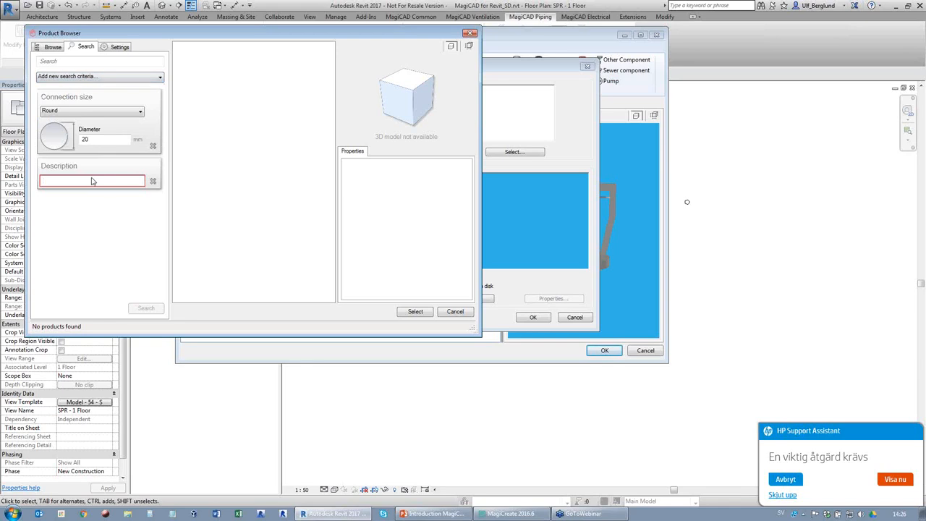
text(p)
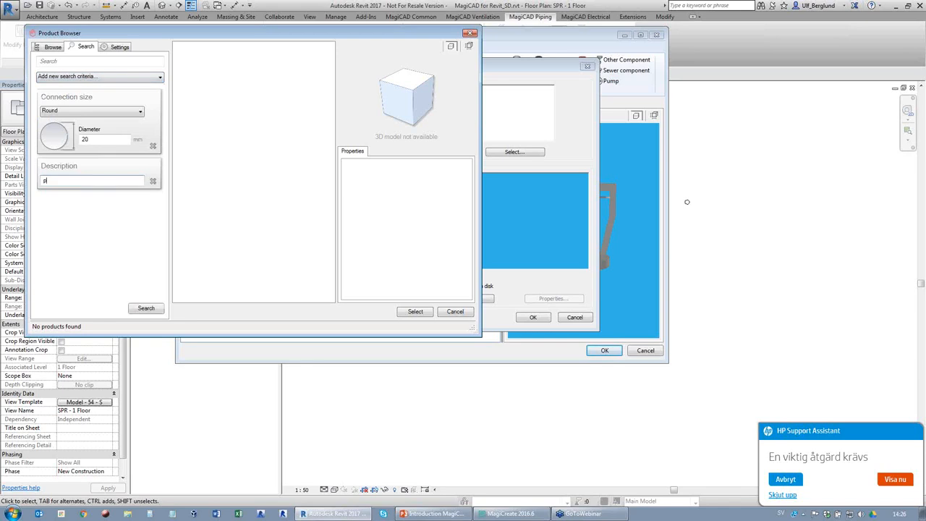
text(endent)
click(144, 307)
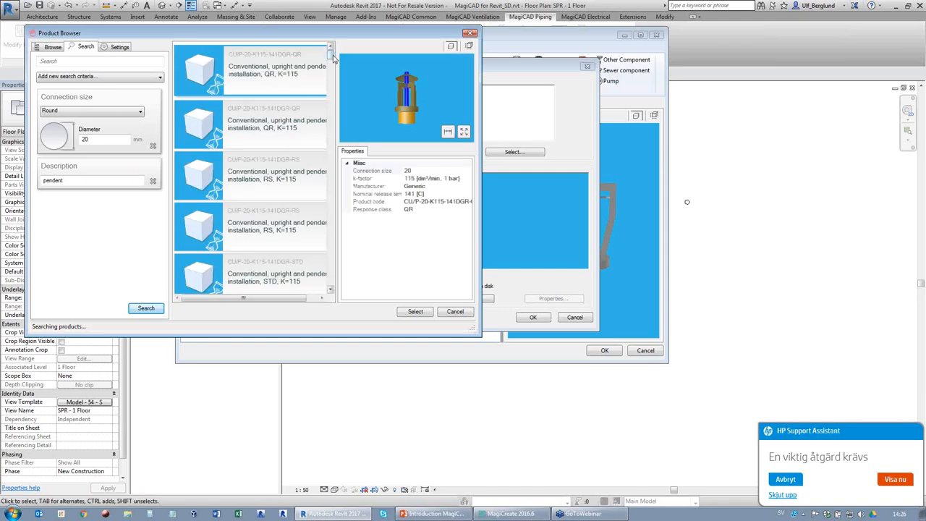
drag(333, 56, 339, 190)
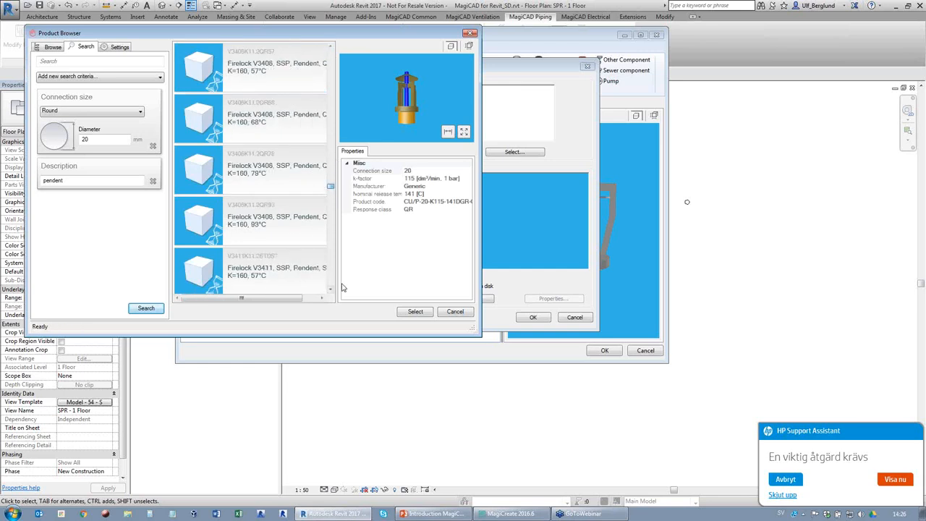
click(456, 312)
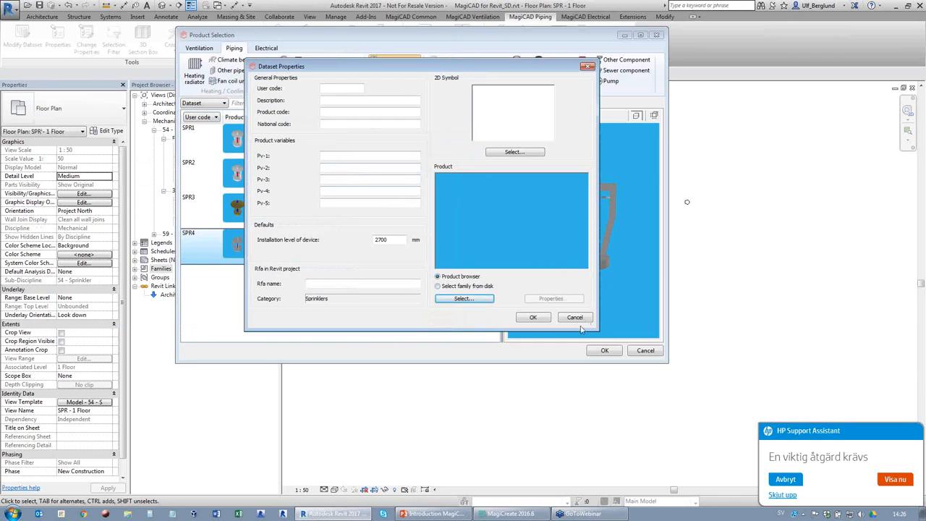
Switch to MagiCreate, open the recent Generic_15k database, and list the sprinkler devices under Piping, Fire suppression
click(511, 514)
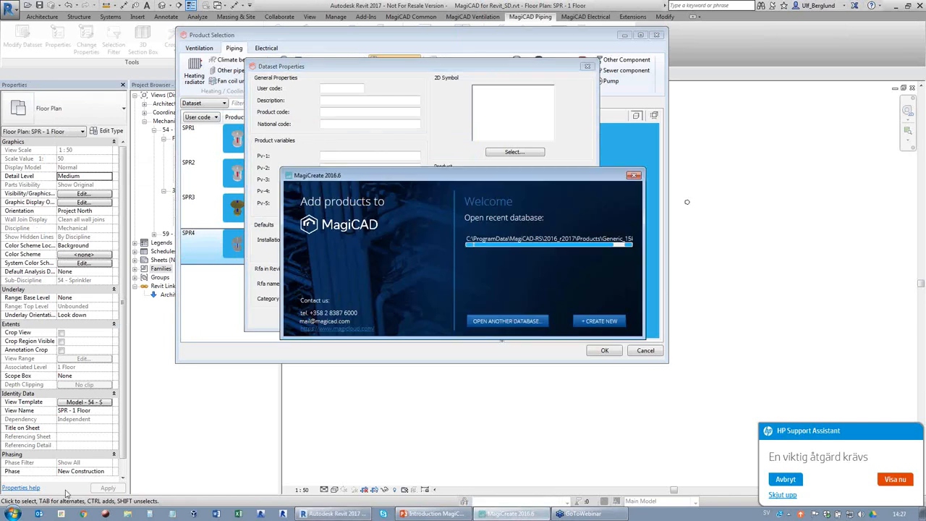
click(14, 512)
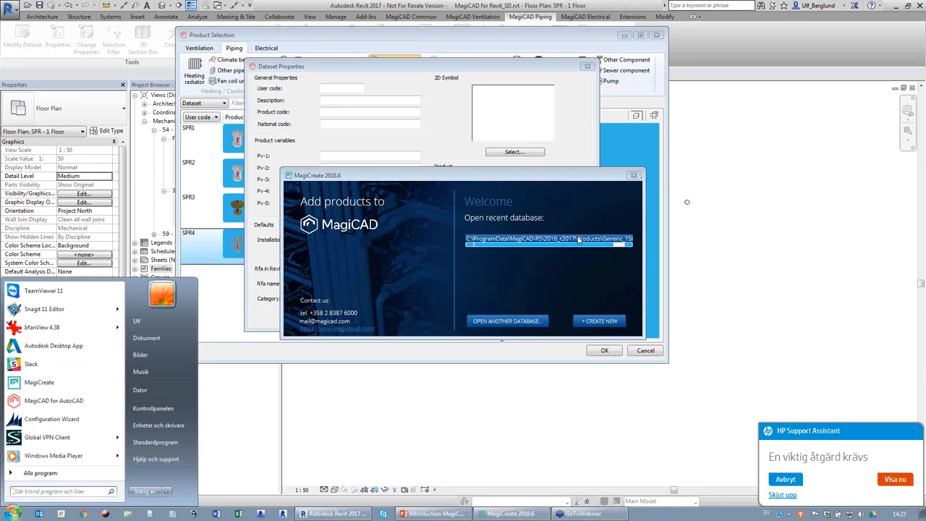
click(577, 239)
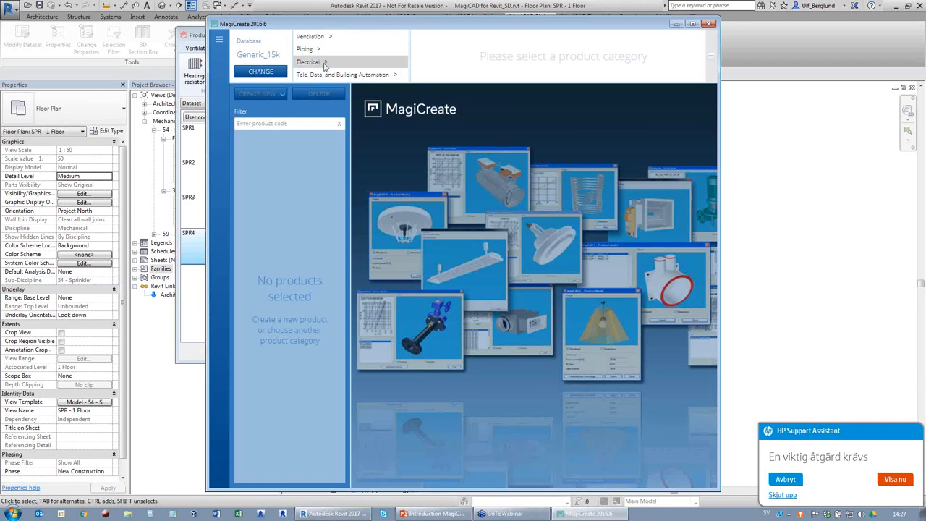
click(306, 50)
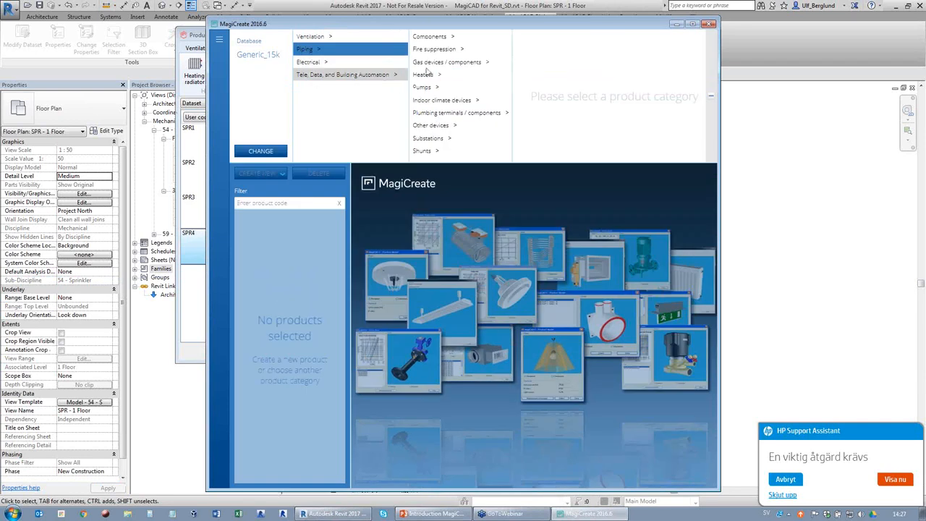
click(455, 51)
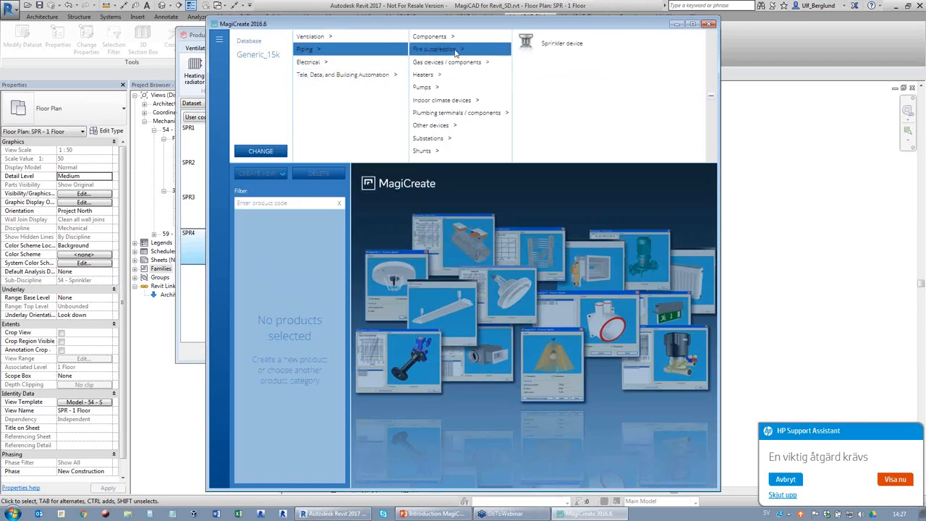
click(568, 44)
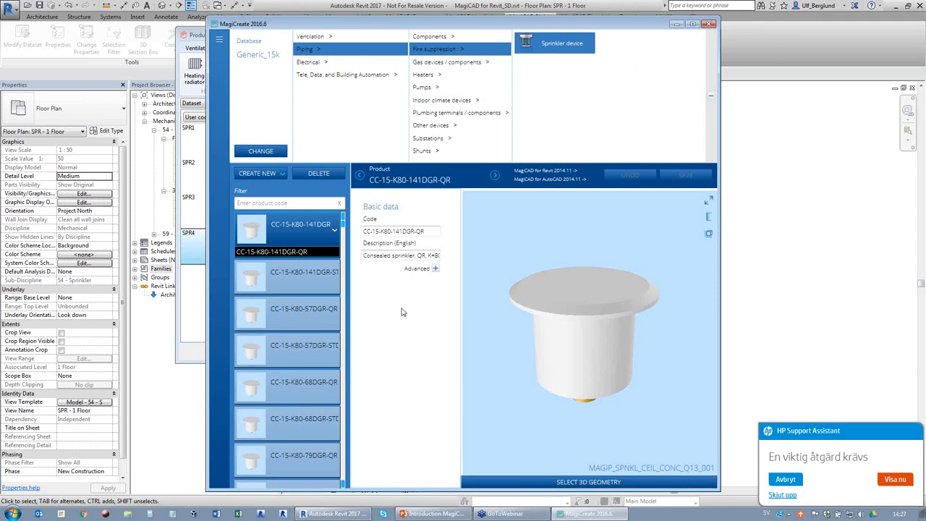
mouse_move(343, 229)
mouse_down()
mouse_move(346, 369)
mouse_move(350, 325)
mouse_move(351, 338)
mouse_move(343, 417)
mouse_move(334, 219)
mouse_up()
Create a new product from the Generic conventional upright/pendent sprinkler CU/P-15-K115-141DGR-QR, including its 3D geometry and variant
click(264, 174)
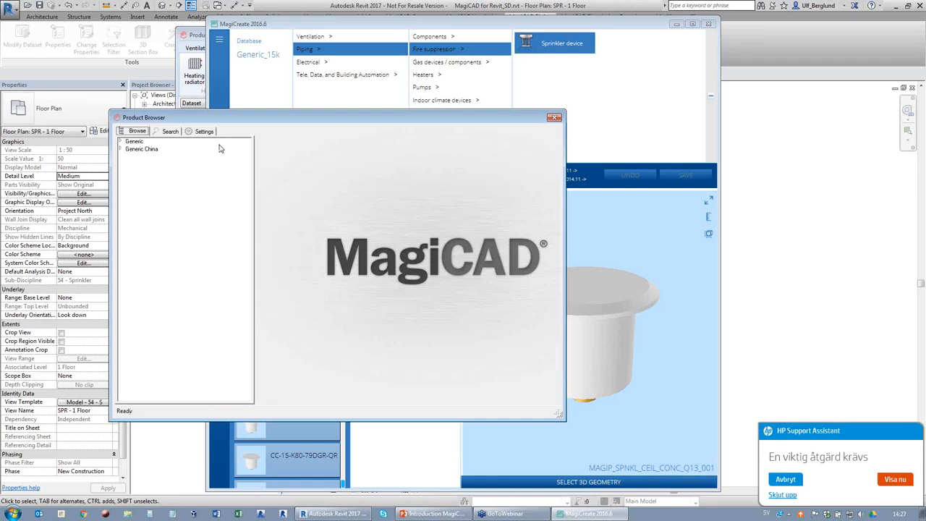
click(120, 142)
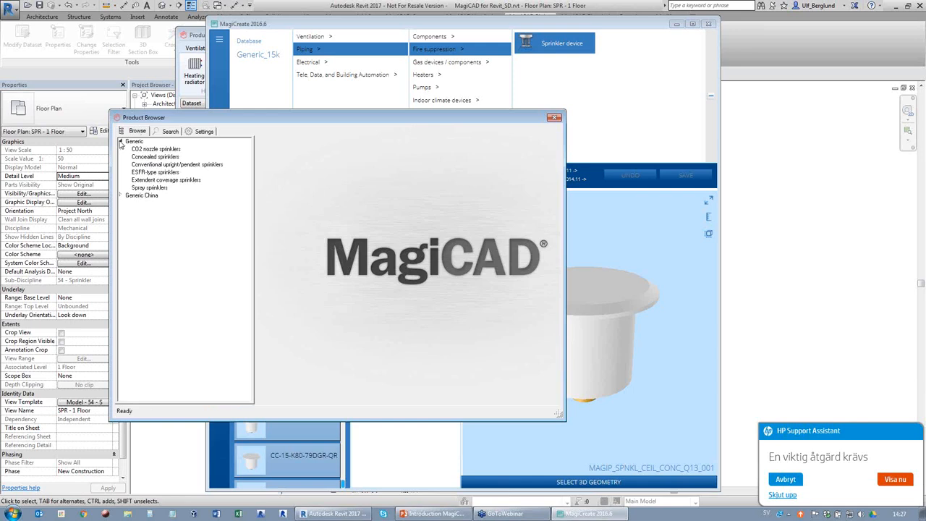
click(159, 165)
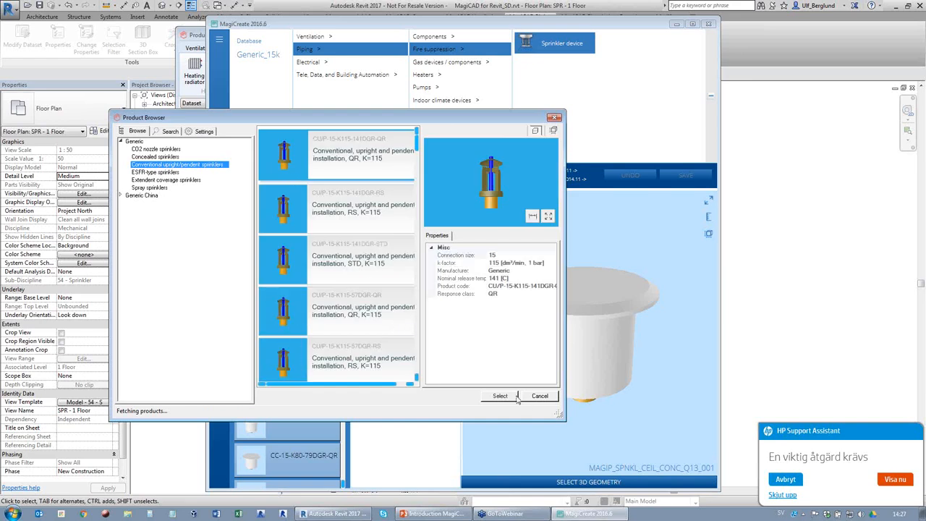
click(500, 396)
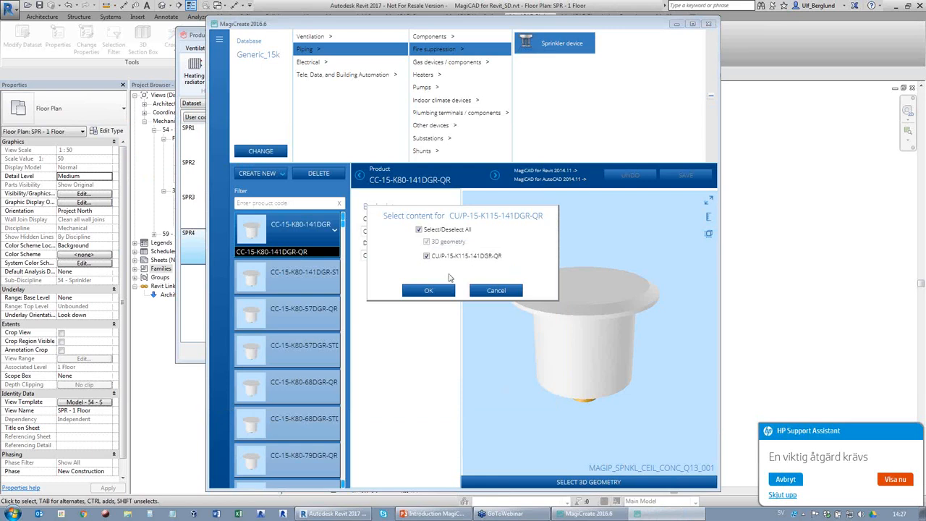
click(431, 291)
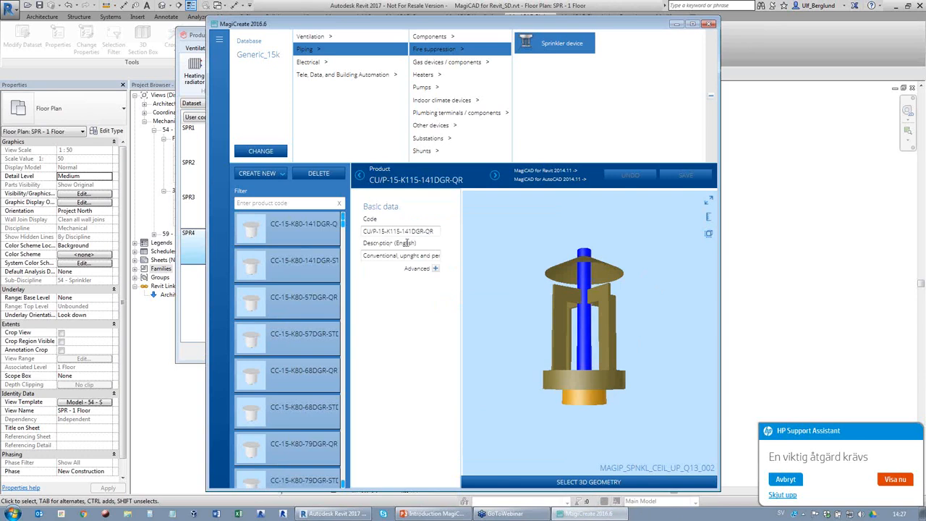
Set the new product's code to _test, shorten its English description to mention only pendent installation, and save it
drag(437, 230, 339, 235)
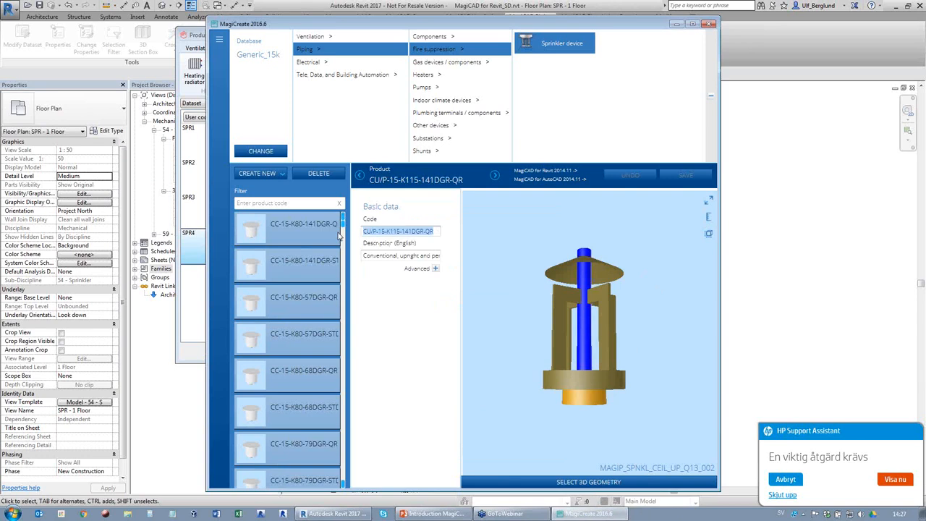
key(Delete)
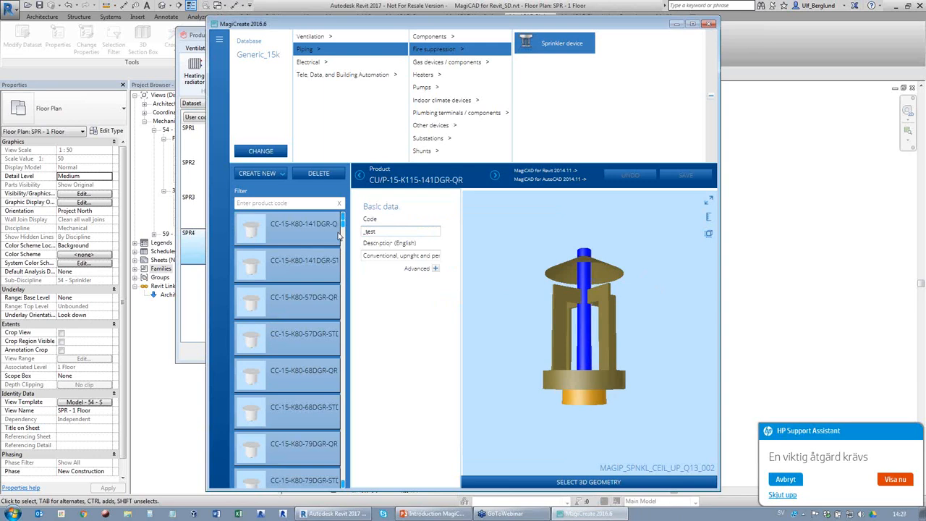
click(399, 255)
click(437, 255)
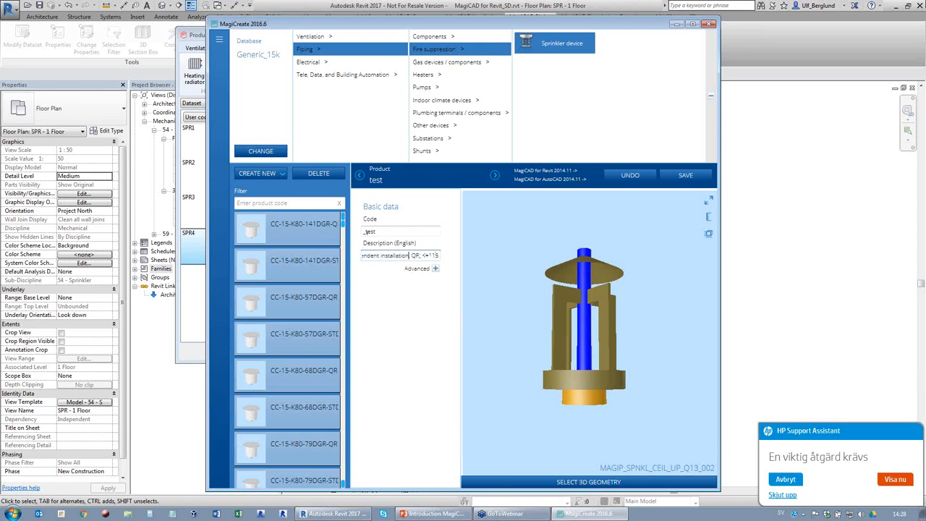
key(Left)
key(Left)
key(Left)
key(Left)
key(Left)
key(Left)
key(Left)
key(Left)
key(Left)
key(Left)
key(Left)
key(Left)
key(Left)
key(Left)
key(Left)
key(Left)
key(Left)
key(Left)
key(Left)
key(Left)
key(Delete)
click(688, 177)
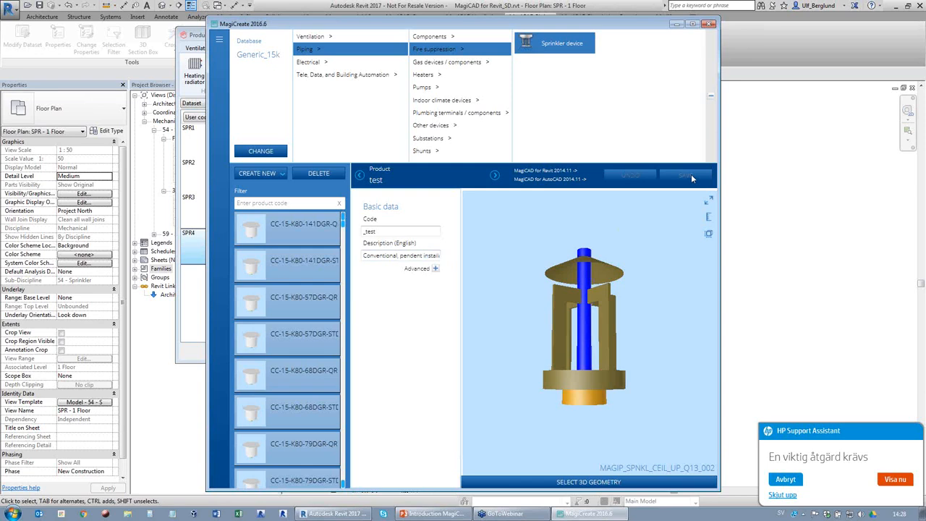
Filter the product list by "_" and open the _test variant's dimensions
click(301, 203)
text(_)
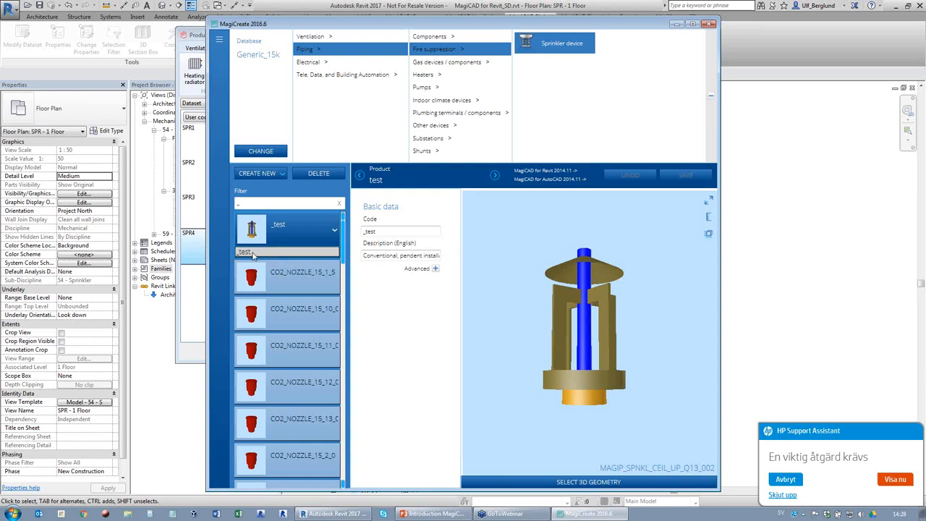
click(252, 253)
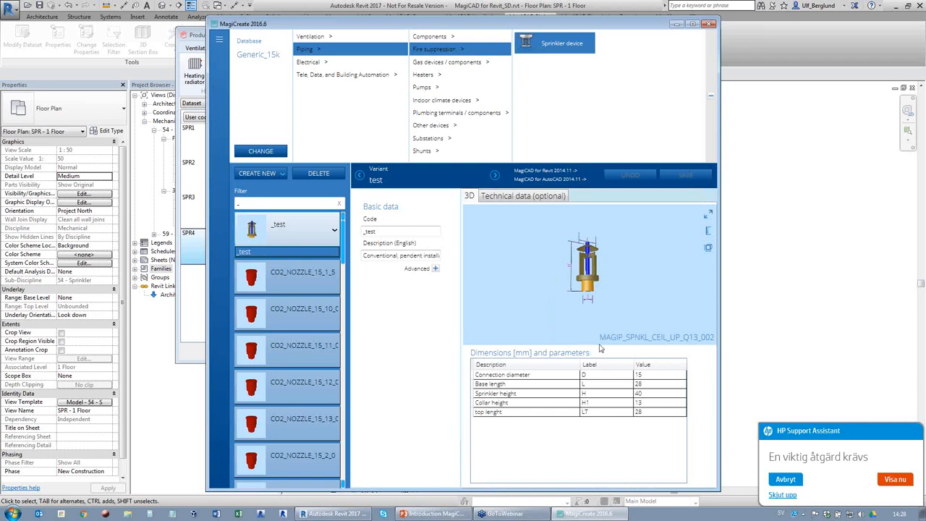
Set the _test variant's sprinkler height to 25 mm and its connection diameter to 20 mm
click(658, 394)
click(658, 393)
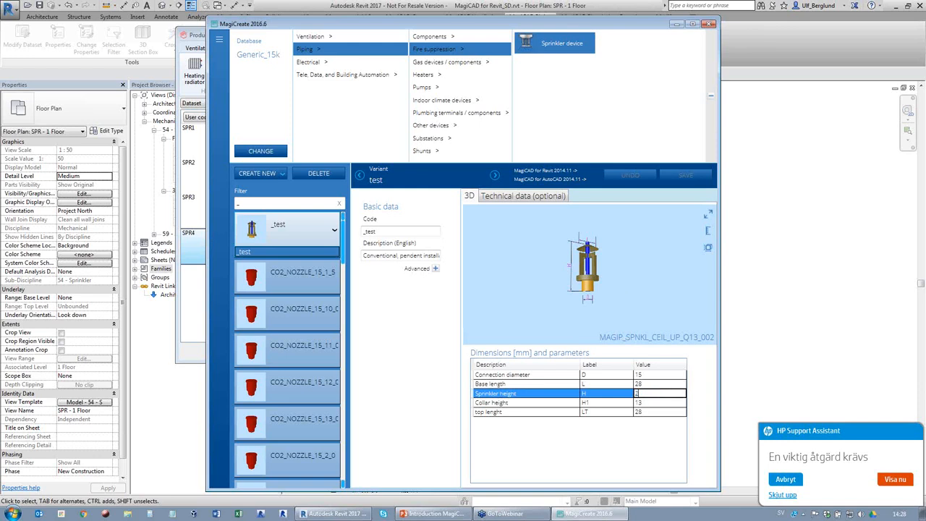
key(Return)
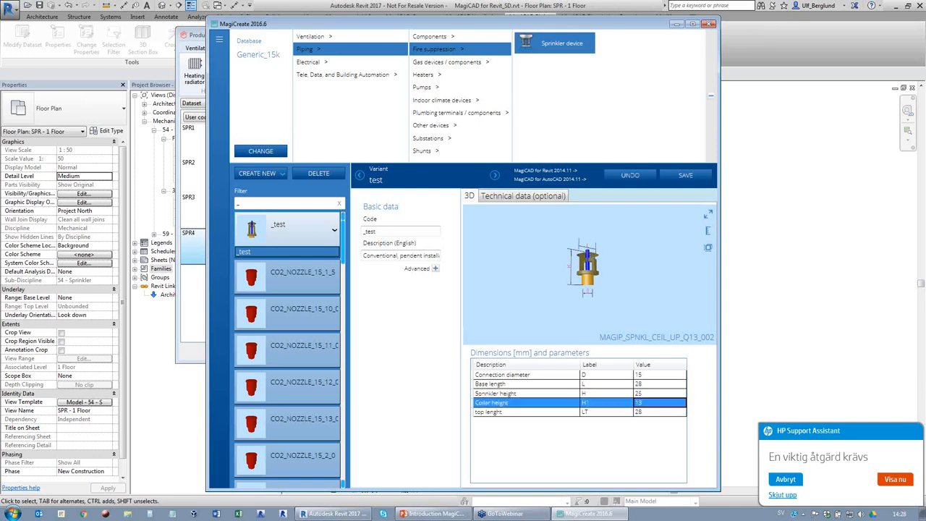
click(647, 374)
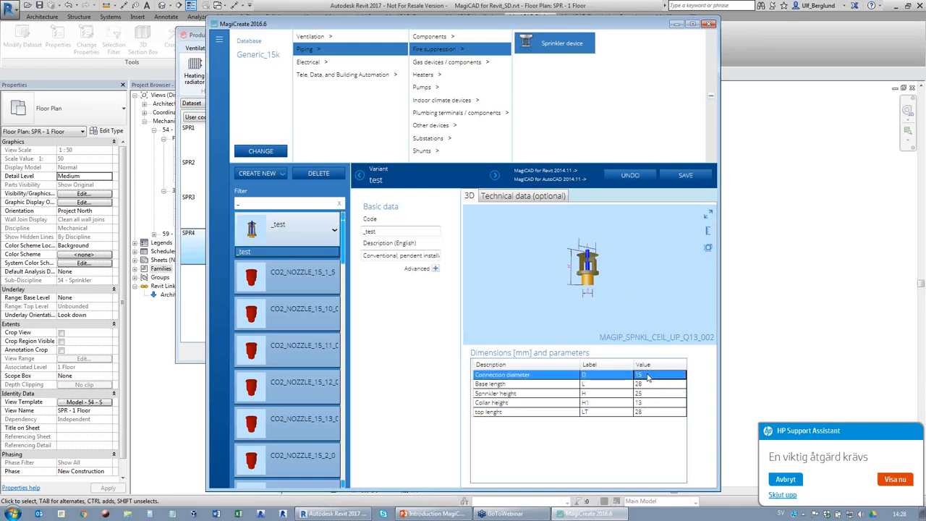
text(20)
key(Return)
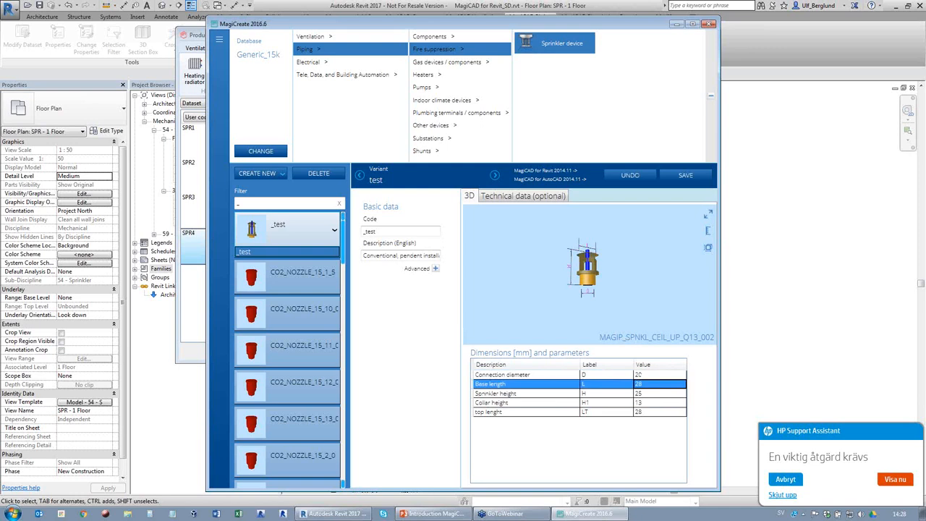
Set the variant's base length and top length to 50 mm each, checking the shape in the 3D preview
click(655, 385)
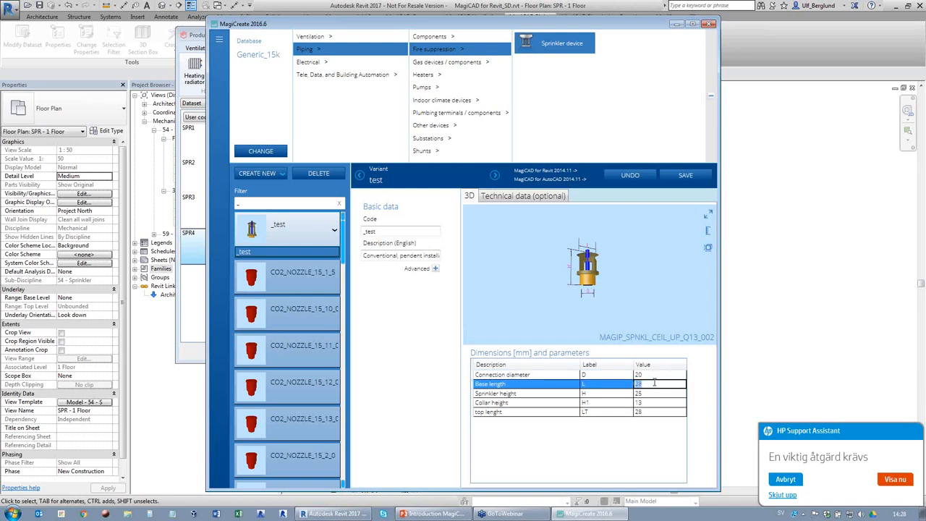
text(50)
key(Return)
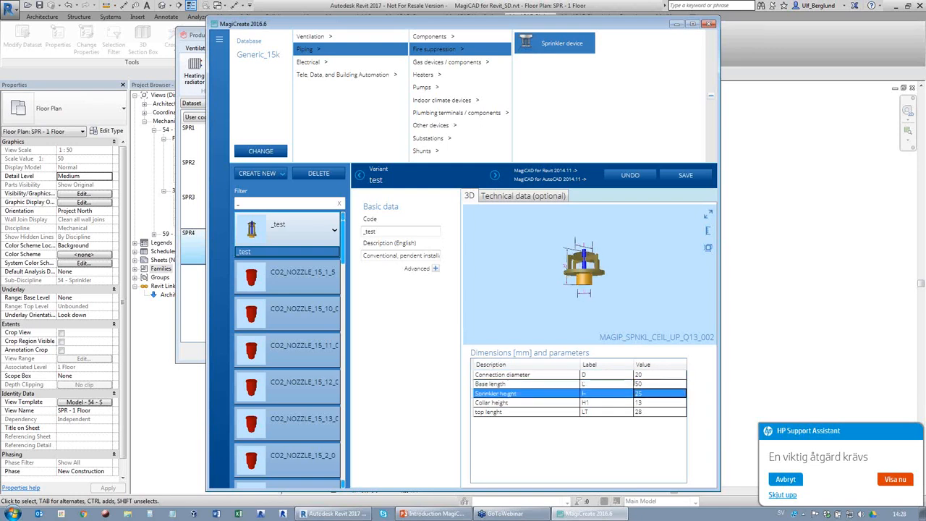
drag(585, 261, 592, 265)
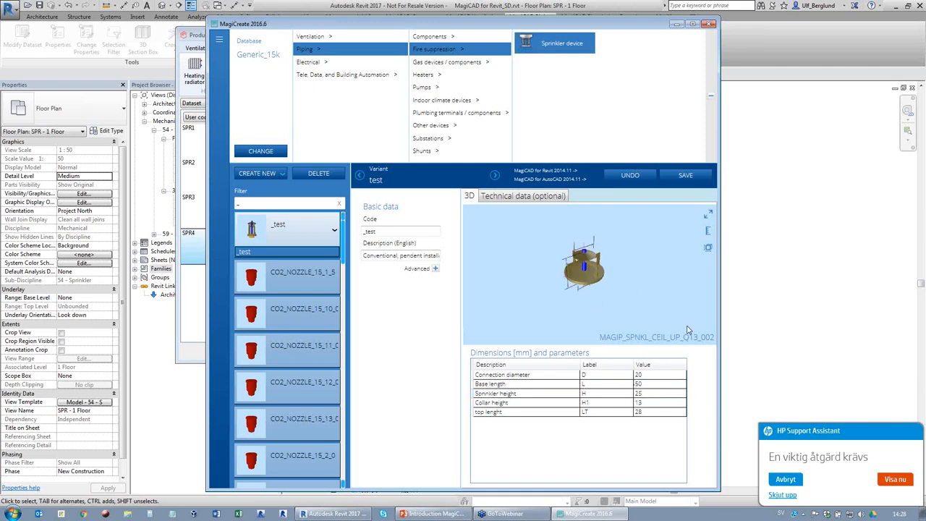
click(650, 413)
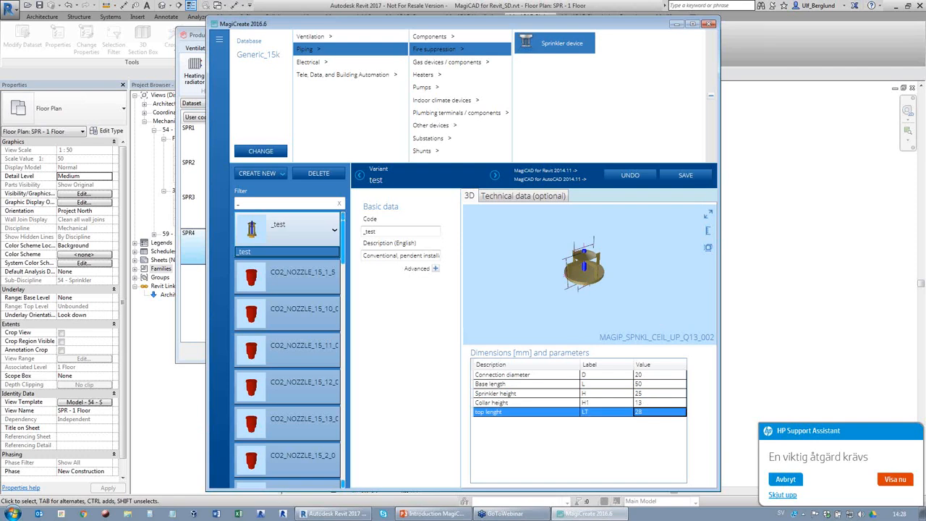
text(50)
key(Return)
drag(593, 296, 573, 290)
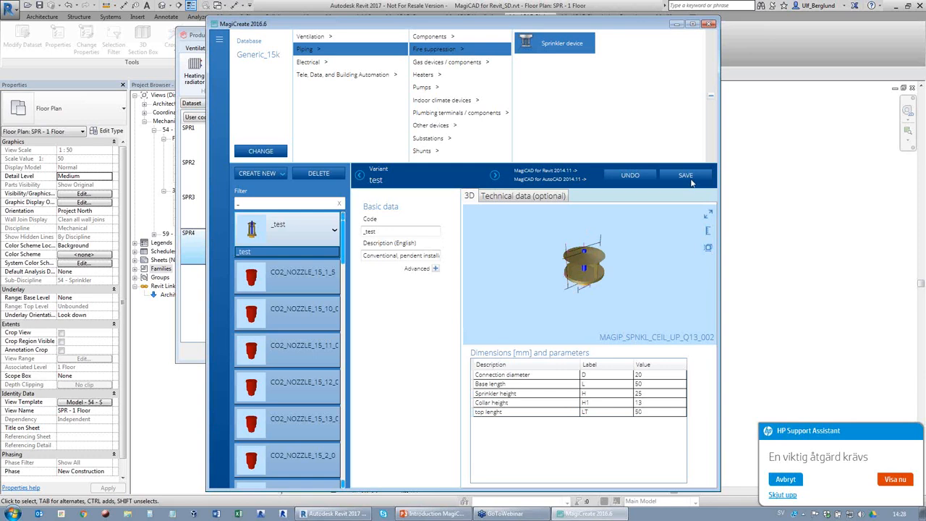
Set the _test variant's technical data to release temperature 68 °C, response class STD and k-factor 80
click(527, 201)
click(453, 290)
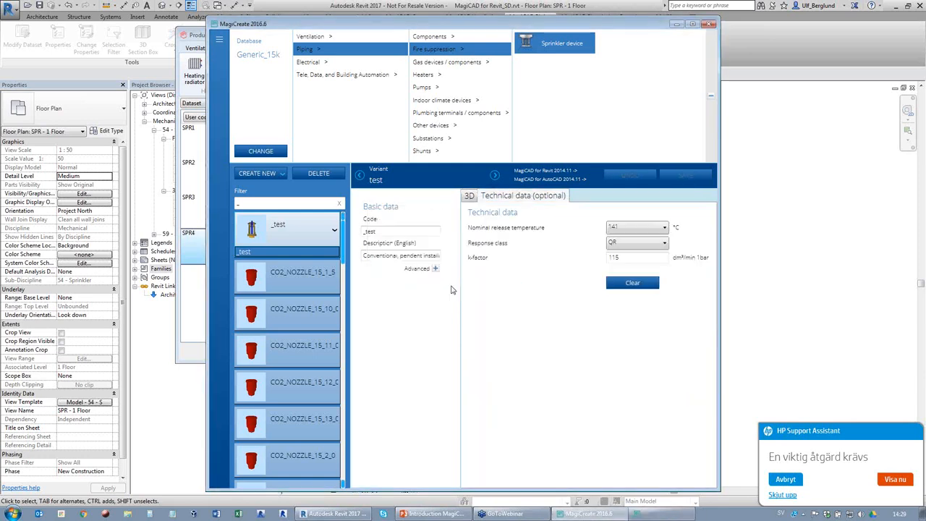
click(660, 228)
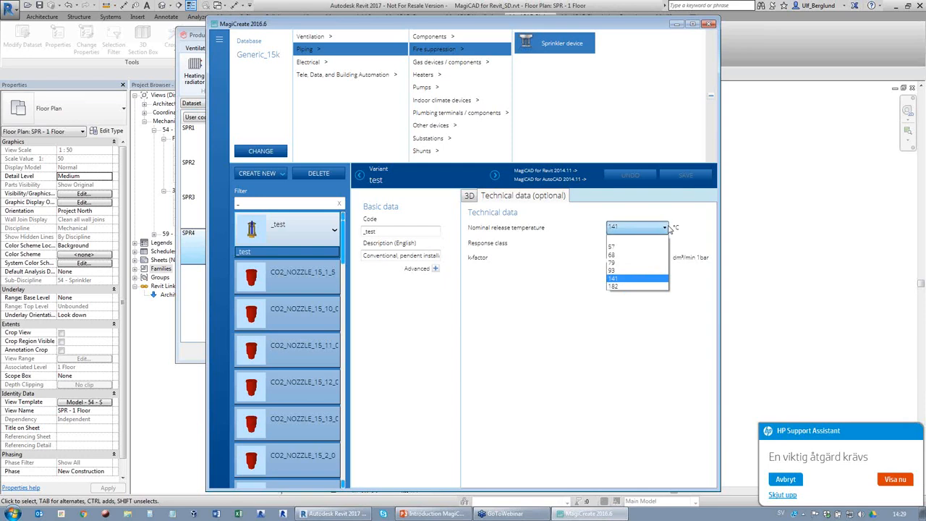
click(615, 255)
click(664, 243)
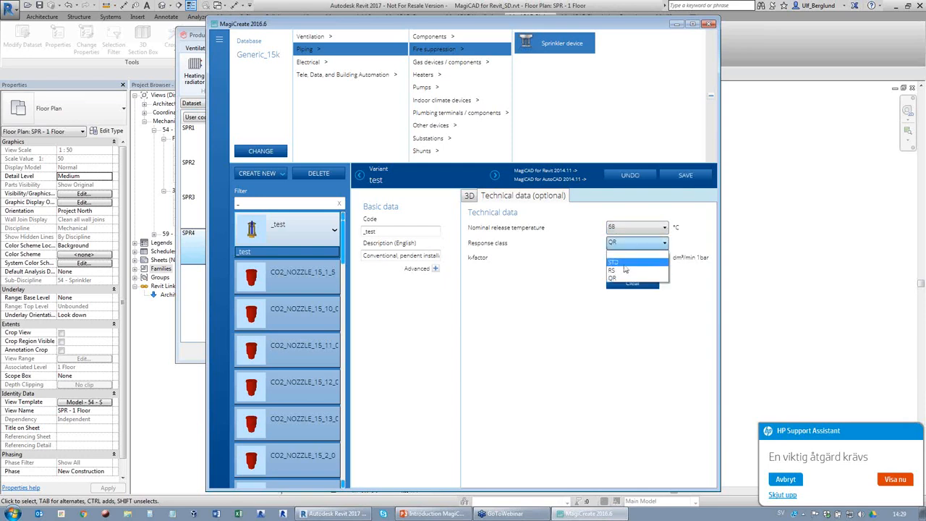
click(625, 263)
double_click(631, 259)
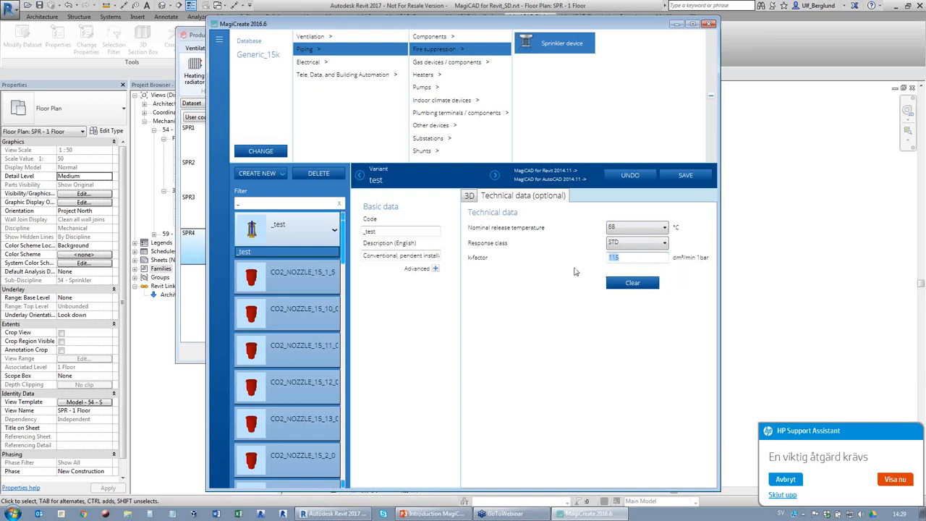
text(80)
Disallow the sprinkler head up installation in the variant's advanced data and save the variant
click(435, 268)
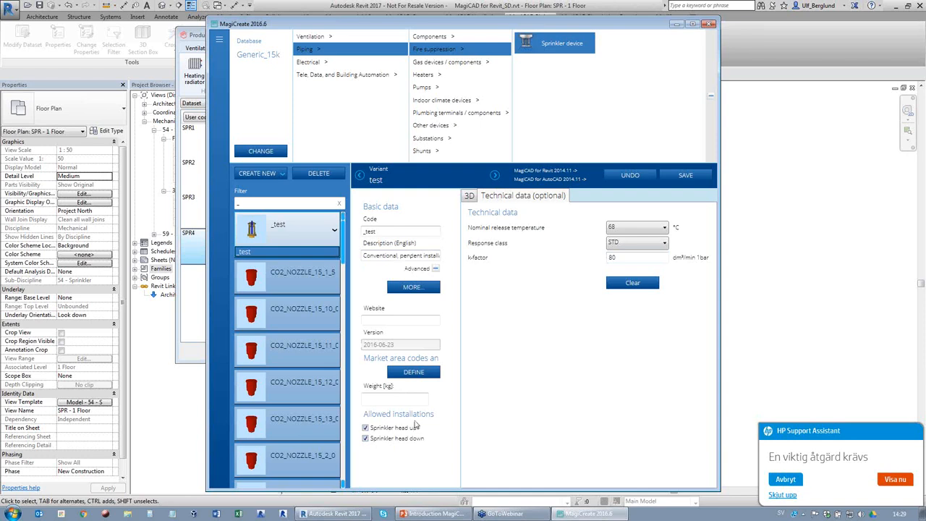
click(366, 428)
click(686, 176)
Switch to Revit's Product Selection and add a dataset product using _test from the local Generic Others category
click(190, 355)
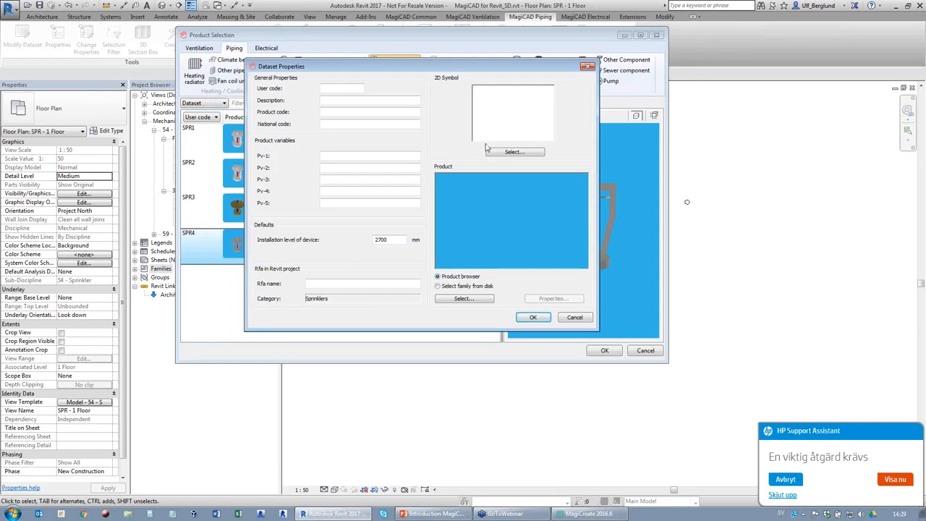
click(465, 304)
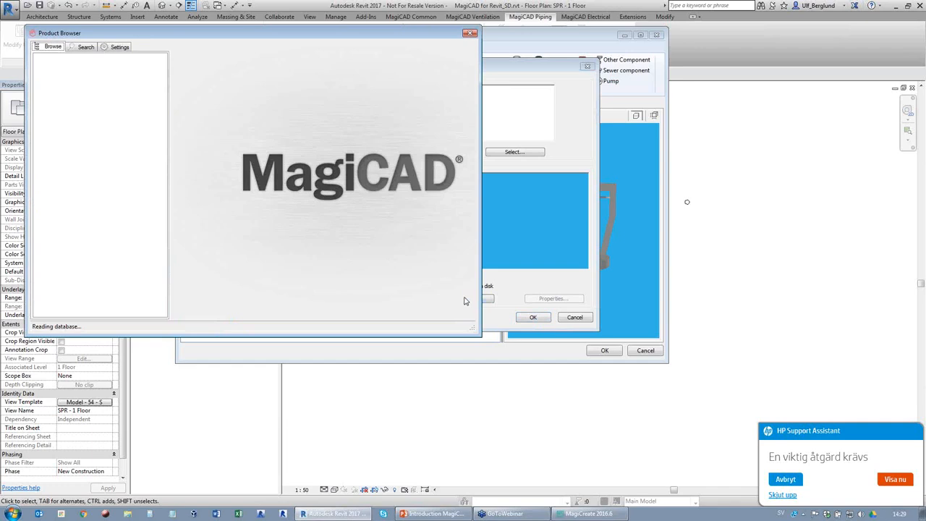
click(115, 47)
click(51, 78)
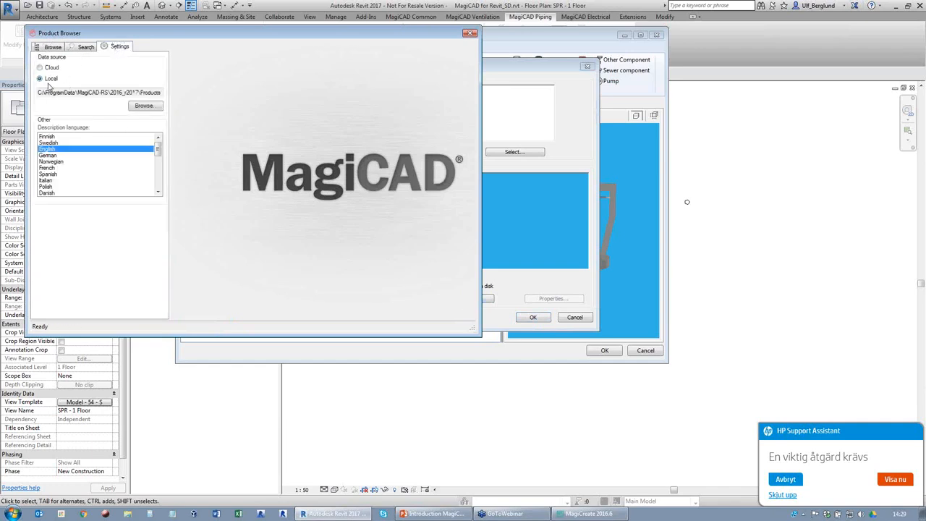
click(50, 47)
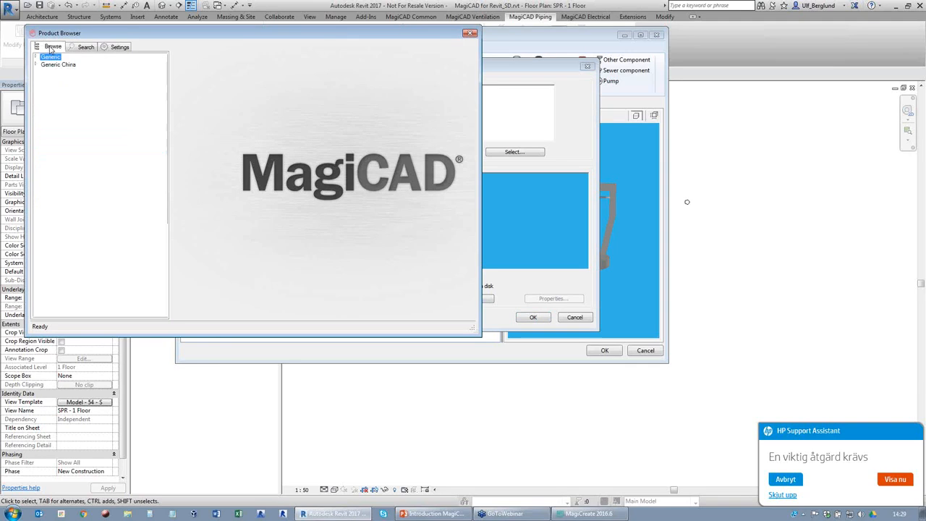
click(36, 58)
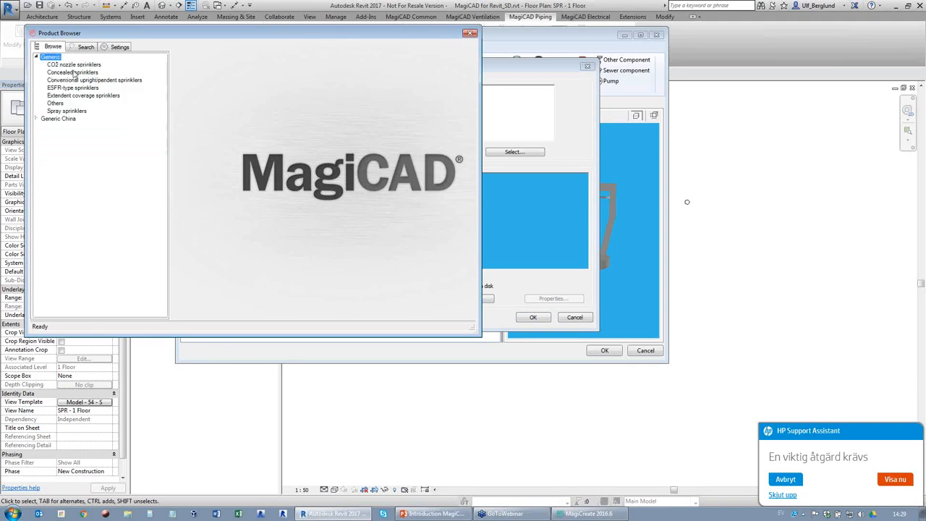
click(58, 104)
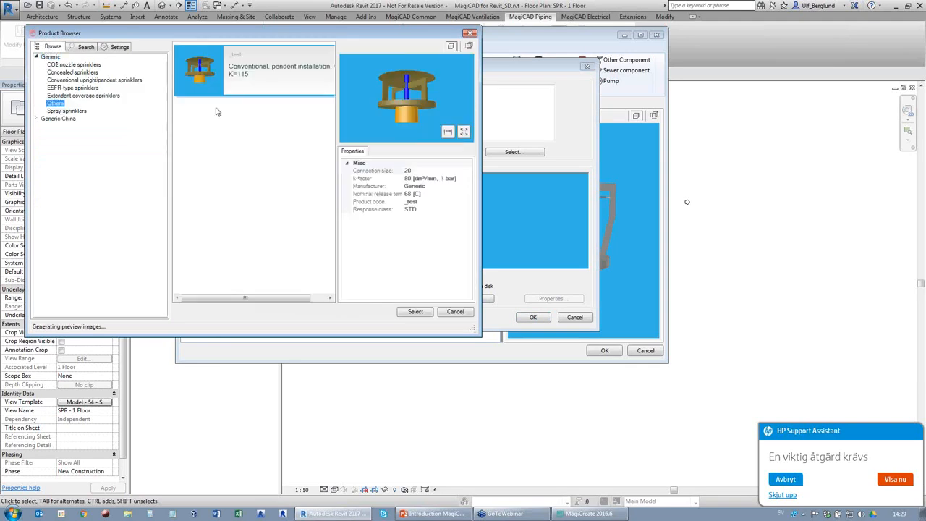
drag(391, 86, 402, 90)
click(427, 312)
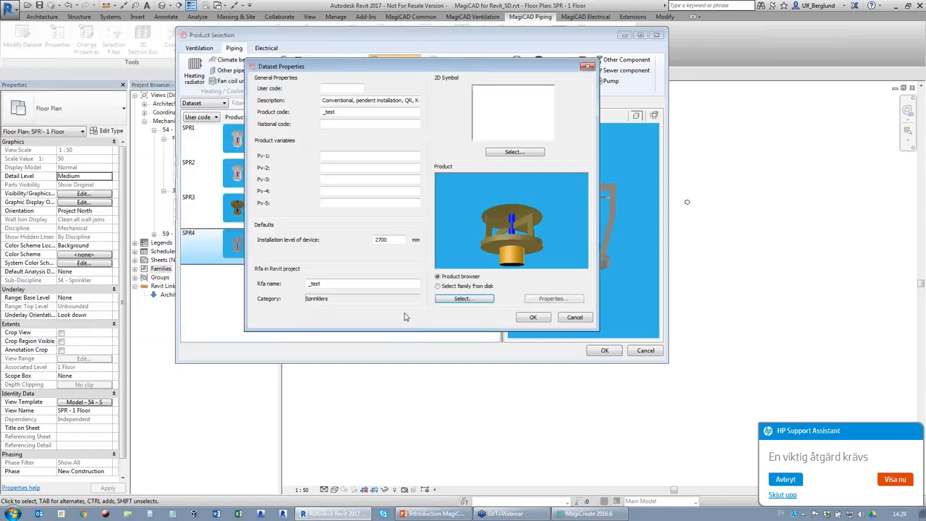
Give the new dataset product the user code Test and the plain circle 2D symbol, and save it to the dataset
click(349, 90)
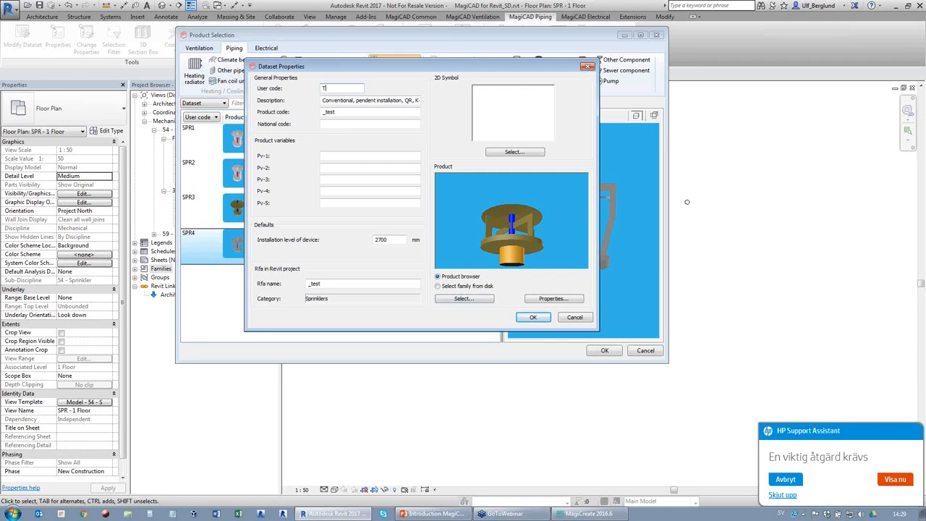
text(Test)
click(514, 151)
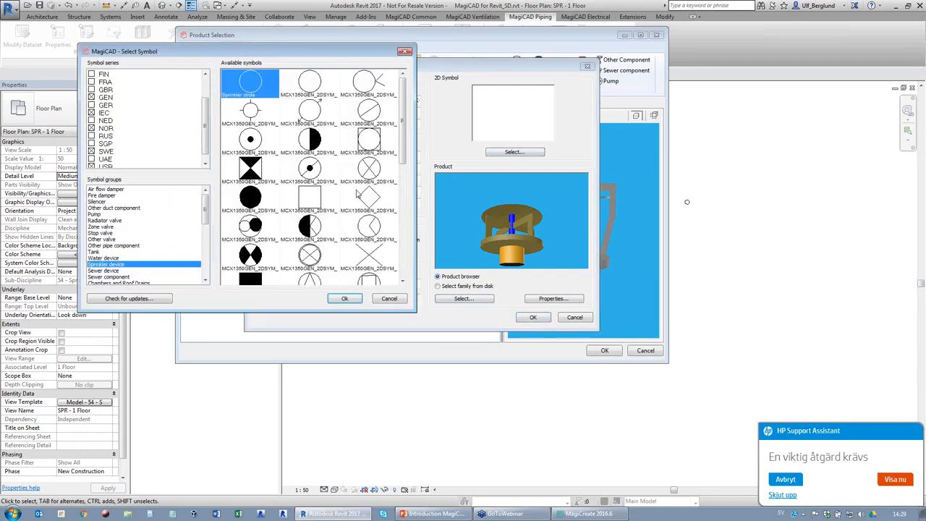
click(344, 298)
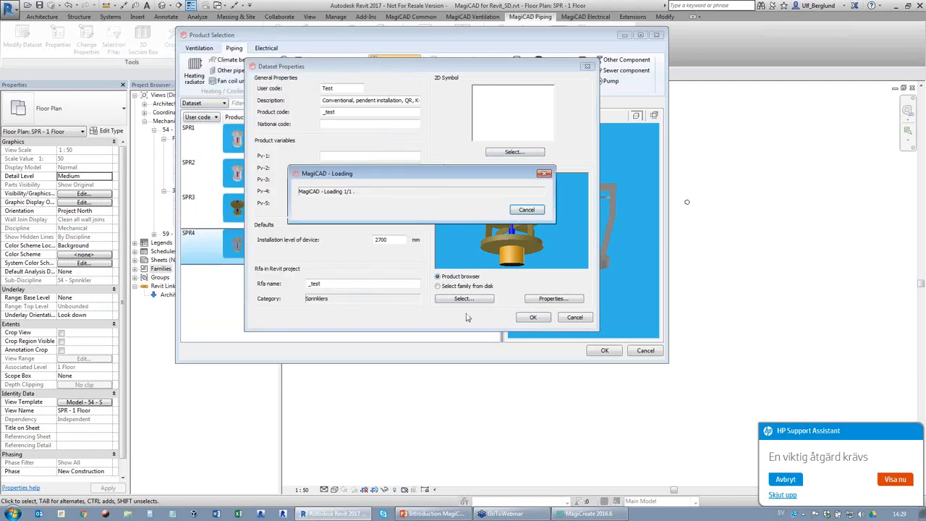
click(533, 318)
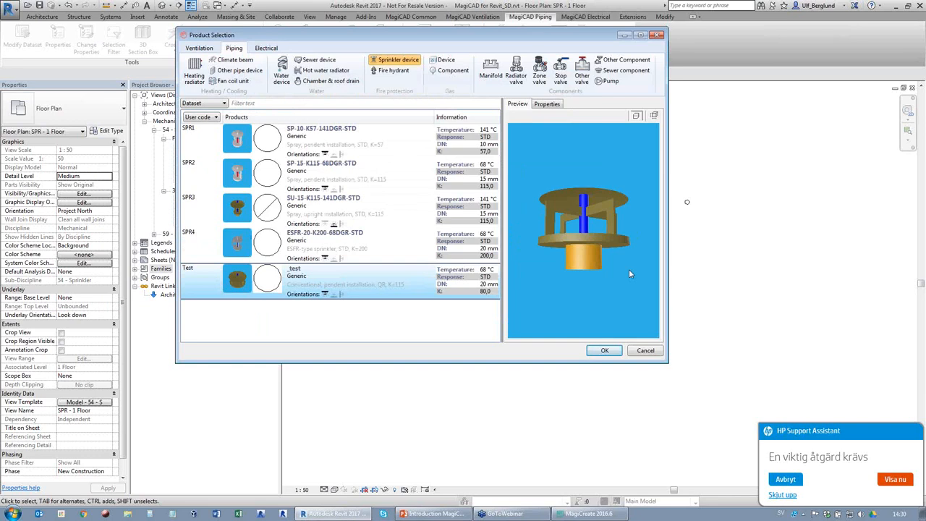
Place one Test sprinkler in the floor plan beside the lower existing sprinkler and end the placement
click(604, 350)
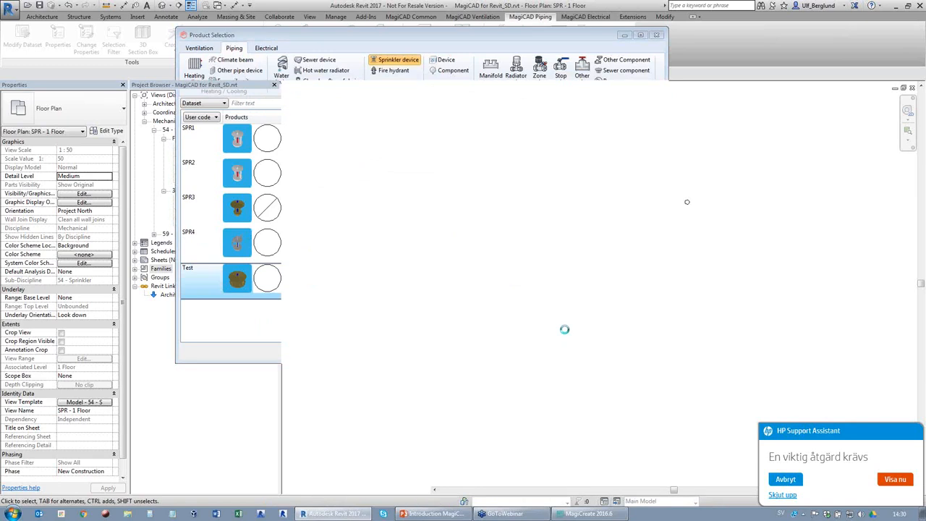
click(599, 261)
key(Escape)
key(Escape)
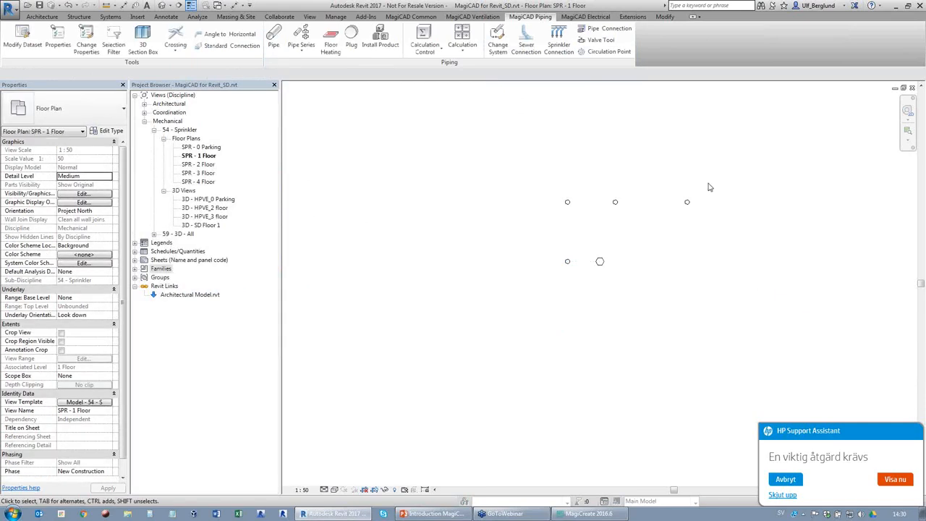
Clear all the placed sprinklers from the 1 Floor plan
drag(707, 183, 538, 272)
key(Escape)
Draw a horizontal run of 50 mm diameter pipe at an offset of 2500 mm in the floor plan
click(85, 17)
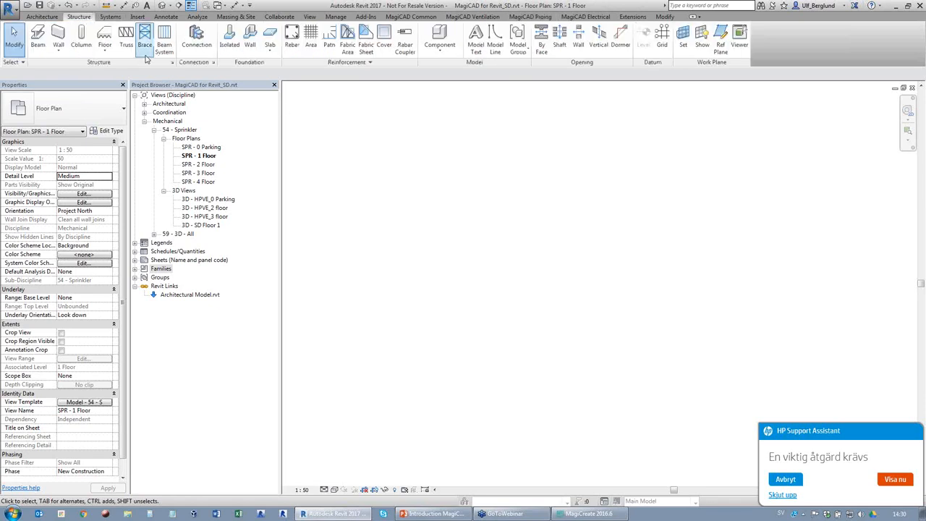
click(111, 16)
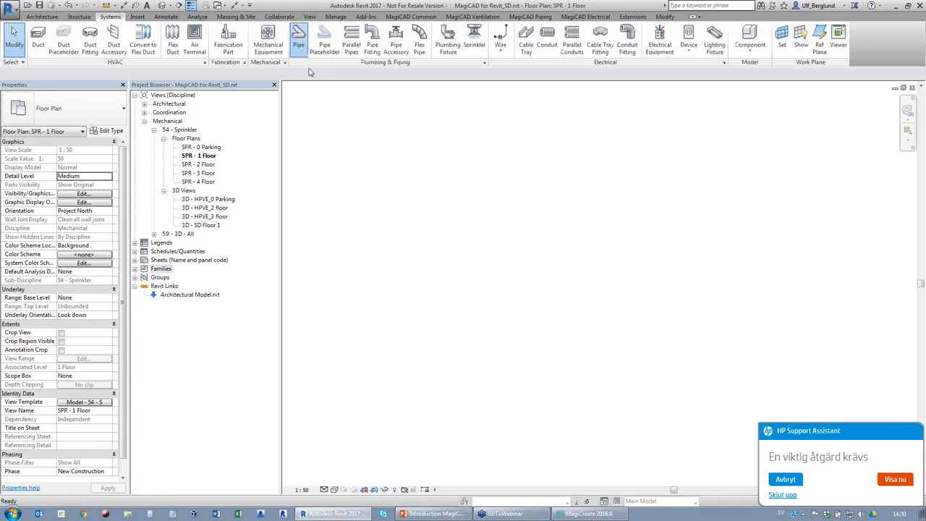
click(314, 39)
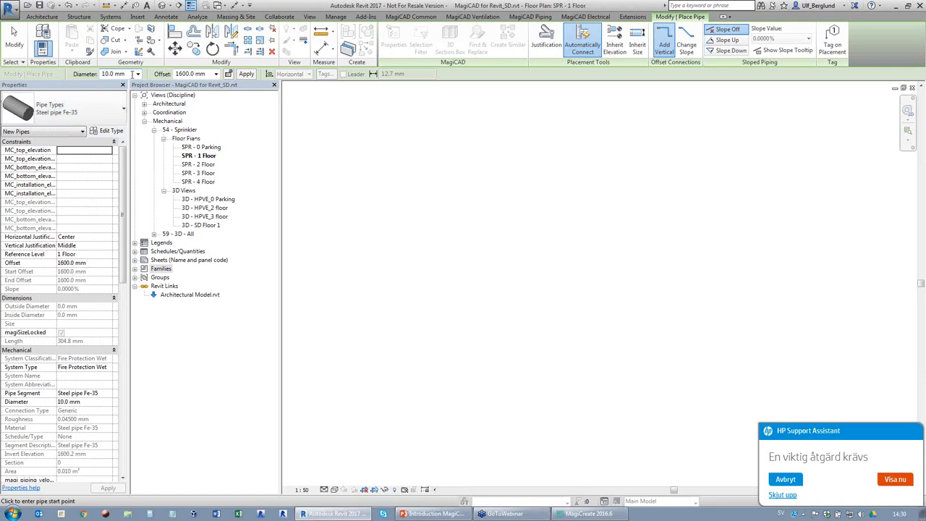
click(209, 76)
text(25)
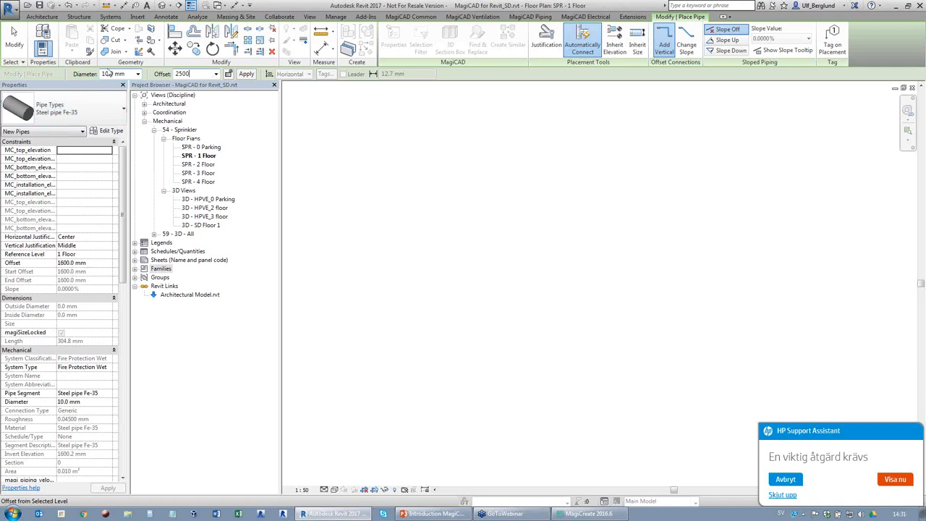
click(137, 74)
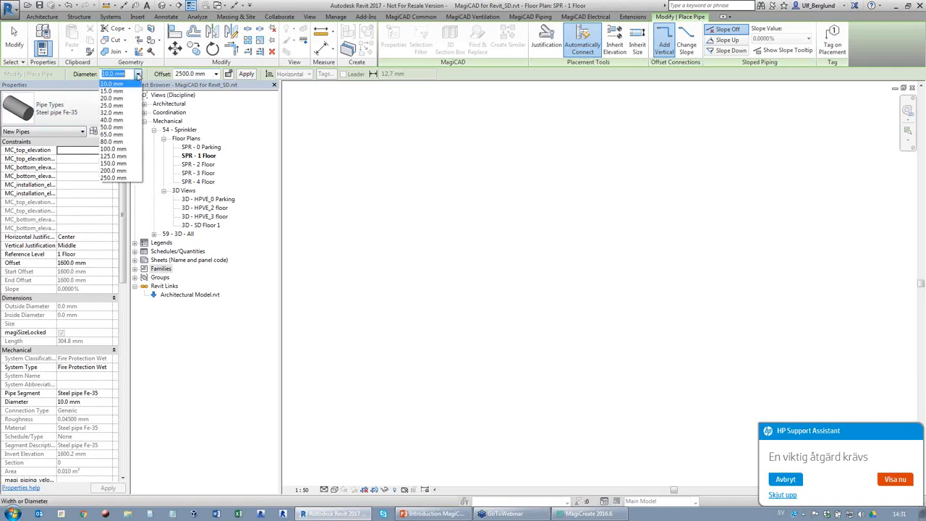
click(114, 128)
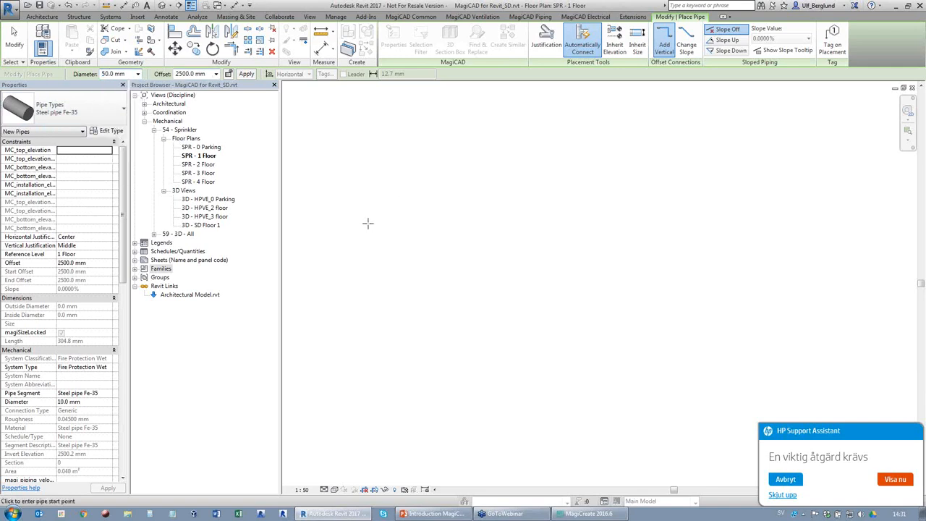
click(466, 225)
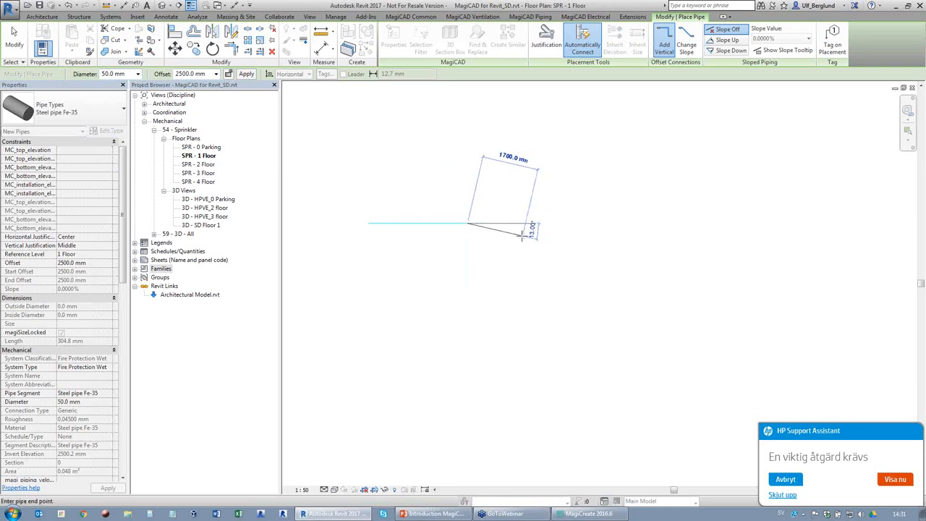
Continue the pipe run about 3440 mm further at an offset of 2000 mm and finish drawing
click(207, 75)
text(2000)
click(246, 74)
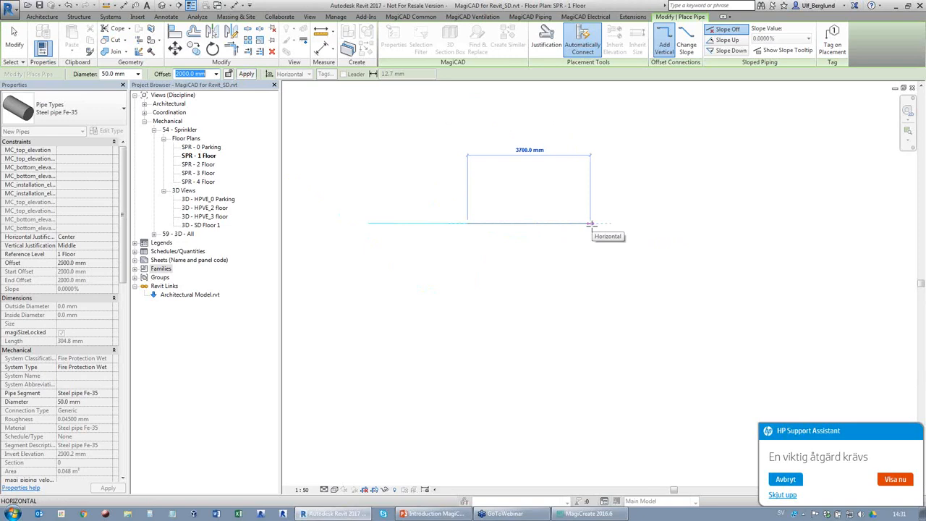
click(587, 223)
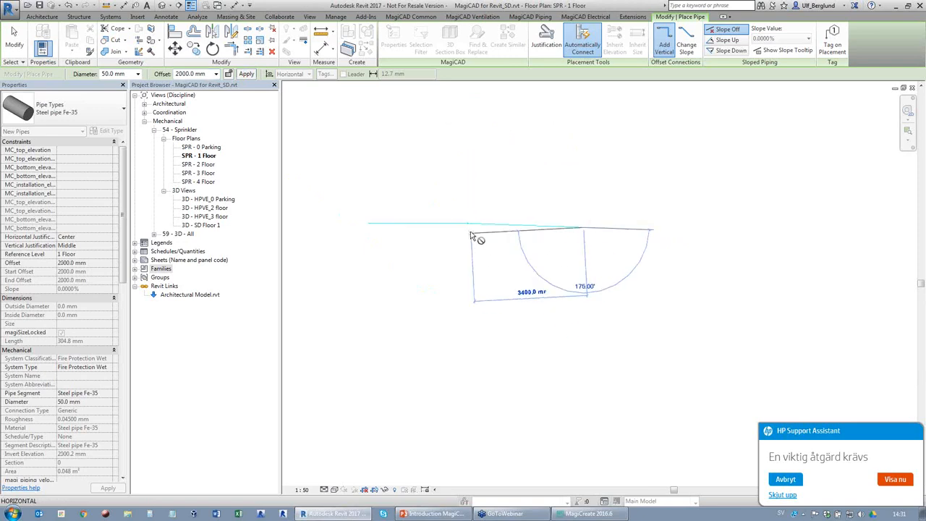
key(Escape)
key(Escape)
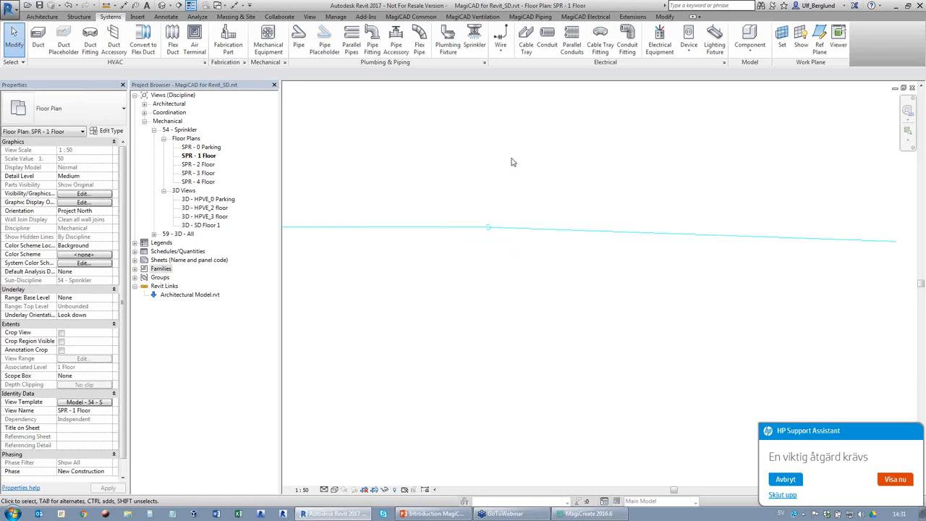
Straighten the lower-level pipe by moving its free end into line with the first pipe
scroll(507, 152, down, 2)
click(636, 205)
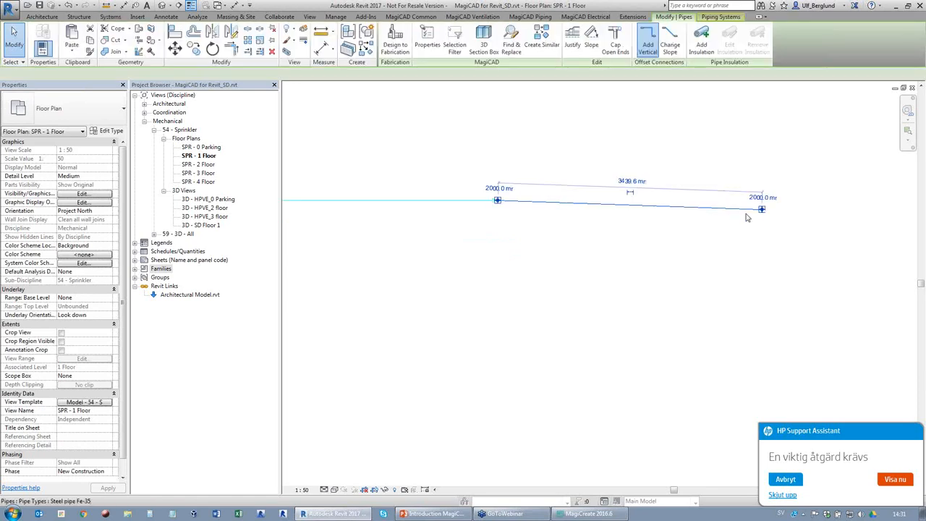
drag(763, 210, 761, 200)
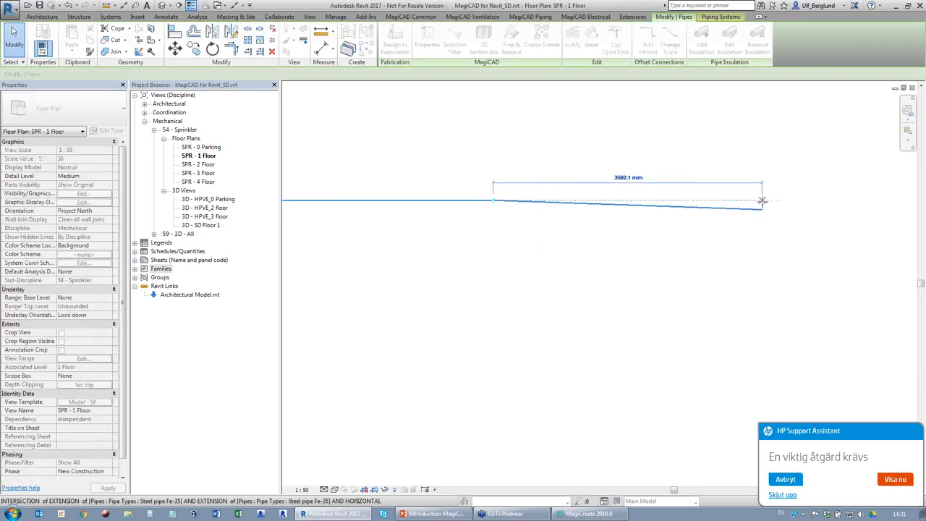
click(767, 243)
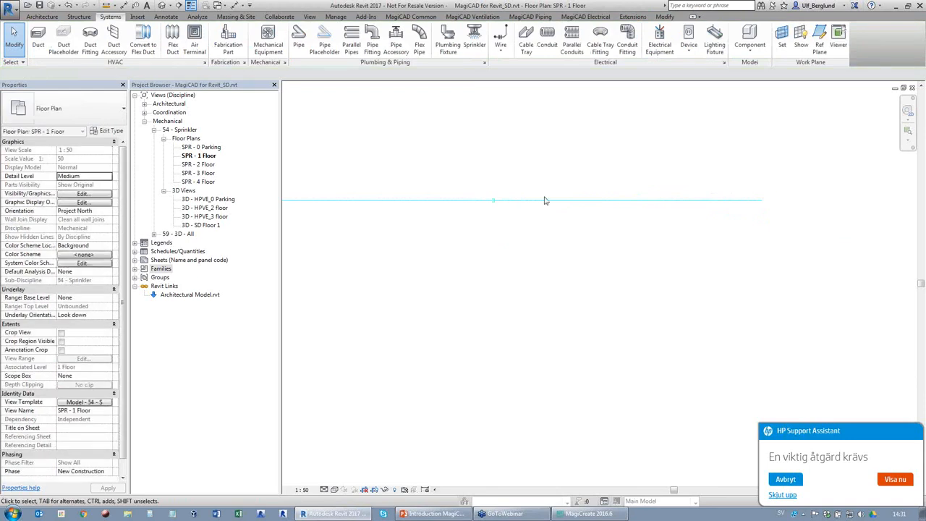
Create a horizontal section just below the two pipes, spanning their full length, and open its view
scroll(505, 203, down, 1)
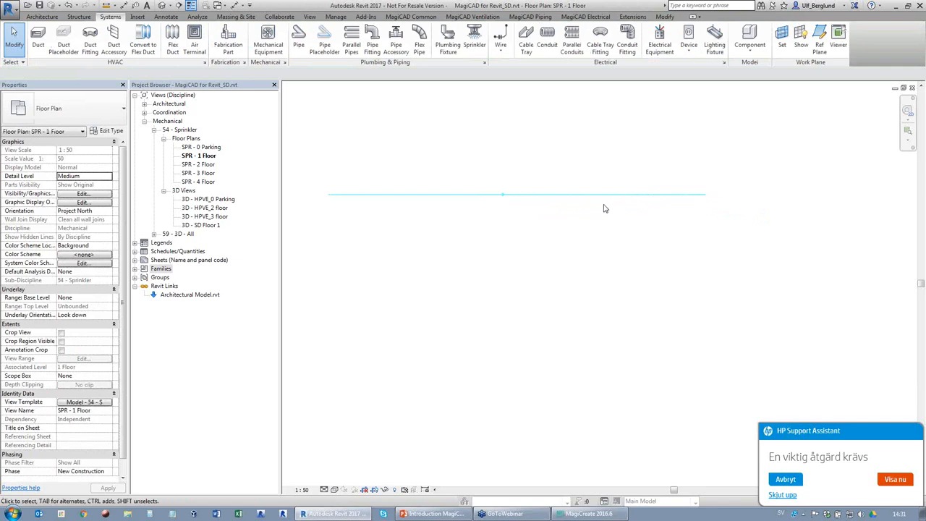
click(177, 5)
click(316, 215)
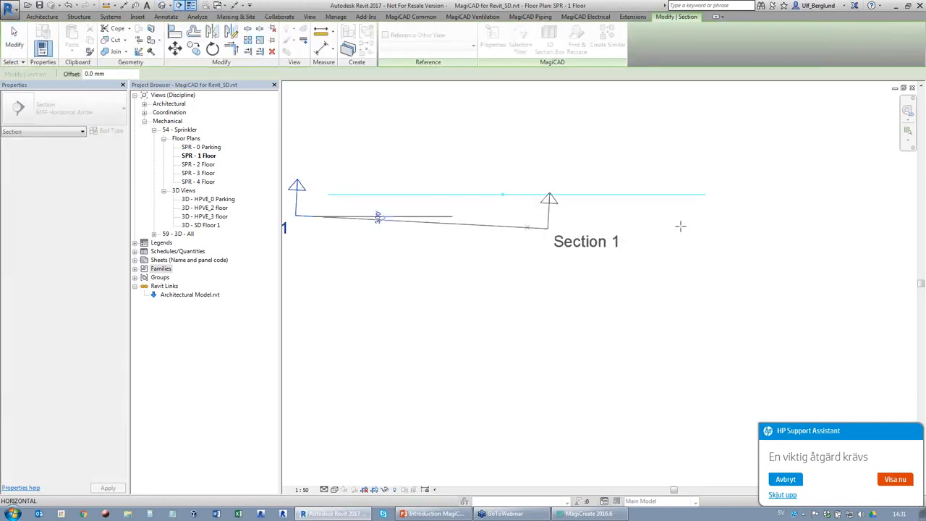
click(729, 216)
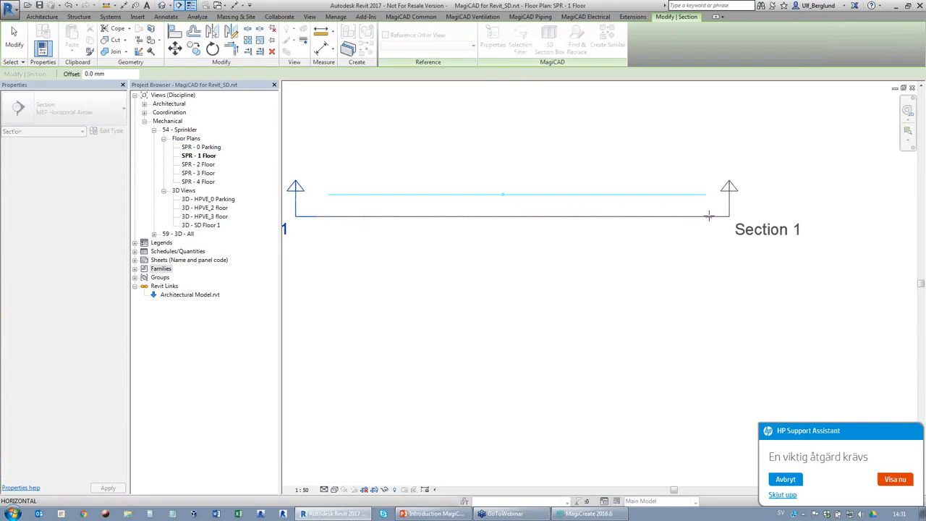
key(Escape)
right_click(551, 219)
click(605, 274)
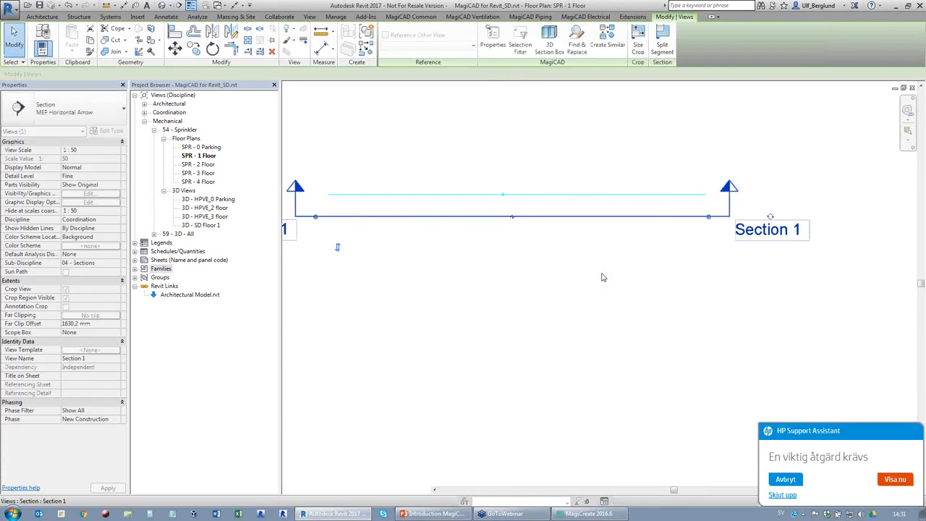
Delete the vertical pipe and its two elbows in the section, and shorten the upper pipe to 2380 mm
click(584, 282)
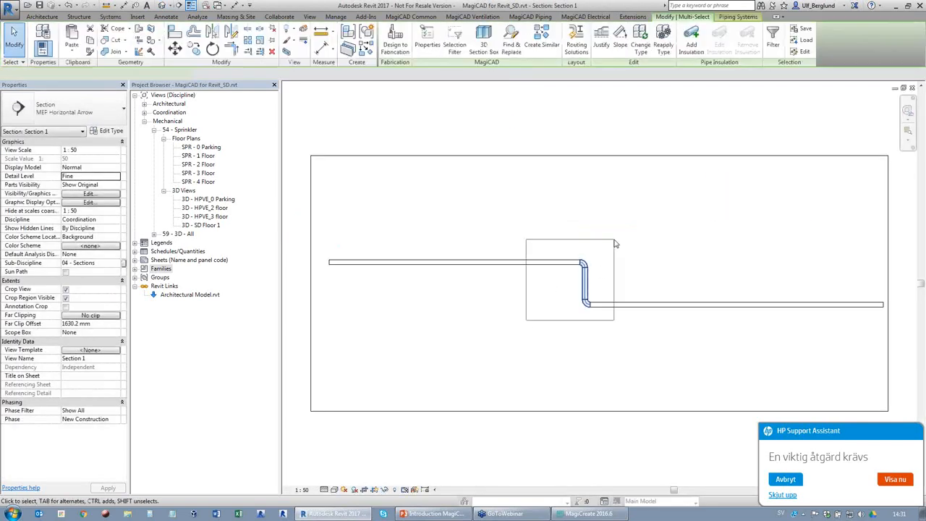
key(Delete)
click(577, 262)
drag(579, 263, 533, 268)
Draw a 45° sloping pipe from the upper pipe's free end down to the lower pipe's end
right_click(533, 267)
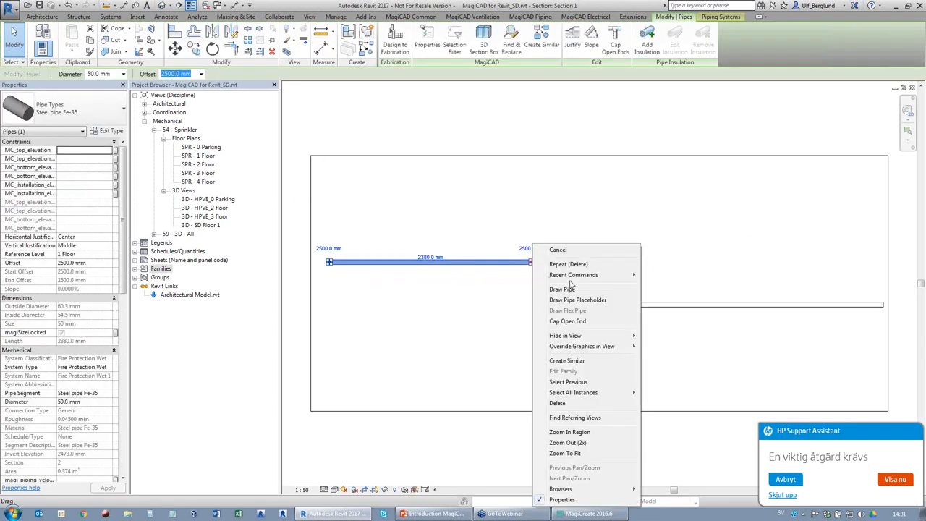
click(566, 289)
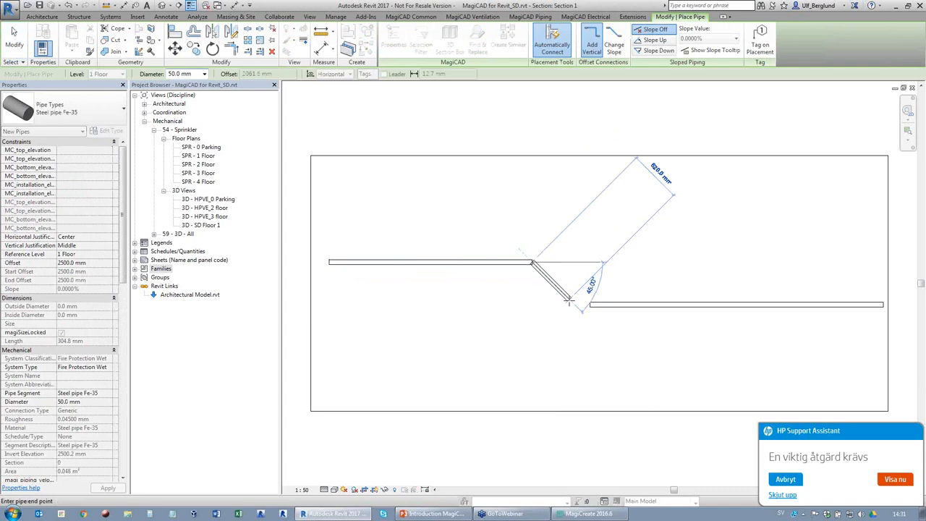
click(578, 305)
key(Escape)
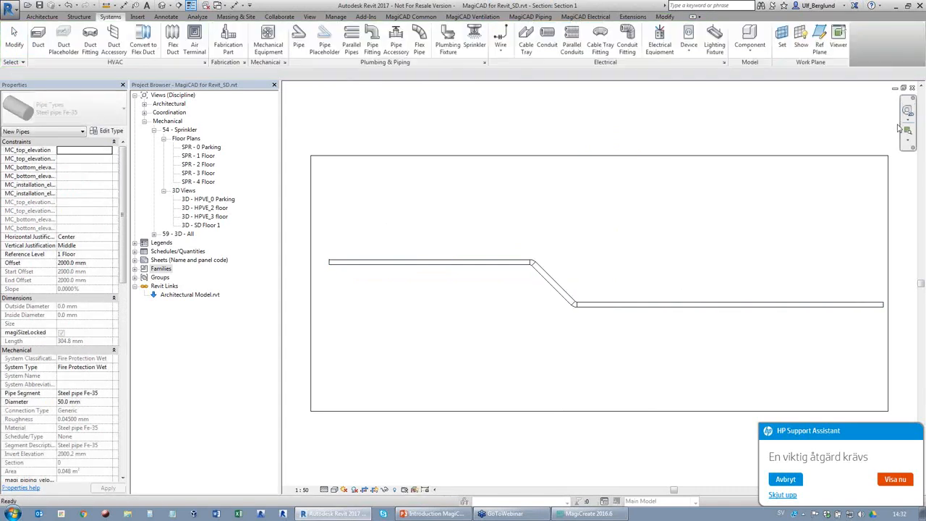
Close the section view and delete all the pipes above the section line in the floor plan
click(912, 88)
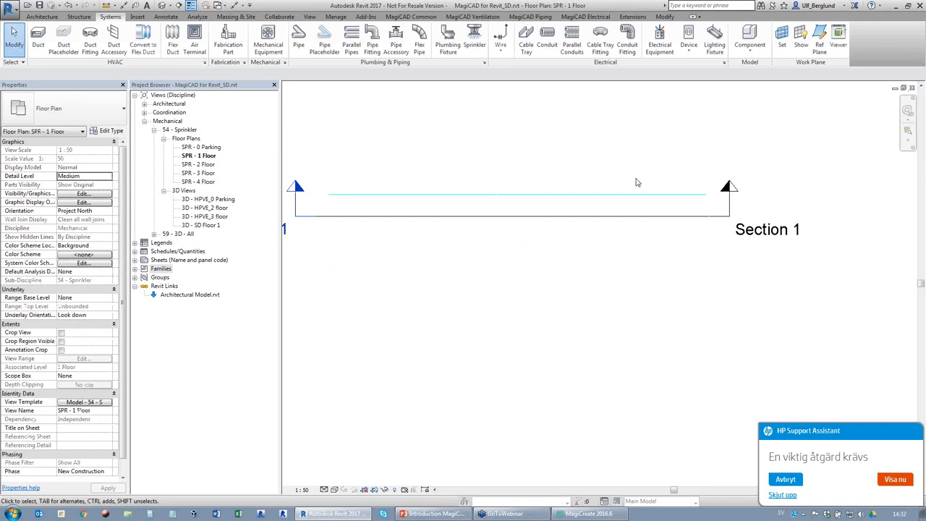
drag(634, 172, 480, 206)
key(Delete)
drag(496, 176, 441, 206)
key(Delete)
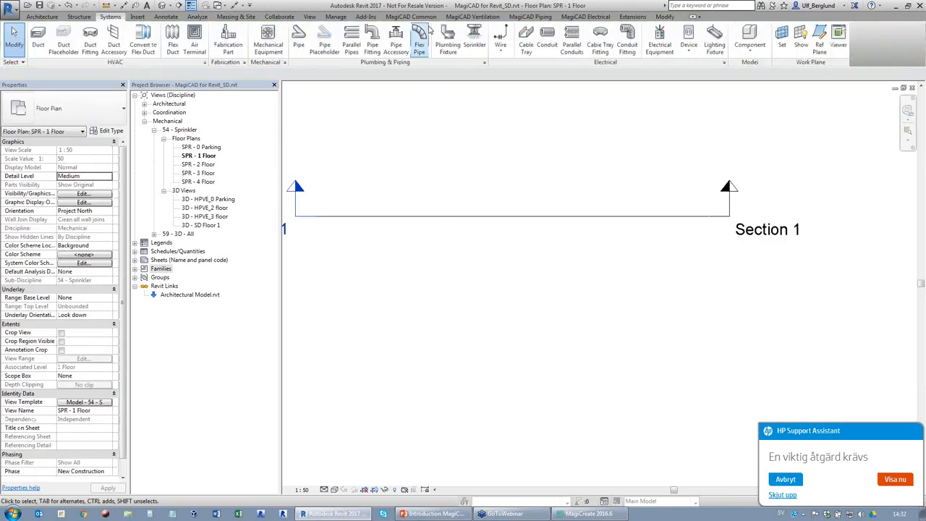
Set up a MagiCAD pipe in Fire Protection Wet using Steel pipe Fe-35, with offset 2500 and diameter 50
click(519, 19)
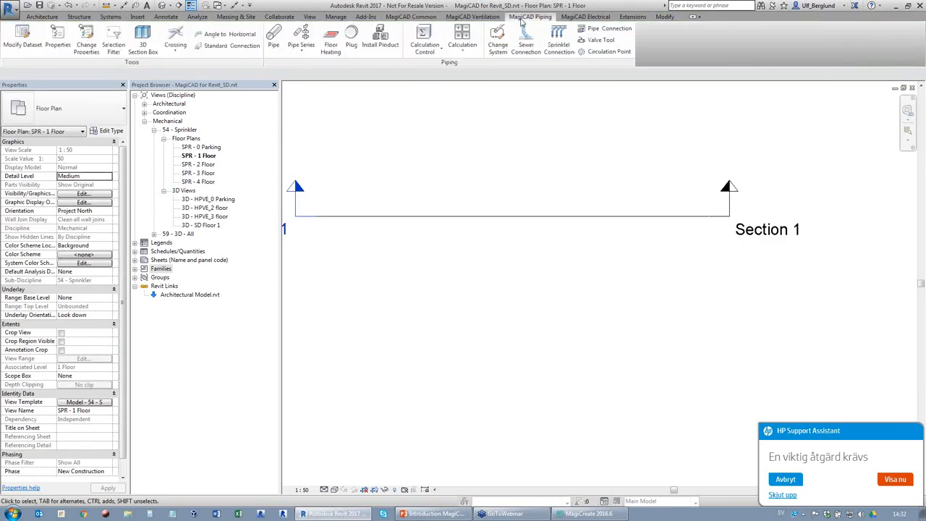
click(273, 42)
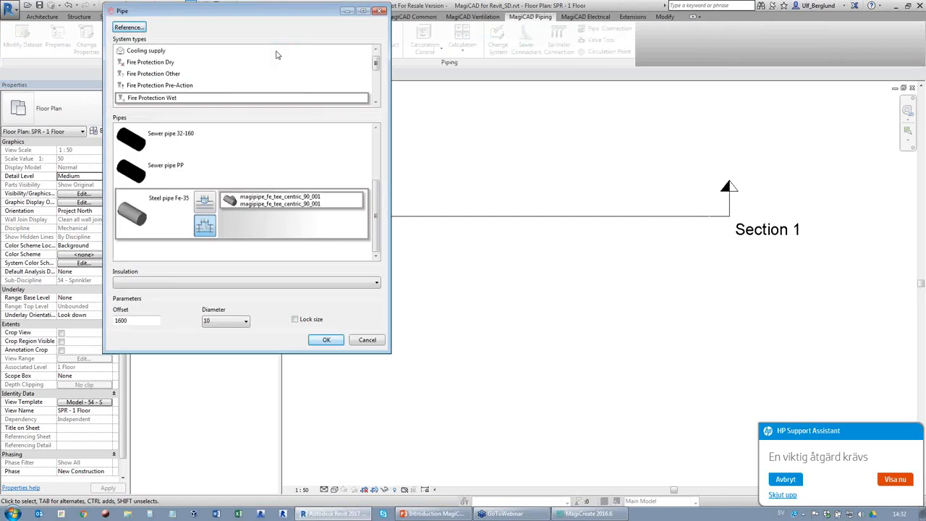
click(789, 495)
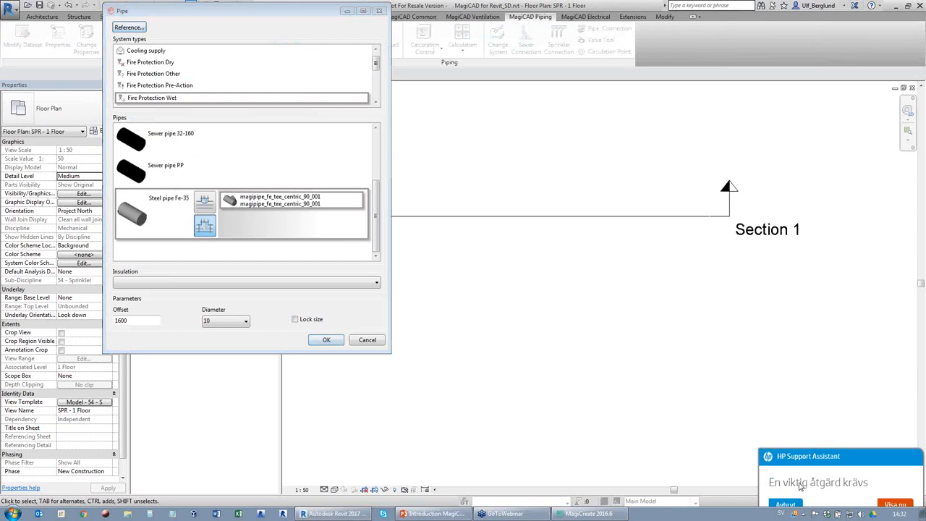
click(468, 370)
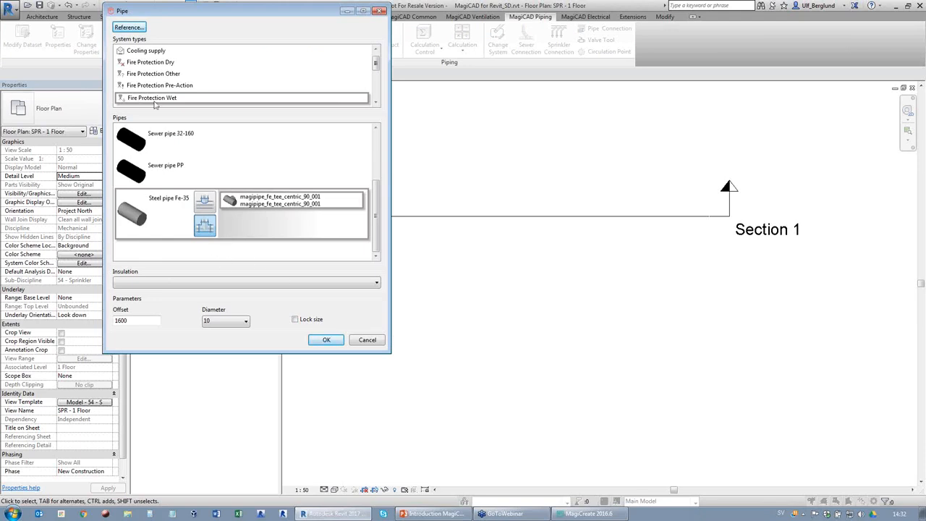
double_click(142, 323)
click(245, 322)
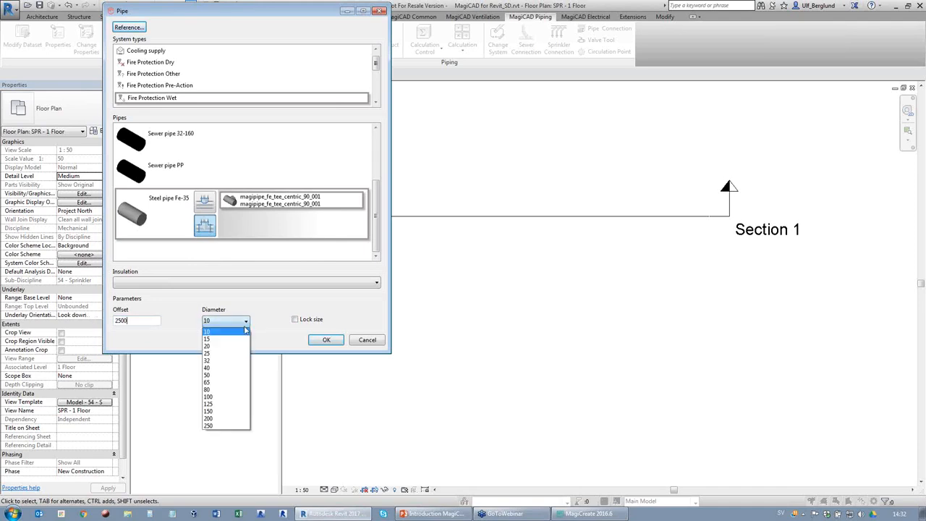
click(211, 375)
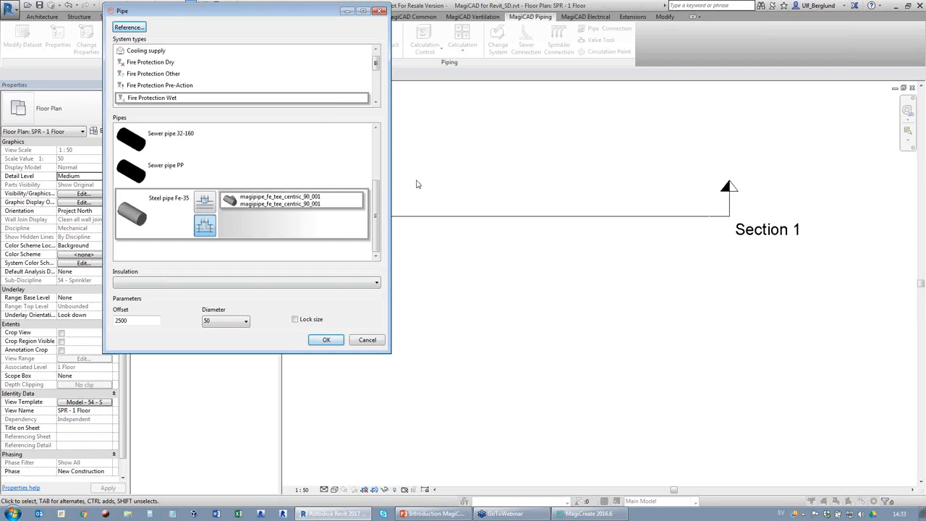
click(326, 340)
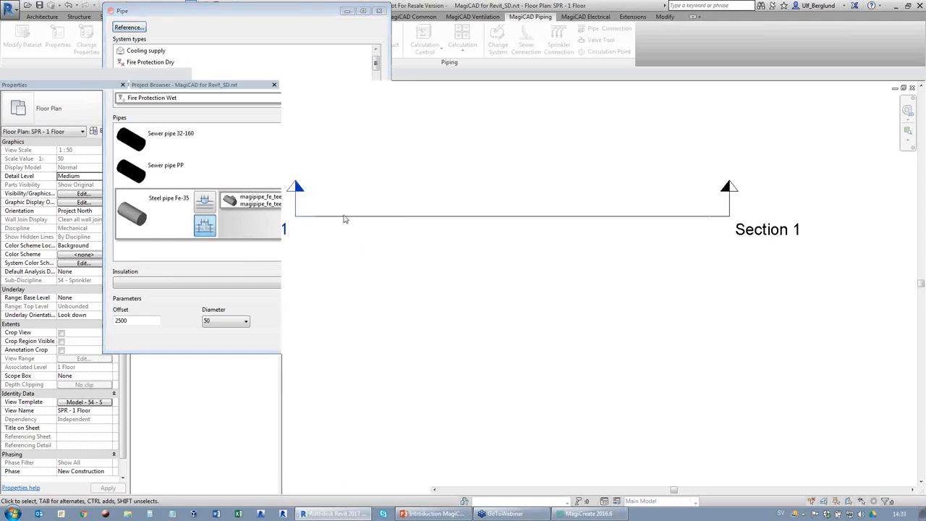
Draw a short horizontal pipe just above the Section 1 line and exit pipe placement
click(344, 215)
click(368, 189)
click(470, 189)
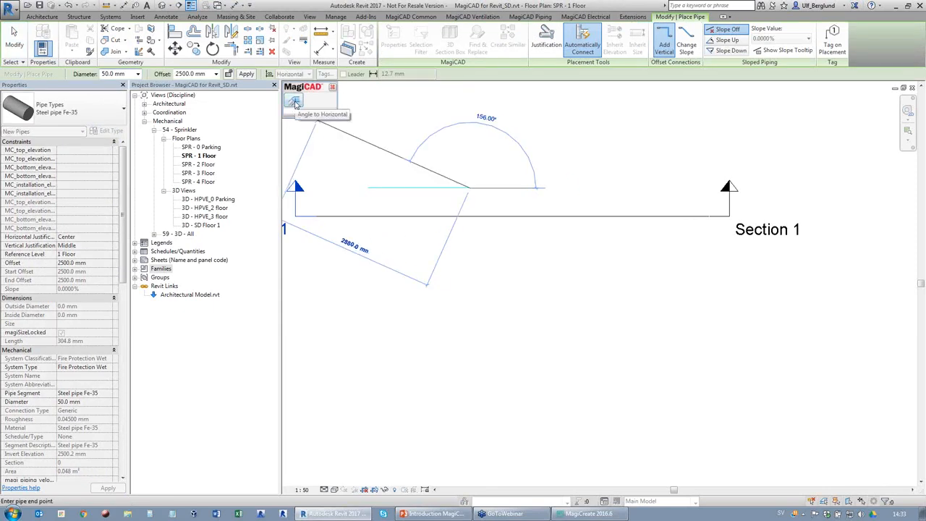
key(Escape)
key(Escape)
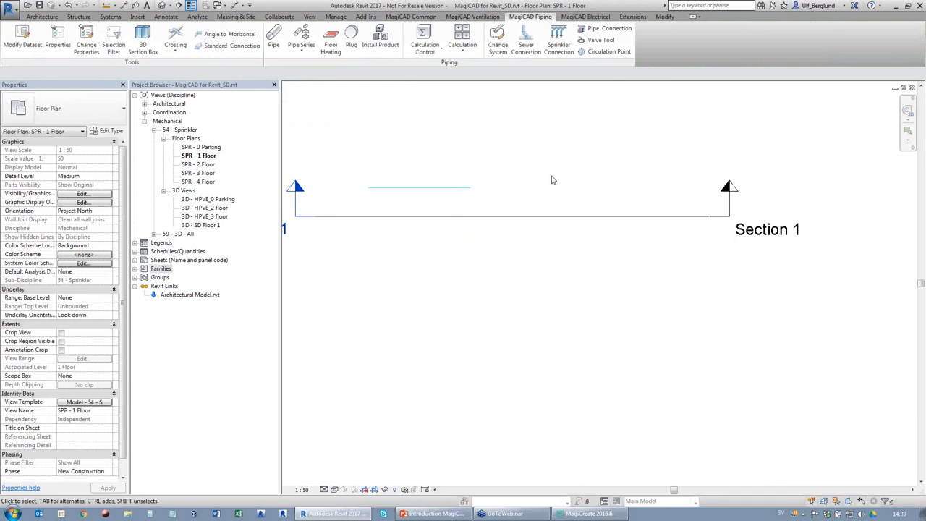
Lower the pipe run at 45 degrees to an end top elevation of 2000 with Angle to Horizontal, continuing the drawing
drag(495, 187, 256, 125)
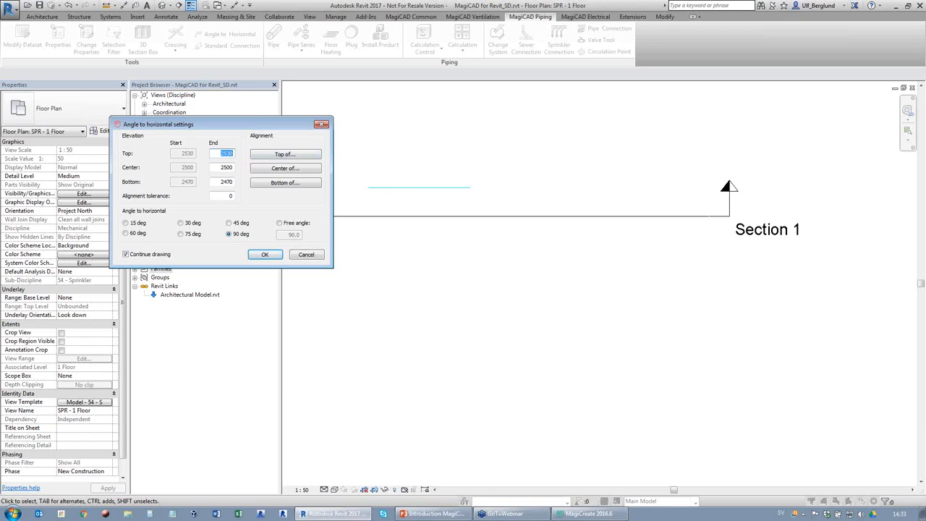
text(2000)
click(264, 256)
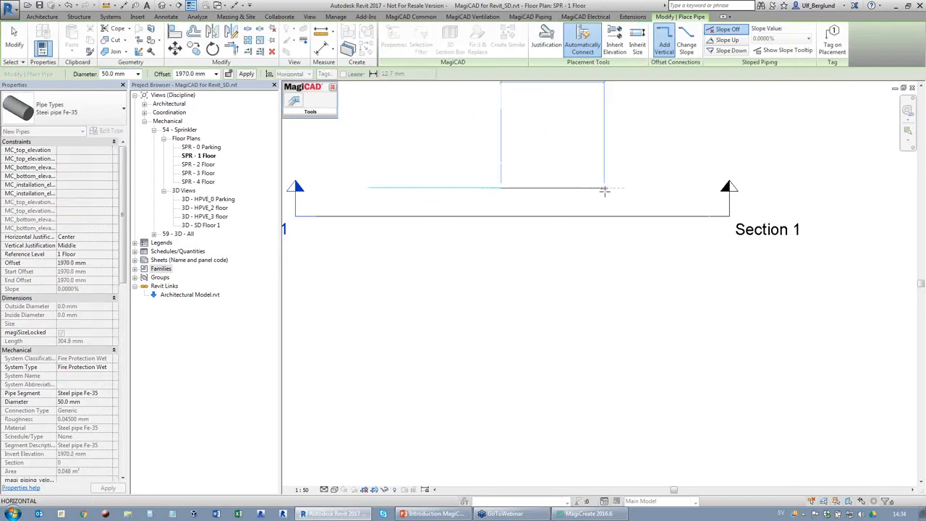
Raise the lowered run at 45 degrees, aligned to the first pipe's center, extend it horizontally and finish drawing
click(299, 106)
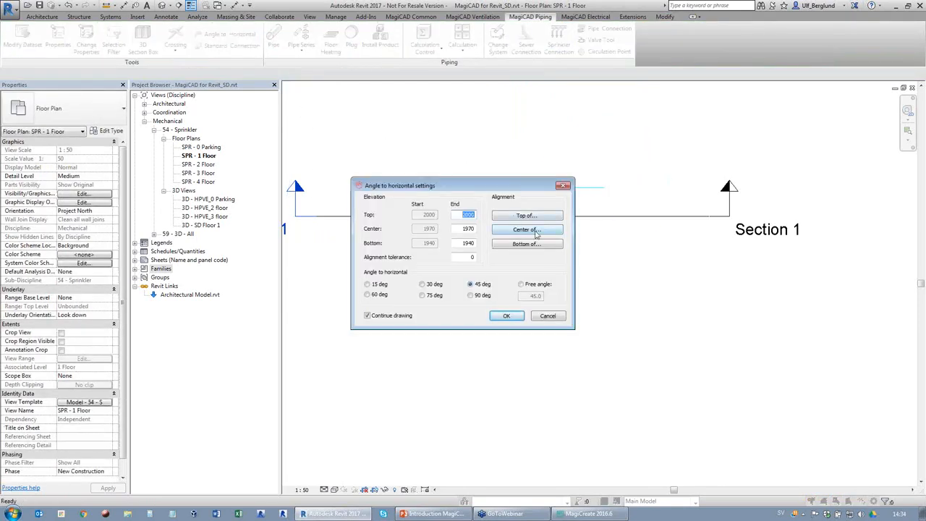
click(527, 229)
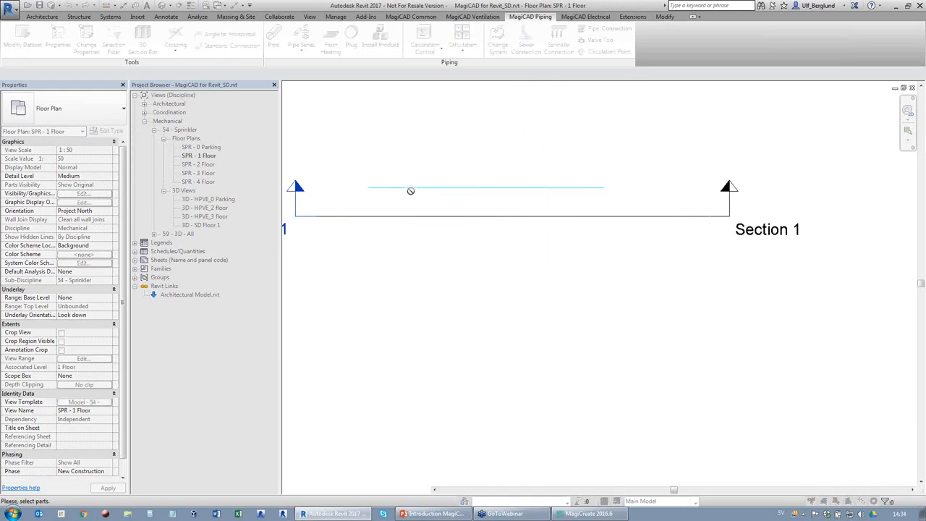
click(409, 189)
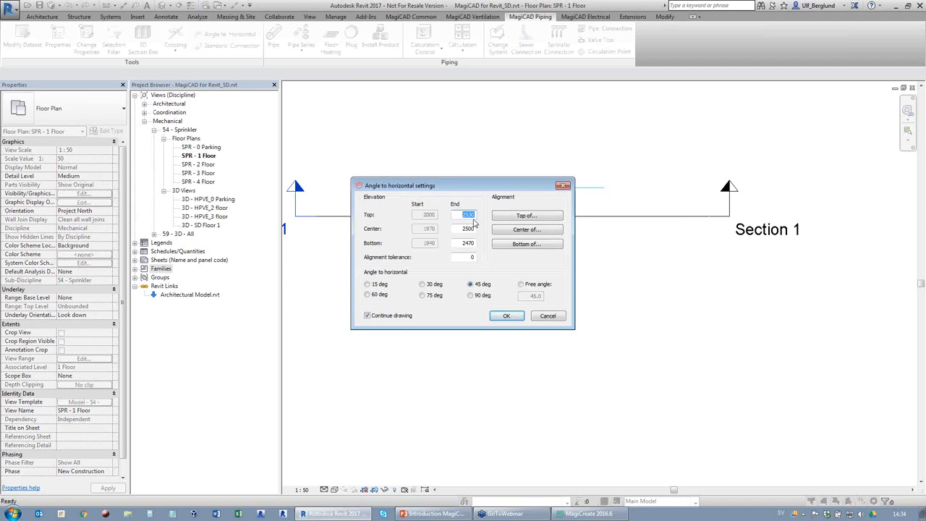
click(506, 315)
click(640, 189)
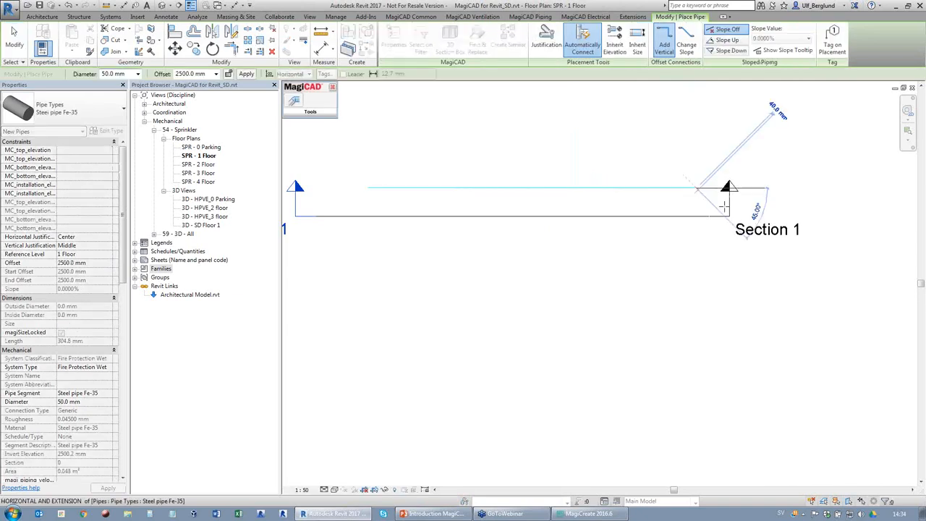
key(Escape)
key(Escape)
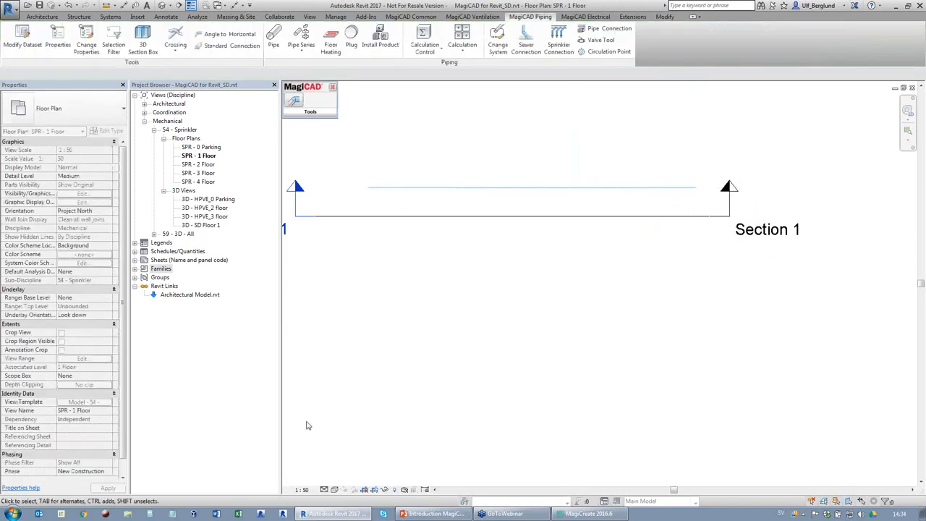
Set the floor plan's detail level to Fine and open the 3D - SD Floor 1 view
click(324, 490)
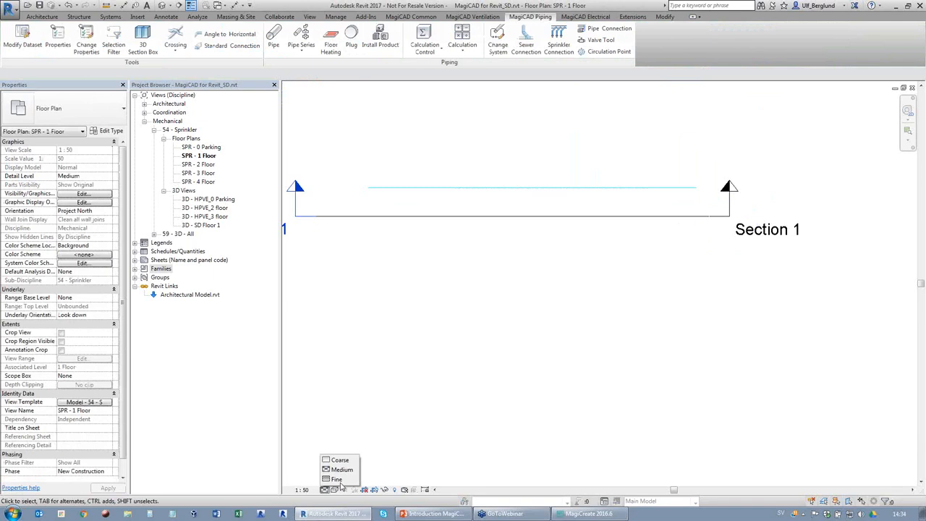
click(337, 480)
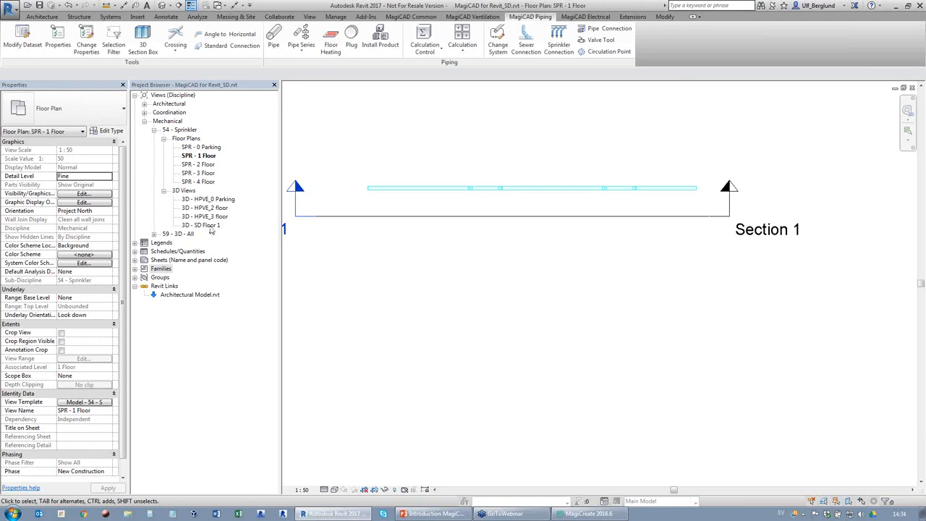
double_click(201, 225)
scroll(768, 307, up, 3)
scroll(383, 372, down, 4)
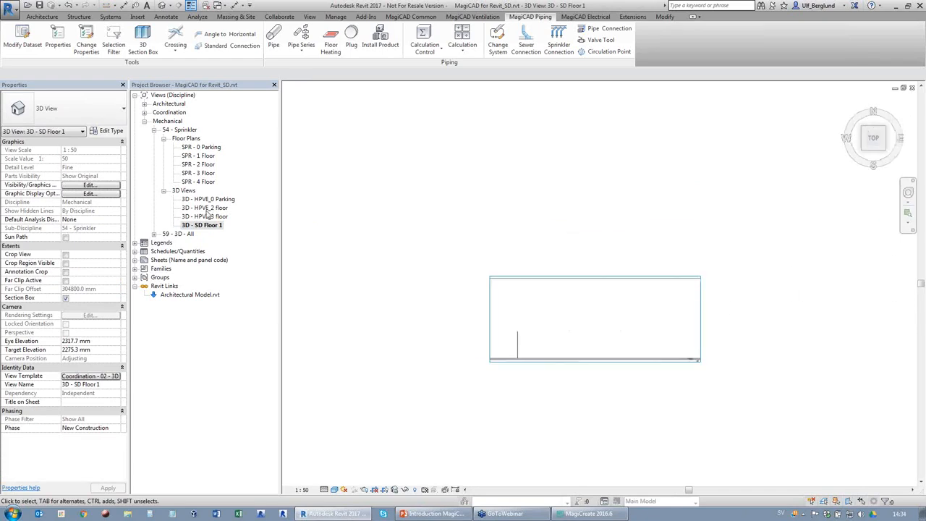
Open the 3D - HPV_1 floor view under 59 - 3D - All and look for the new pipe run
click(154, 235)
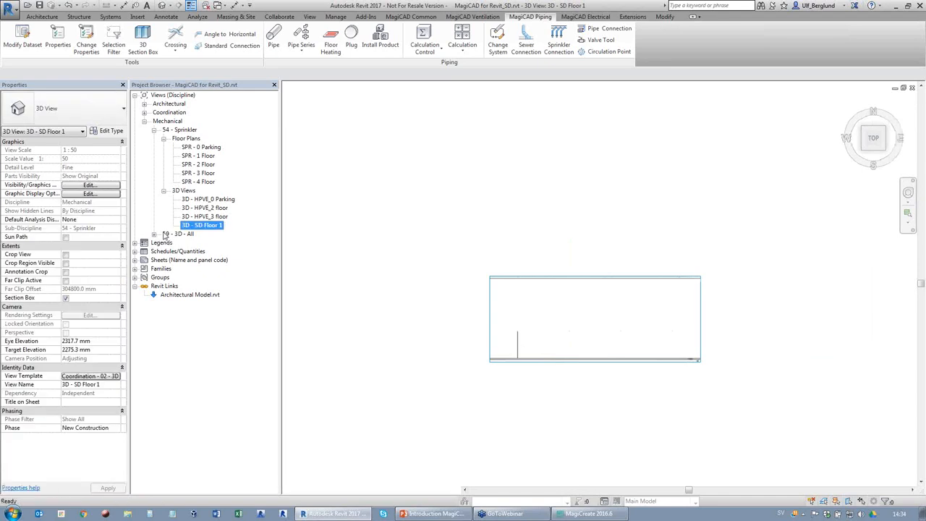
click(154, 234)
click(206, 261)
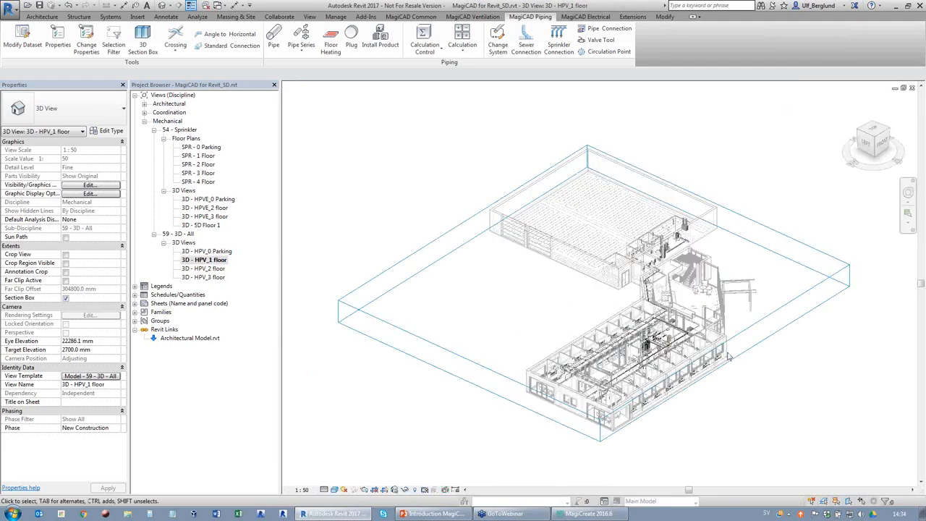
scroll(728, 355, up, 1)
scroll(515, 353, down, 3)
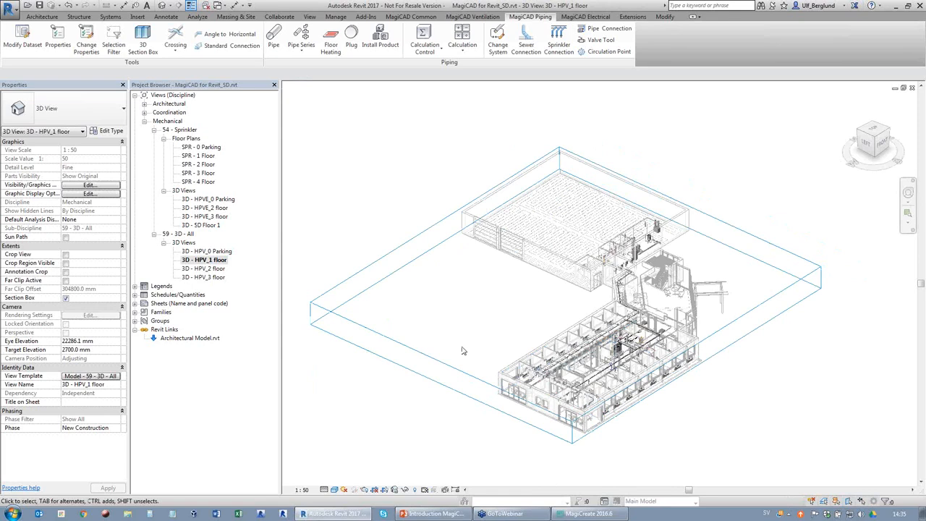
Locate the pipe run in the SPR - 1 Floor plan and stretch the 3D - HPV_1 floor section box to enclose it
double_click(201, 156)
scroll(367, 257, down, 5)
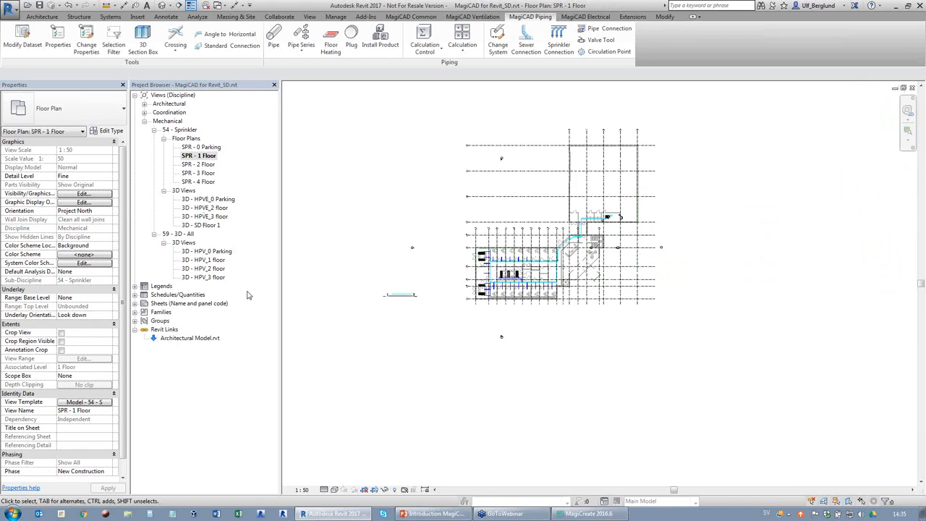
double_click(204, 259)
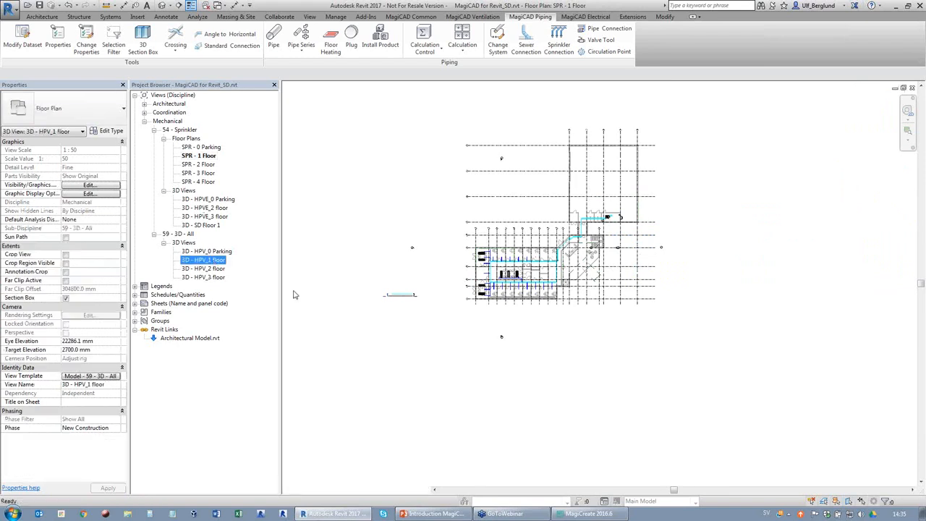
scroll(551, 246, down, 2)
click(506, 305)
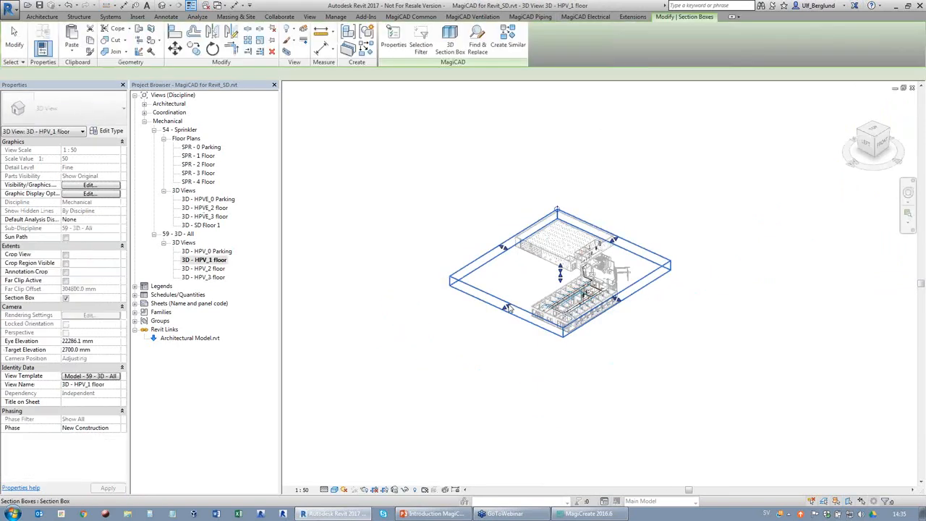
drag(506, 307, 439, 340)
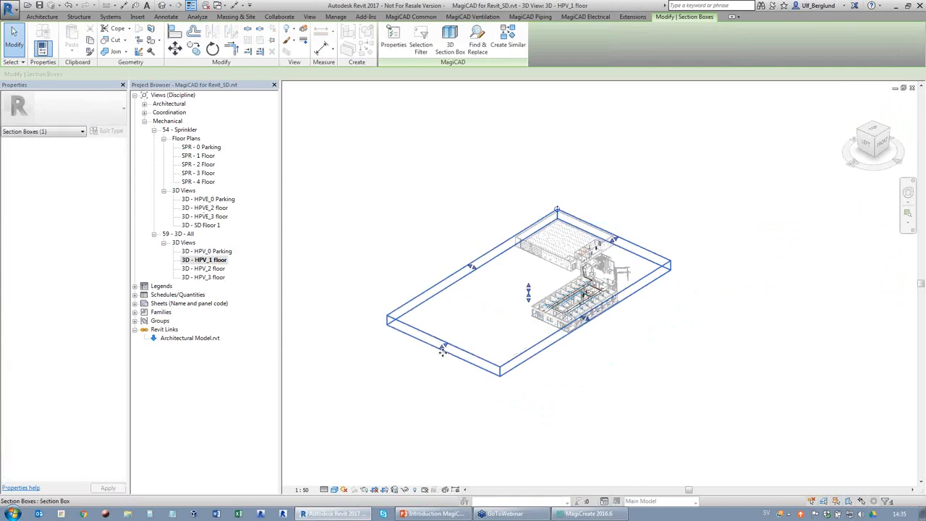
Examine the pipe run's bends up close in 3D and return to the SPR - 1 Floor plan
scroll(444, 356, up, 10)
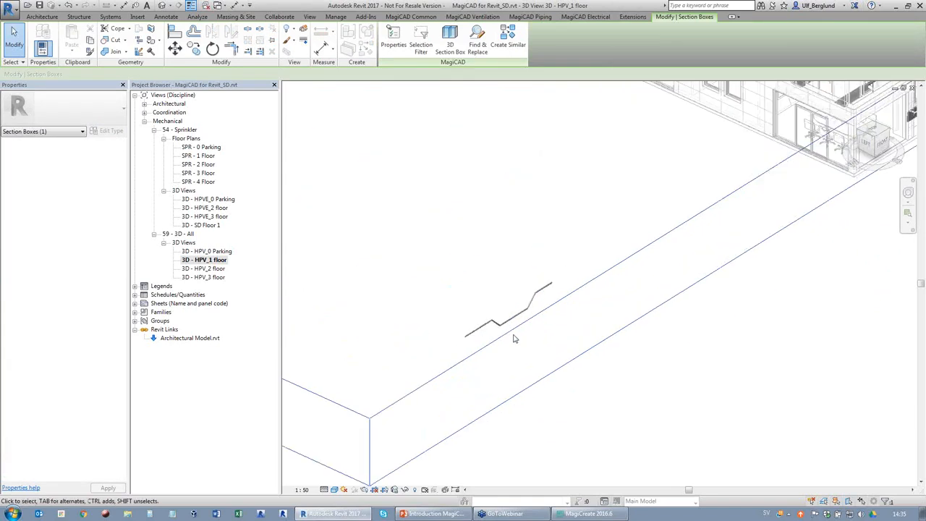
scroll(360, 392, up, 3)
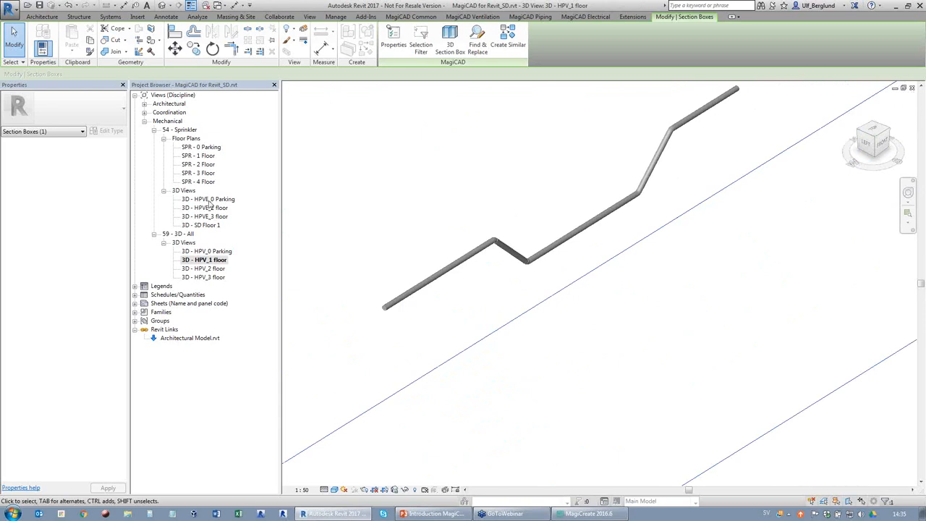
double_click(198, 155)
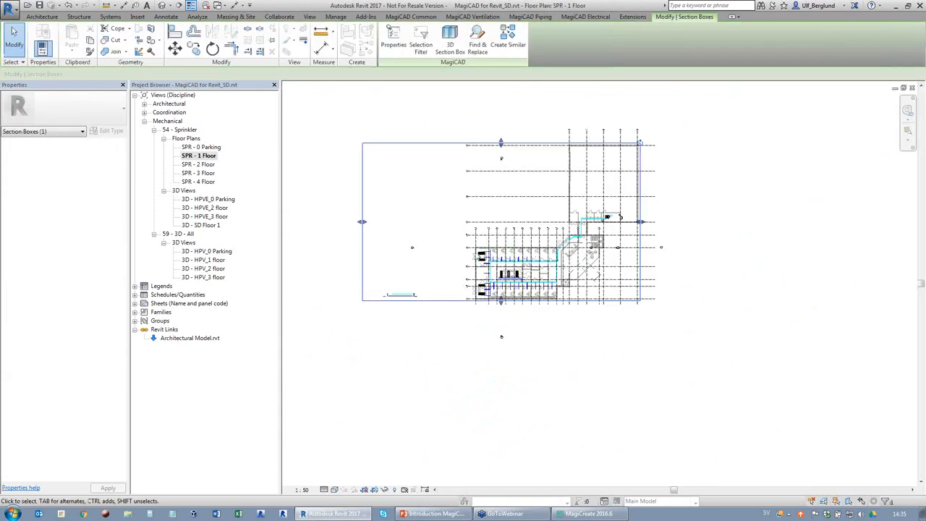
Delete the bends and the remaining pipes beyond the first straight pipe of the run in the SPR - 1 Floor plan
scroll(385, 306, up, 6)
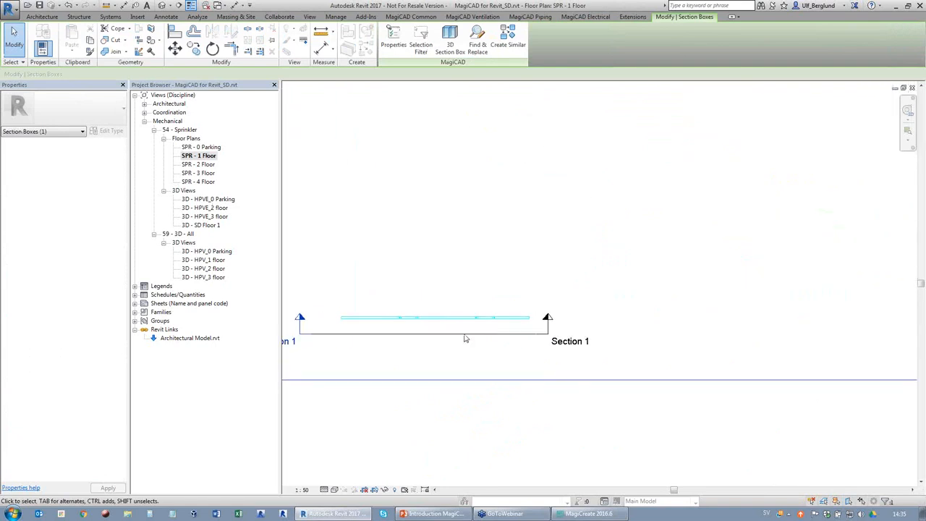
drag(383, 367, 549, 298)
key(Escape)
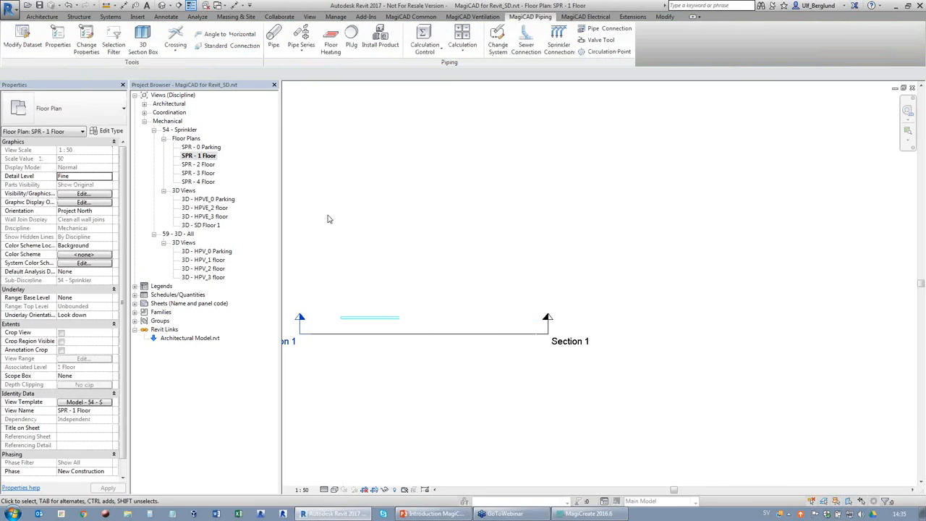
Draw a ladder cable tray 300 mm wide and 50 mm high at 2500 mm offset, about 2800 mm long, across the section line
key(c)
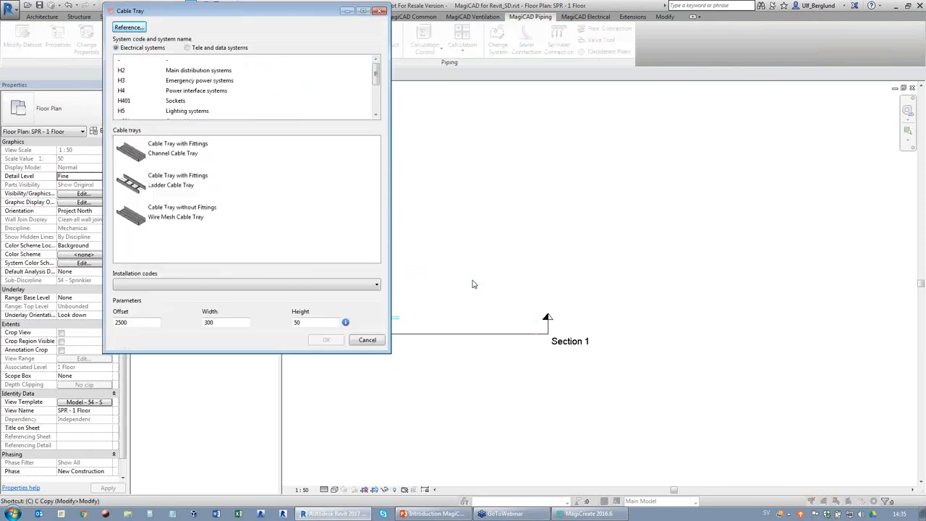
click(177, 192)
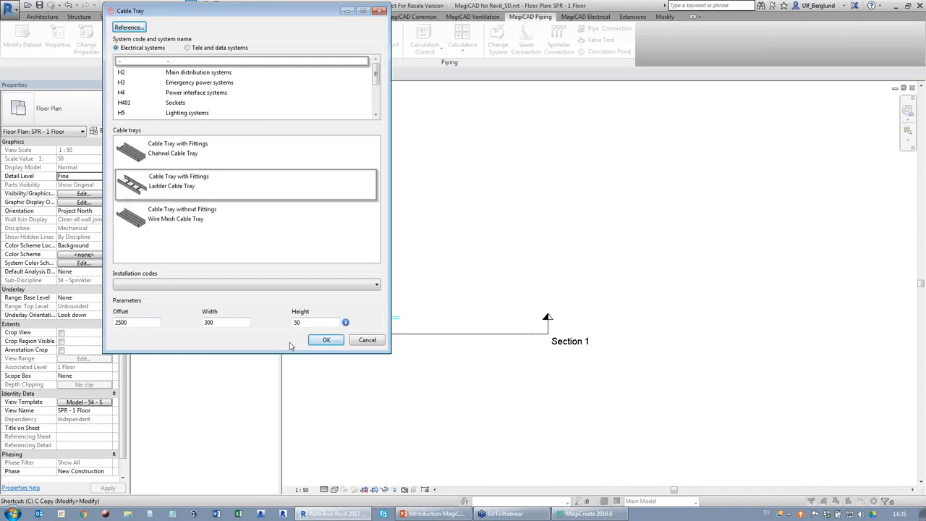
click(323, 343)
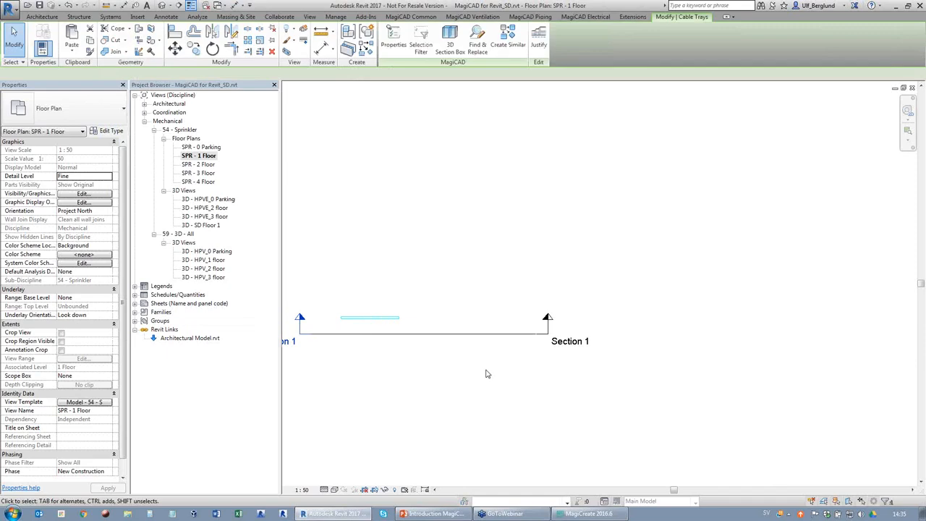
click(486, 370)
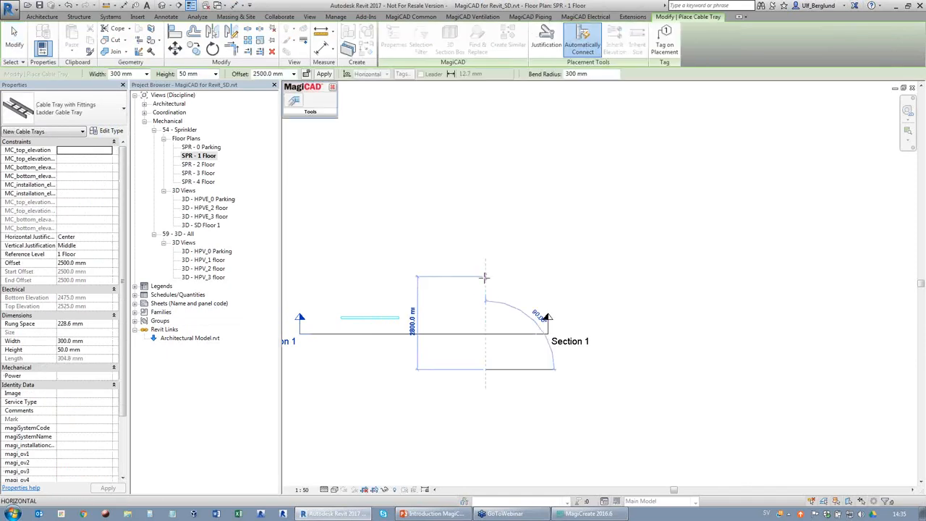
key(Escape)
key(Escape)
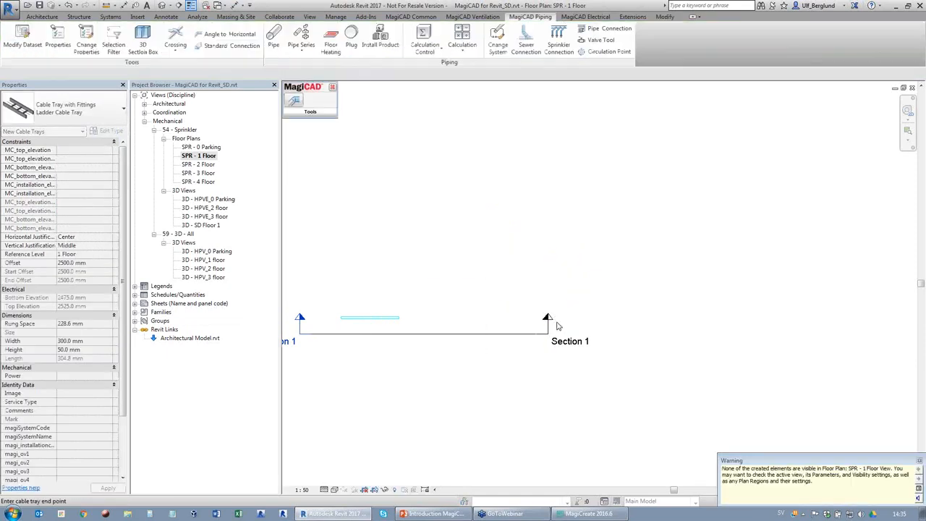
Turn on the Cable Trays category in the model overrides of the Model - 54 - Sprinkler view template
key(v)
key(g)
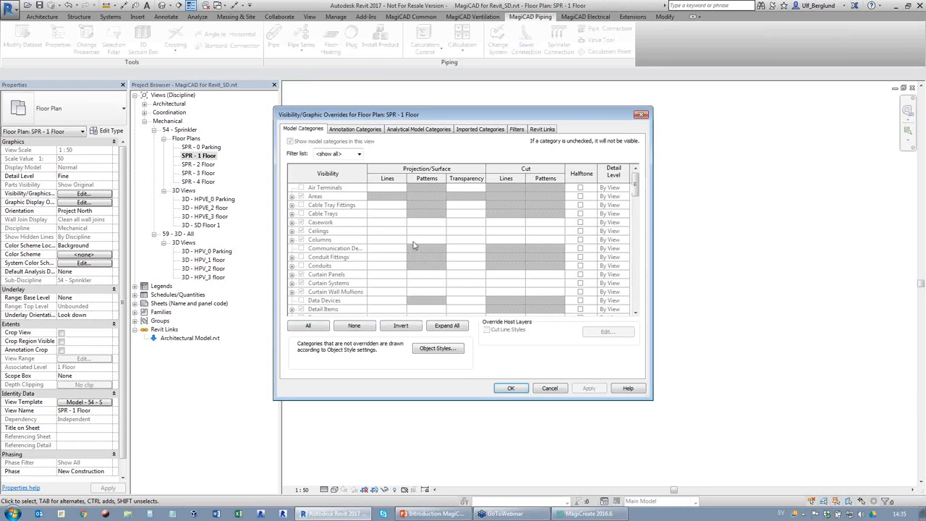
key(Escape)
click(91, 402)
click(507, 240)
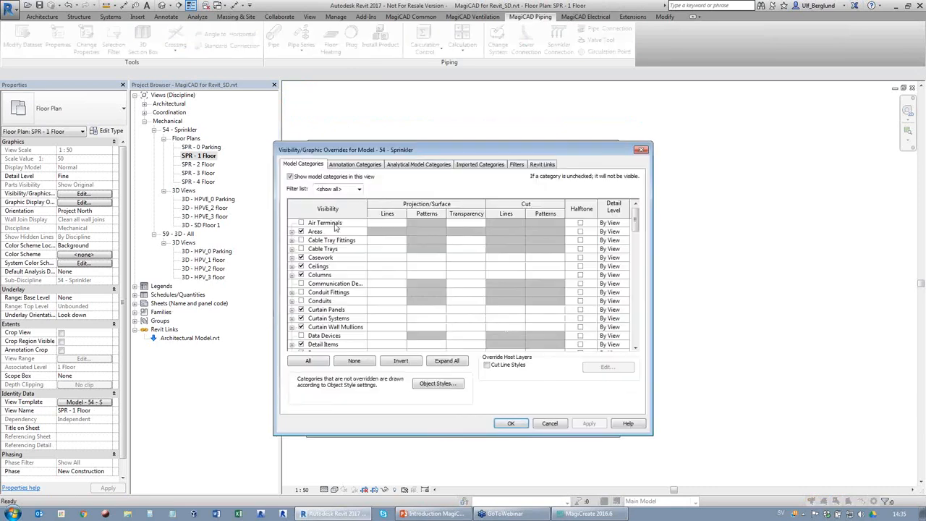
click(302, 248)
click(515, 425)
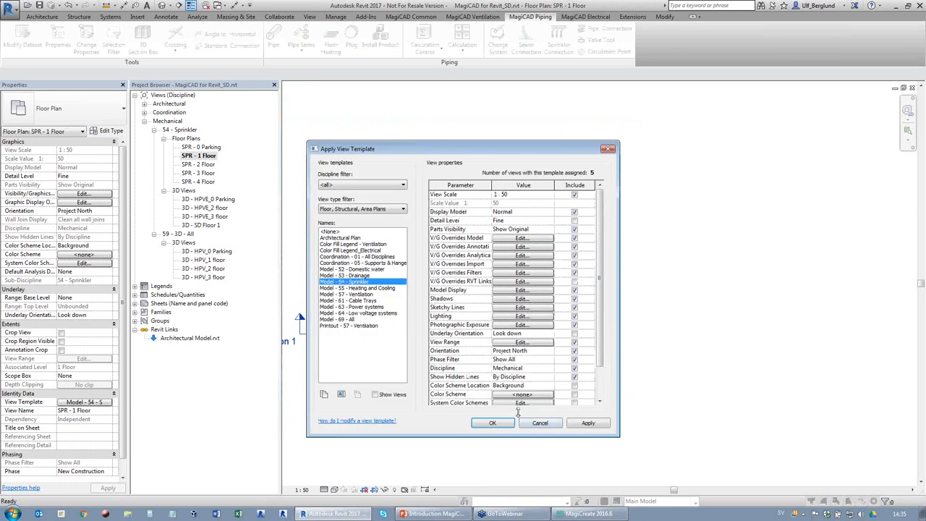
click(481, 434)
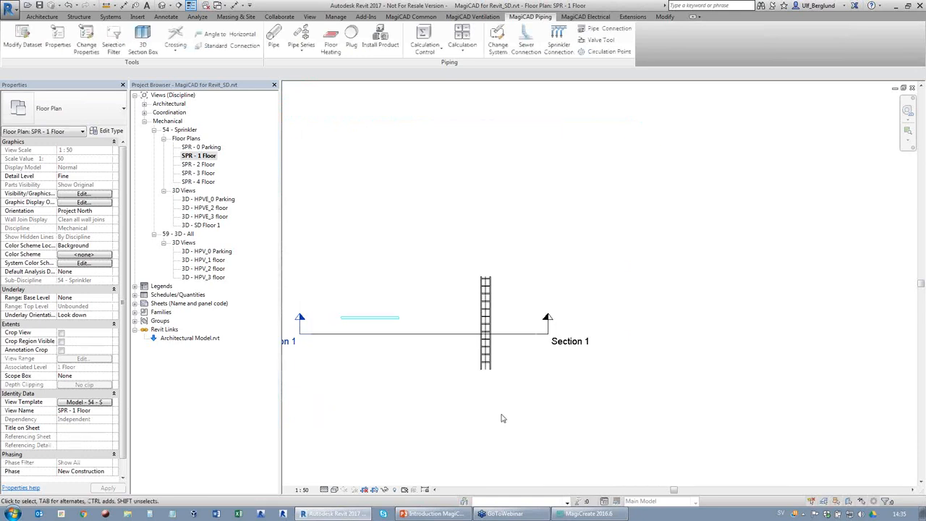
Extend the remaining pipe to just before the cable tray with a 50 mm Fire Protection Wet Steel pipe Fe-35 at 2500 mm offset
key(p)
key(i)
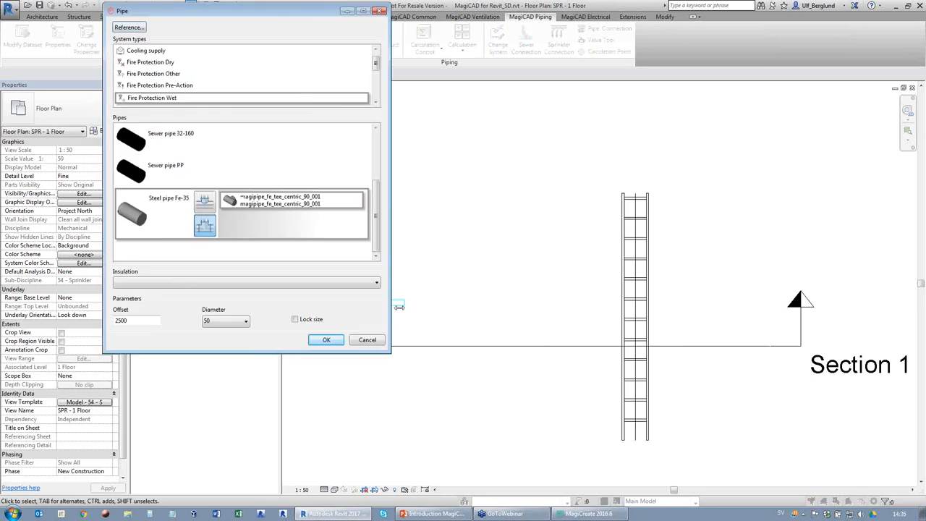
click(325, 339)
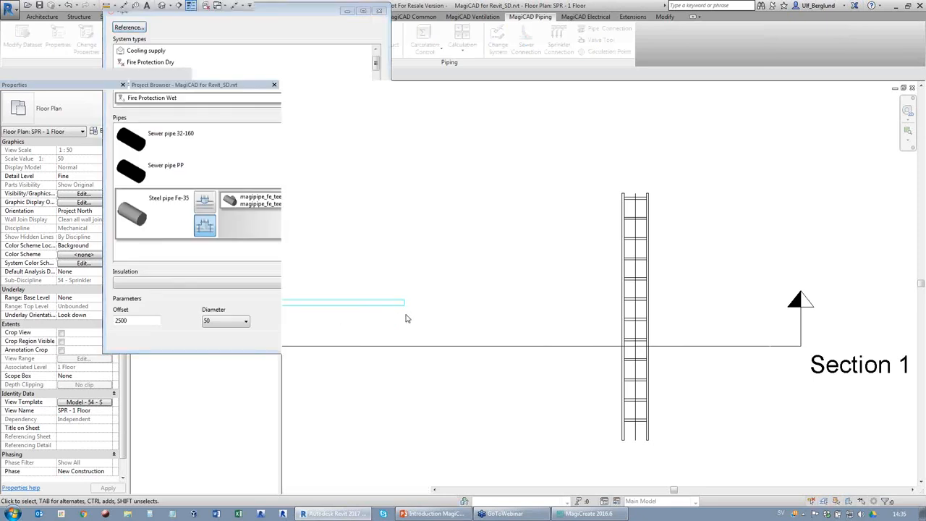
click(407, 308)
click(404, 304)
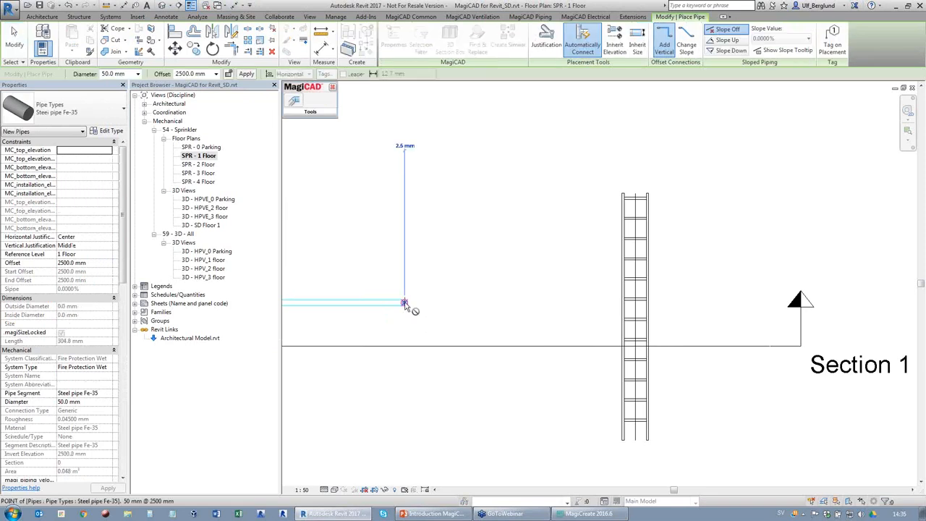
click(594, 301)
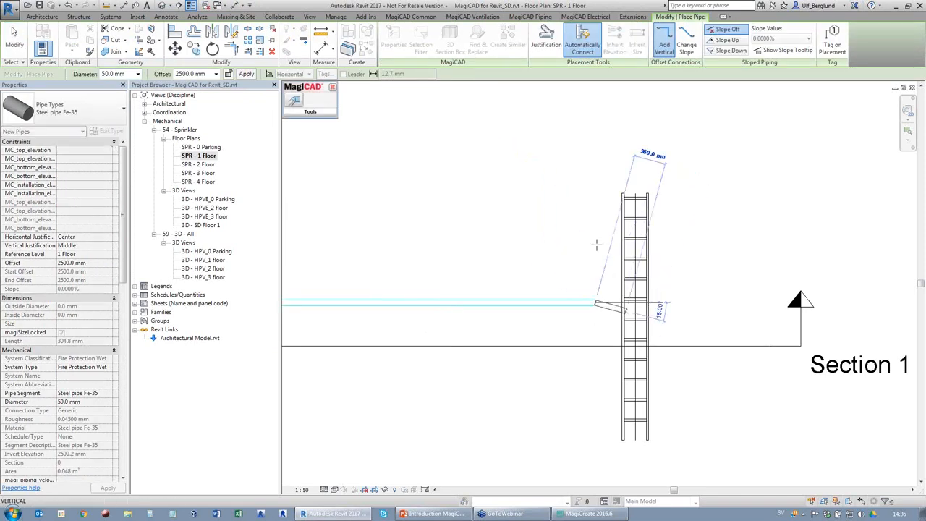
key(Escape)
key(Escape)
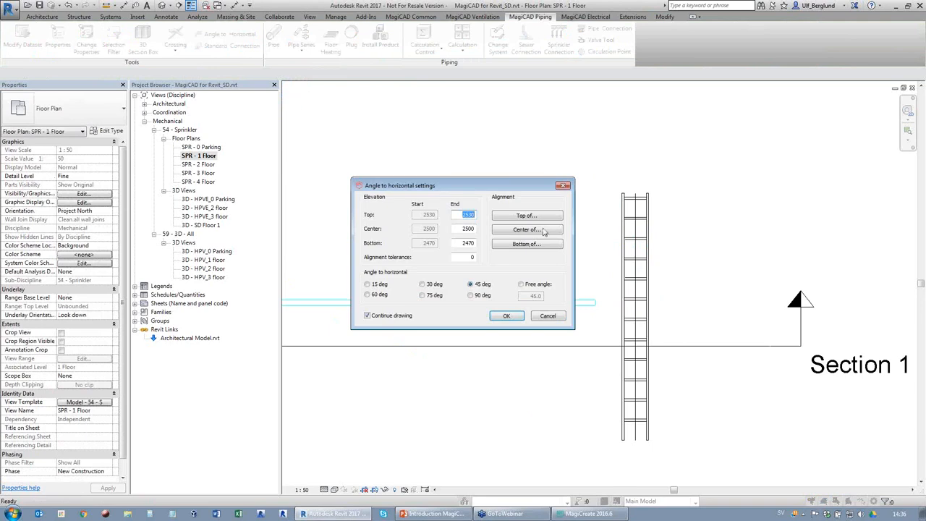
Continue the pipe over the cable tray with Angle to Horizontal at 45 degrees, aligned to the tray's top with a tolerance of 200
click(541, 214)
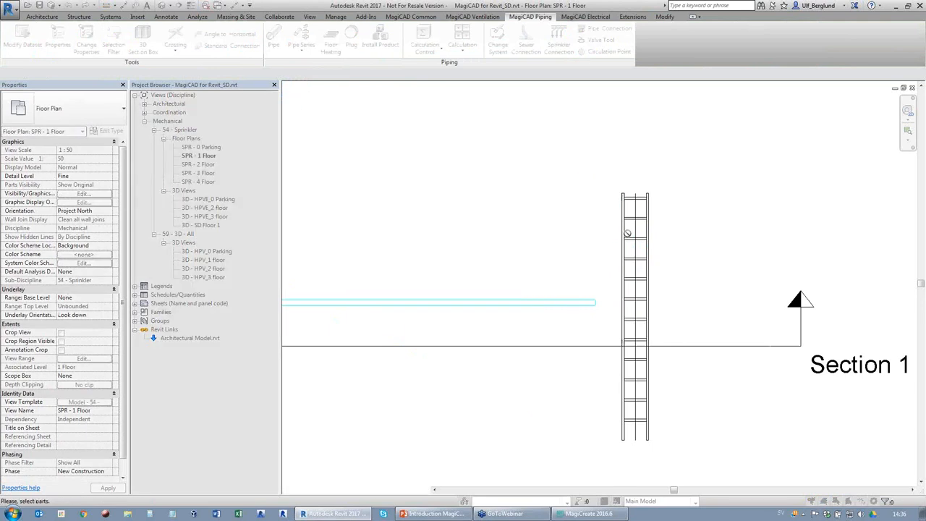
click(626, 233)
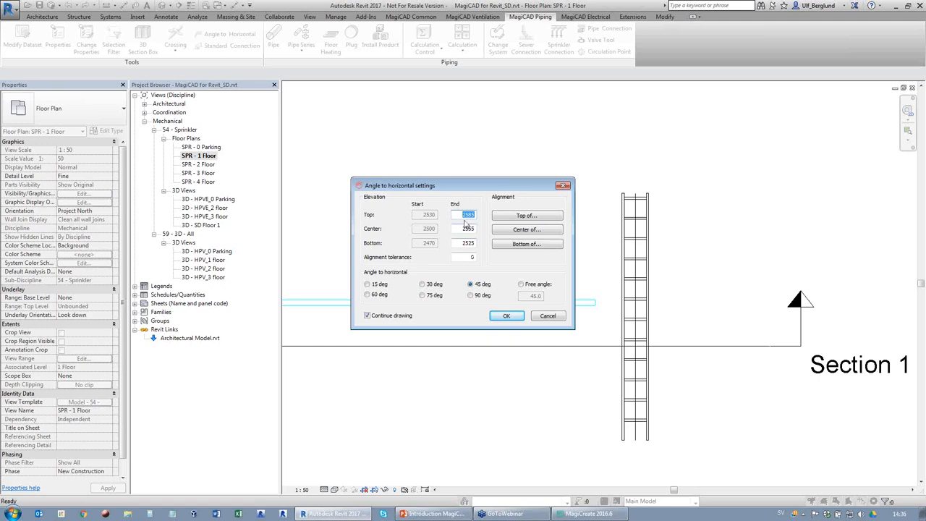
click(470, 258)
text(00)
click(506, 315)
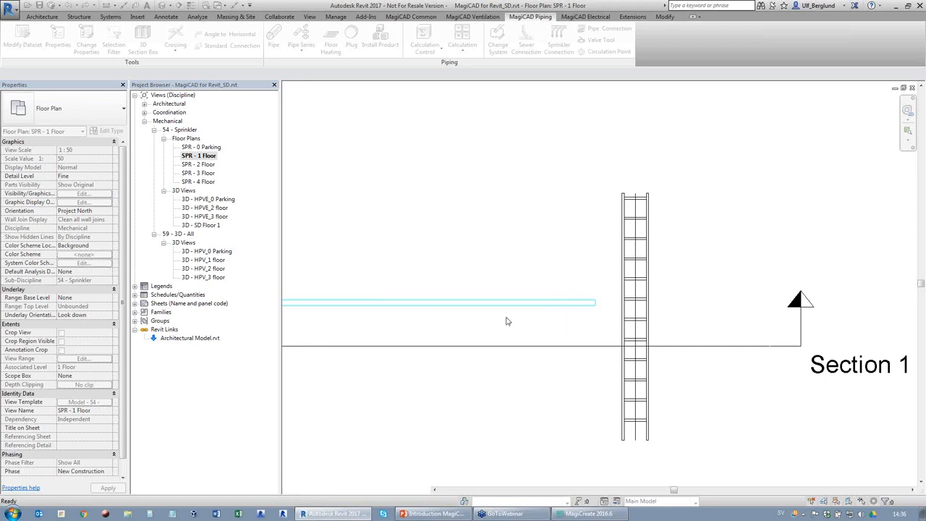
click(624, 307)
click(617, 303)
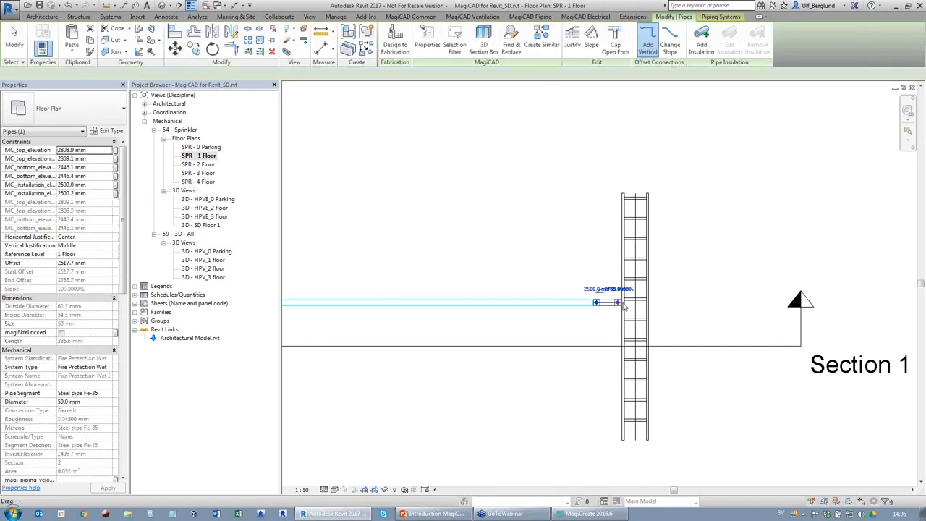
click(665, 302)
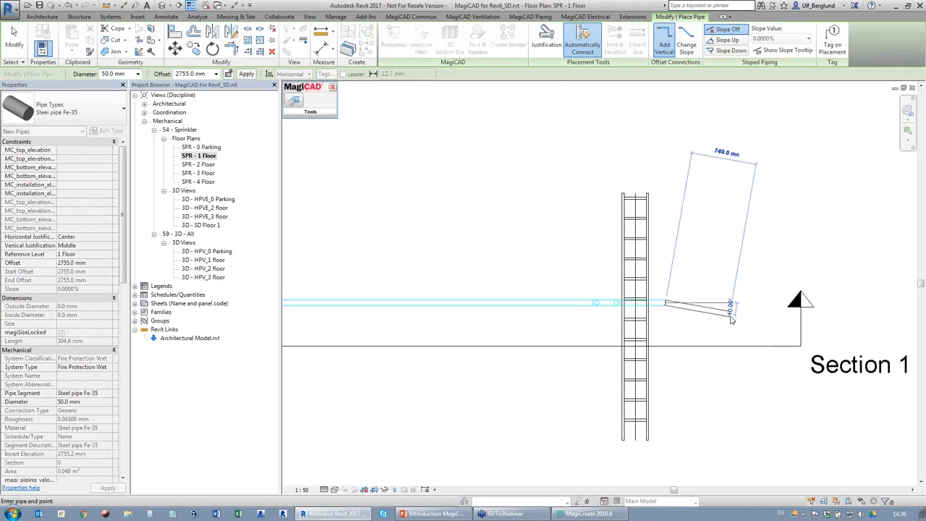
key(Escape)
key(Escape)
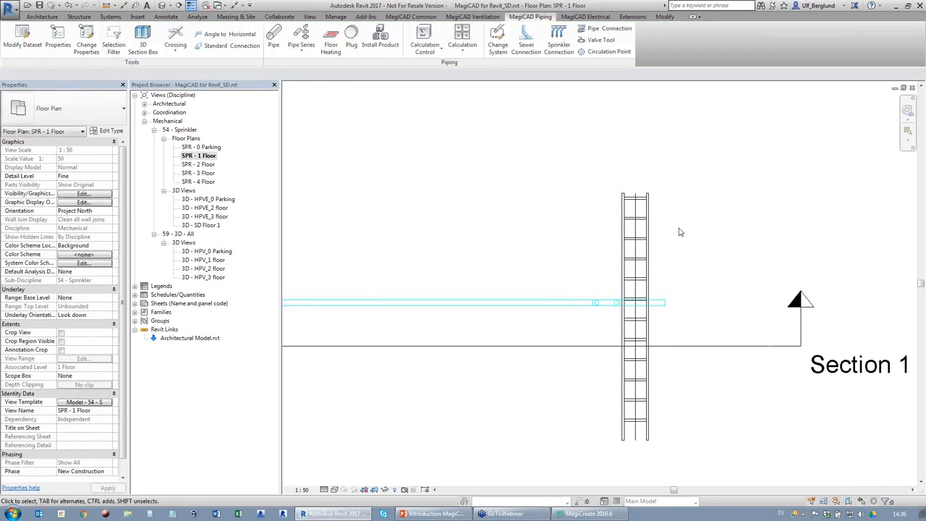
Draw a perpendicular branch off the main pipe with Angle to Horizontal at 45 degrees, ending at 1970 mm centre offset and crossing the section line
scroll(791, 248, down, 1)
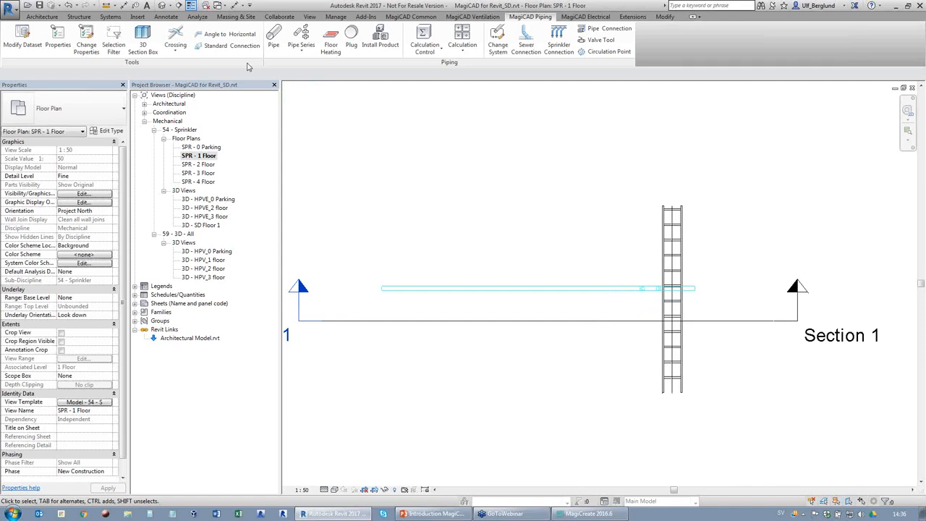
click(219, 40)
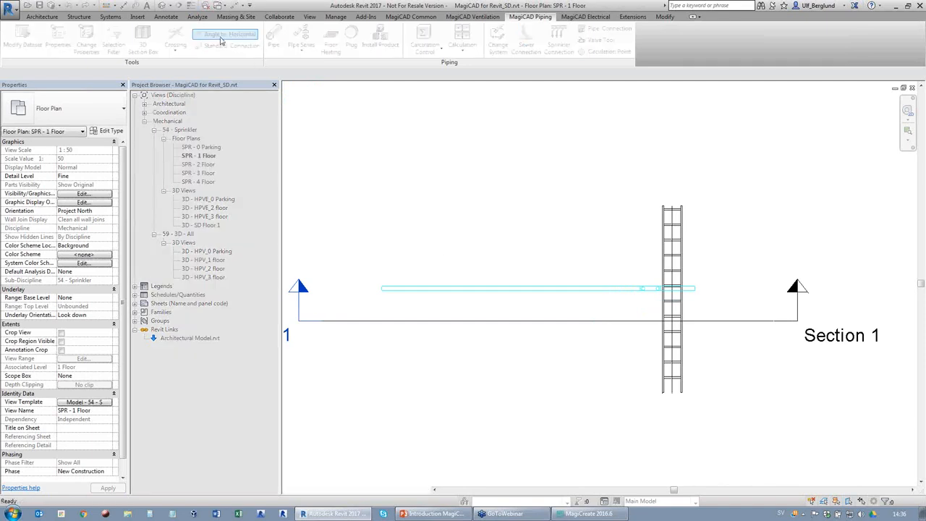
click(437, 296)
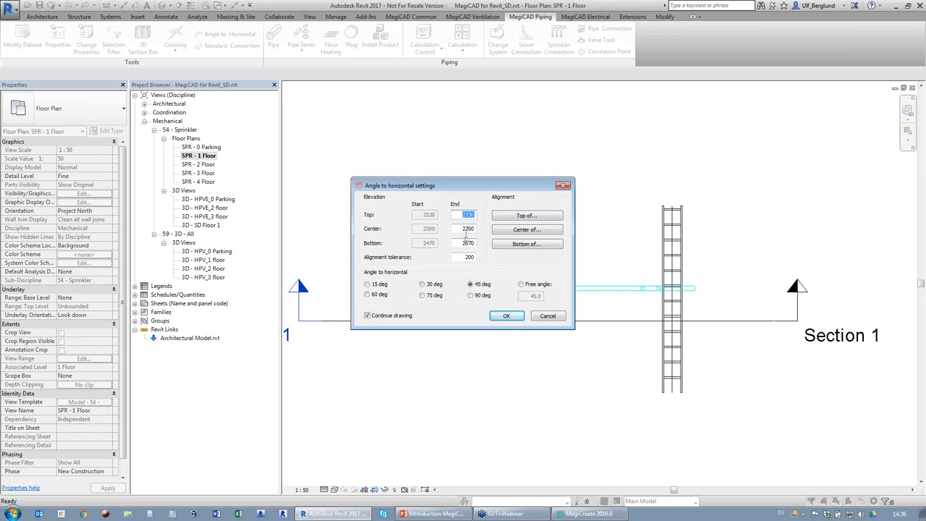
click(464, 257)
key(BackSpace)
key(Delete)
key(Delete)
click(507, 316)
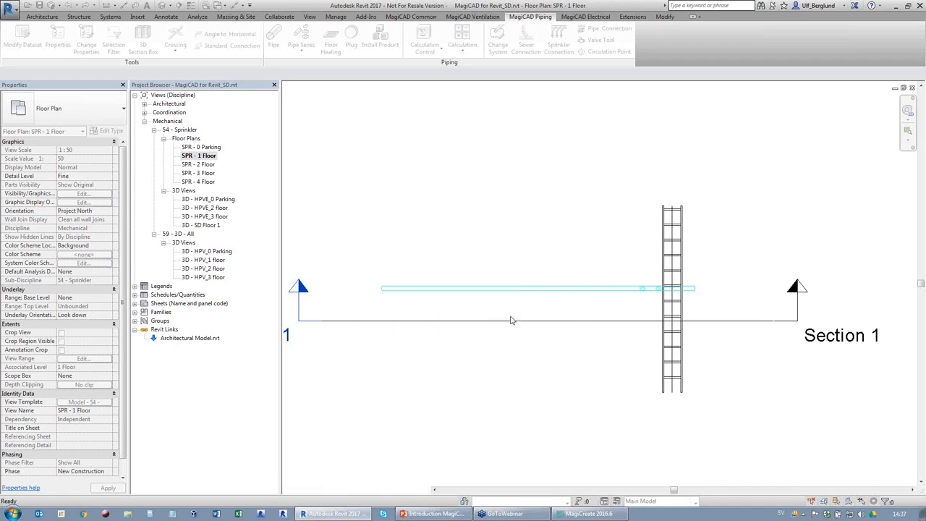
click(438, 289)
click(438, 359)
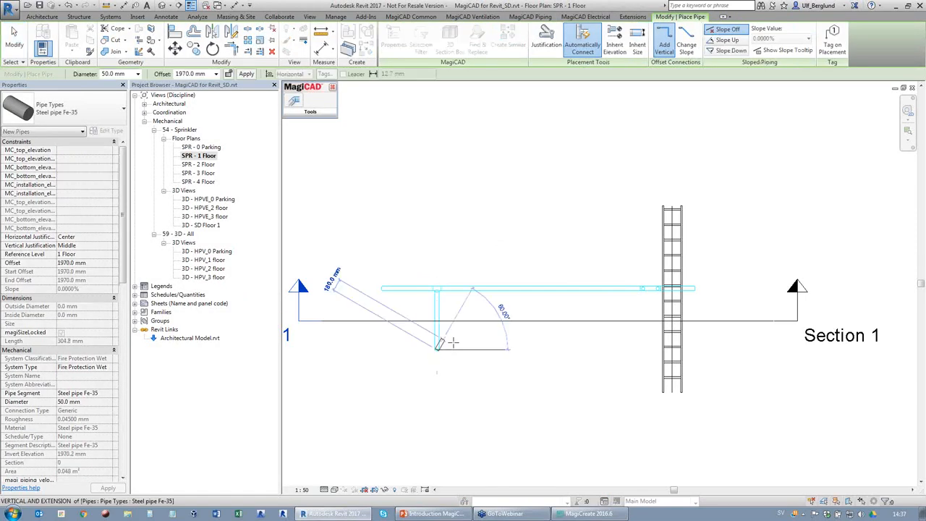
key(Escape)
key(Escape)
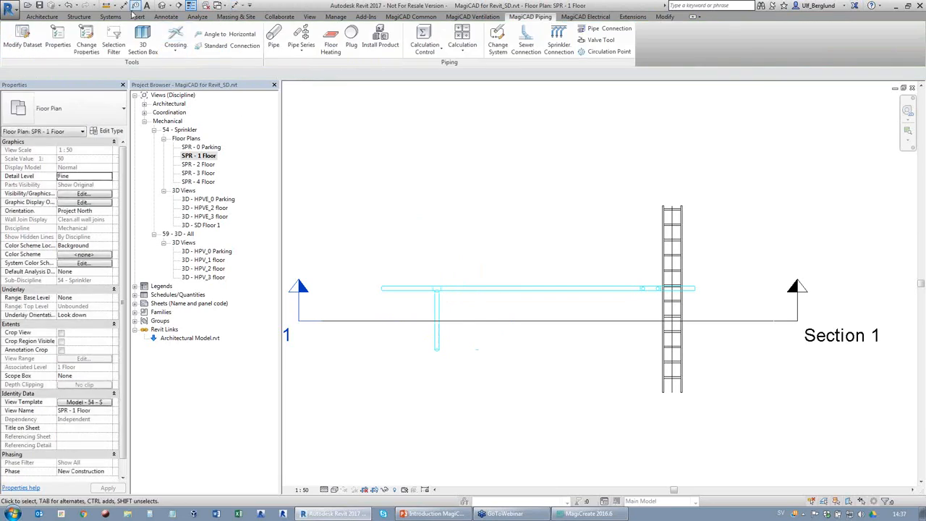
Draw a second parallel branch off the main pipe with Revit's standard Pipe tool, at 2000 mm offset
click(108, 16)
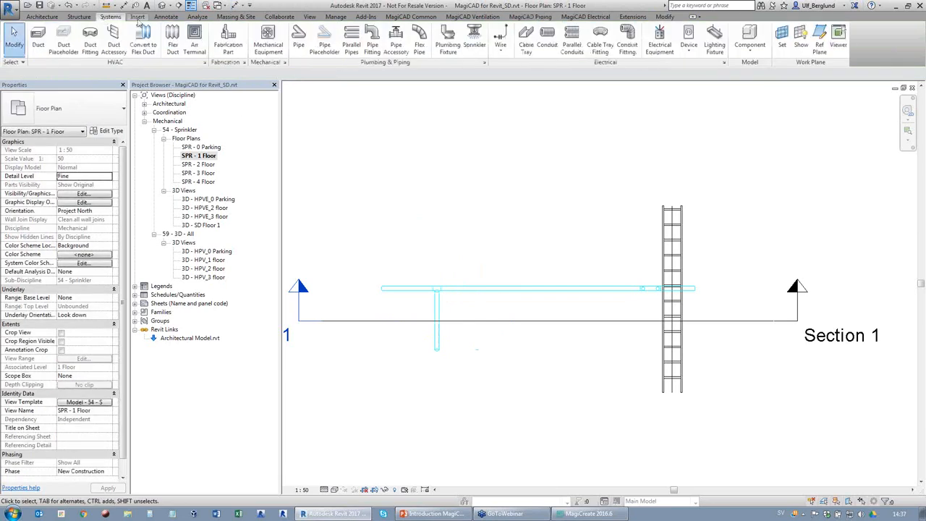
click(299, 46)
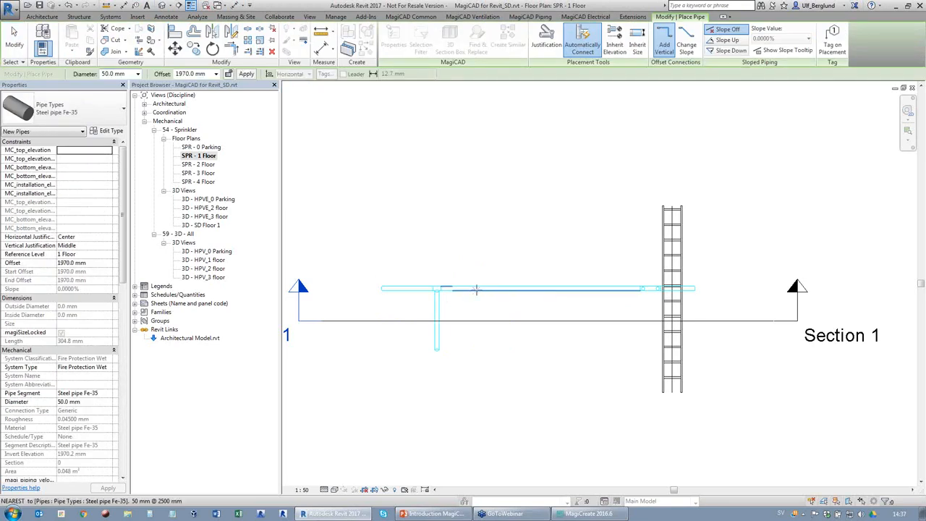
click(477, 289)
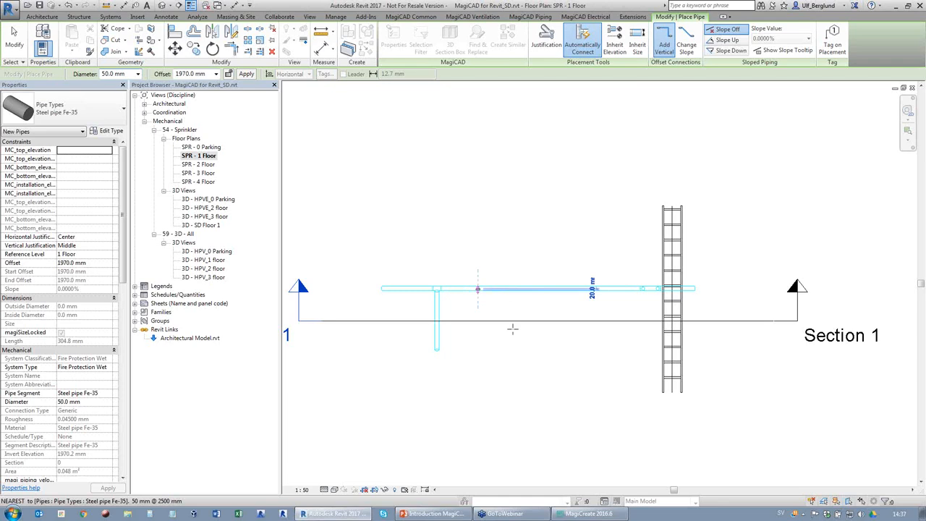
click(189, 74)
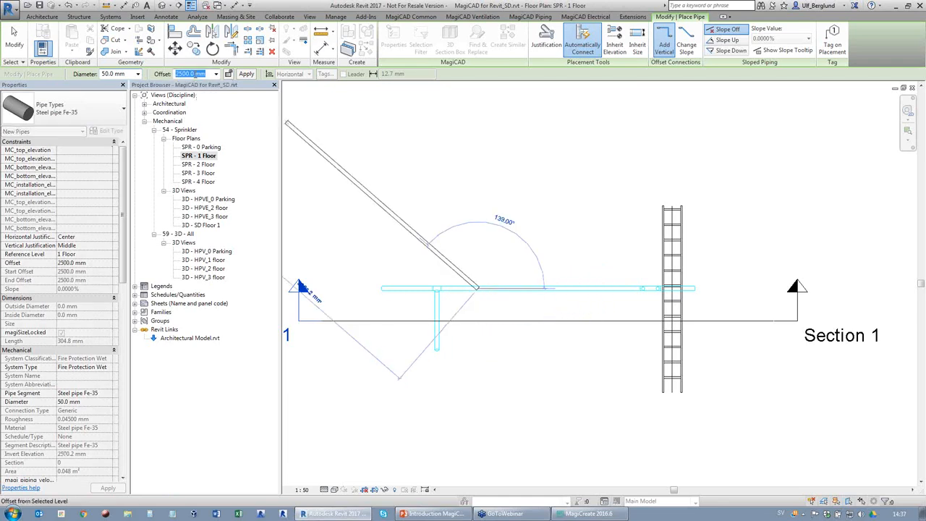
text(2000)
key(Return)
click(478, 350)
key(Escape)
key(Escape)
scroll(468, 289, up, 2)
scroll(471, 289, up, 2)
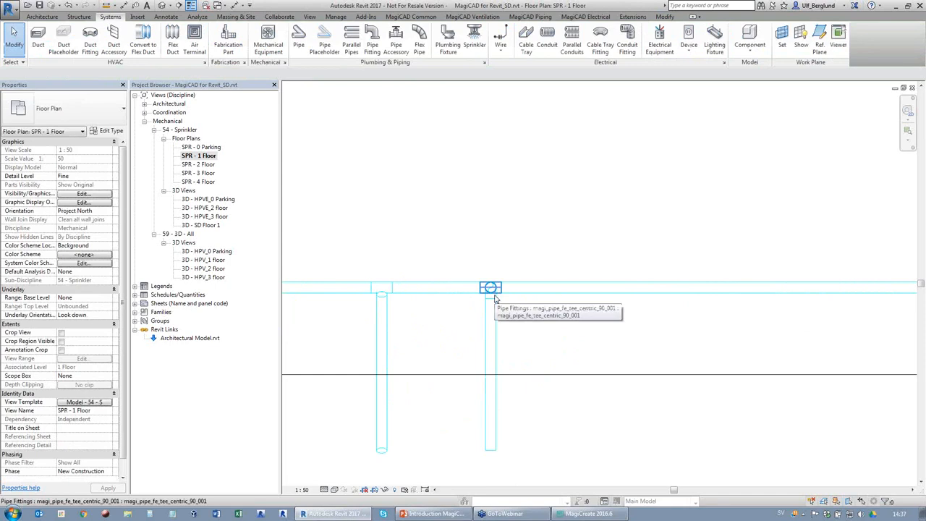
Draw a section across the main pipe before the first branch, limiting its depth to about 564 mm so it ends between the branches
scroll(511, 196, down, 2)
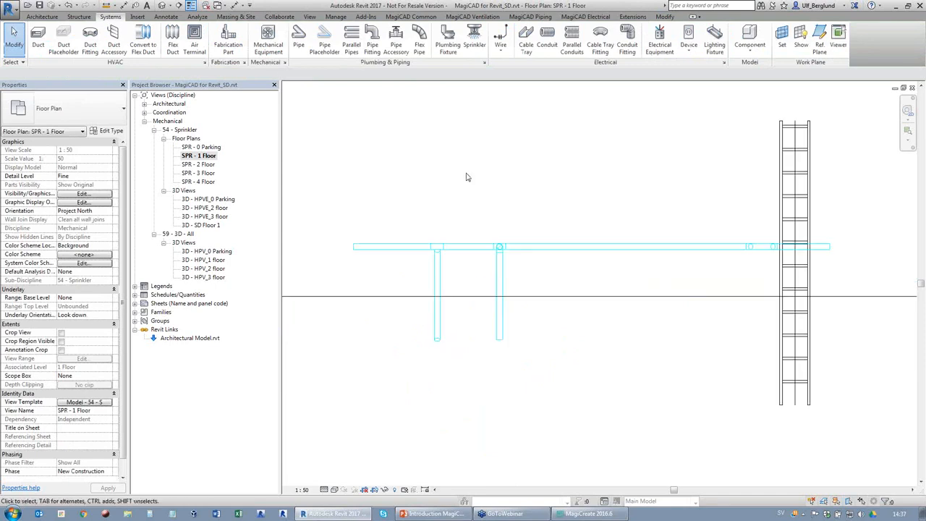
click(191, 5)
click(424, 193)
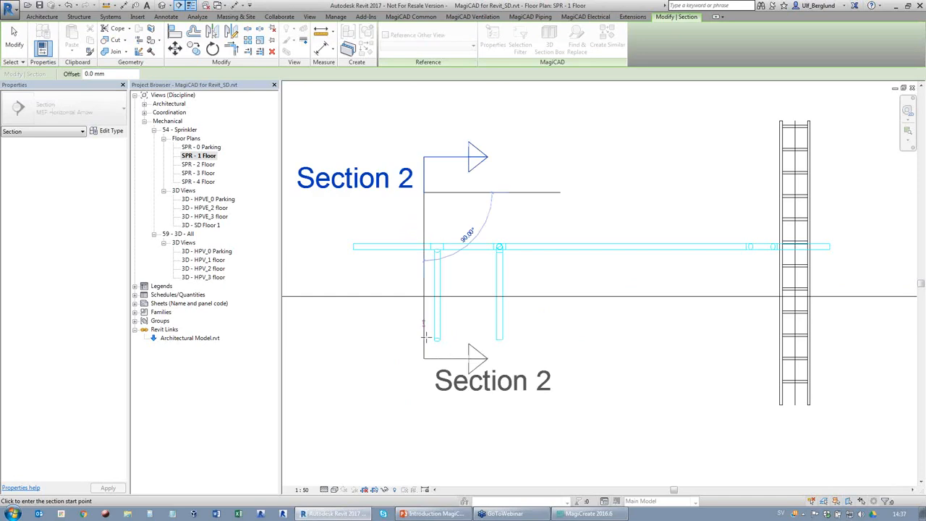
click(460, 324)
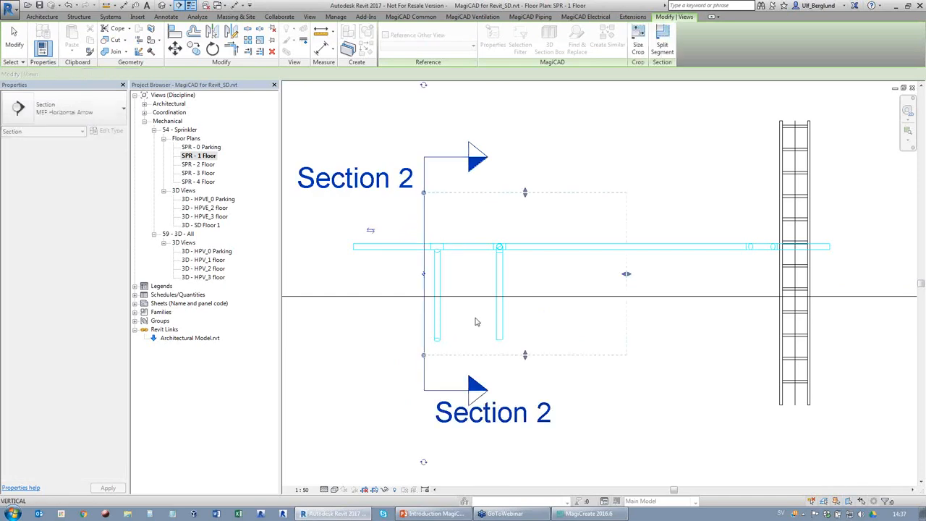
key(Escape)
key(Escape)
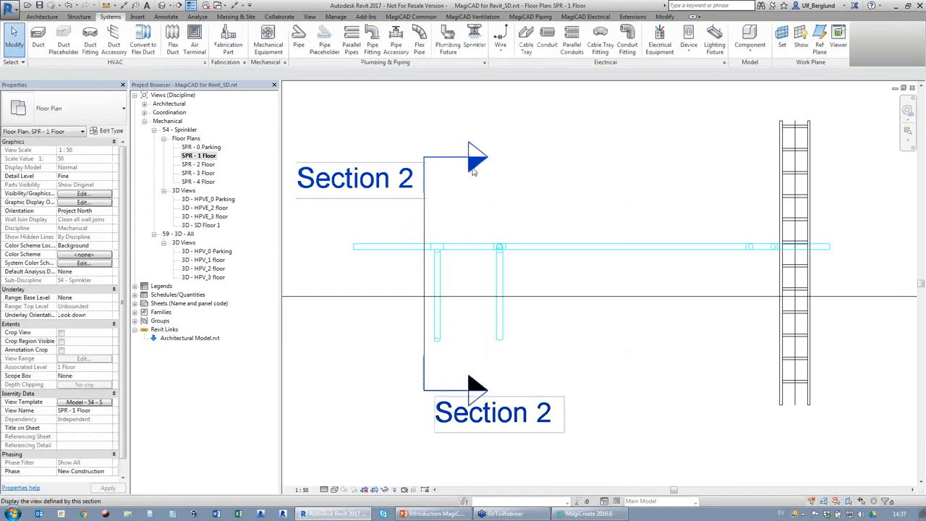
click(427, 227)
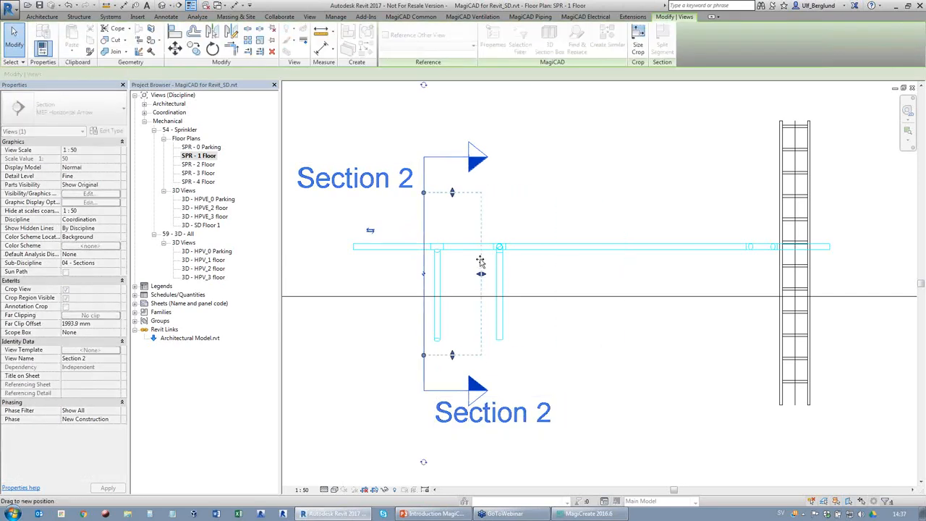
key(Escape)
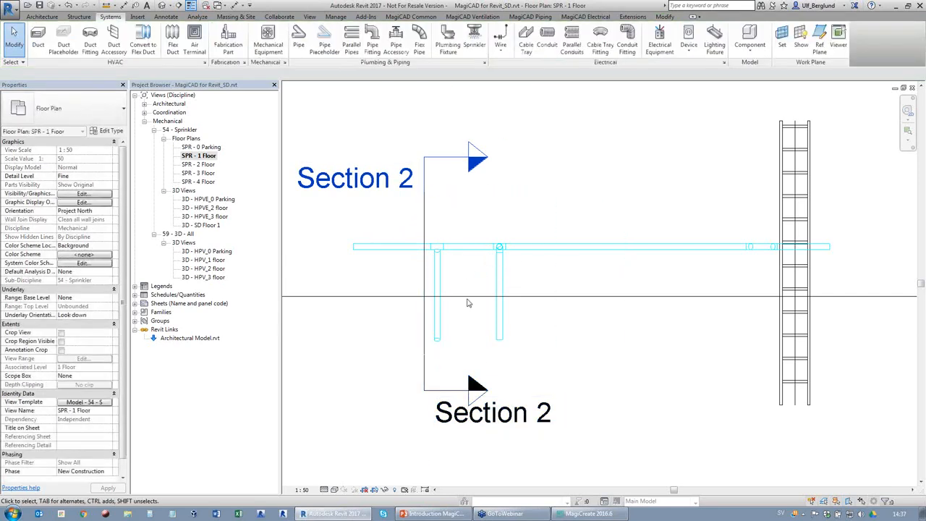
Open the view of the new section and examine how the angled branch leaves the main pipe
click(439, 389)
right_click(433, 357)
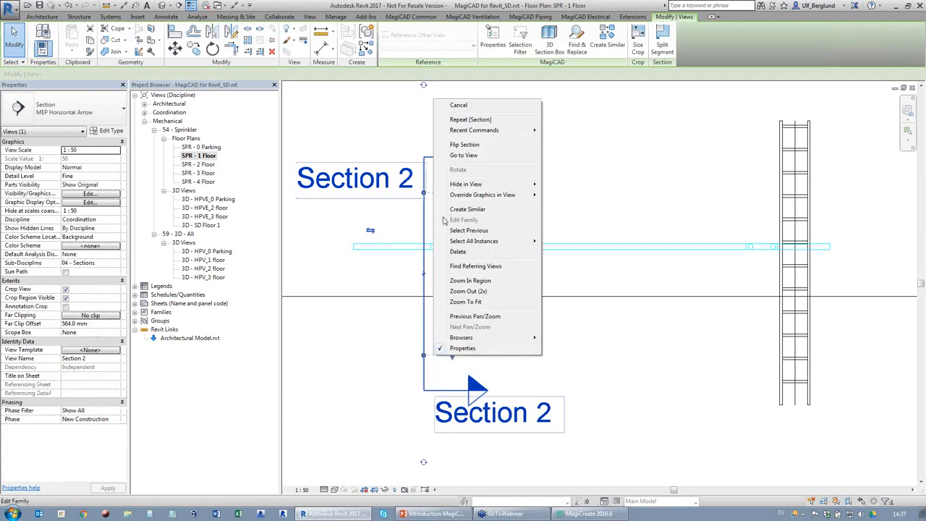
click(475, 158)
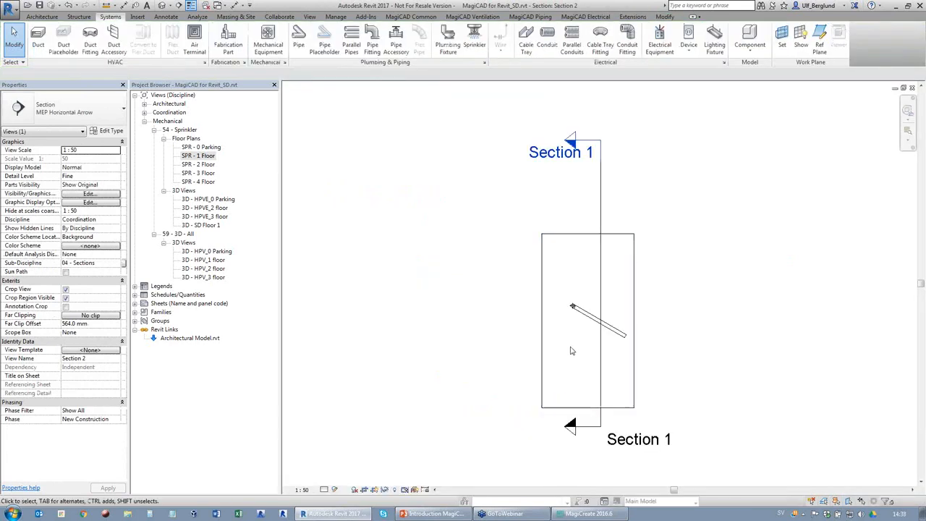
scroll(579, 340, up, 5)
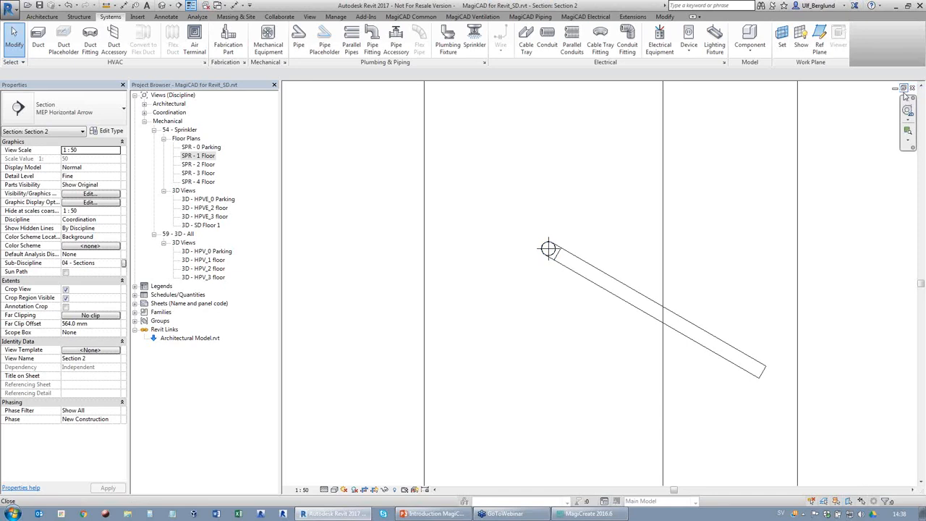
Tile the open views and frame the pipes in both the section view and the floor plan
key(w)
key(t)
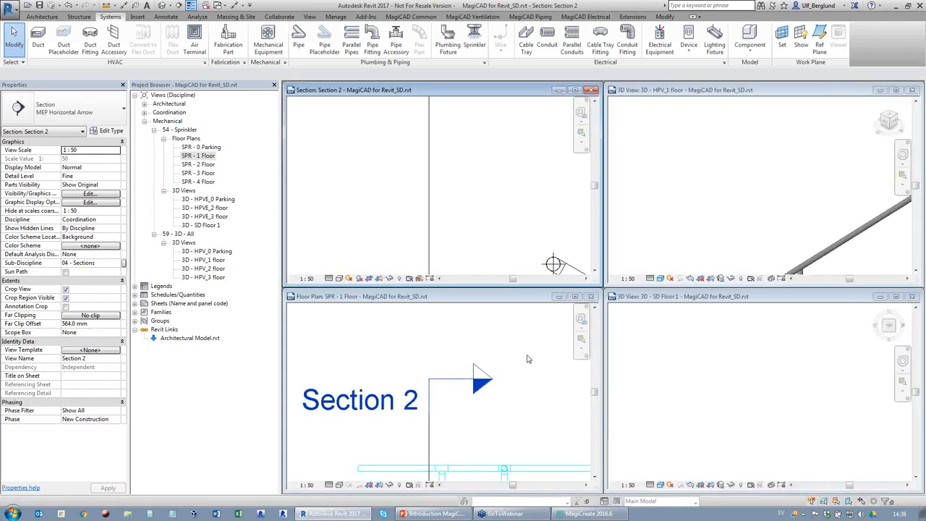
click(365, 361)
scroll(350, 354, down, 2)
click(327, 179)
scroll(328, 180, down, 4)
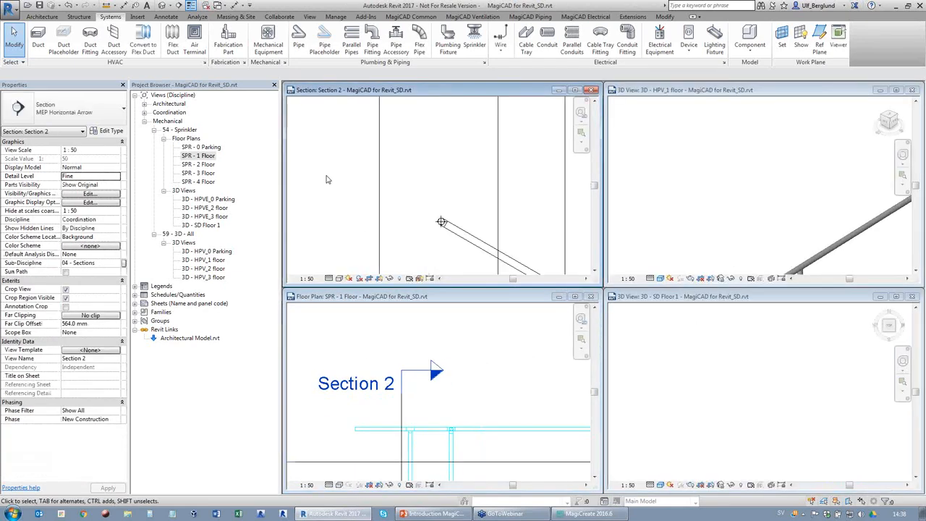
Move the Section 2 line between the two branches in plan to compare the standard Revit branch in section
scroll(396, 251, up, 2)
click(401, 416)
click(400, 414)
drag(400, 414, 426, 414)
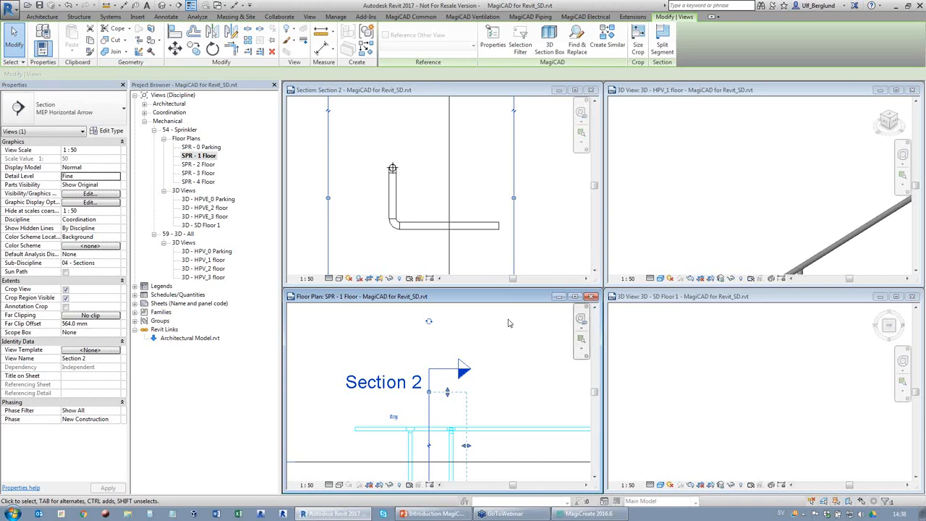
Close the Section 2 view and maximize the SPR - 1 Floor plan
click(591, 91)
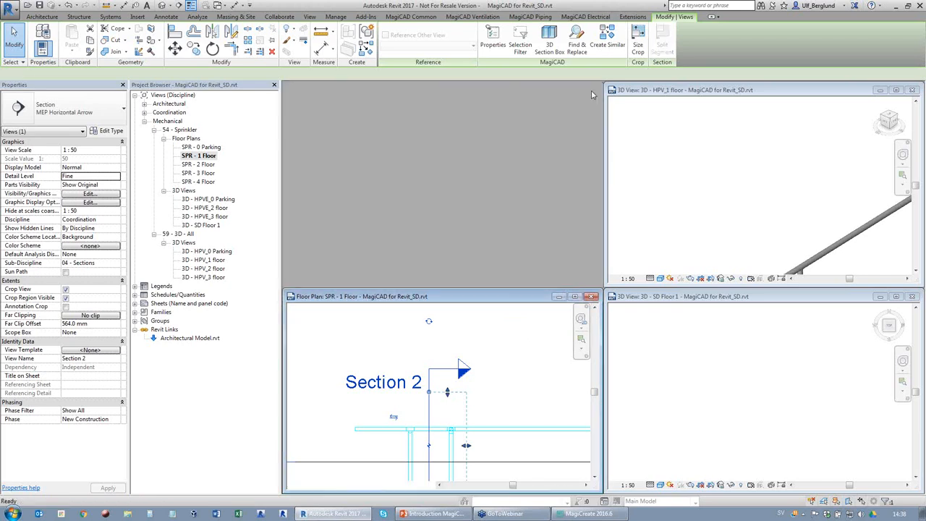
double_click(505, 298)
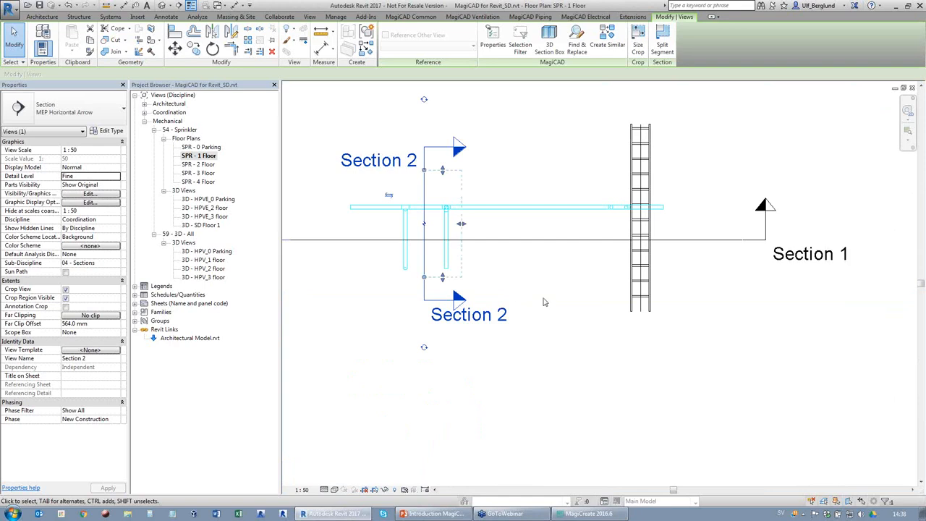
scroll(528, 386, down, 1)
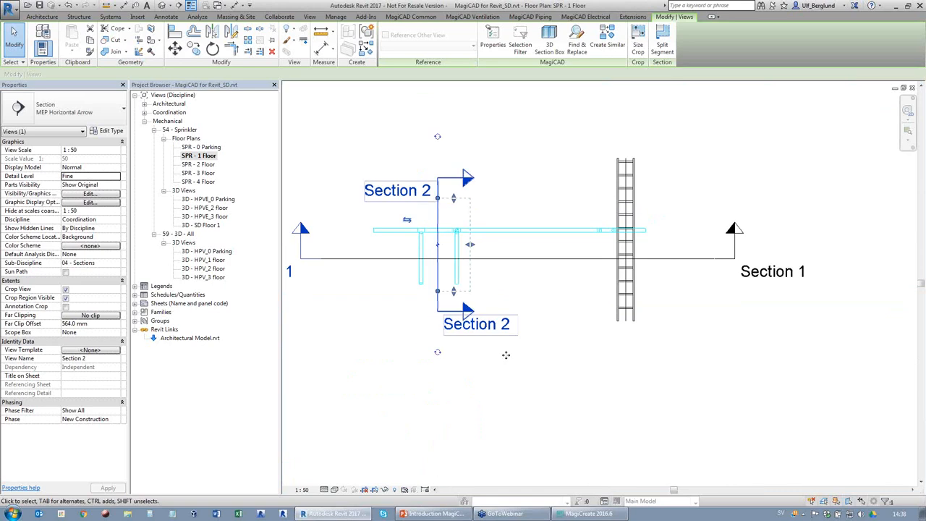
Delete the Section 2 line together with its view
click(483, 215)
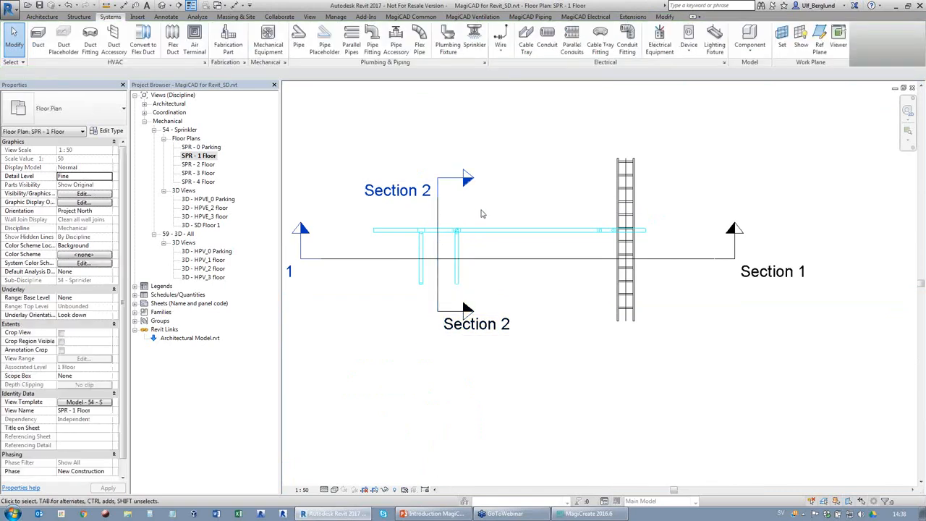
click(437, 202)
key(Delete)
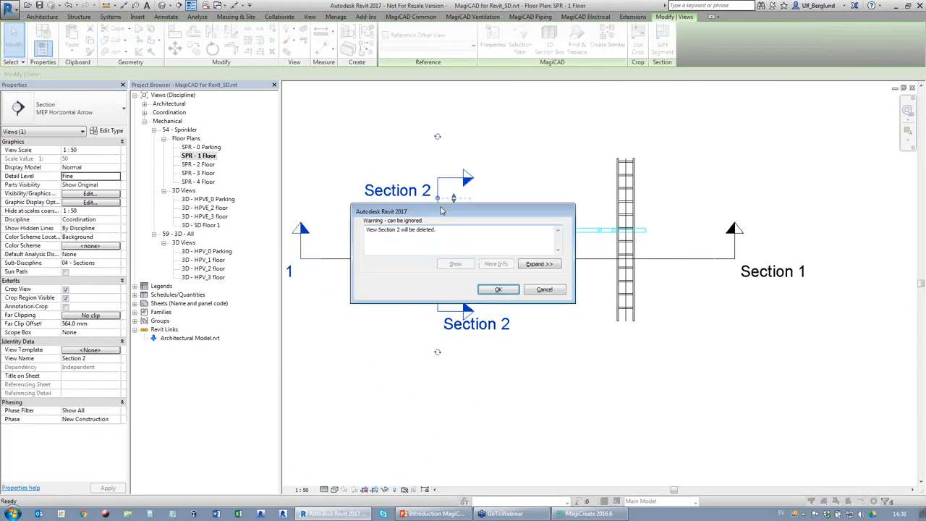
click(506, 292)
scroll(382, 206, down, 1)
Delete the main pipe segment between the two branches
scroll(381, 206, up, 3)
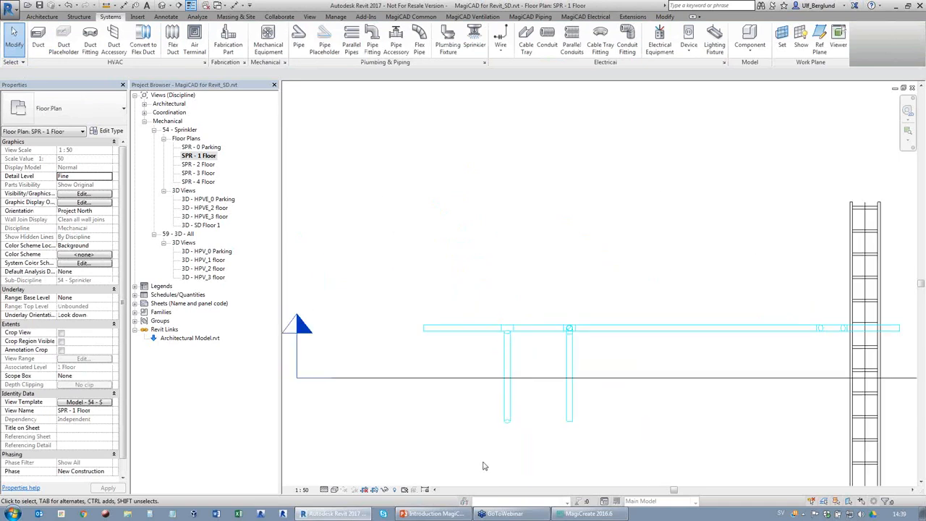
drag(478, 463, 593, 307)
click(535, 363)
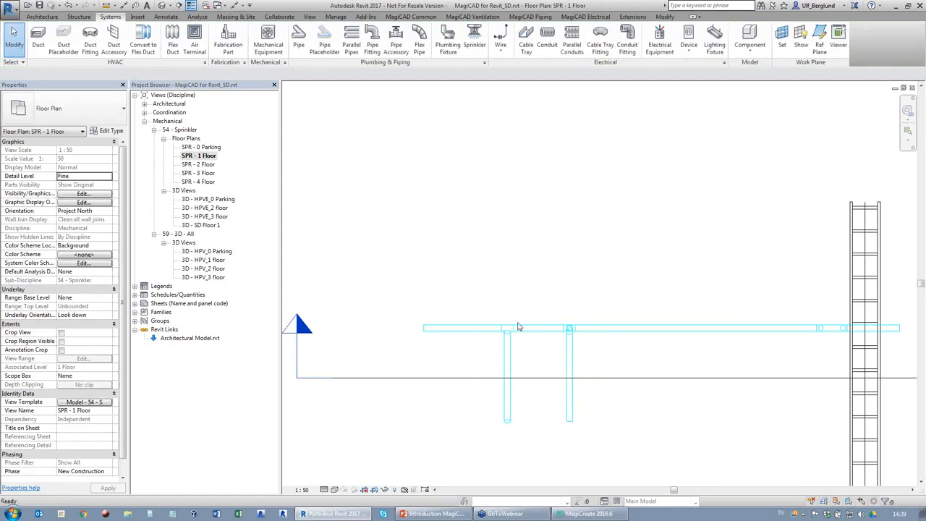
drag(507, 331, 518, 310)
click(534, 351)
key(Delete)
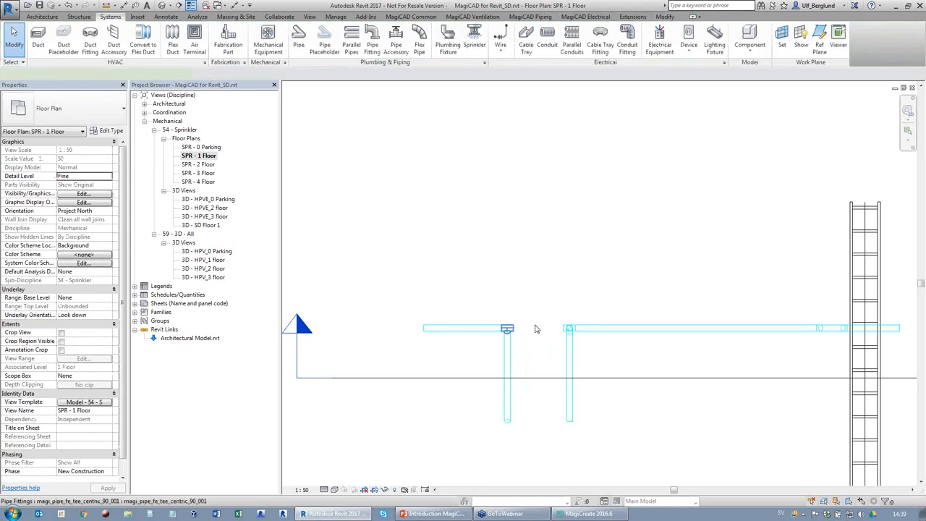
Move the main pipe's free end piece and the standard 2000 mm branch away from the pipe run
click(456, 329)
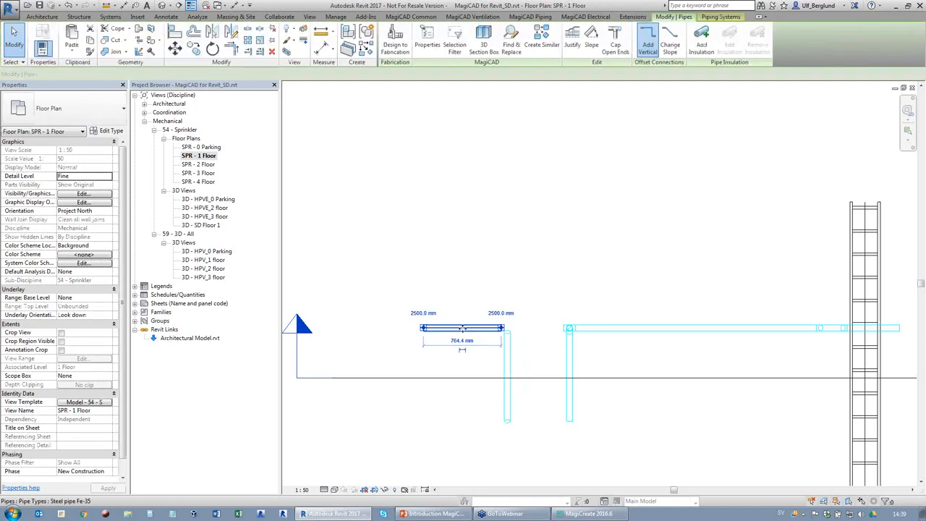
drag(398, 208, 394, 179)
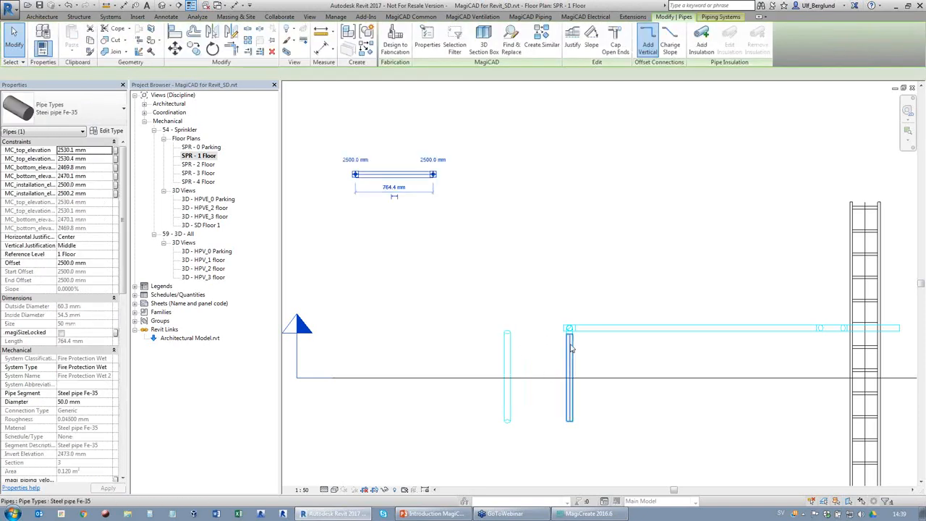
drag(570, 353, 480, 232)
Delete the leftover angled branch, the connecting fittings and the main pipe up to the cable tray crossing
click(525, 330)
key(Delete)
click(509, 368)
key(Delete)
click(482, 331)
key(Delete)
Position the vertical branch pipe beyond the end of the horizontal pipe and check the offsets of both pipes
drag(534, 299, 512, 233)
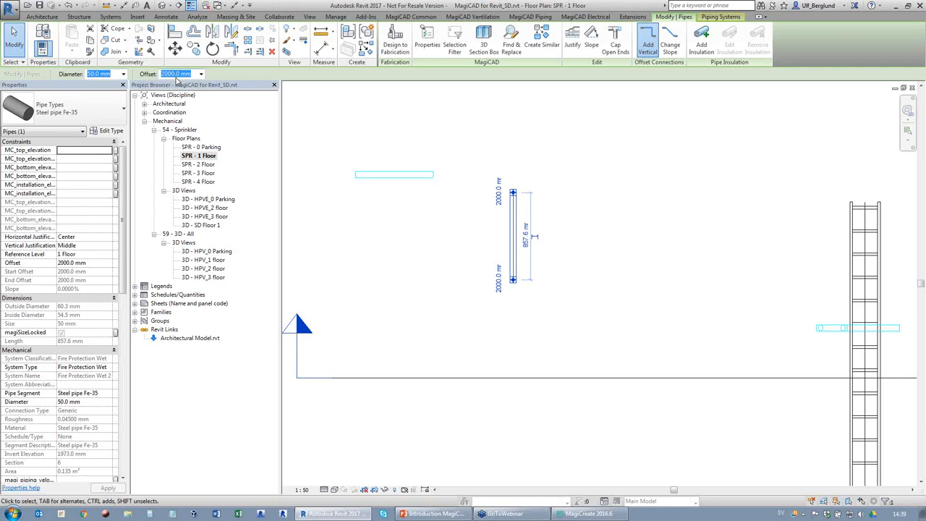
click(373, 177)
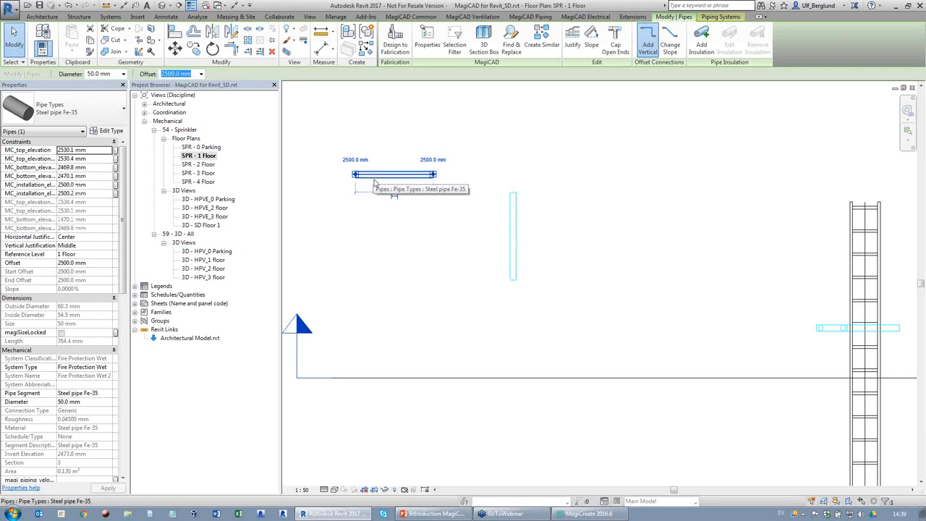
click(477, 255)
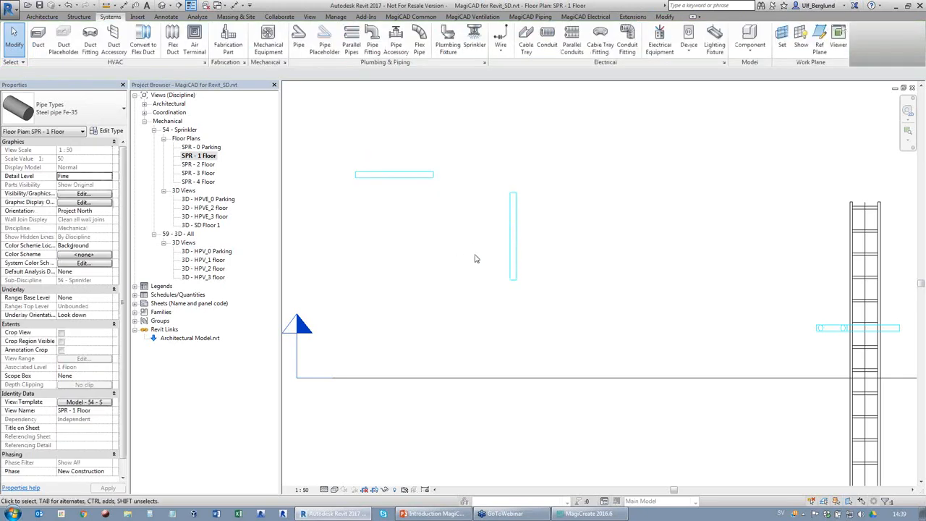
click(512, 225)
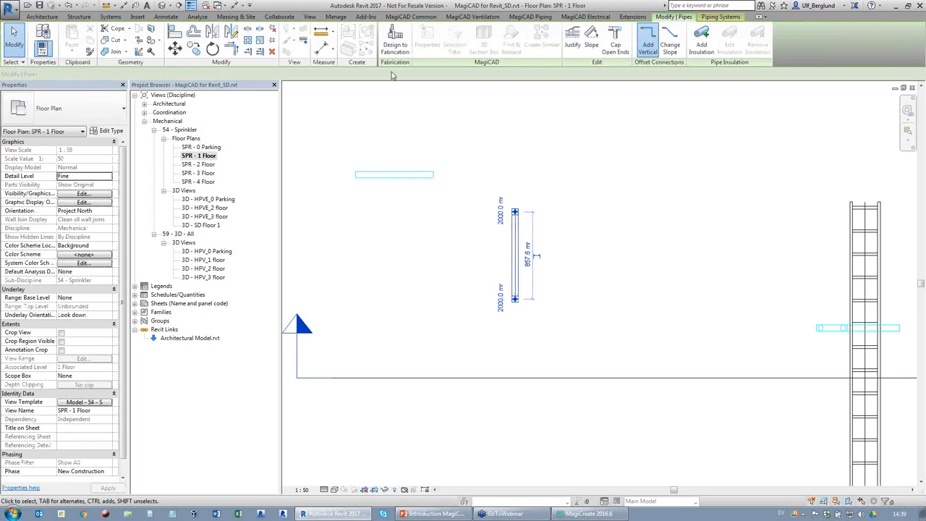
Start a MagiCAD Standard Connection between the horizontal 2500 mm pipe and the vertical 2000 mm pipe
click(530, 17)
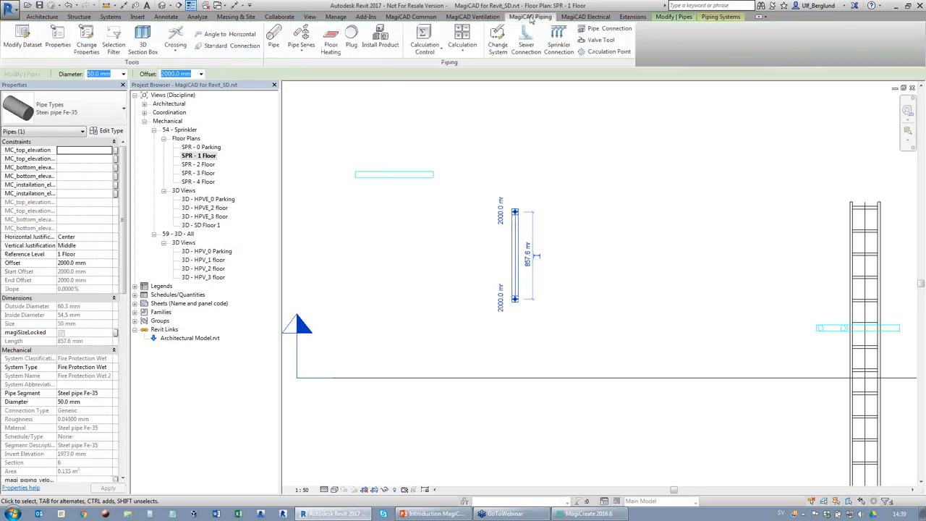
click(219, 48)
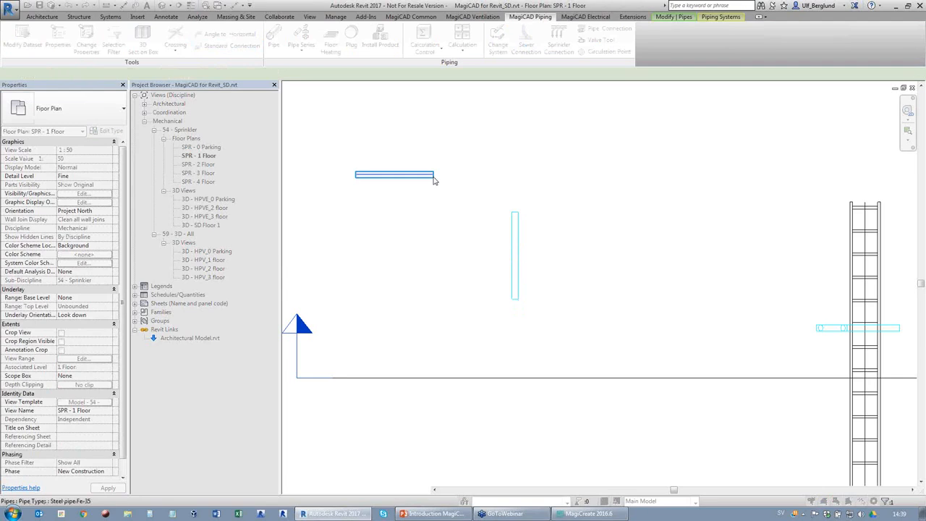
click(514, 217)
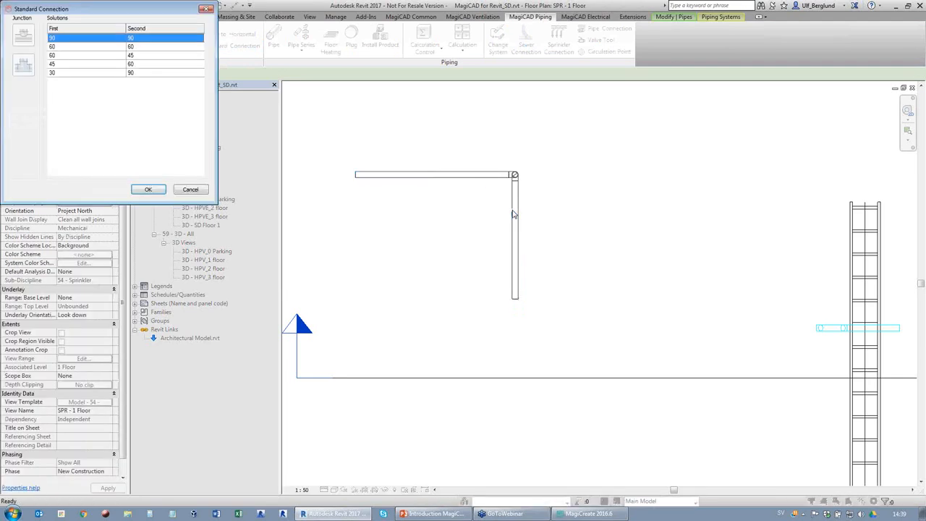
Preview the 30/90, 90/90, 60/60, 60/45 and 45/60 solutions for the perpendicular pipes and cancel the connection
click(80, 73)
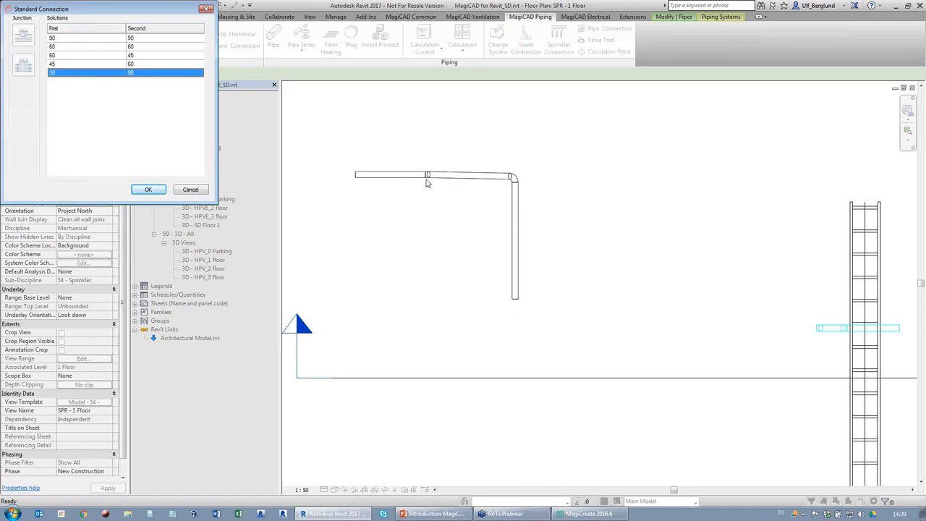
click(91, 38)
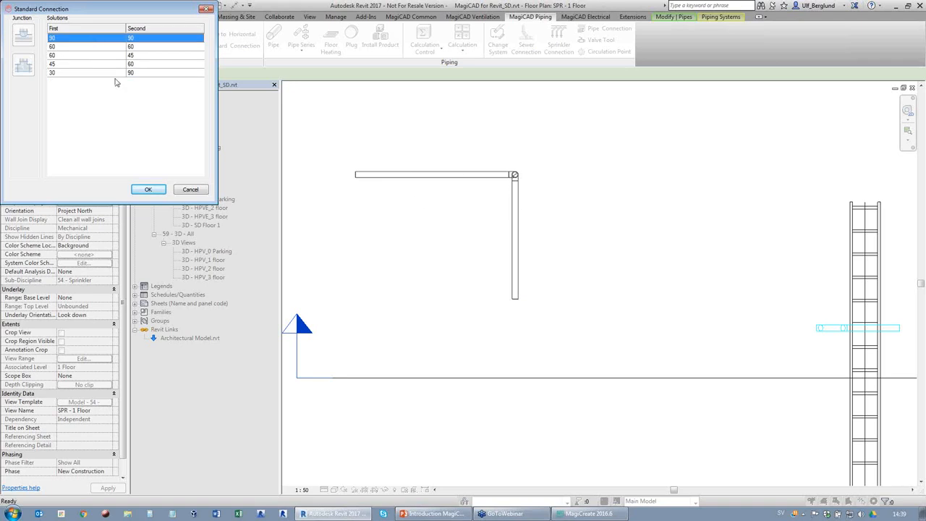
click(76, 48)
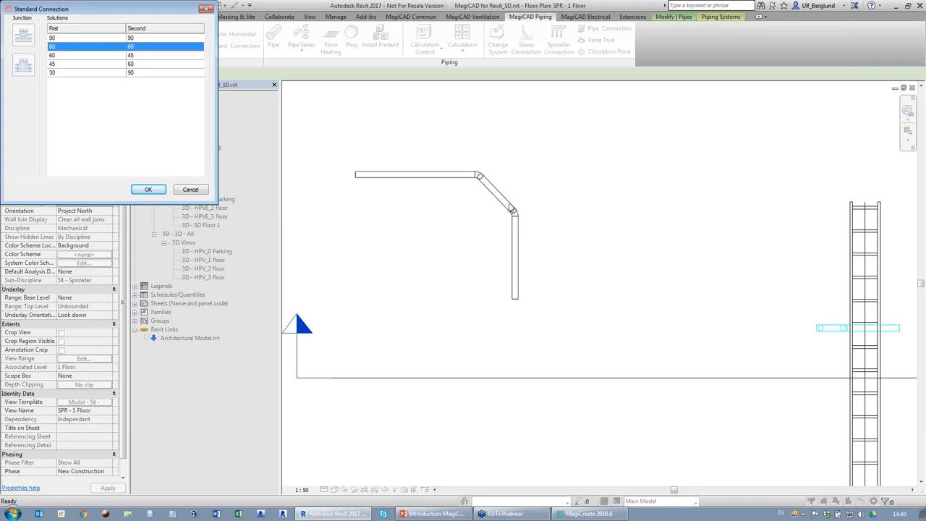
click(78, 56)
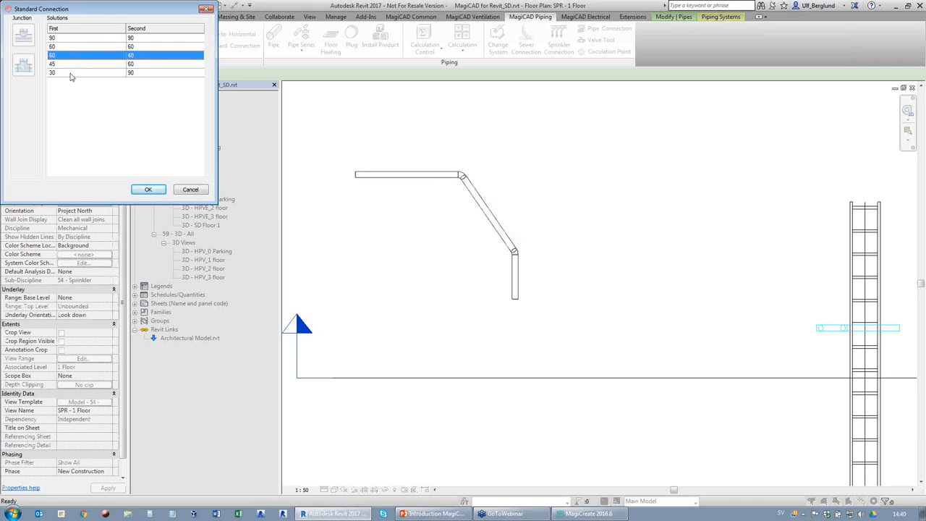
click(77, 68)
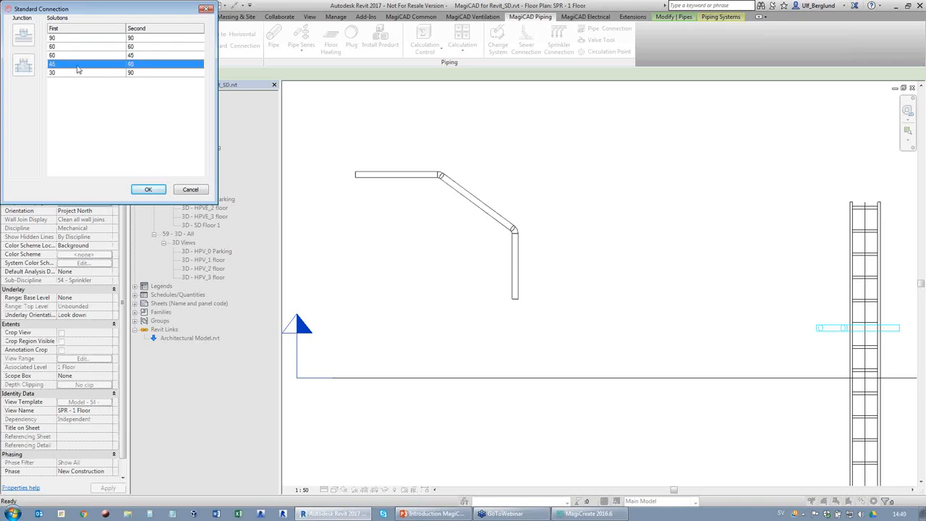
click(78, 73)
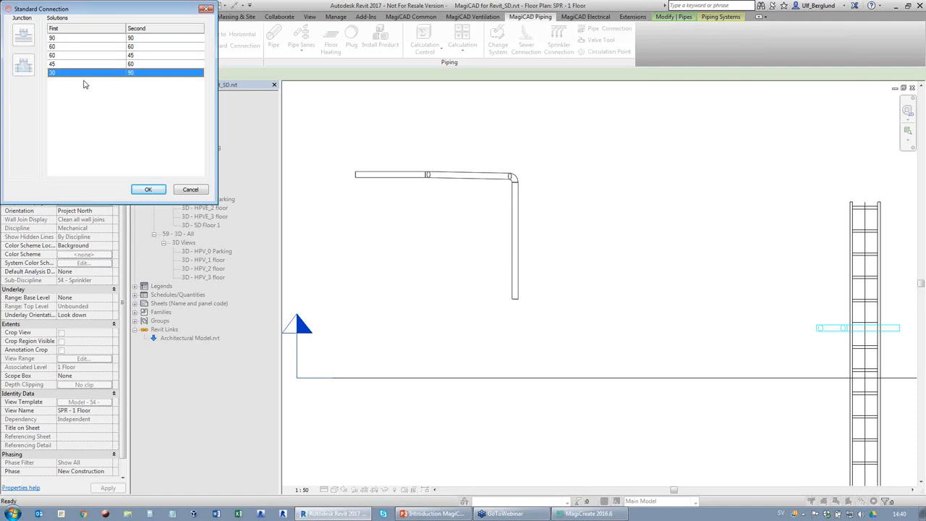
click(92, 38)
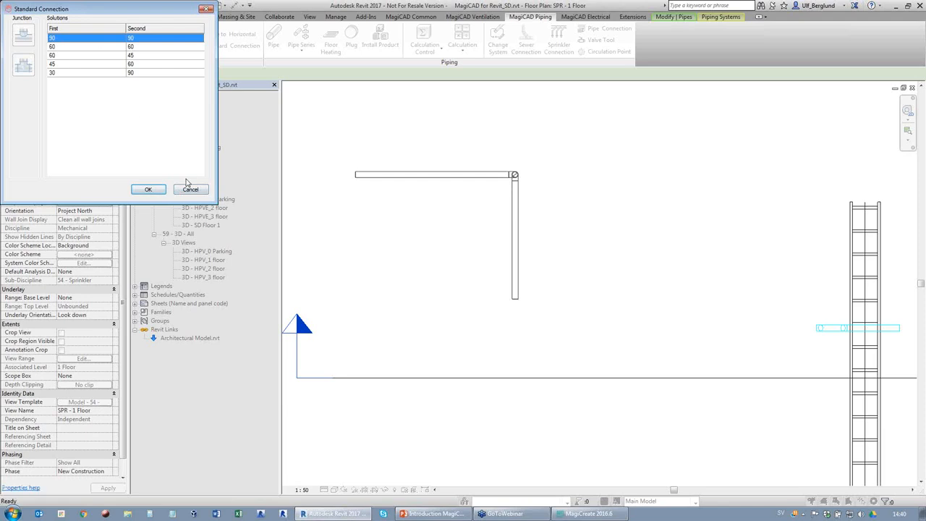
click(192, 190)
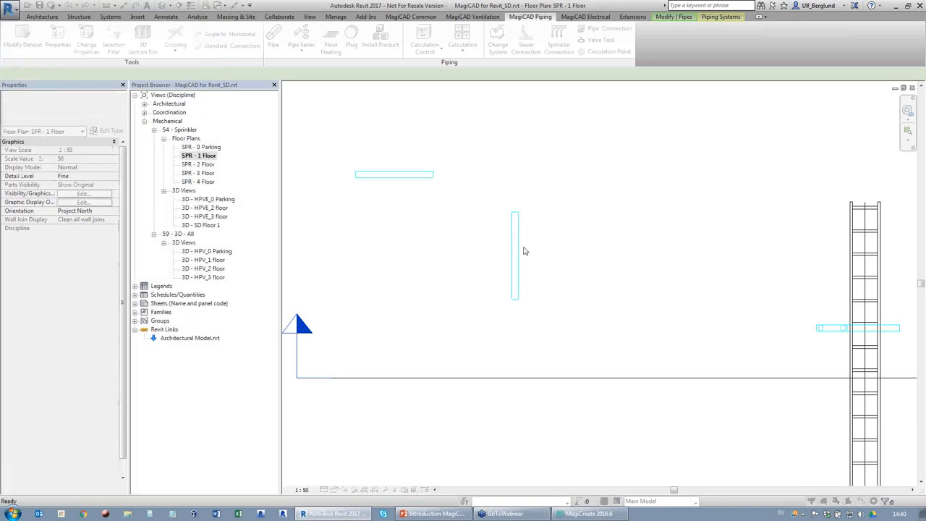
Rotate the vertical 2000 mm pipe about its centre and straighten its end so it runs parallel to the 2500 mm pipe
click(514, 267)
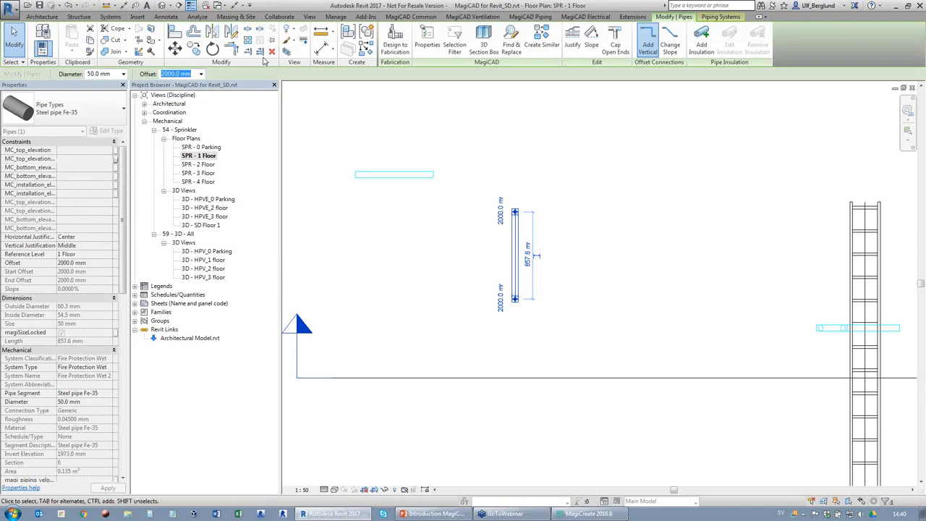
click(212, 48)
click(630, 256)
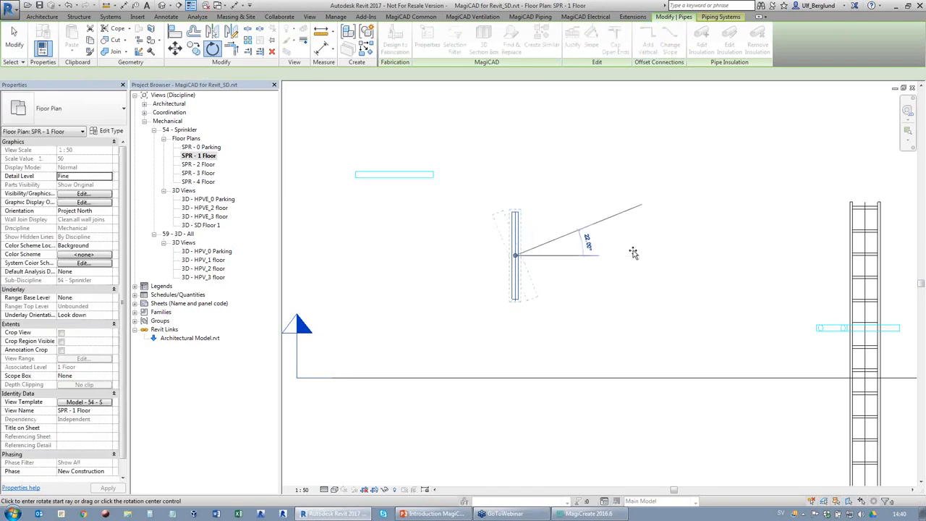
click(519, 188)
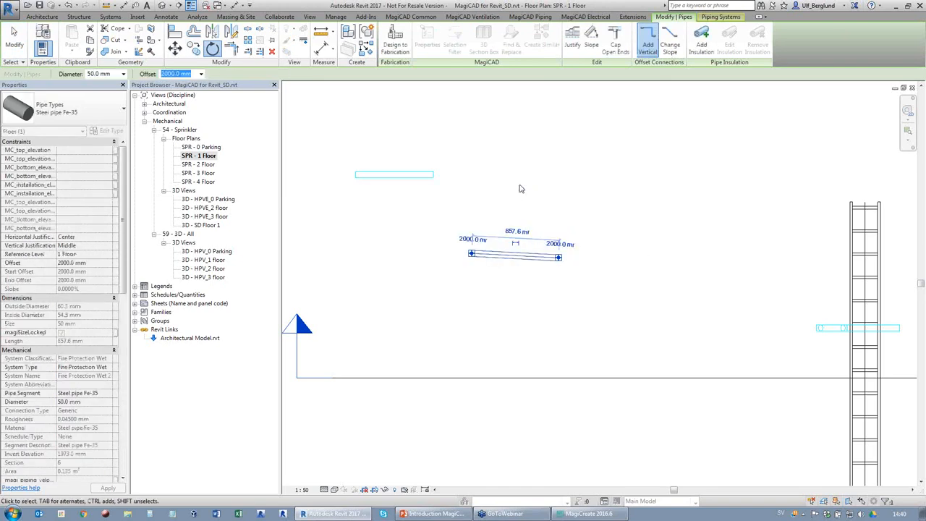
drag(558, 258, 557, 253)
click(571, 287)
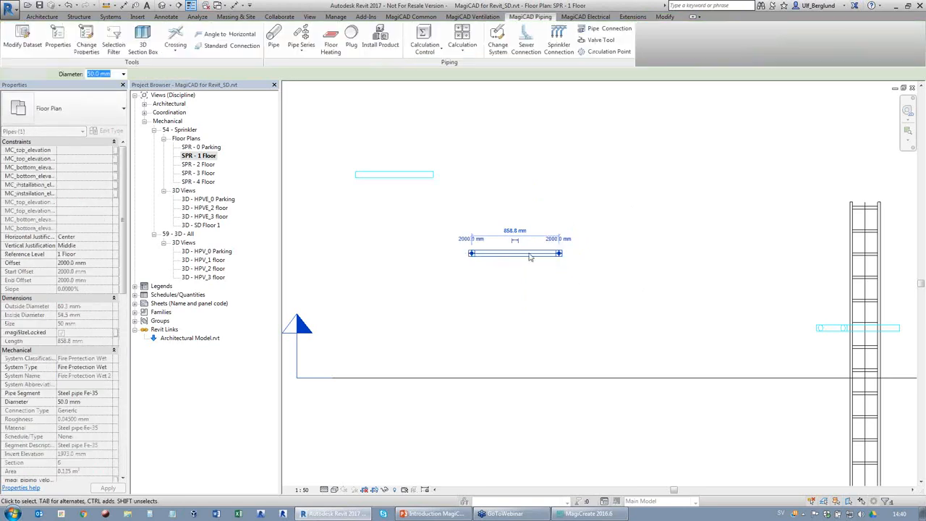
Move the rotated 2000 mm pipe closer to the 2500 mm pipe's level, keeping it beyond that pipe's free end
click(525, 254)
drag(525, 254, 412, 159)
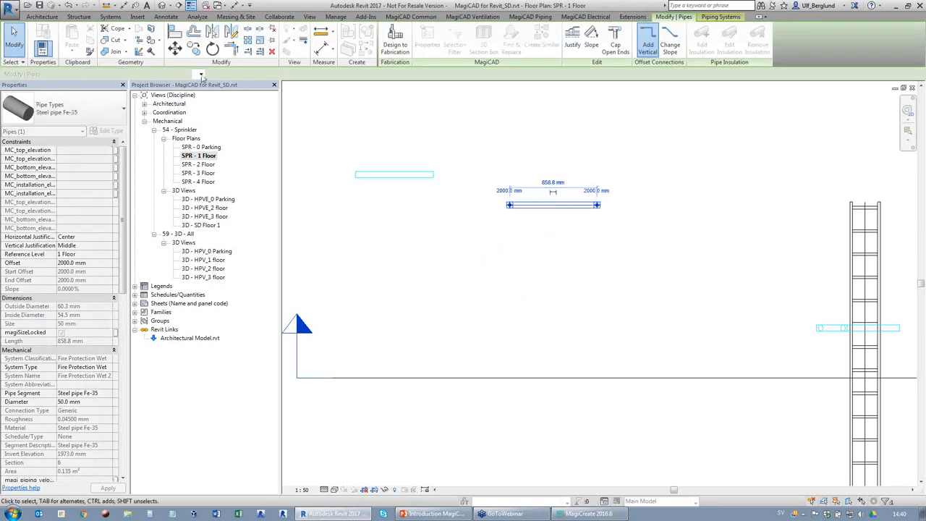
key(Escape)
Preview the 60/60 and 45/45 Standard Connection solutions between the two parallel pipes and cancel the connection
click(218, 46)
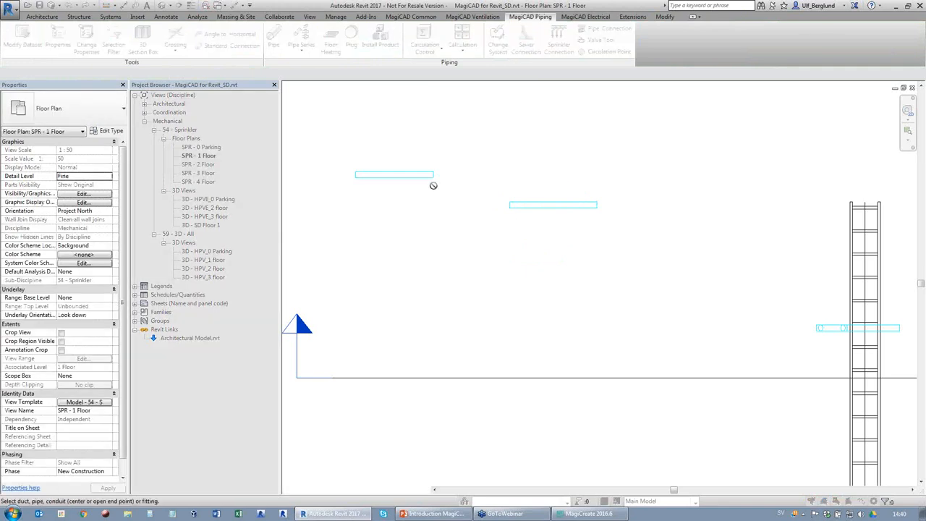
click(510, 206)
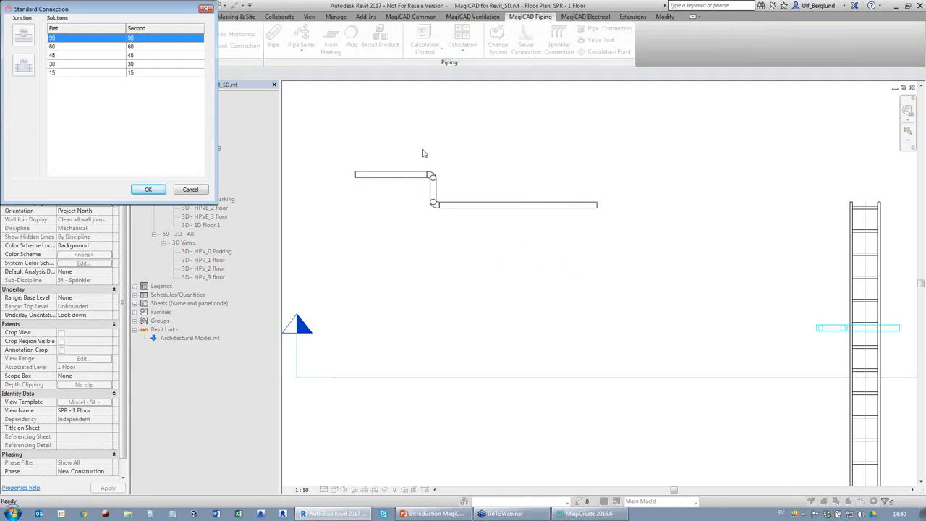
click(62, 47)
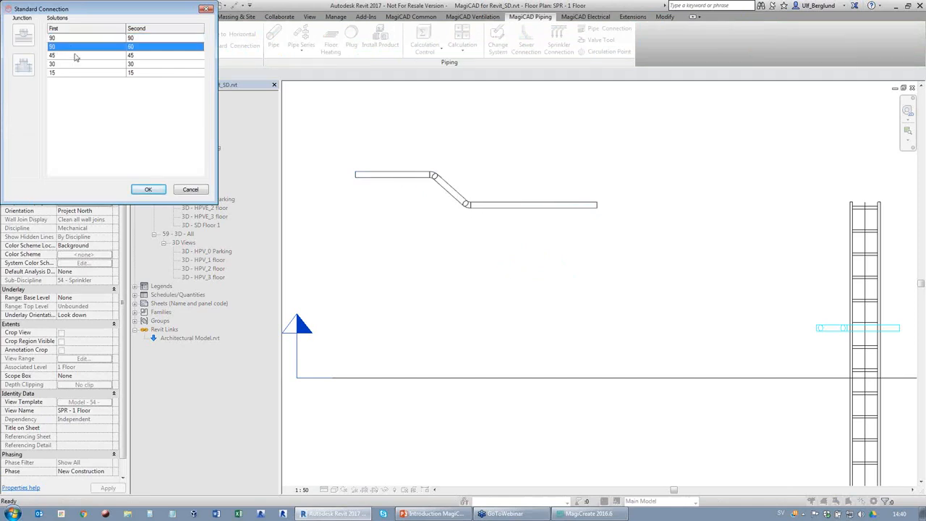
click(76, 55)
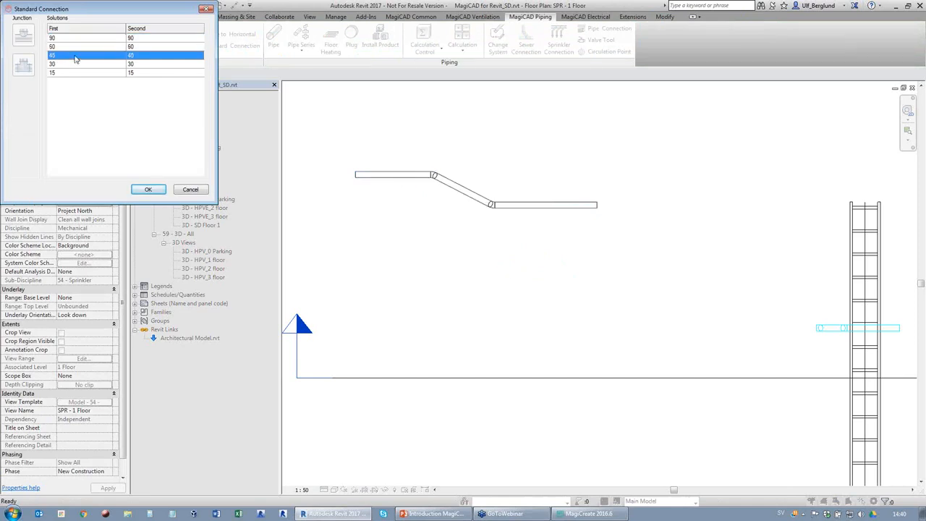
click(188, 192)
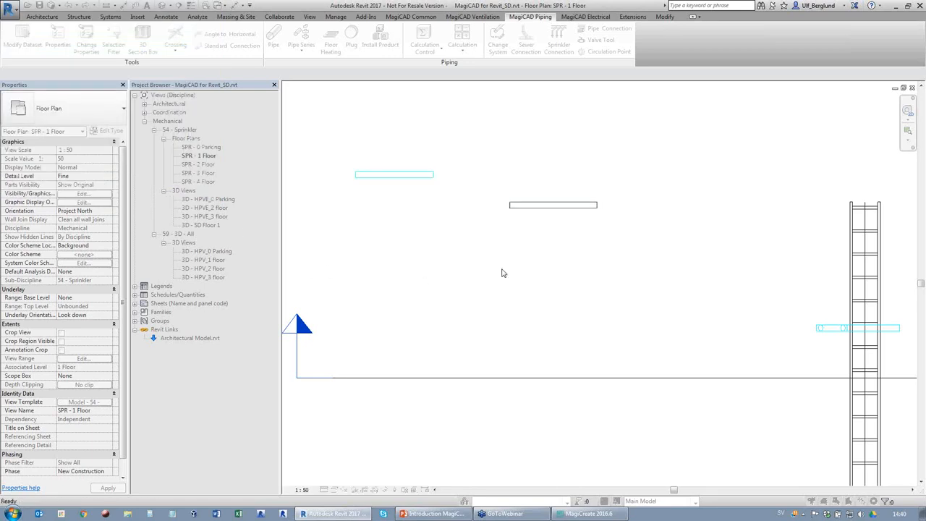
Move the 2500 mm pipe farther away and join it to the middle of the 2000 mm pipe using the 30/60 Standard Connection solution
drag(397, 176, 426, 129)
key(Escape)
click(227, 45)
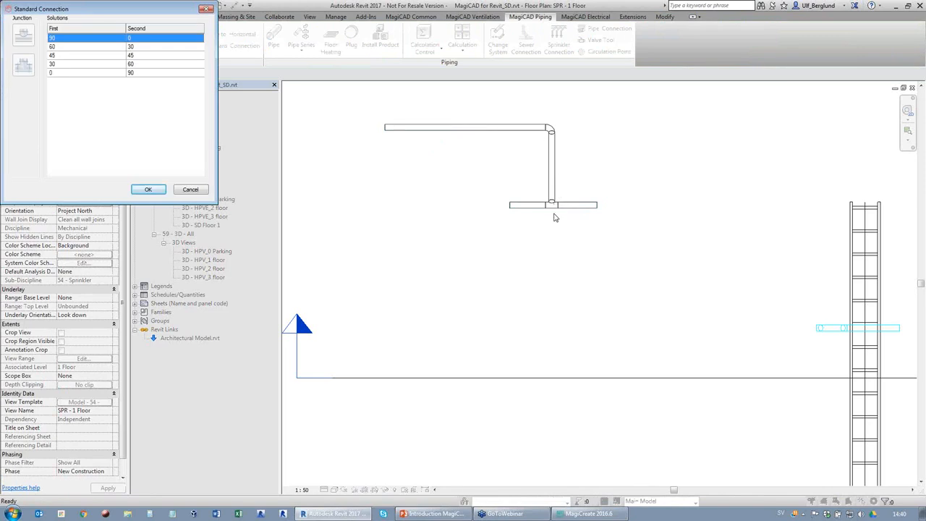
click(72, 46)
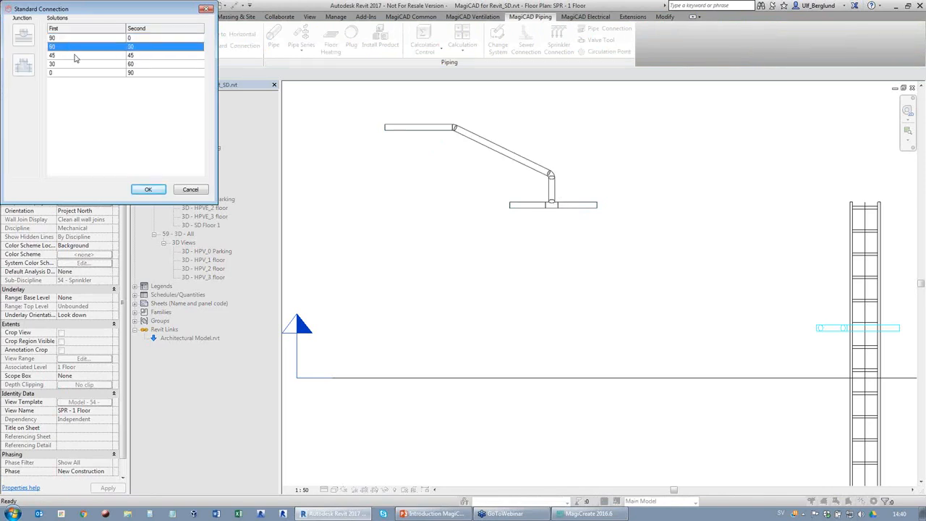
click(76, 57)
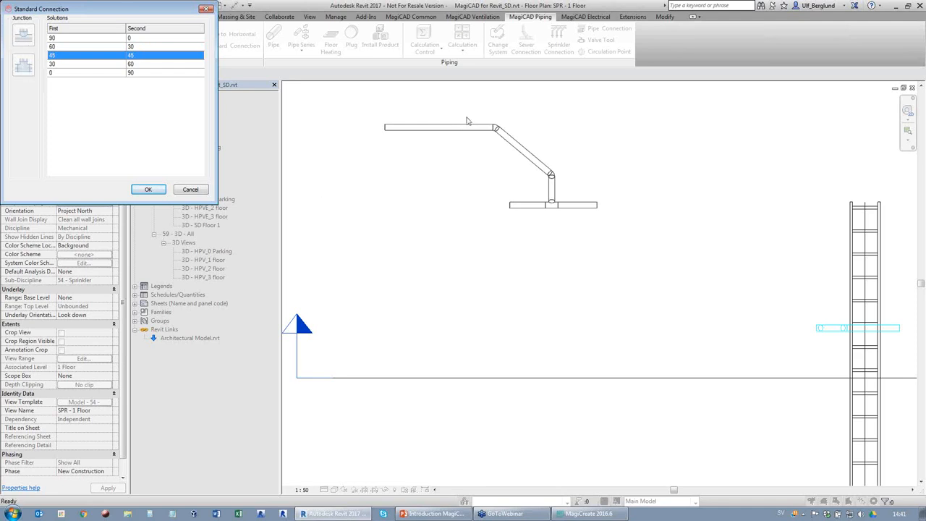
click(92, 65)
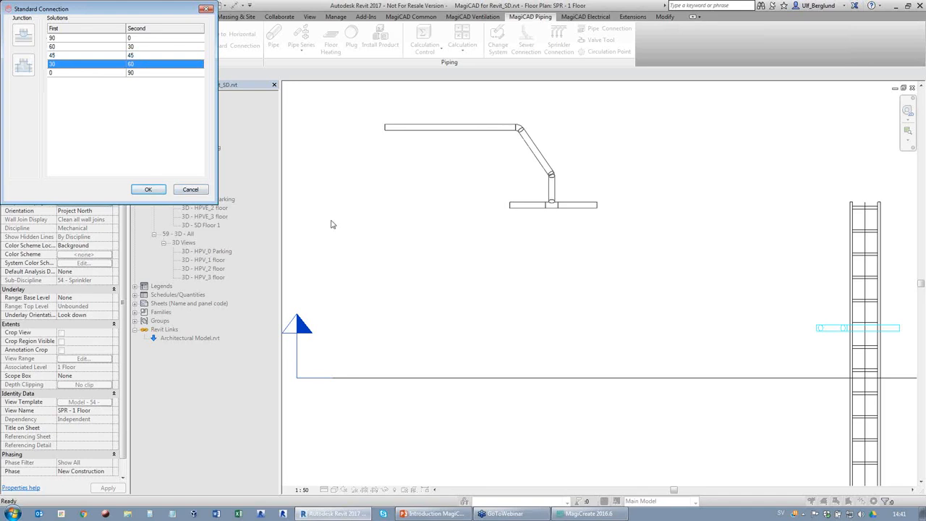
click(148, 188)
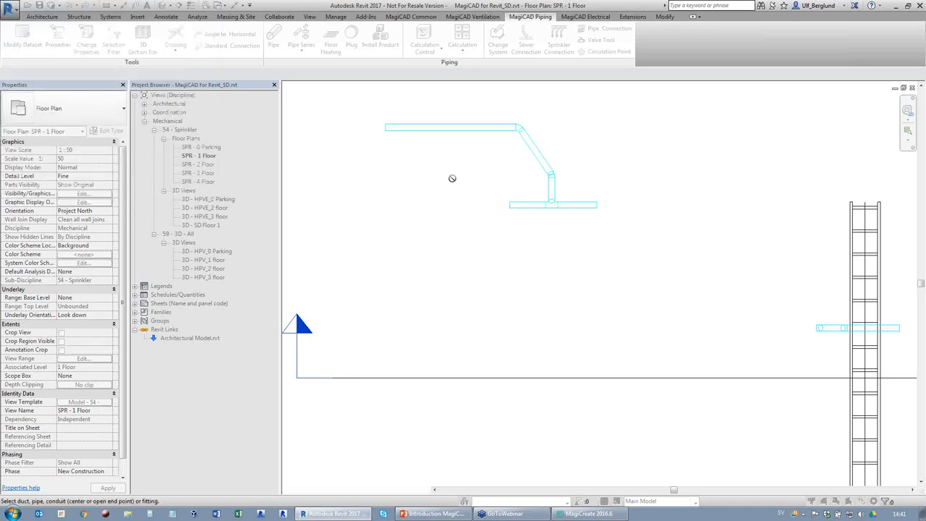
Copy the 2500 mm pipe to the opposite side of the 2000 mm main pipe
click(450, 128)
key(Escape)
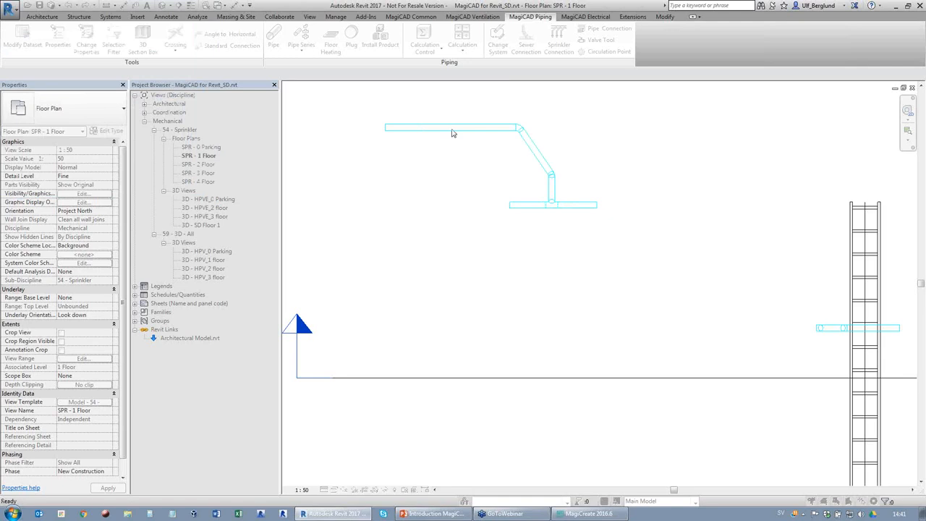
click(453, 129)
ctrl+drag(449, 172, 464, 282)
click(628, 269)
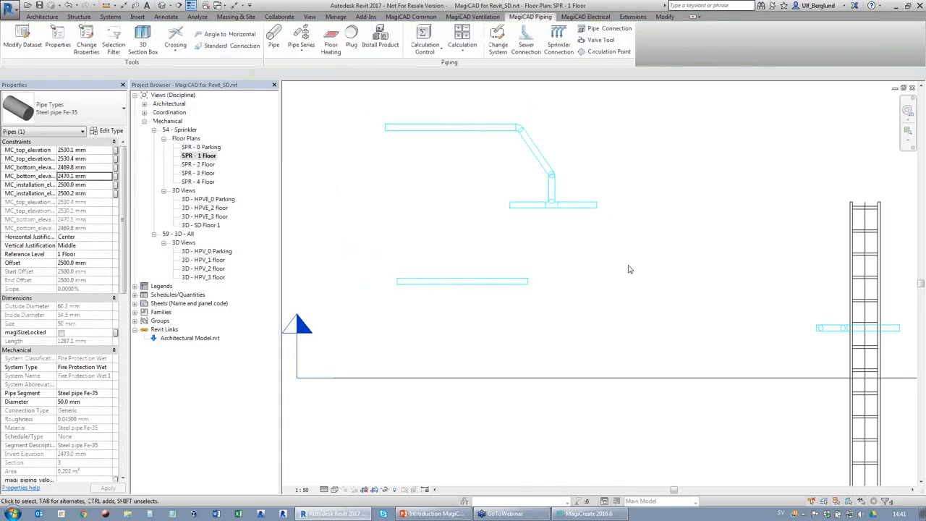
Preview a Standard Connection from the copied pipe to the main pipe's existing junction and cancel it
click(229, 44)
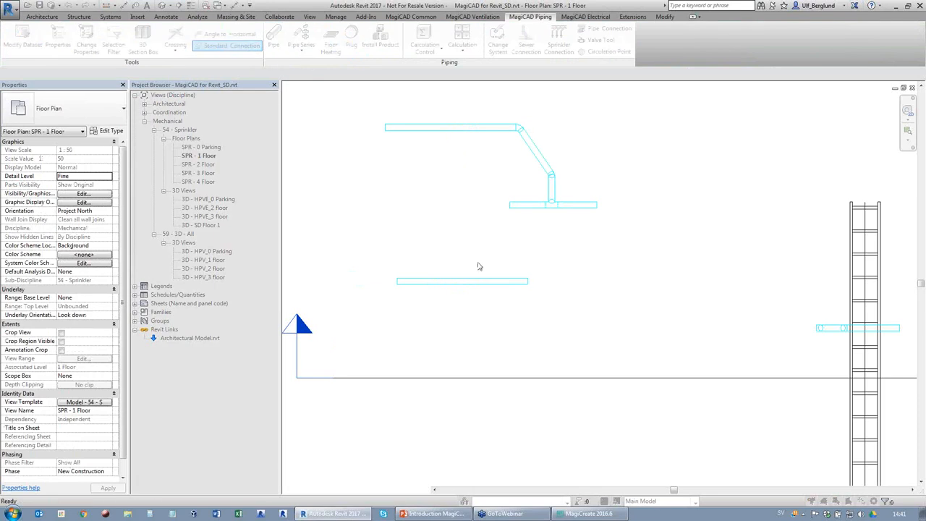
click(530, 282)
click(544, 206)
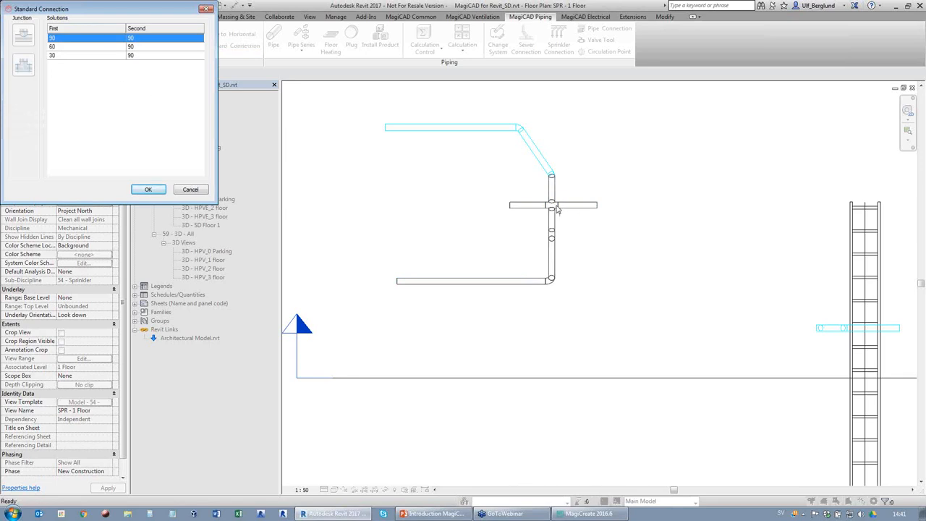
key(Escape)
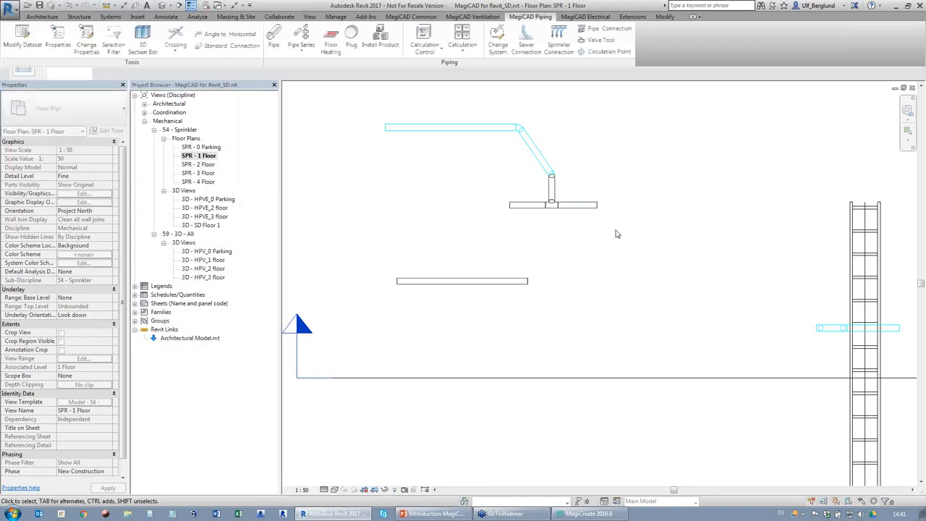
Delete everything except the original 2500 mm pipe and draw a perpendicular 1000 mm pipe from its free end
drag(621, 340, 512, 161)
key(Delete)
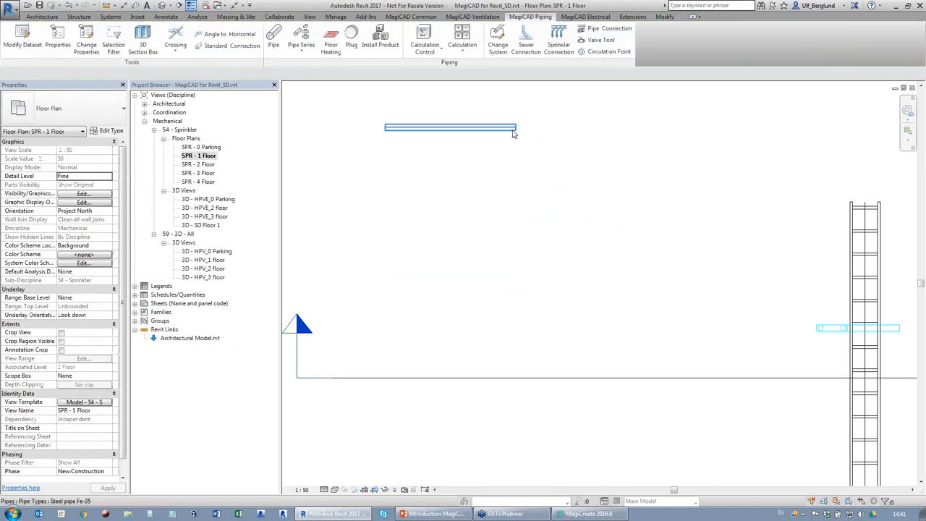
click(518, 129)
right_click(517, 129)
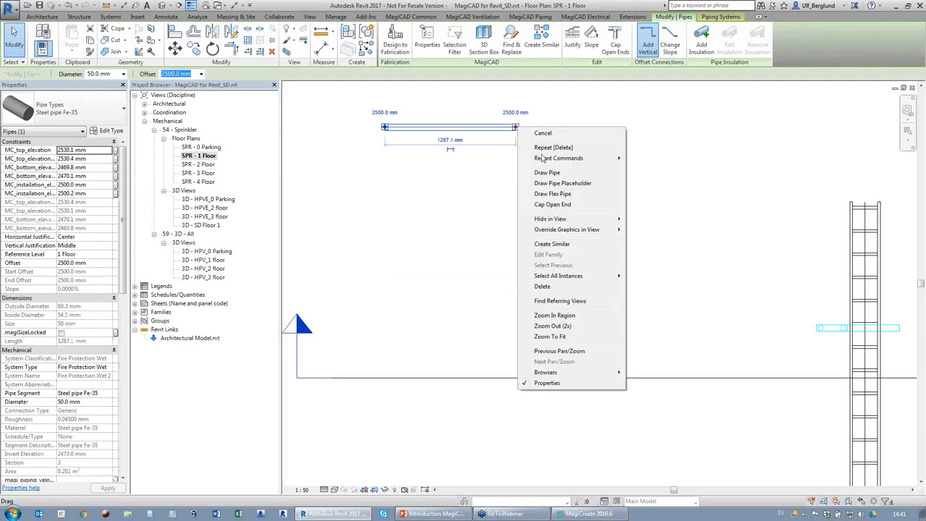
click(551, 176)
click(515, 229)
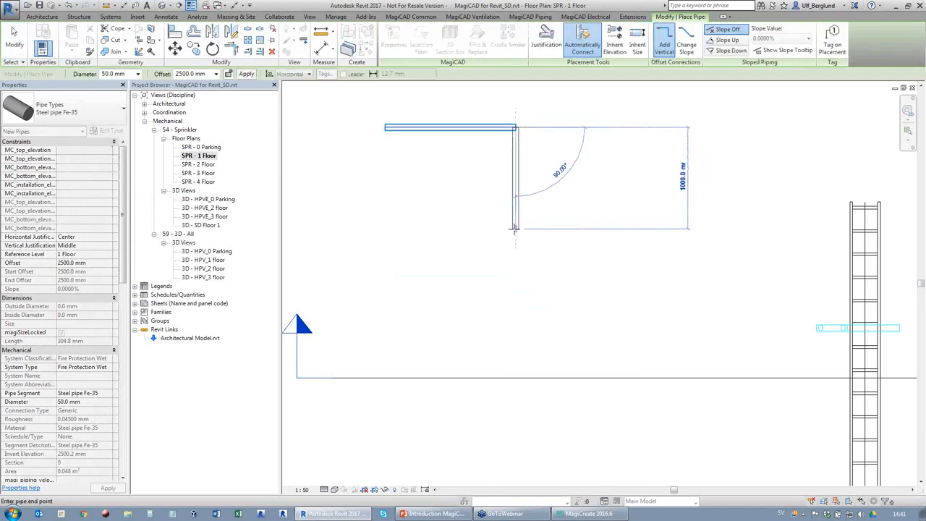
key(Escape)
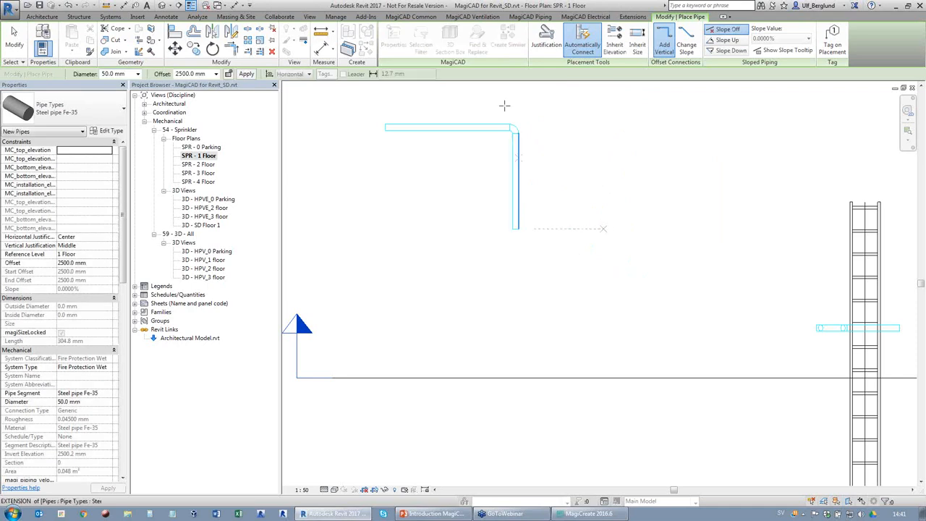
key(Escape)
Mirror a copy of the L-shaped pipe run about a vertical axis beside it
drag(539, 121, 494, 150)
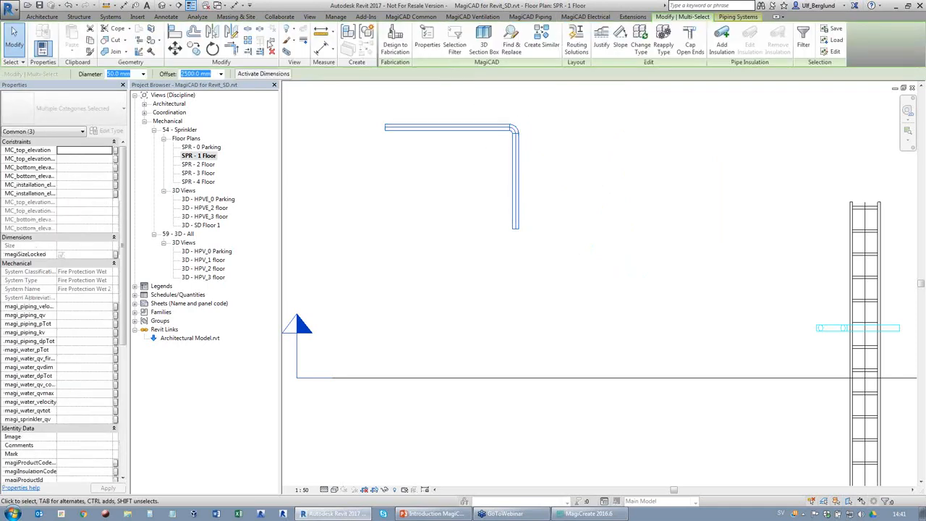
click(239, 38)
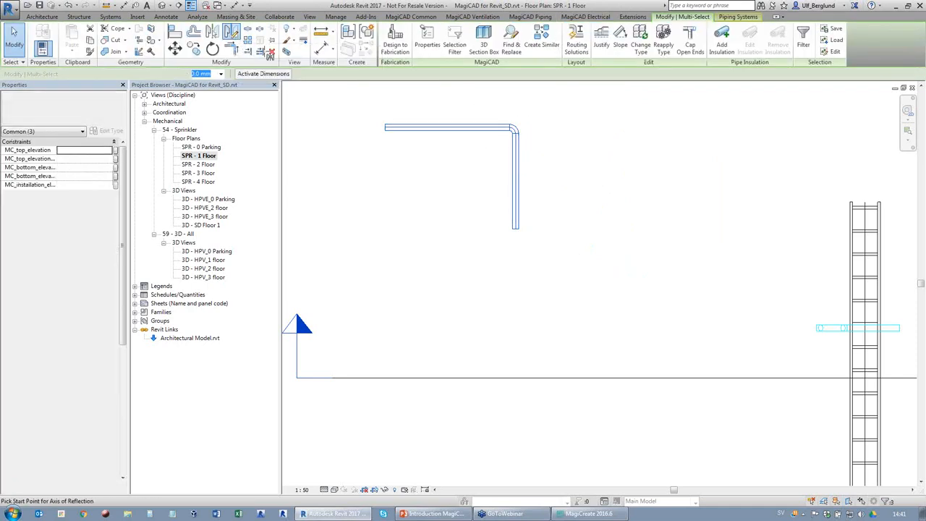
click(546, 237)
click(555, 177)
key(Escape)
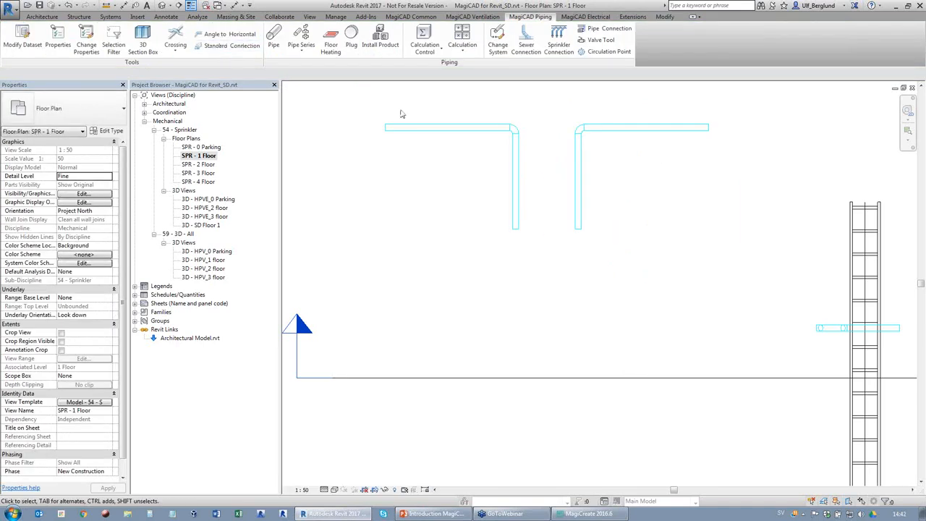
Convert both facing elbows to tees, try joining them with a pipe, and undo the conversion
click(513, 128)
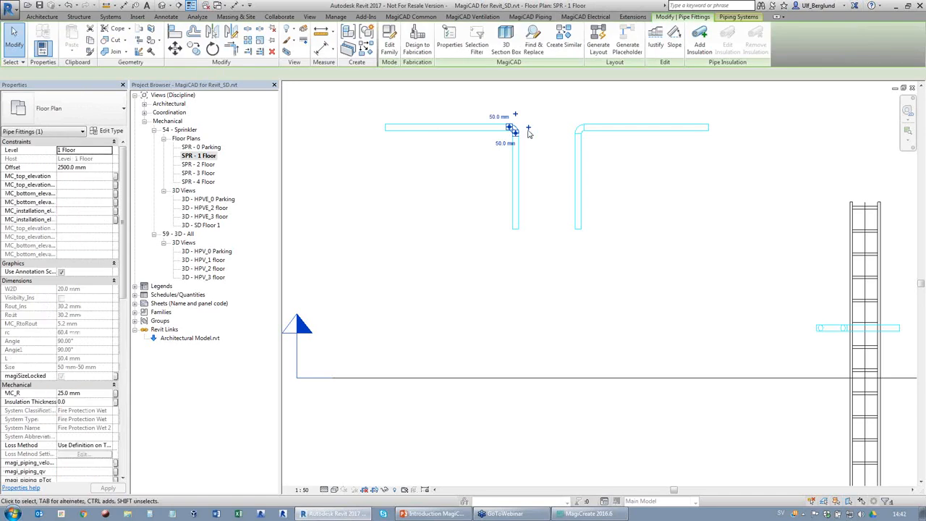
click(579, 130)
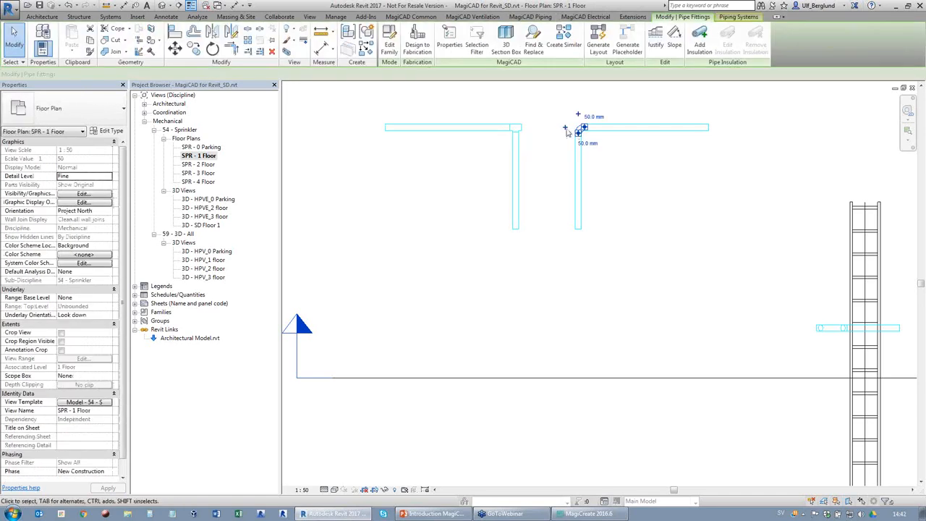
click(564, 128)
click(520, 129)
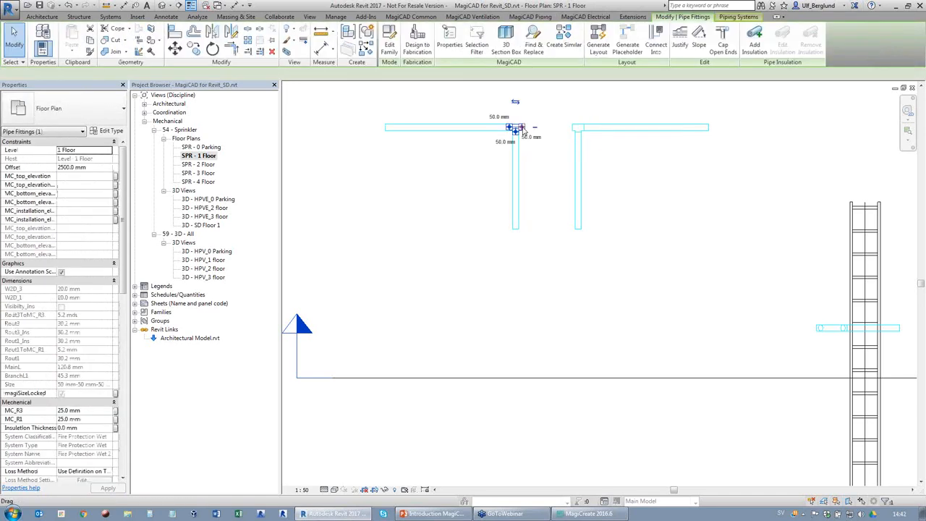
right_click(522, 128)
click(549, 173)
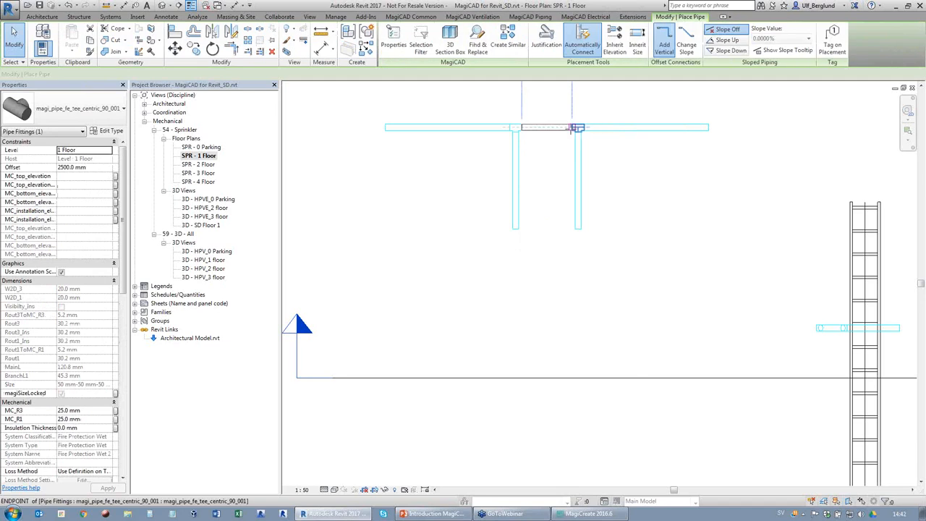
key(Escape)
key(Escape)
key(ctrl+z)
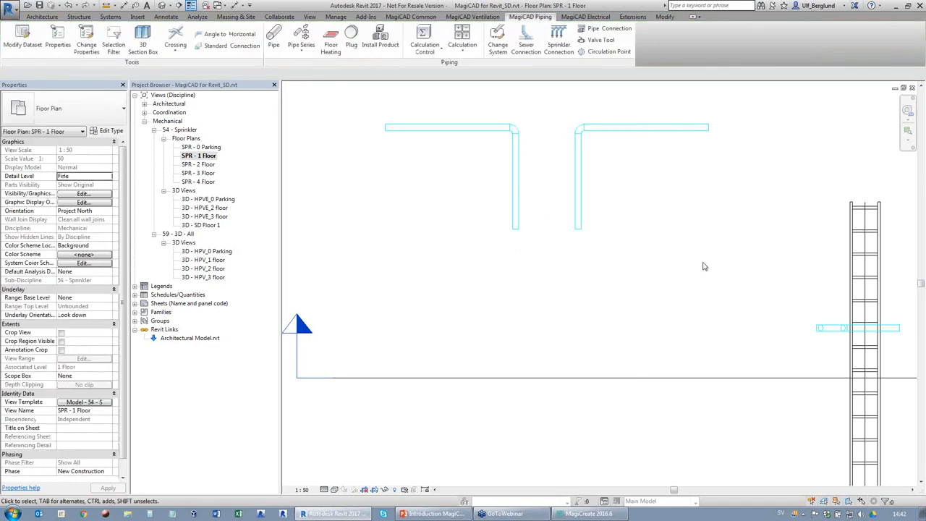
Preview a Standard Connection between the two facing elbows and cancel it
click(227, 45)
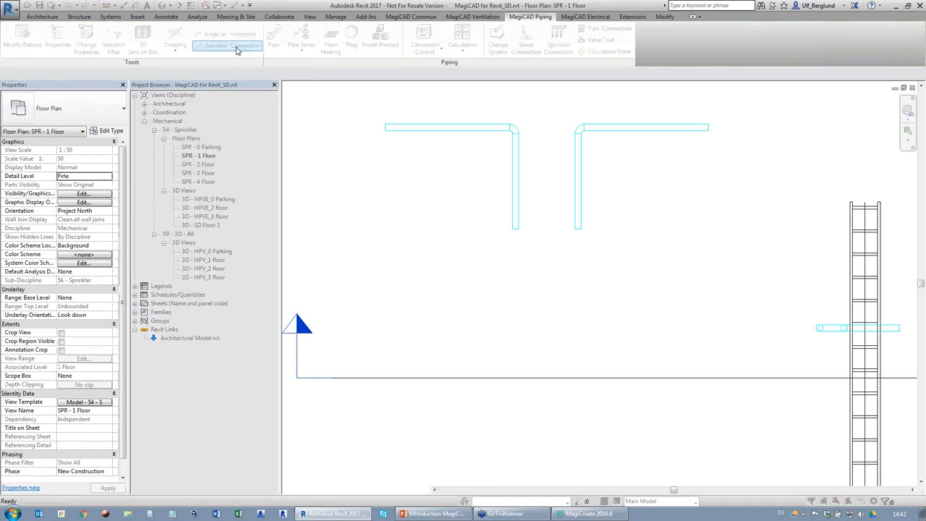
click(512, 130)
click(579, 130)
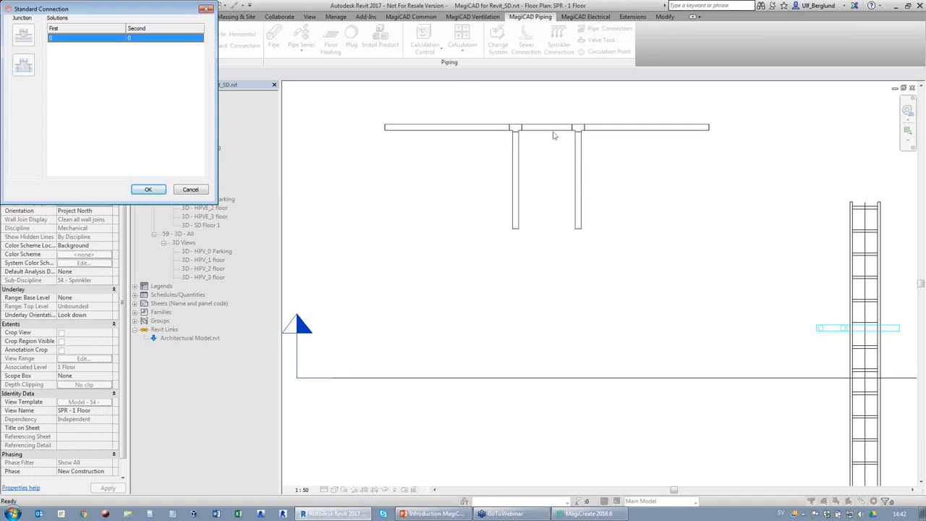
click(192, 192)
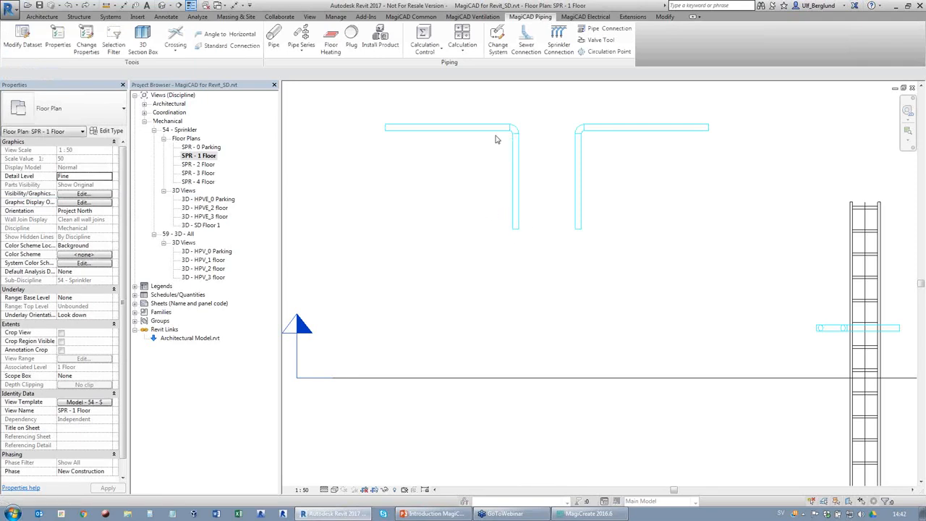
Delete both elbows and the mirrored horizontal pipe, and arrange copies of the vertical pipe into a row of four parallel pipes
drag(674, 103, 526, 124)
key(Delete)
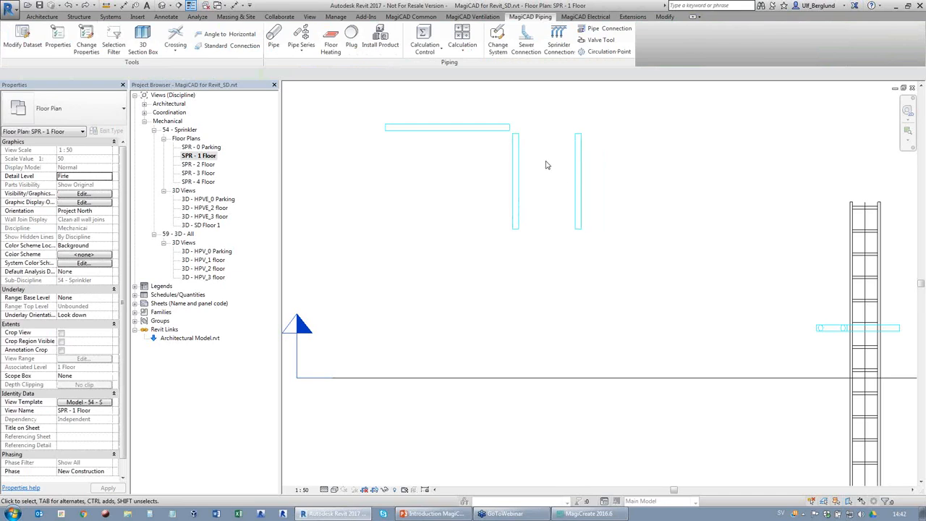
click(571, 178)
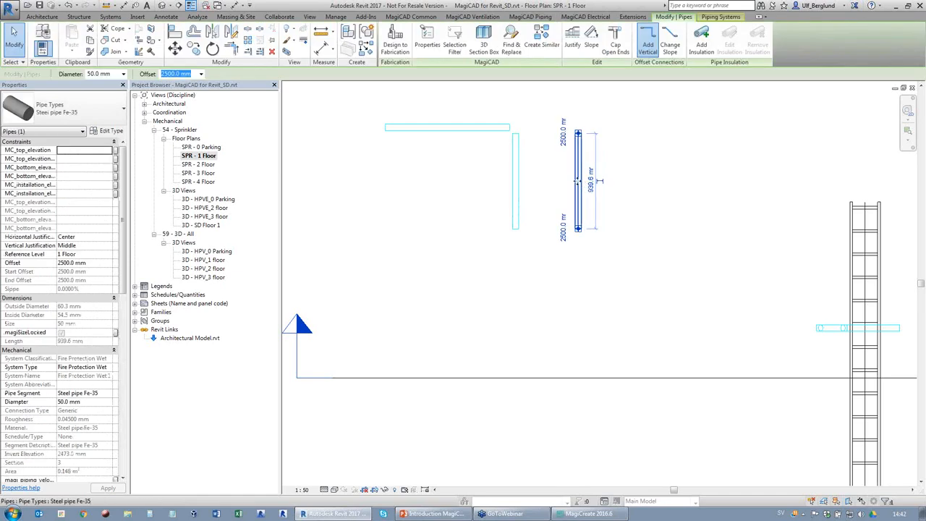
drag(551, 179, 532, 181)
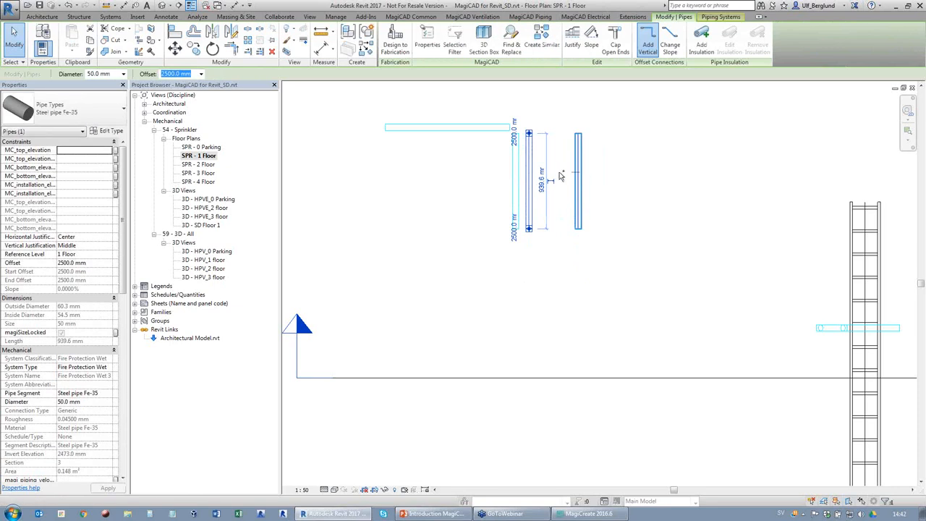
key(Escape)
mouse_move(568, 172)
ctrl+mouse_down()
mouse_move(546, 173)
mouse_move(563, 178)
ctrl+mouse_up()
click(621, 198)
click(581, 173)
Extend the horizontal pipe past the four vertical pipes and move it down so it crosses them all
click(470, 131)
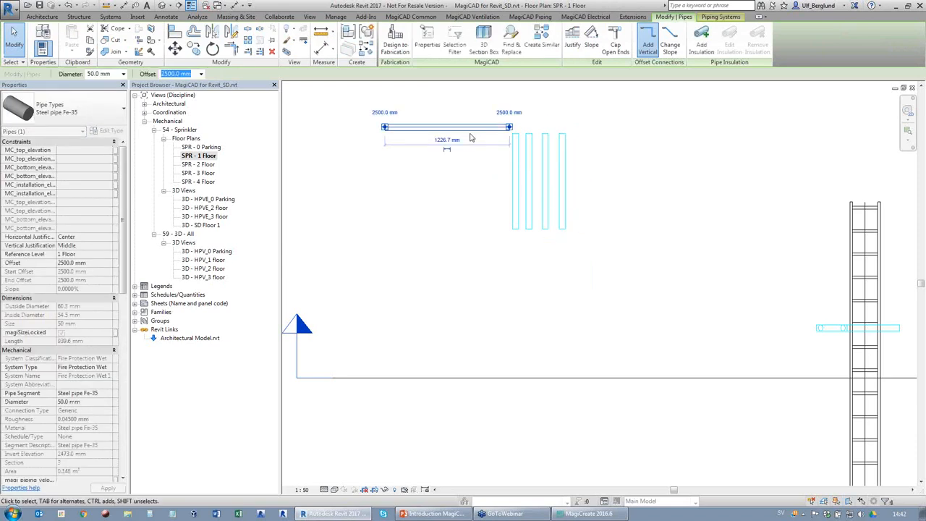
drag(509, 128, 642, 128)
ctrl+drag(461, 128, 460, 155)
click(614, 264)
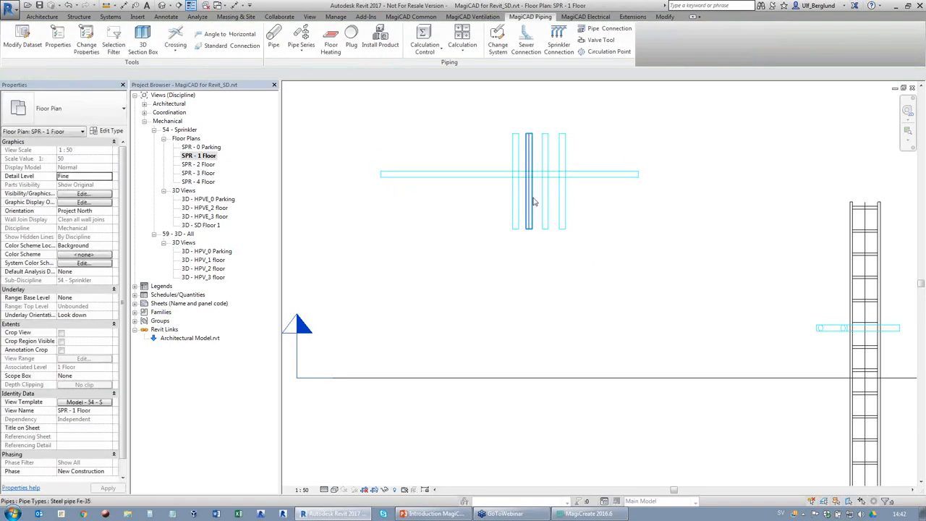
Apply a Crossing to the horizontal pipe so it passes over the four vertical pipes, aligned on top of them at 45 deg
click(515, 150)
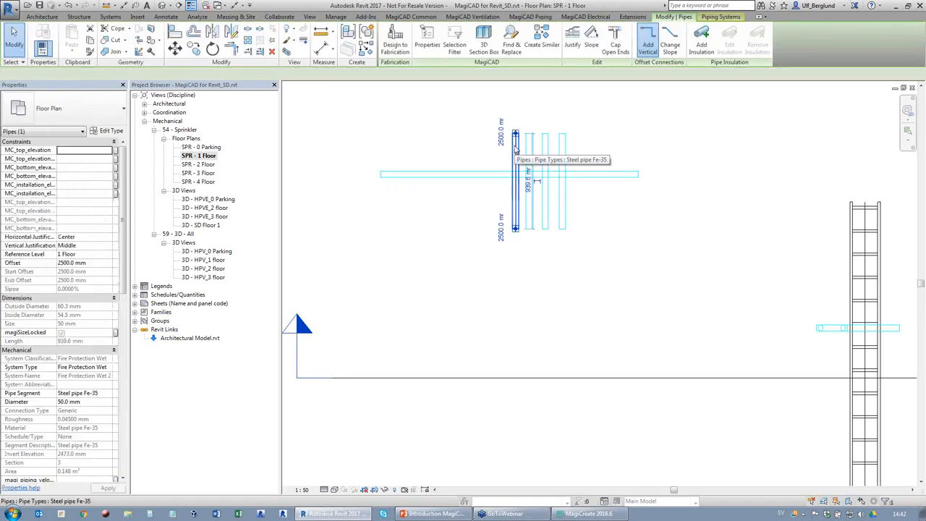
click(484, 173)
drag(584, 203, 488, 234)
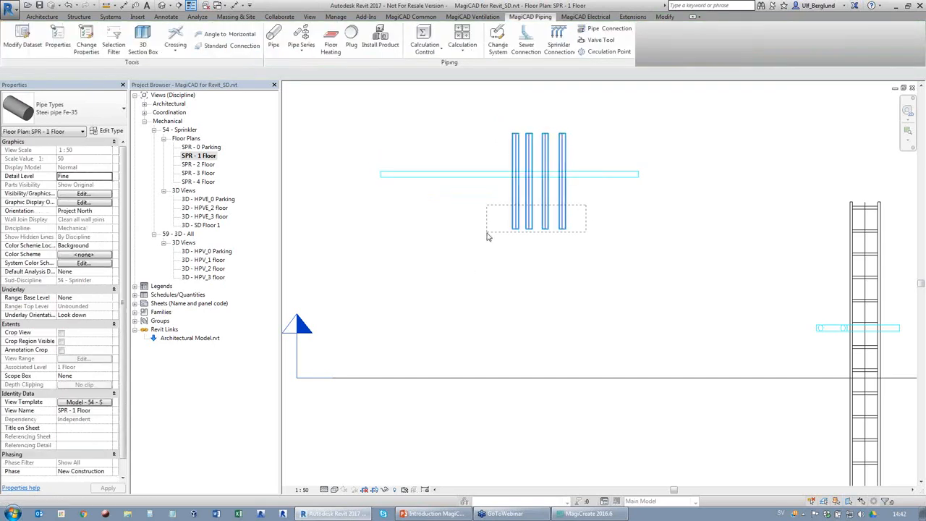
click(583, 279)
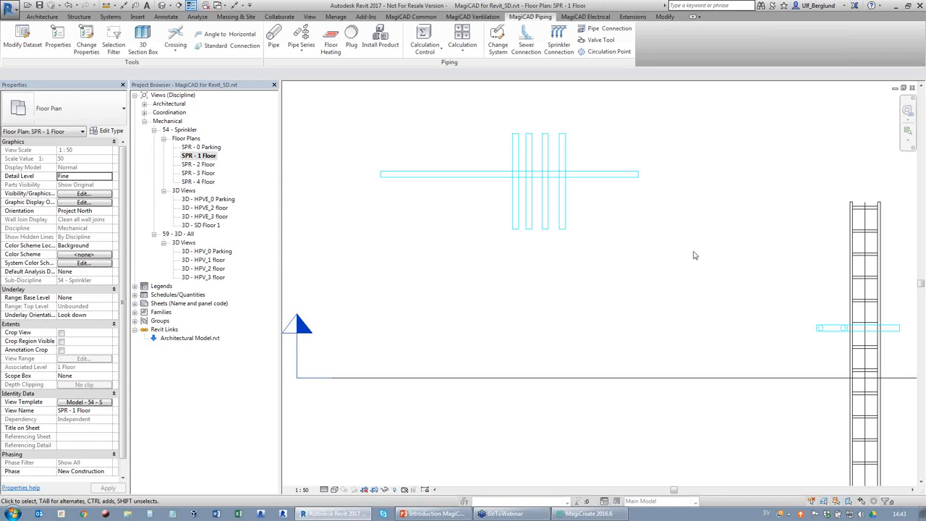
click(175, 45)
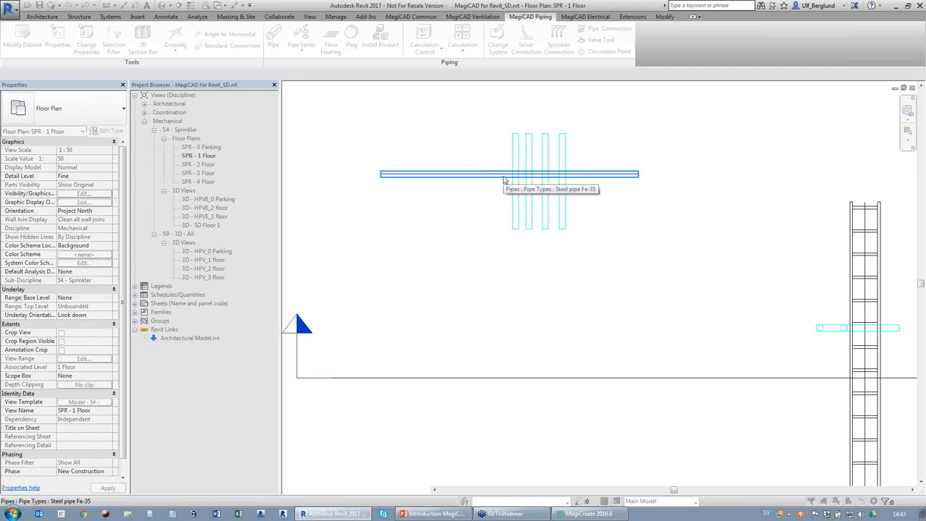
click(576, 173)
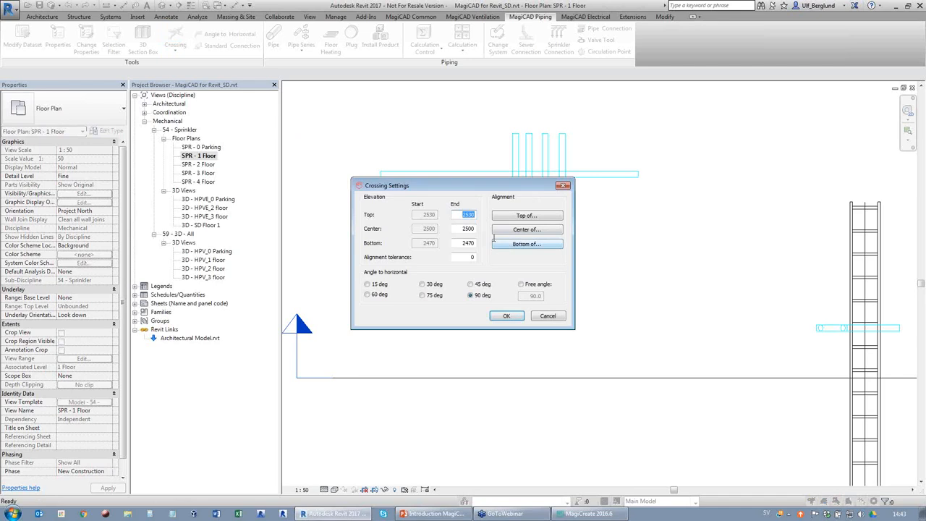
click(527, 216)
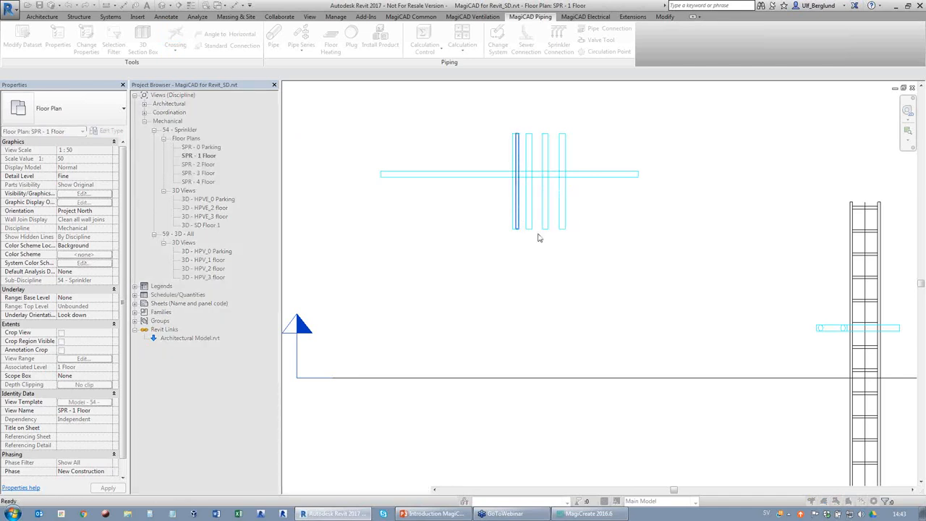
click(519, 214)
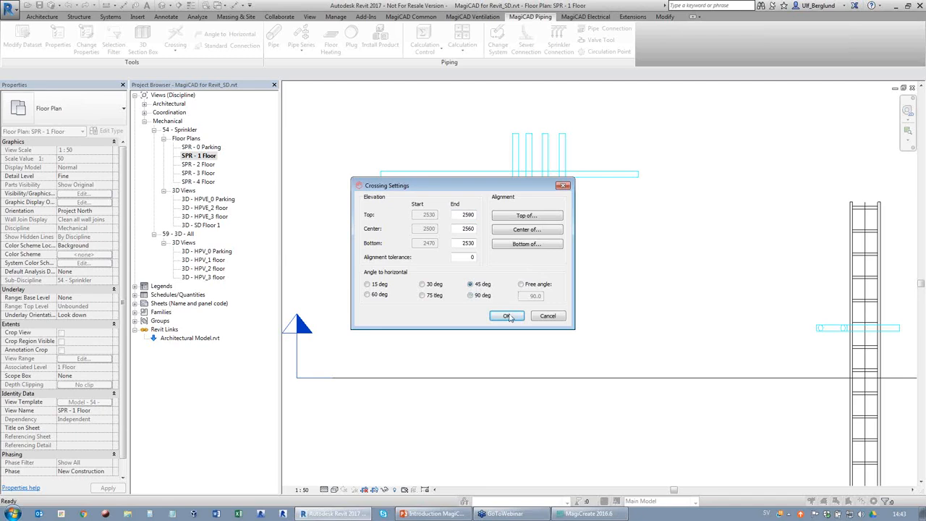
click(510, 317)
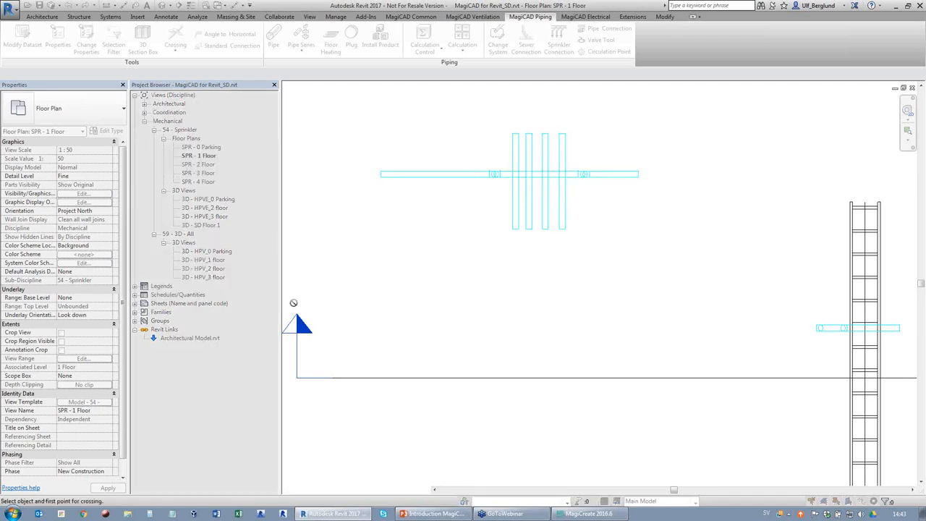
key(Escape)
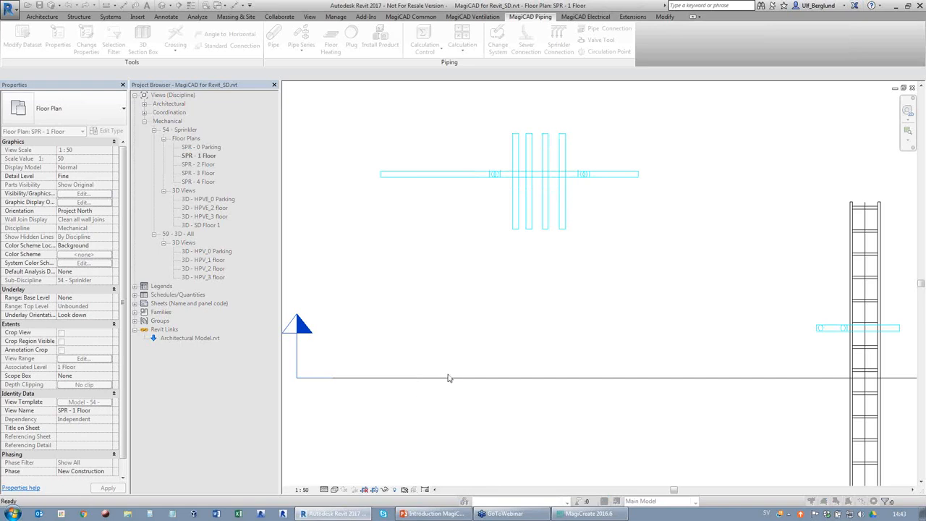
Delete the section marker below the pipes together with its view, Section 1
click(449, 378)
key(Delete)
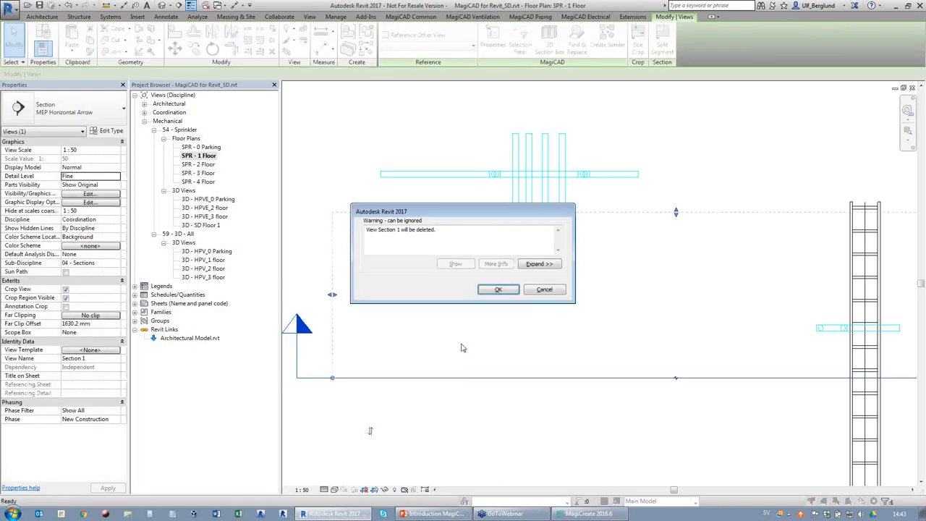
click(498, 290)
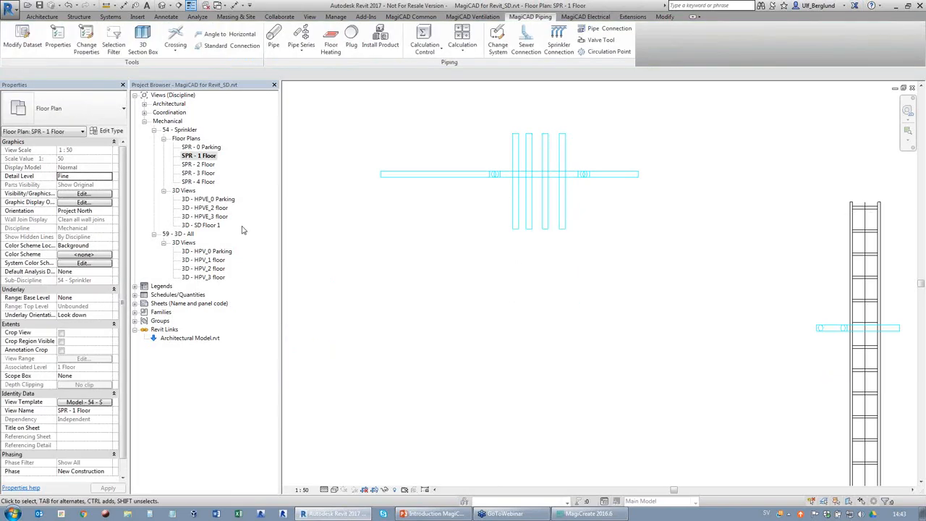
Open the 3D - HPV_1 floor view at the crossing pipes and tile all open views
double_click(213, 262)
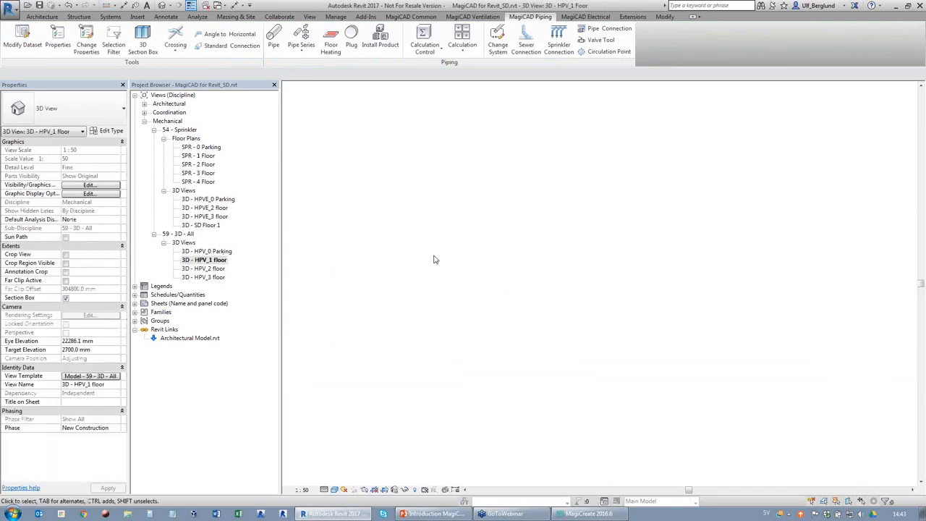
scroll(312, 209, up, 5)
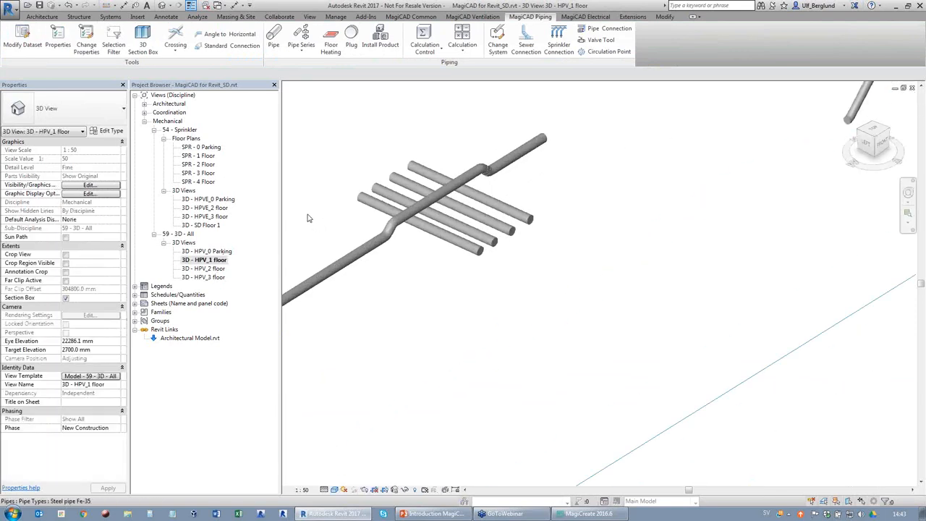
key(w)
key(t)
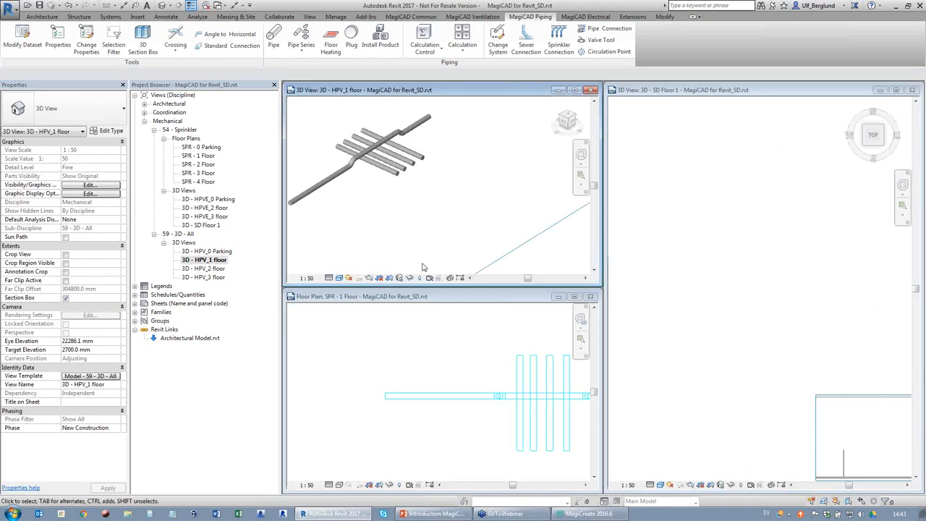
Undo the crossing on the horizontal pipe in the SPR - 1 Floor plan
click(394, 360)
scroll(275, 314, down, 5)
scroll(426, 370, up, 4)
scroll(401, 353, up, 2)
middle_drag(473, 375, 582, 413)
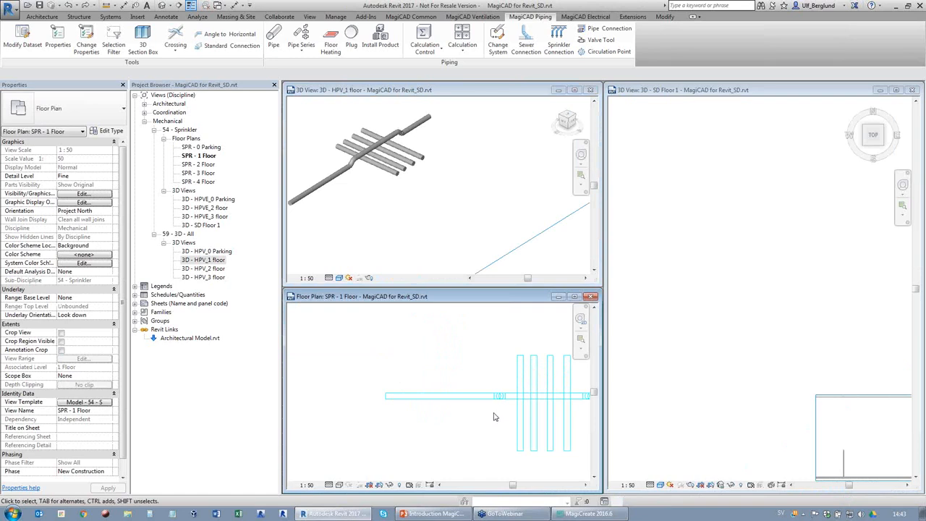
scroll(278, 372, down, 2)
scroll(516, 407, up, 4)
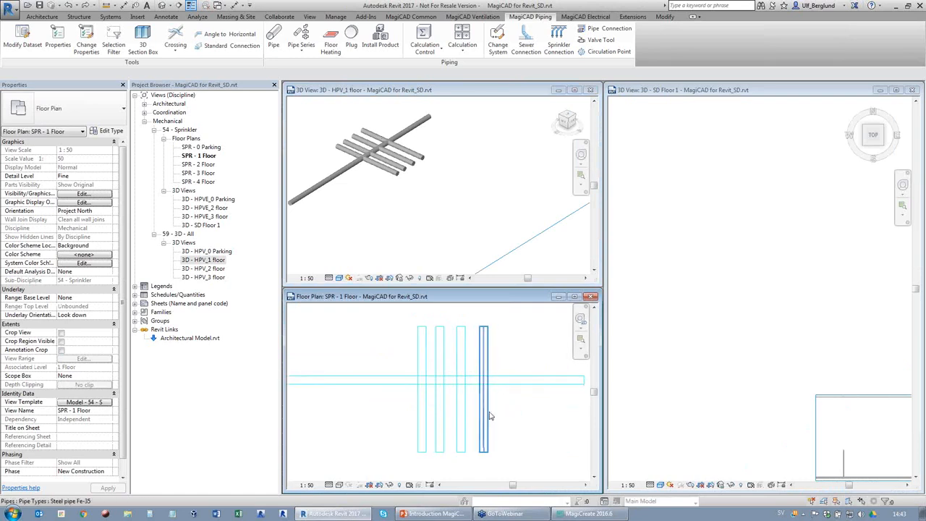
Apply a Multi-Crossing to the four vertical pipes between points on both sides of the horizontal pipe, aligned to the top of that pipe
click(176, 52)
click(190, 88)
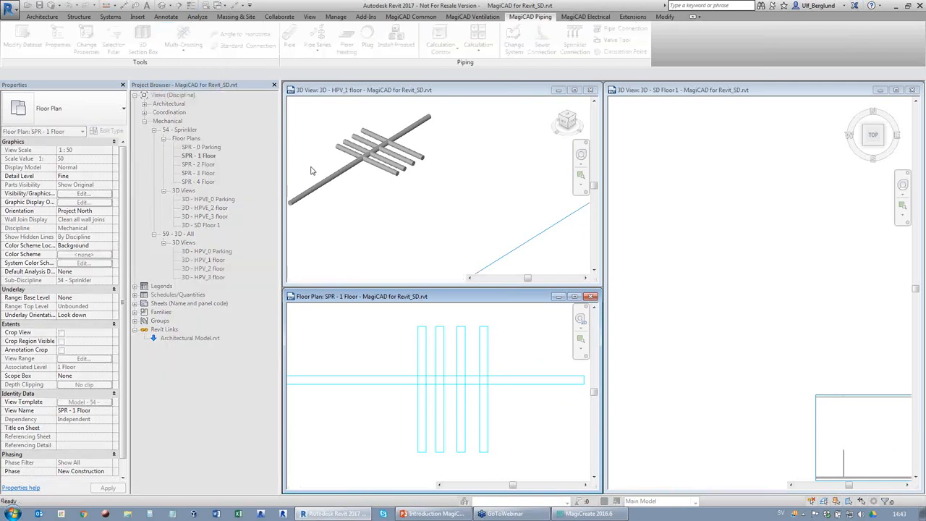
click(423, 415)
click(423, 360)
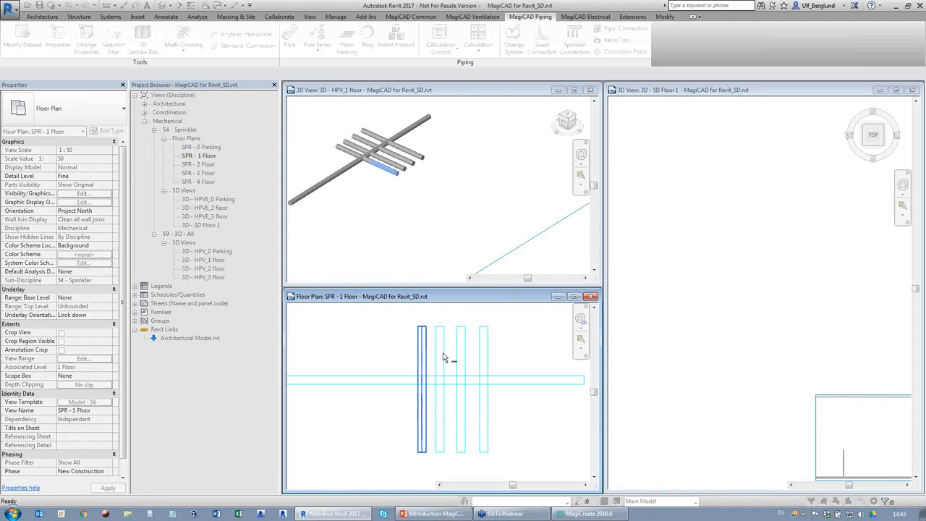
click(440, 413)
click(459, 411)
click(483, 416)
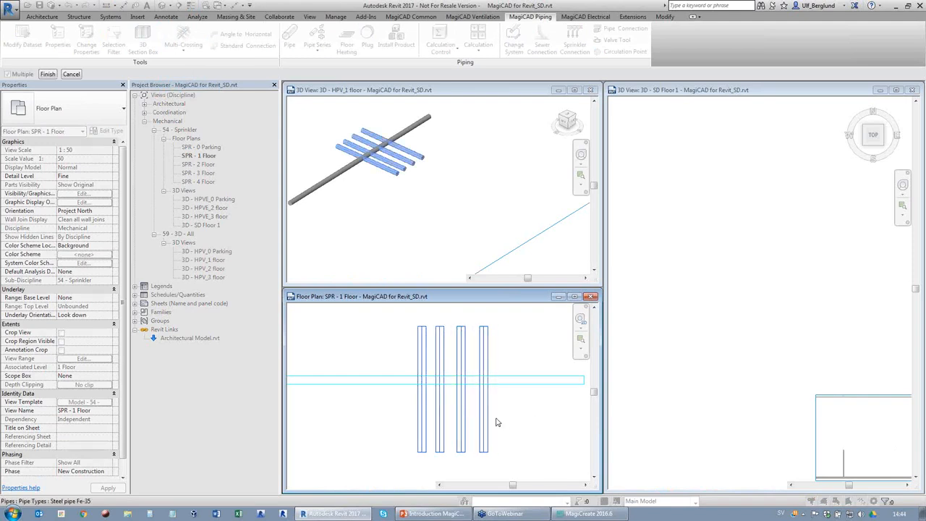
click(47, 74)
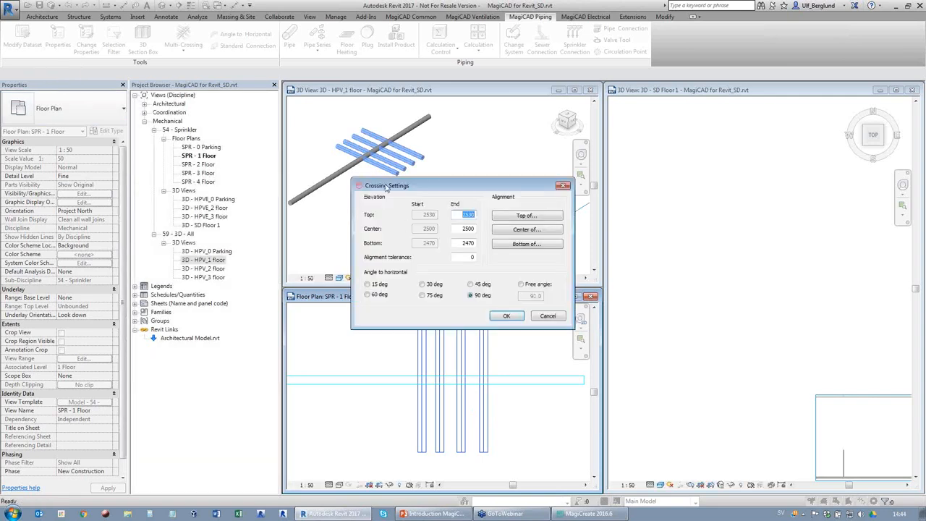
click(528, 217)
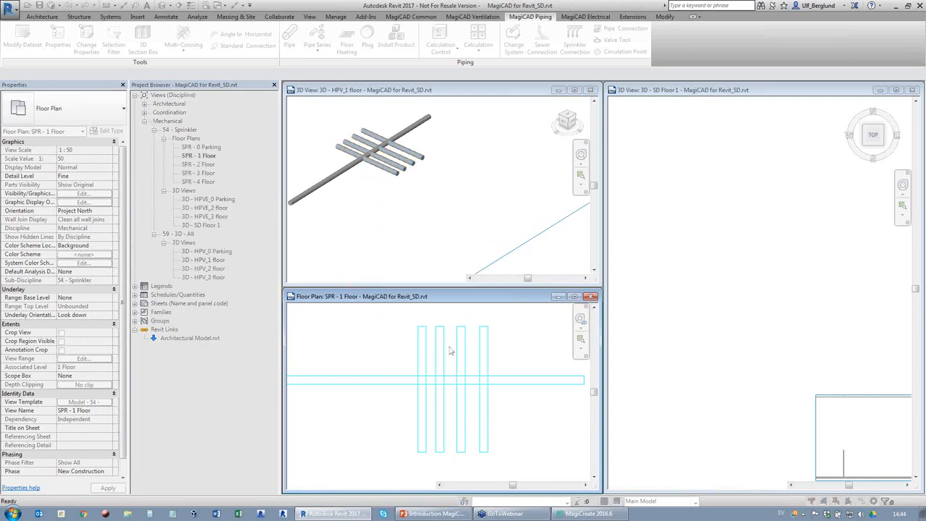
click(396, 384)
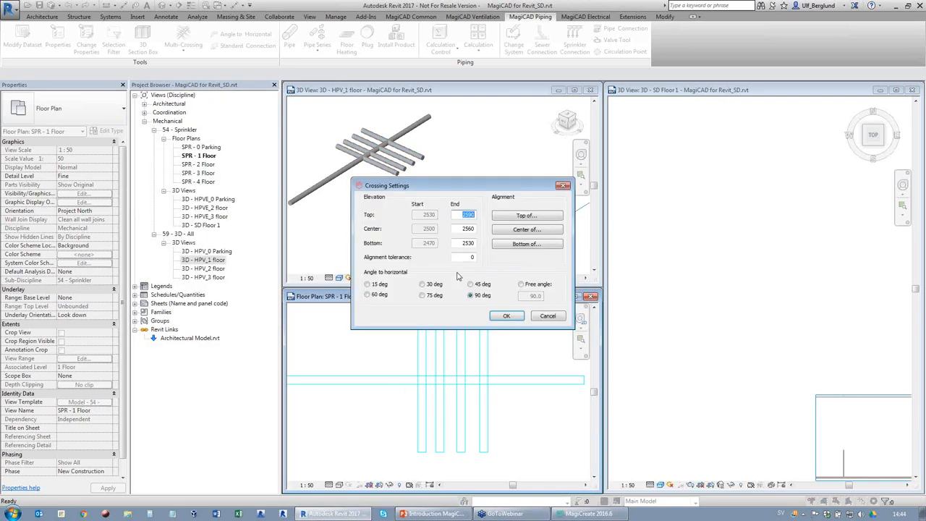
click(506, 316)
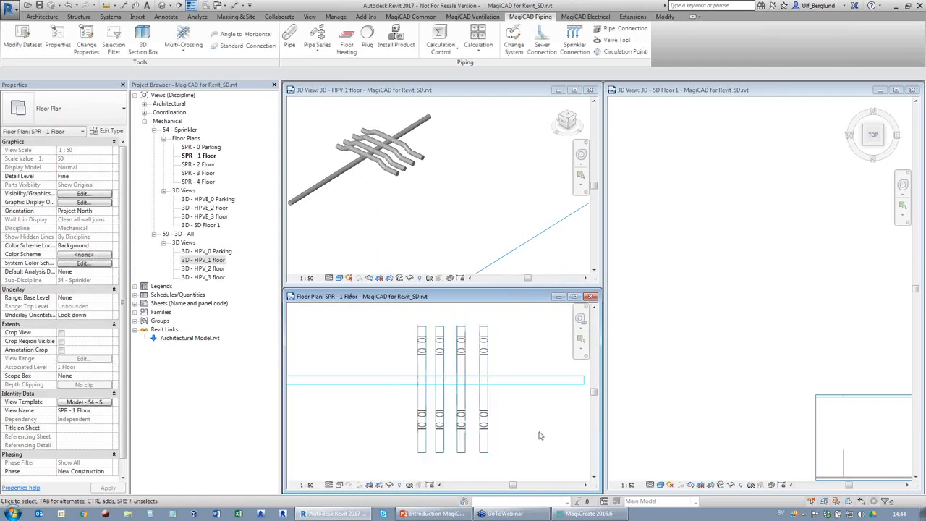
Look at the crossed pipes in the 3D - HPV_1 floor view, close both 3D views and maximize the SPR - 1 Floor plan
click(354, 118)
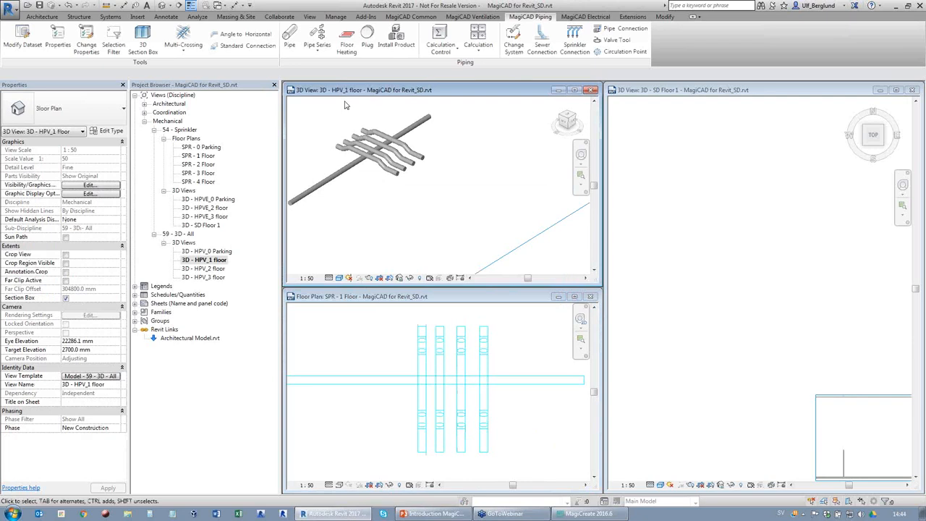
scroll(348, 110, up, 3)
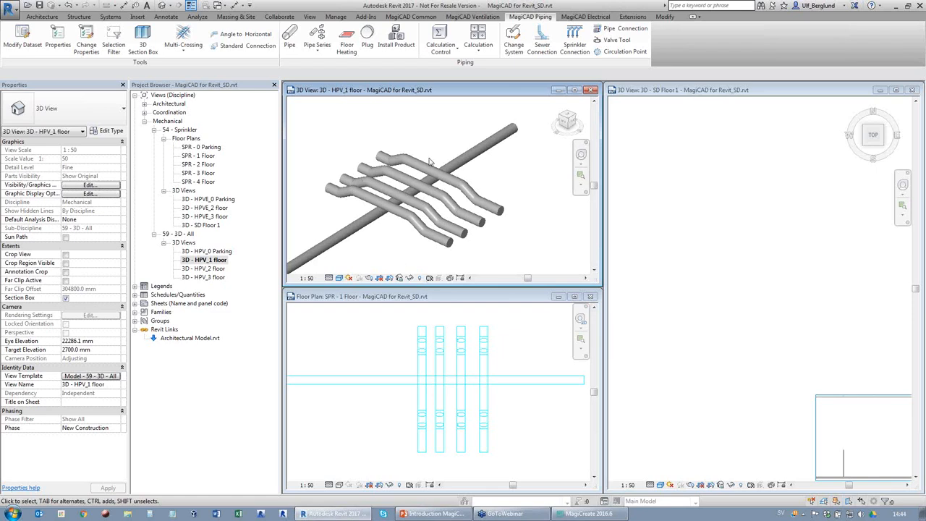
click(912, 91)
click(592, 91)
double_click(496, 294)
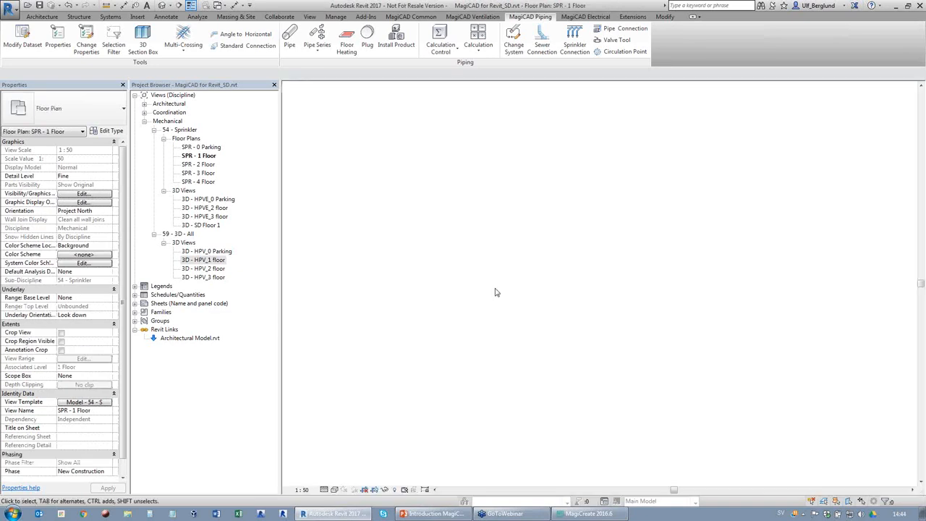
Delete all the crossing pipes and the cable ladder together with the Section 1 marker and its view
scroll(511, 320, down, 5)
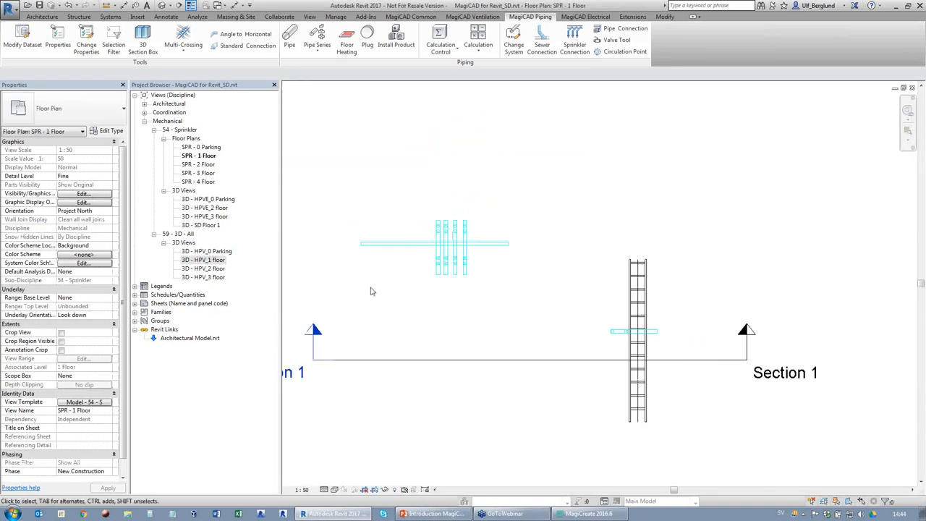
drag(312, 198, 706, 370)
key(Delete)
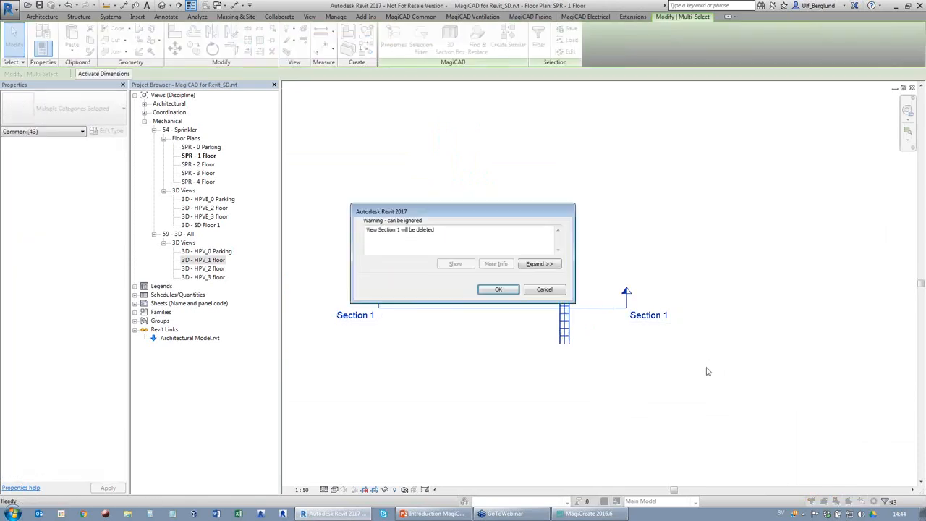
click(498, 290)
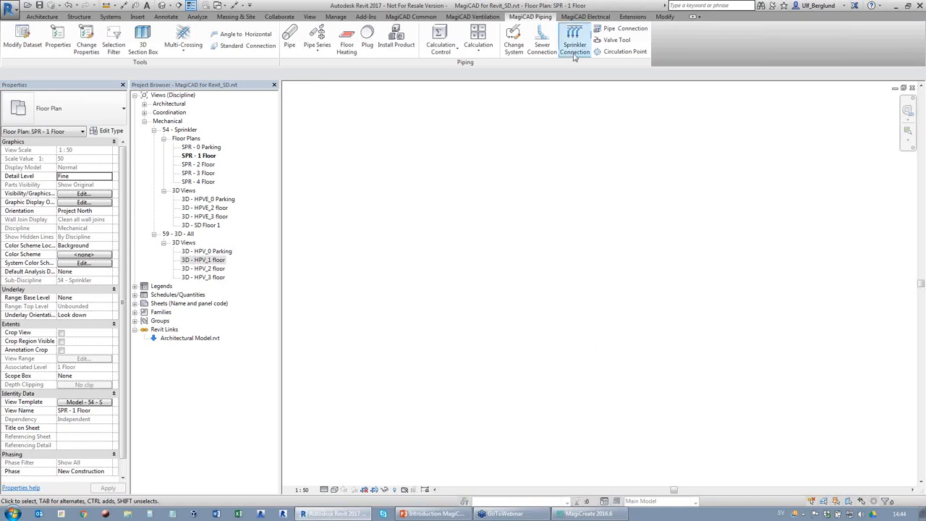
Try to draw a 15 mm pipe from the upper sprinkler in the second office room toward the sprinkler below it
scroll(341, 295, down, 5)
scroll(537, 217, up, 5)
scroll(406, 223, up, 4)
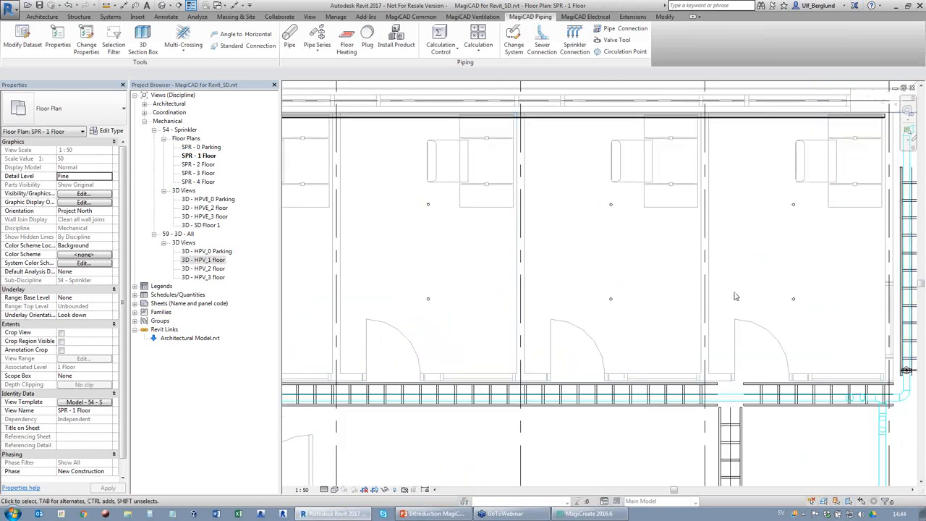
scroll(716, 177, down, 2)
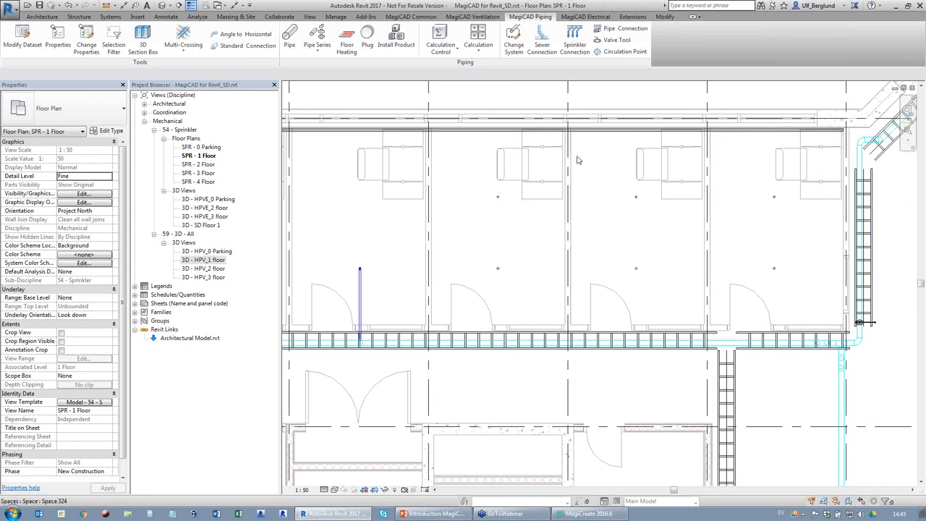
click(498, 198)
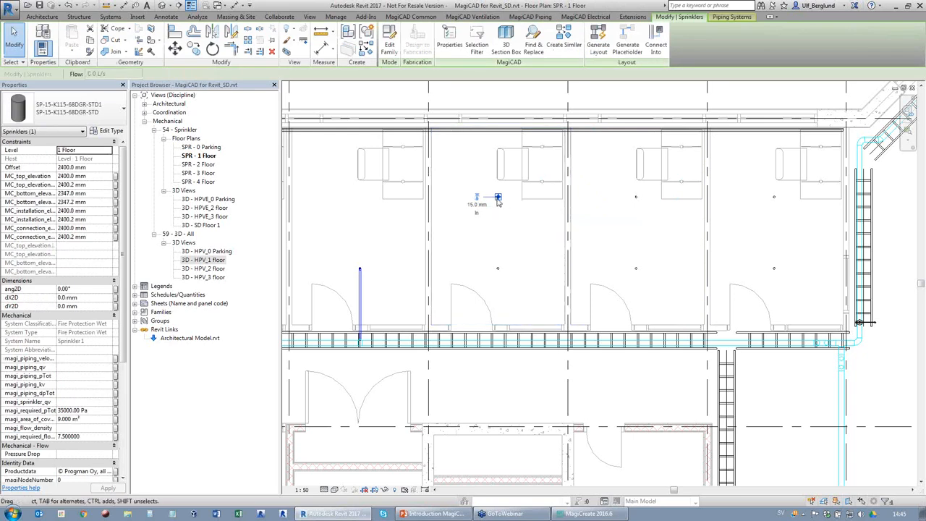
click(476, 199)
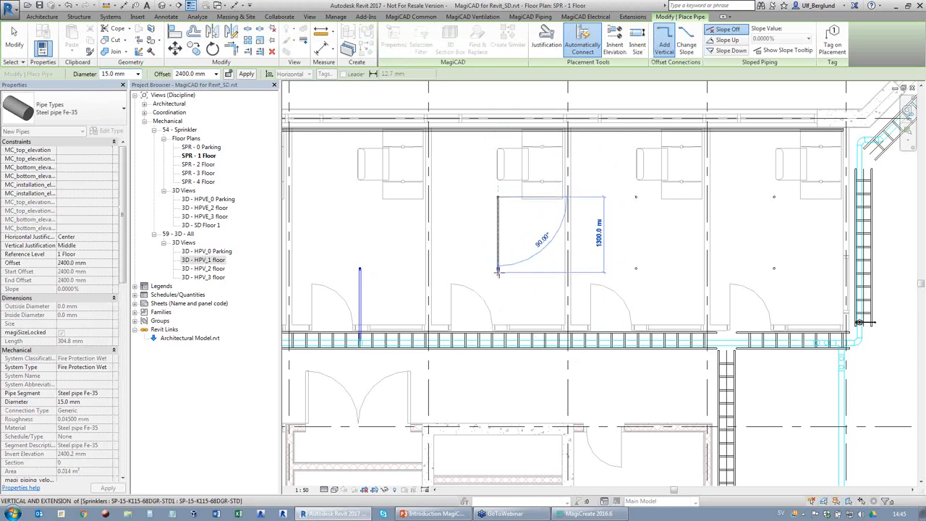
key(Escape)
key(Escape)
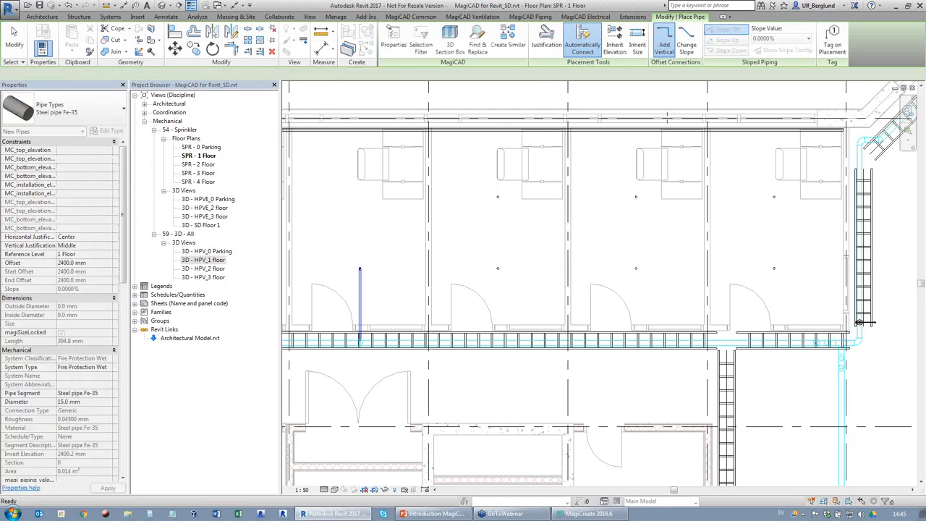
key(Escape)
Start a Sprinkler Connection with the first connection type from the six unconnected sprinklers in the three office rooms to the corridor main pipe
click(575, 50)
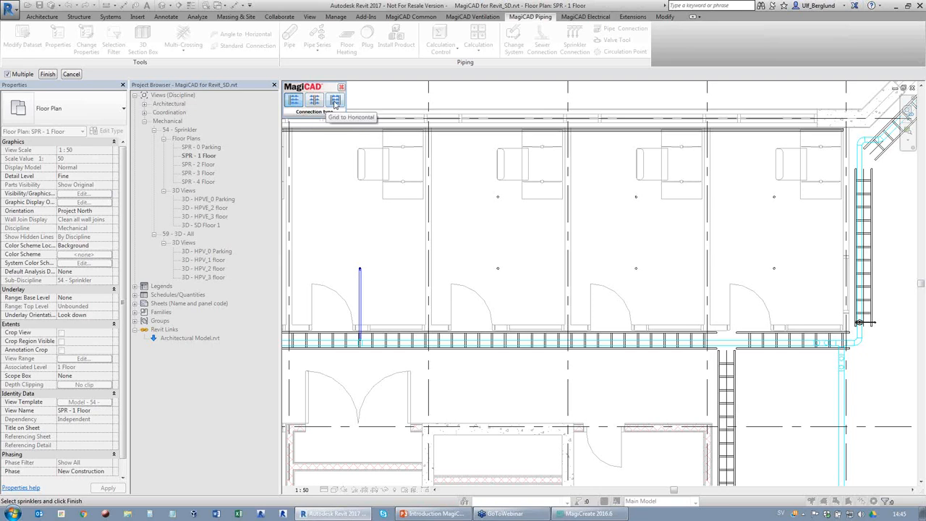
click(293, 104)
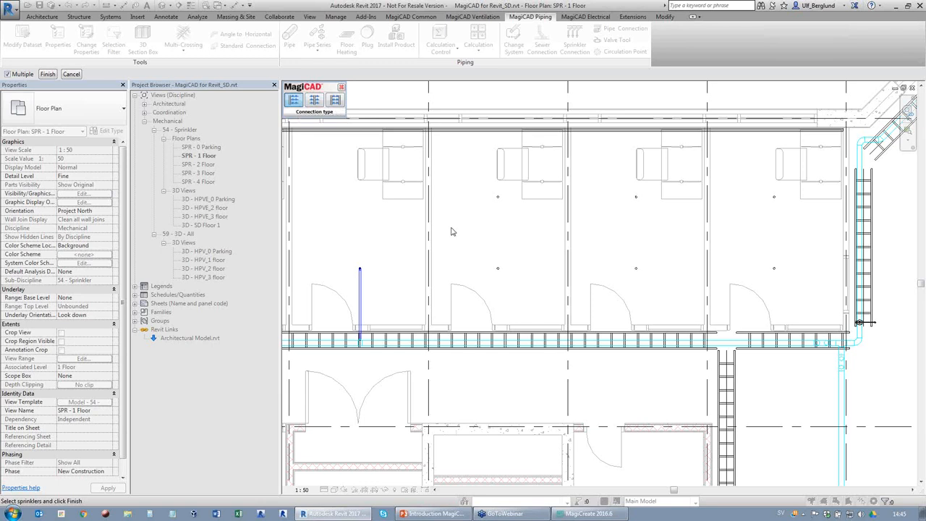
drag(455, 188, 800, 293)
click(47, 74)
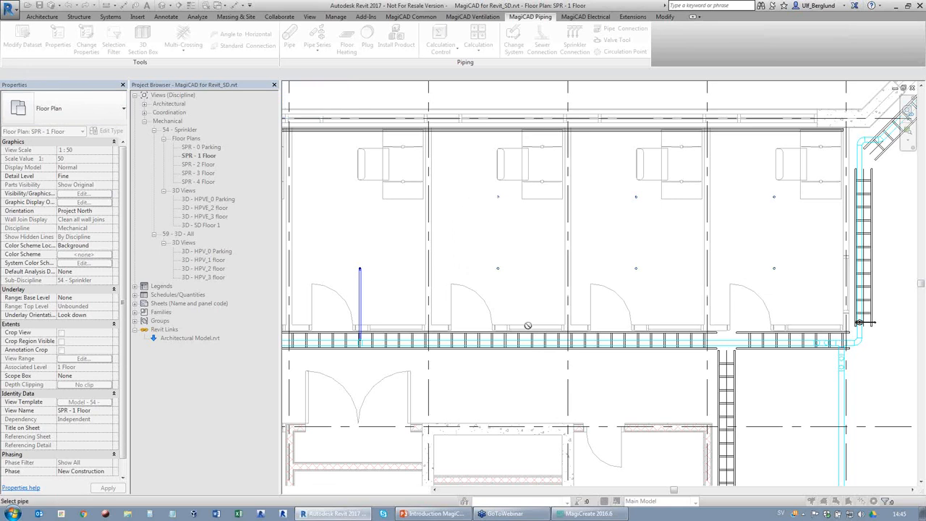
click(533, 345)
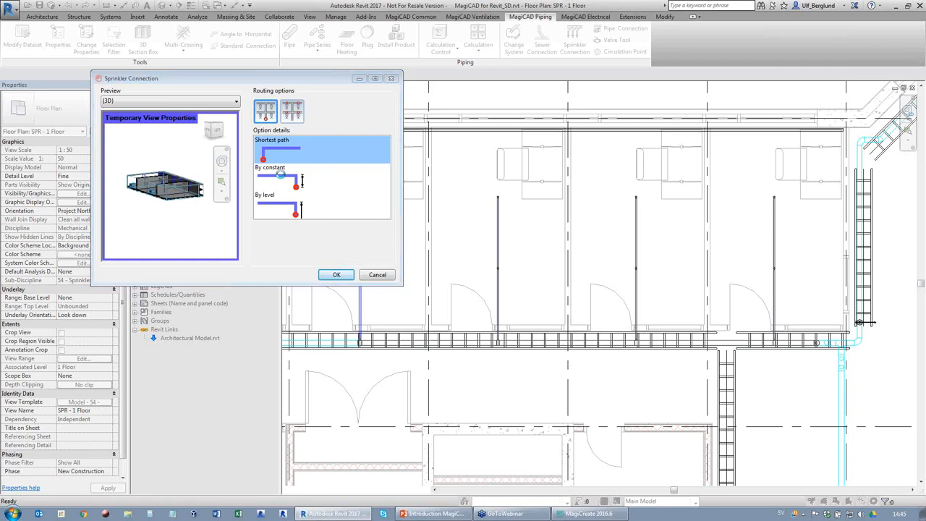
Route the sprinkler branches by constant with a dh of 100 mm
click(281, 175)
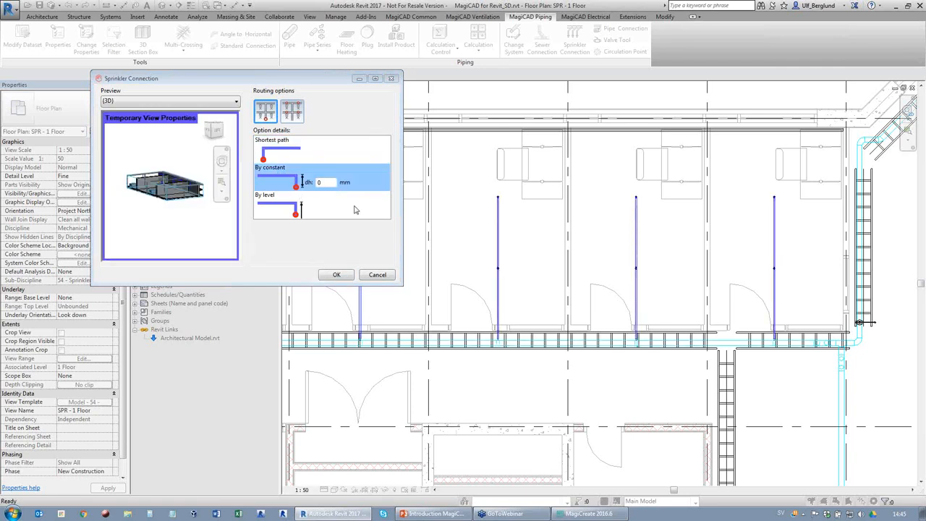
click(325, 182)
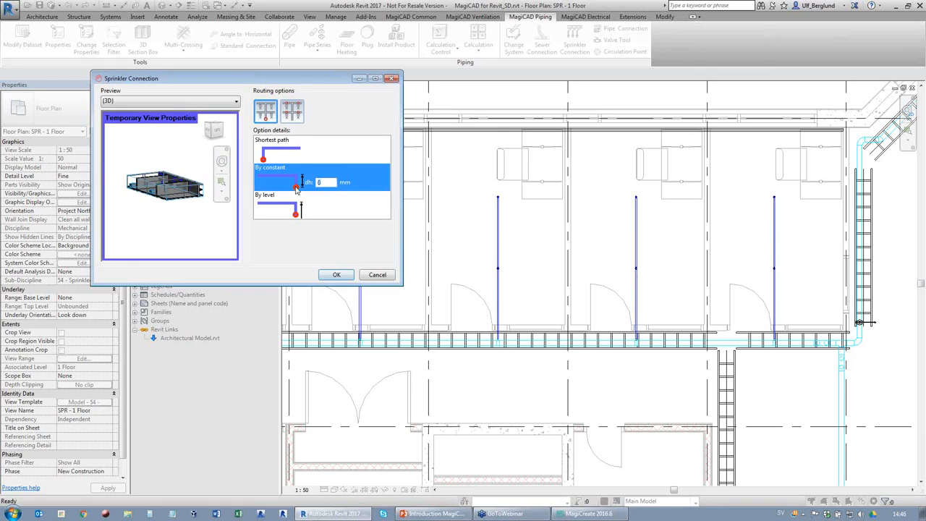
text(100)
click(261, 229)
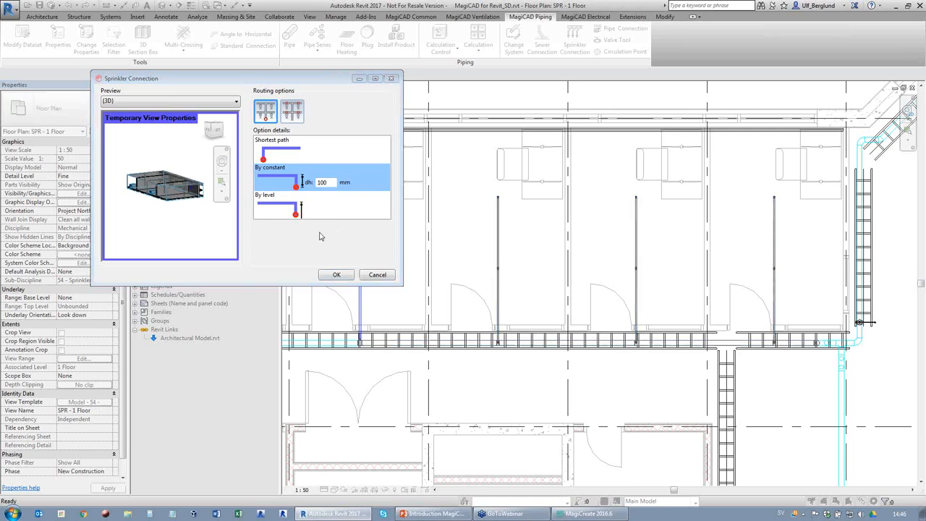
Examine the branch connection to the main pipe up close in the 3D preview, from different angles
click(128, 161)
scroll(128, 162, up, 3)
scroll(176, 212, up, 5)
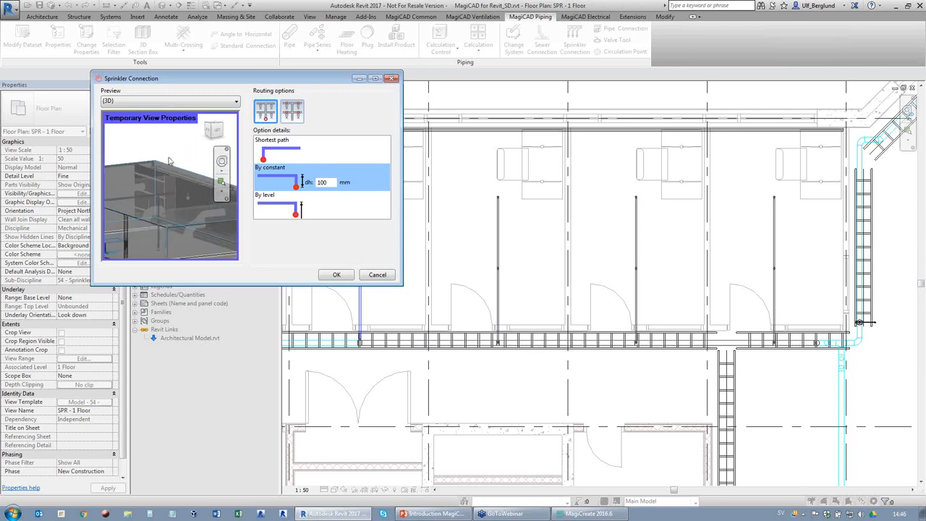
scroll(168, 160, up, 5)
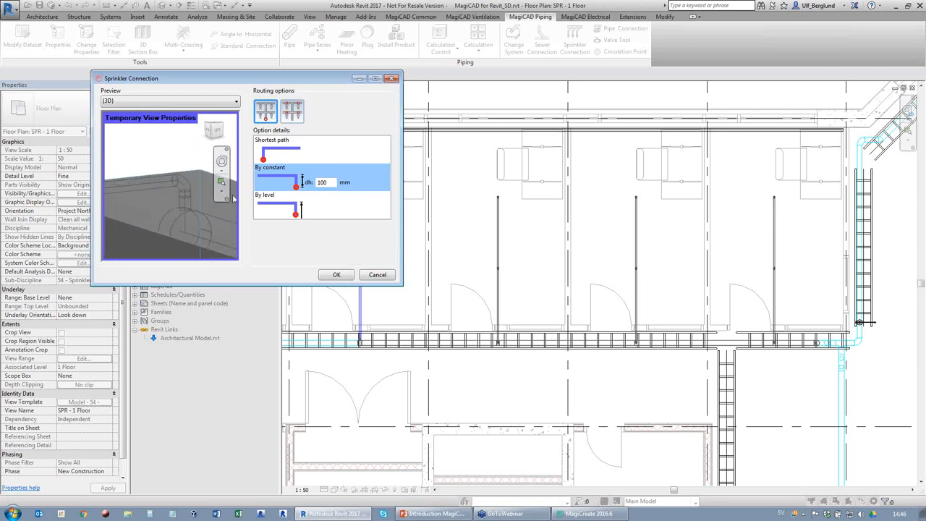
scroll(233, 195, up, 1)
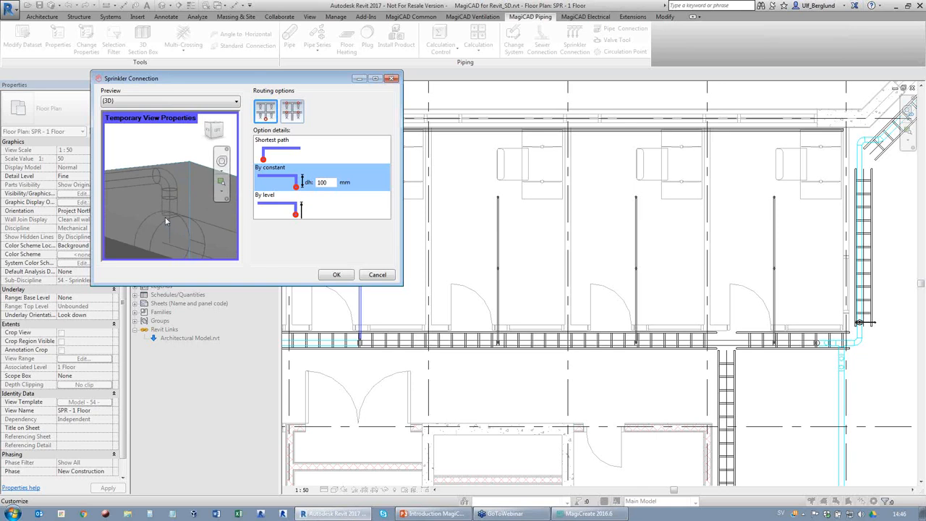
shift+middle_drag(136, 214, 183, 165)
scroll(144, 160, down, 3)
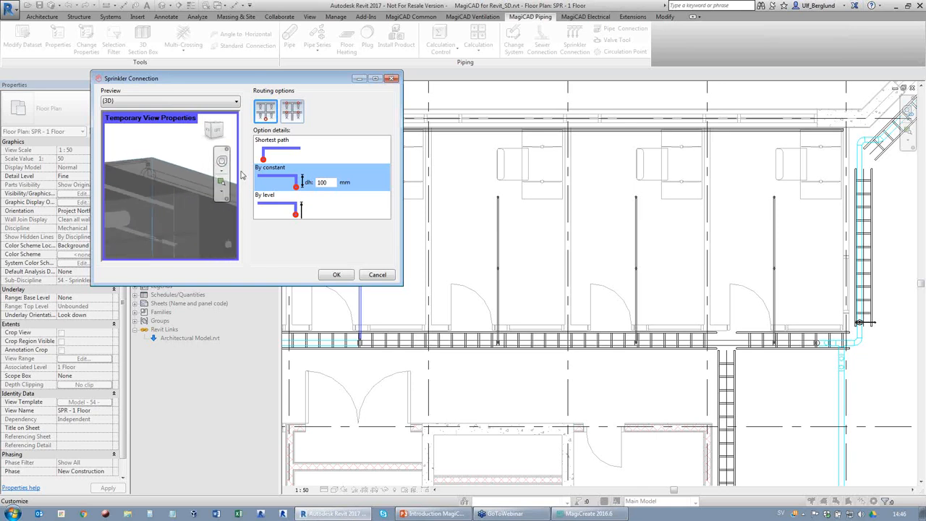
Switch to the sprinkler-end routing options and choose the second connection shape with an x offset of 100 mm
click(292, 112)
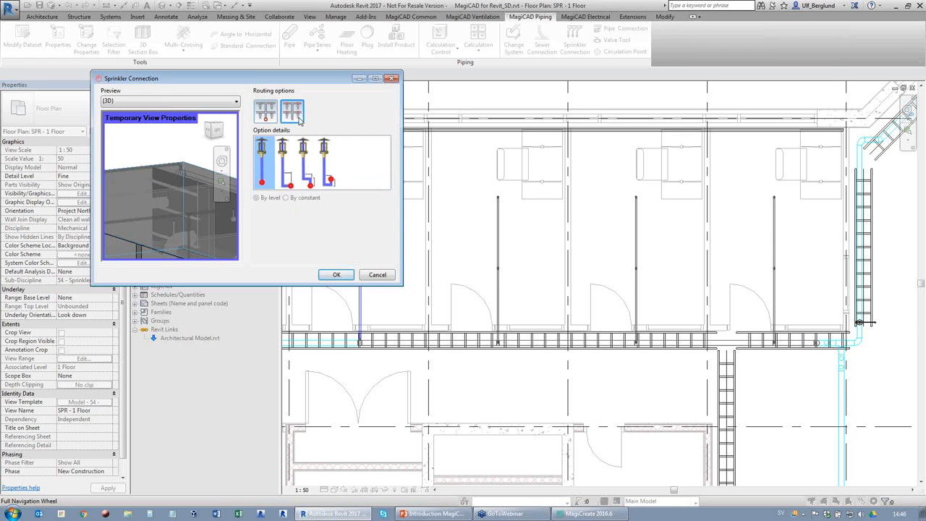
click(290, 181)
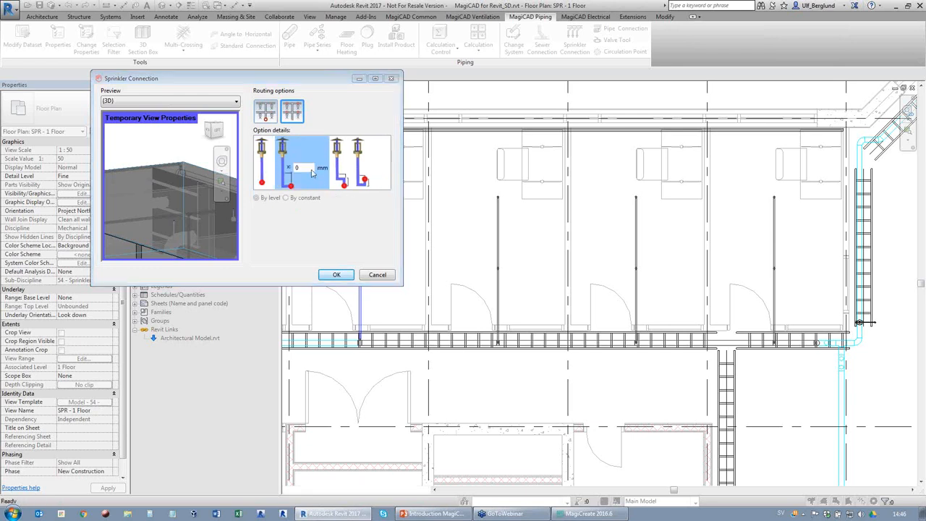
click(301, 167)
text(100)
click(257, 212)
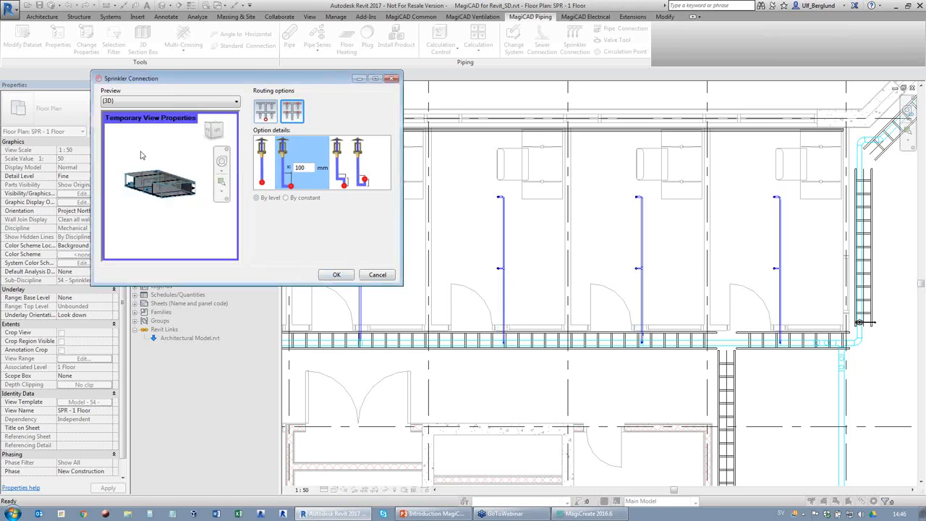
Inspect the offset sprinkler connection closely in the 3D preview and cancel the Sprinkler Connection
scroll(163, 168, up, 4)
scroll(164, 181, up, 5)
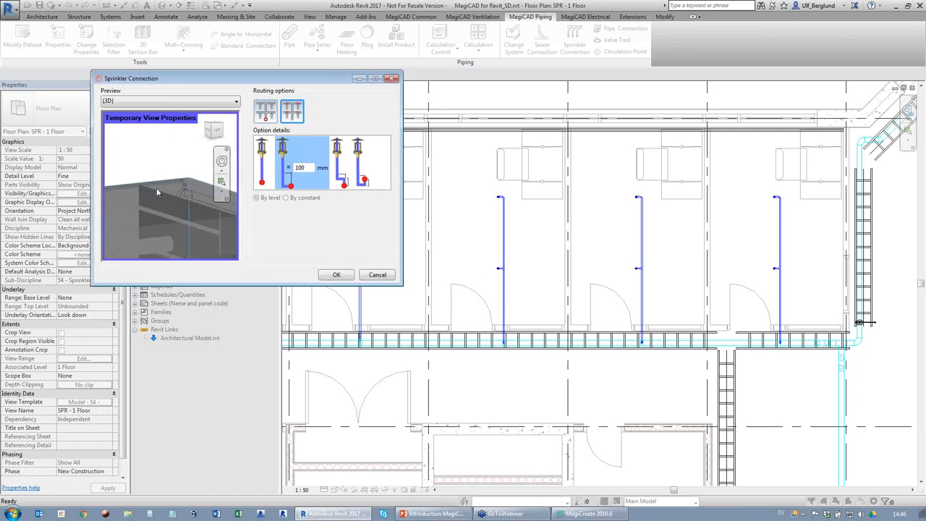
scroll(123, 189, down, 2)
middle_drag(123, 189, 104, 184)
scroll(119, 193, up, 4)
scroll(157, 204, up, 2)
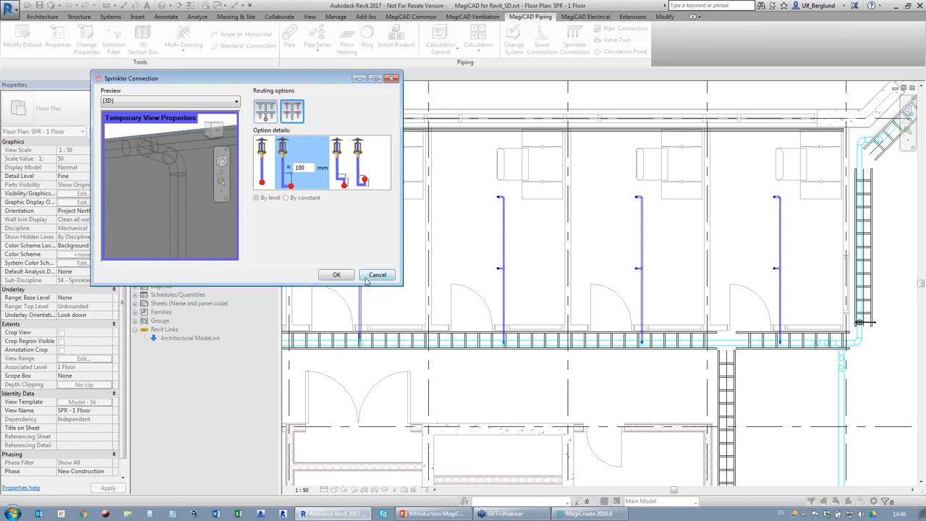
click(367, 278)
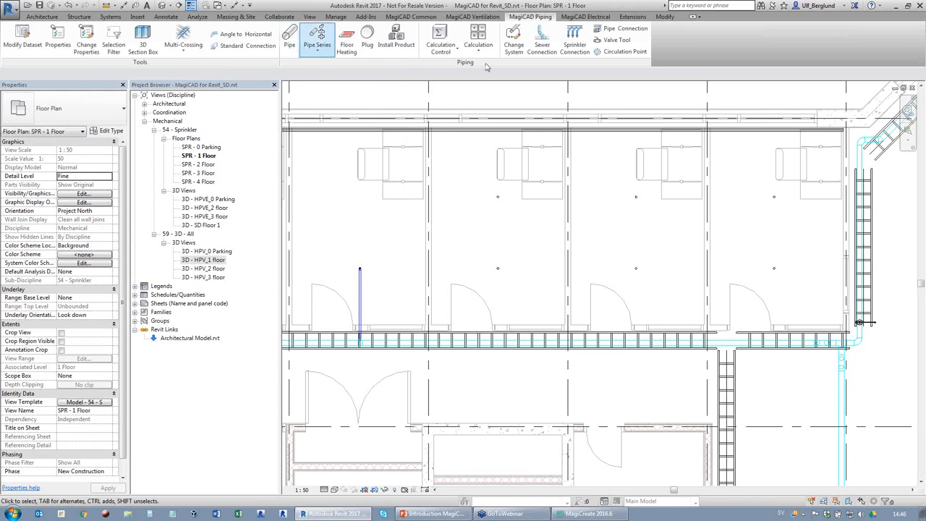
Try to connect the six sprinklers in the three offices to the corridor main pipe, routed by constant with a dh of 100 mm
click(541, 40)
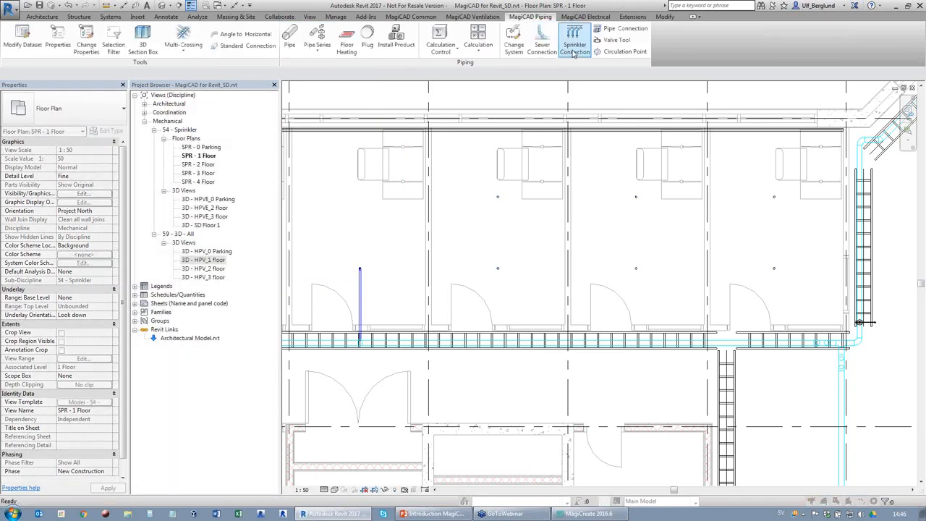
click(573, 51)
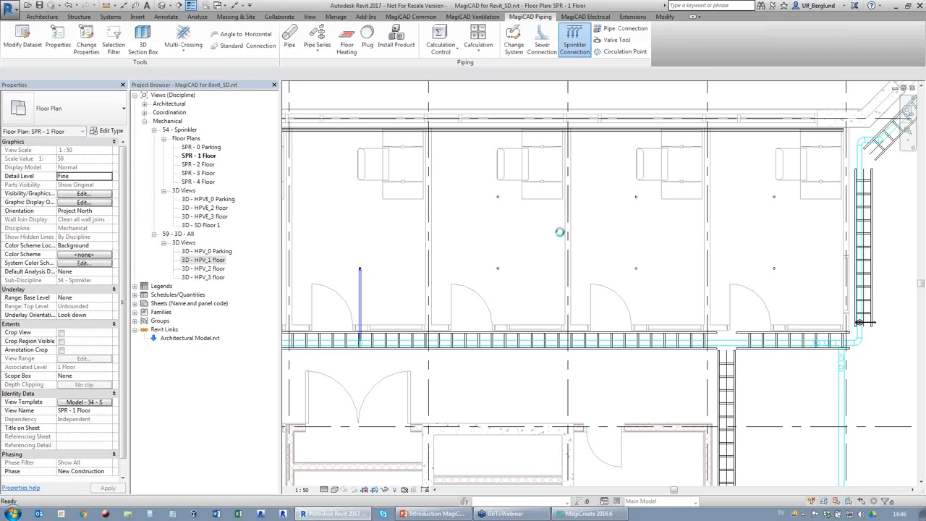
click(313, 101)
drag(473, 185, 802, 293)
key(Return)
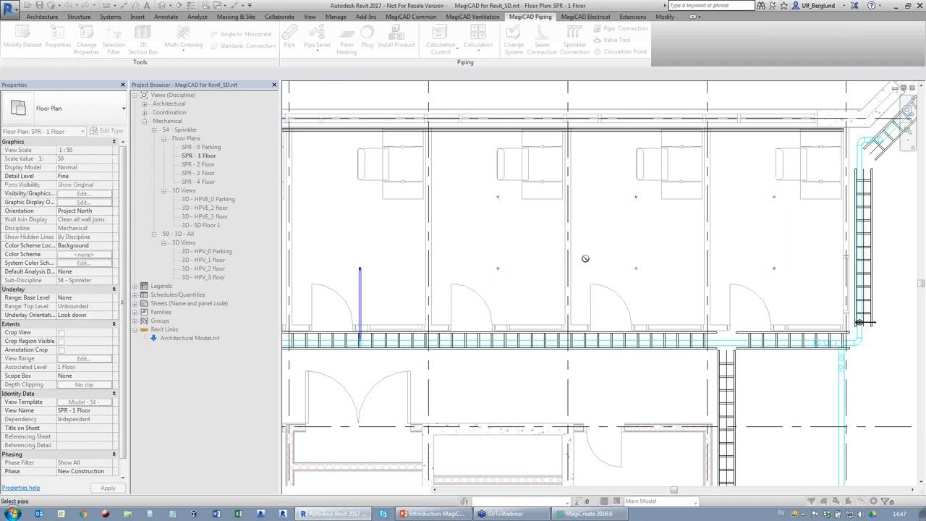
click(559, 345)
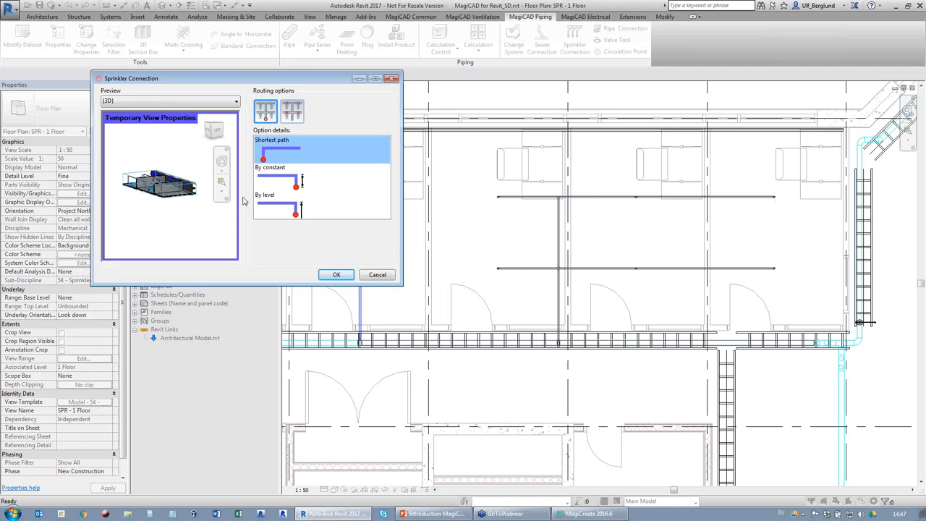
click(284, 183)
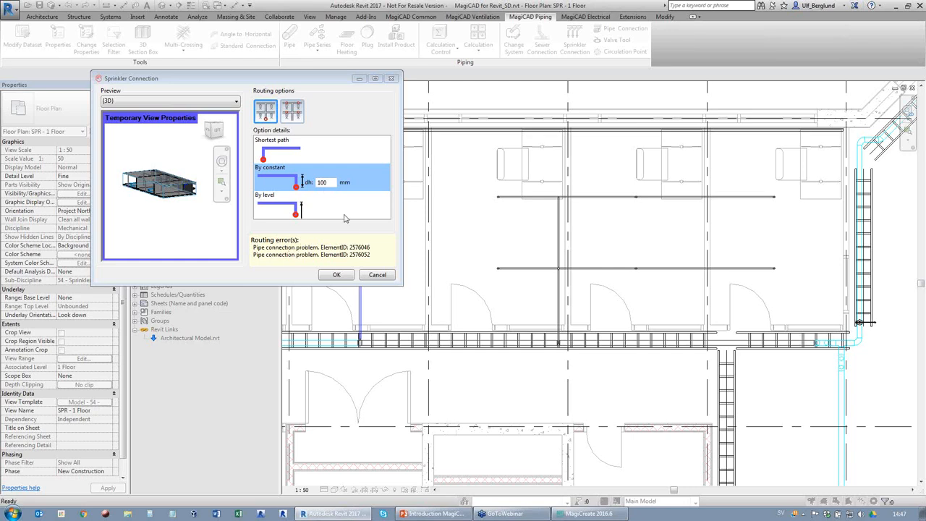
click(377, 275)
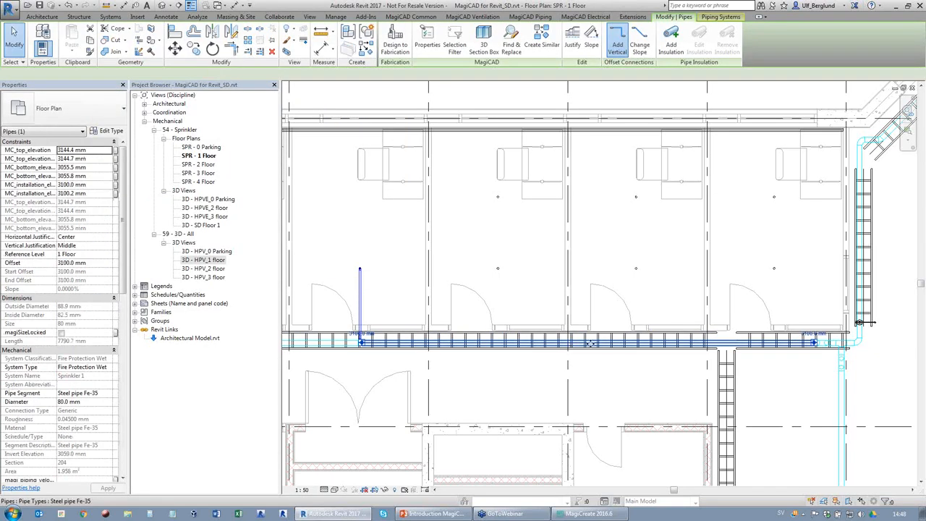
Copy the horizontal corridor main pipe into the offices, parallel to the original and just beyond the sprinkler row farthest from the corridor
key(ctrl)
middle_drag(593, 340, 577, 217)
drag(577, 216, 573, 182)
click(750, 229)
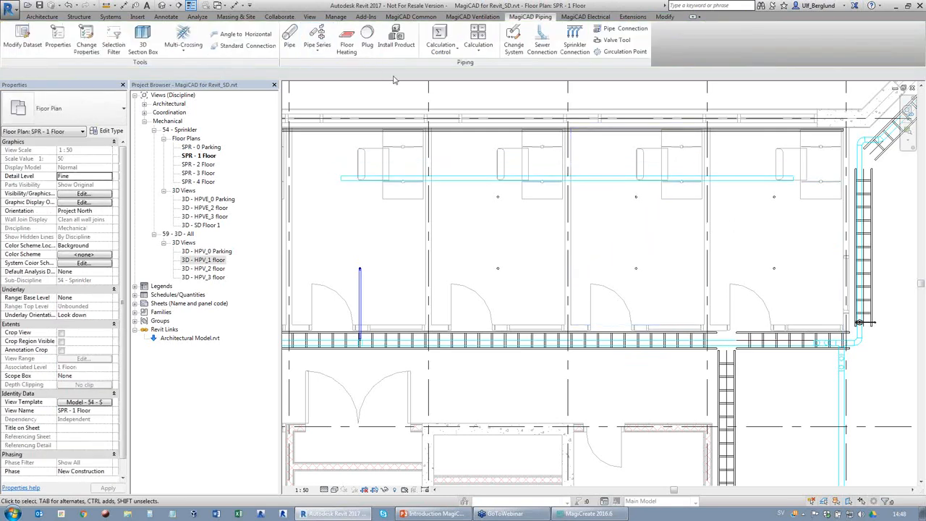
Try a Grid to Horizontal sprinkler connection of the six unconnected office sprinklers to the pipe crossing the offices and the corridor main pipe
click(580, 52)
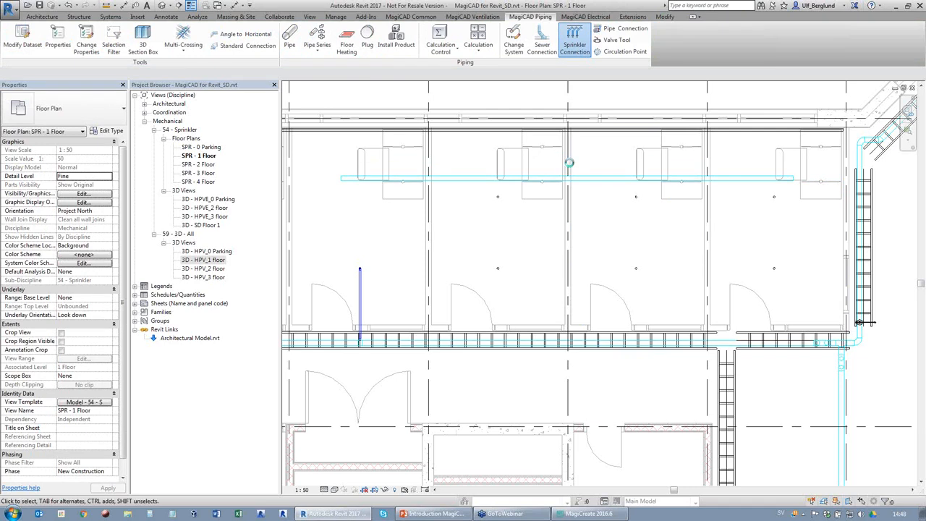
drag(466, 290, 793, 185)
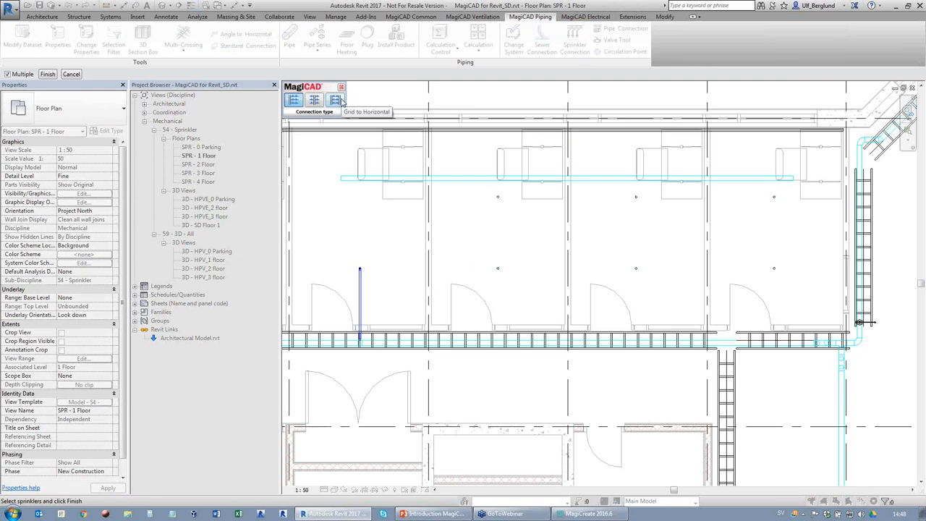
drag(465, 182, 792, 299)
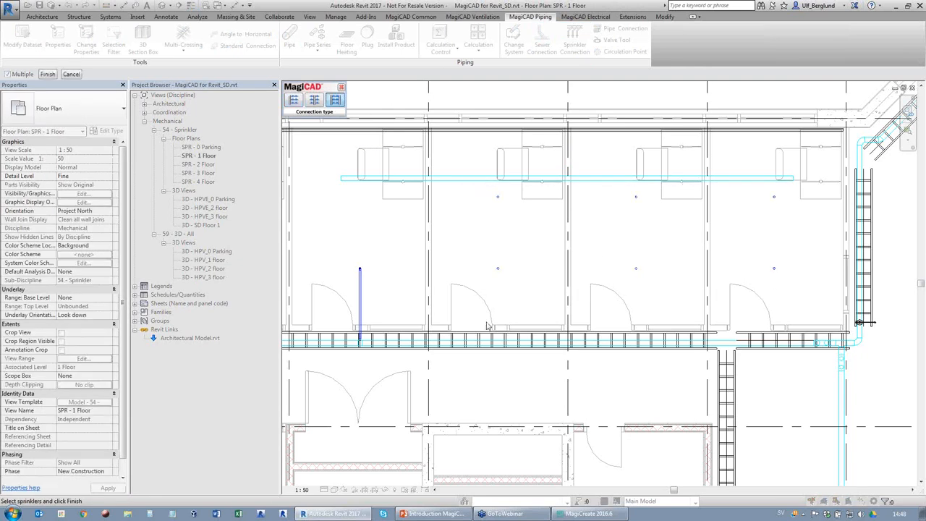
click(47, 75)
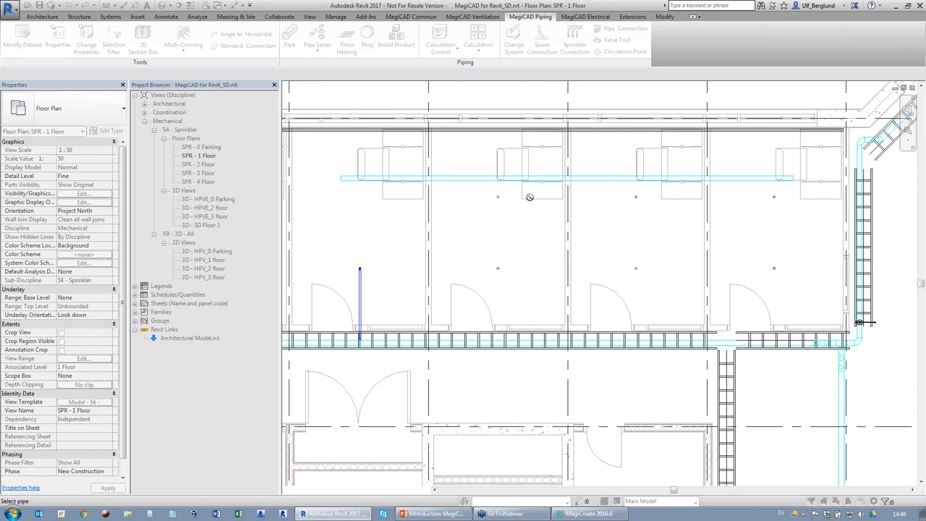
click(528, 180)
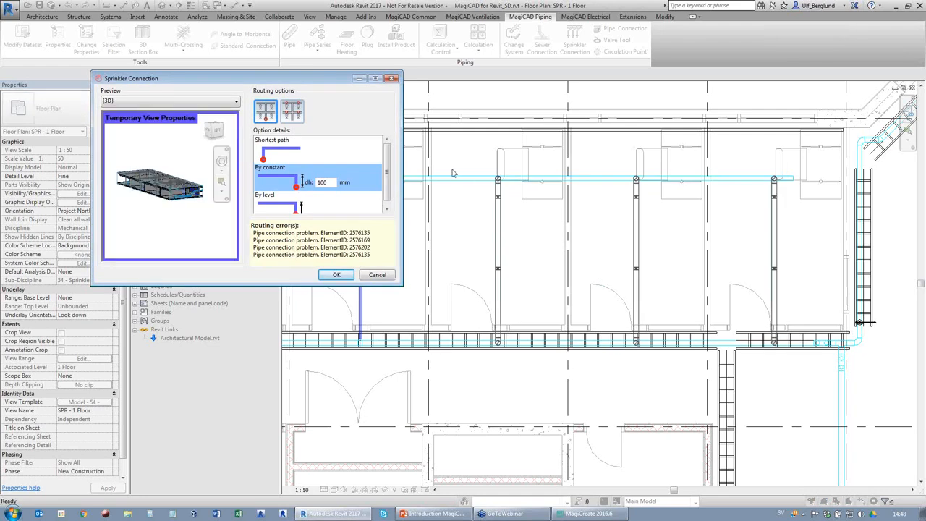
Change the grid connection's routing from By constant to Shortest path
click(297, 189)
key(BackSpace)
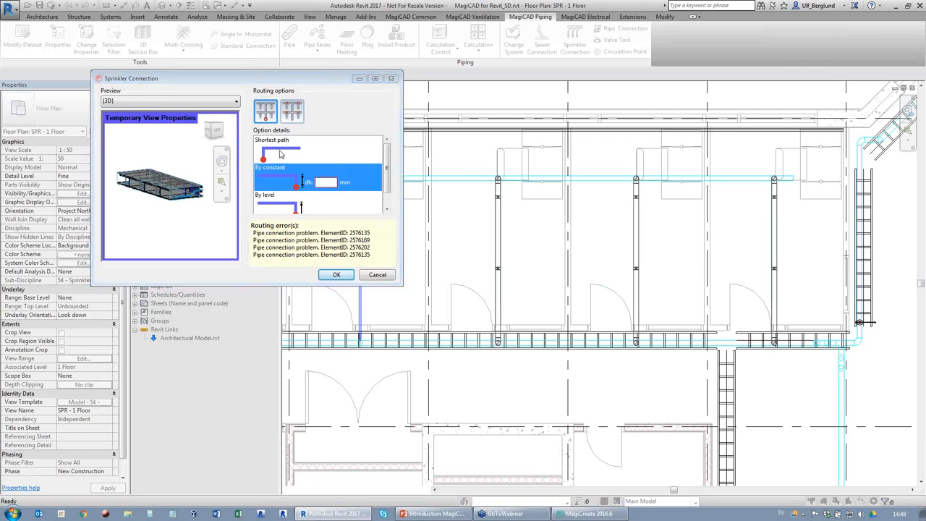
click(269, 150)
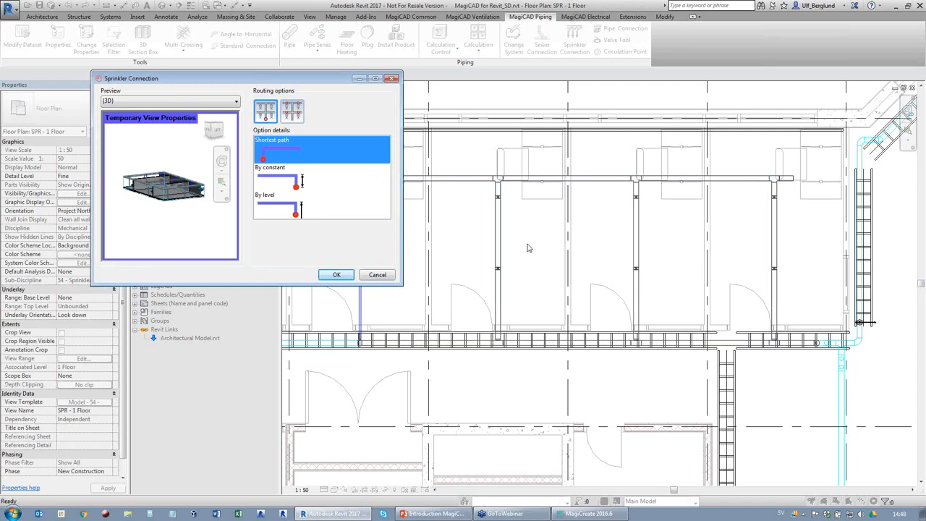
Widen the Sprinkler Connection dialog and examine the Shortest path grid routing in its 3D preview
click(151, 171)
scroll(151, 172, up, 5)
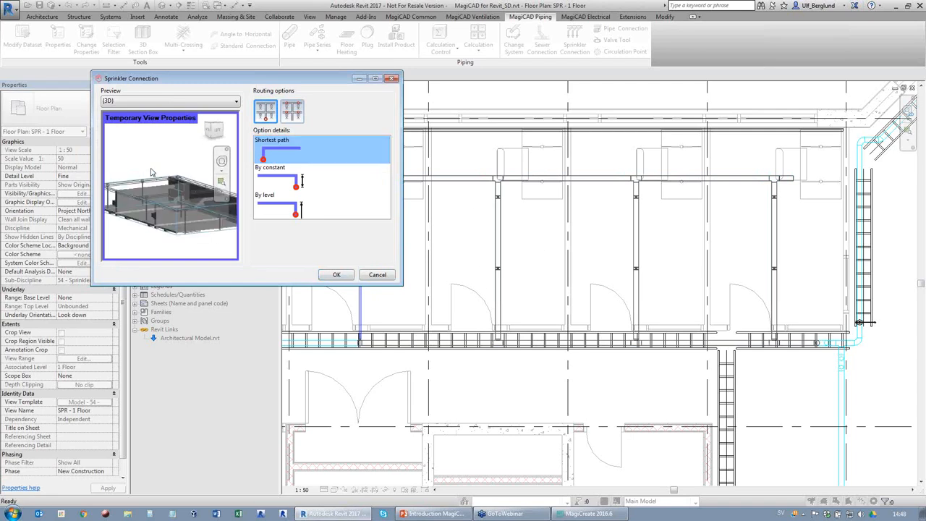
scroll(191, 167, down, 5)
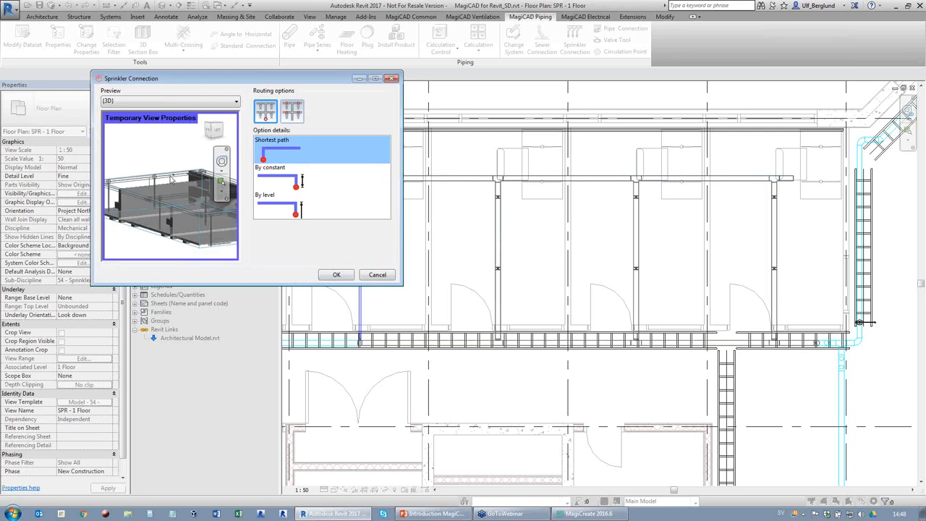
scroll(121, 174, up, 5)
scroll(107, 248, down, 3)
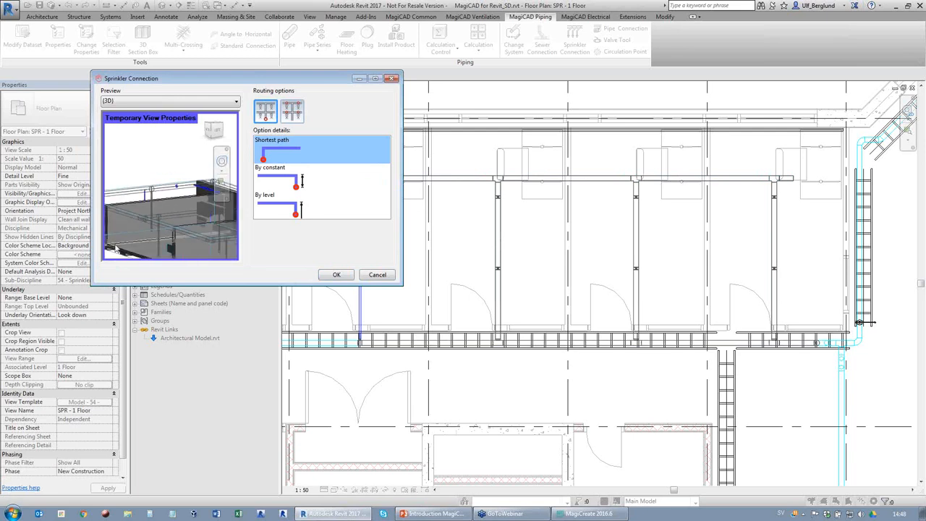
scroll(217, 247, up, 4)
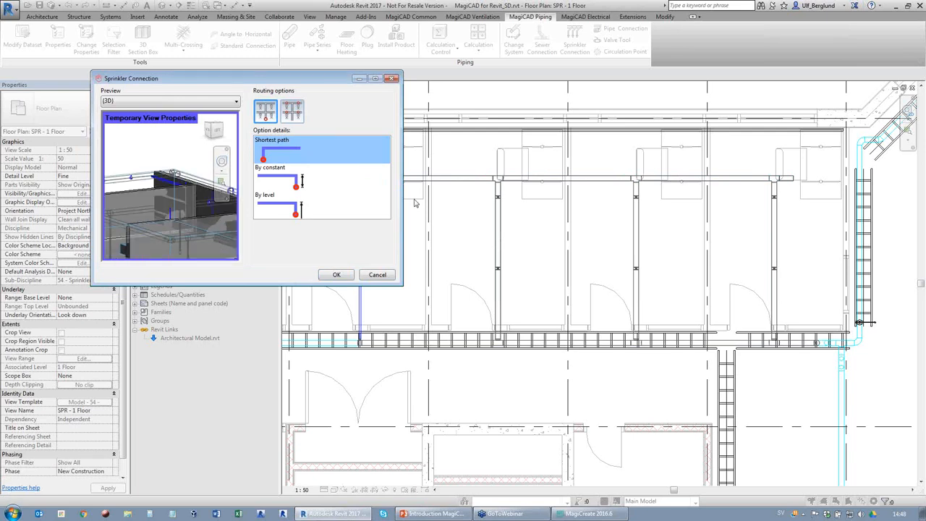
drag(400, 191, 693, 192)
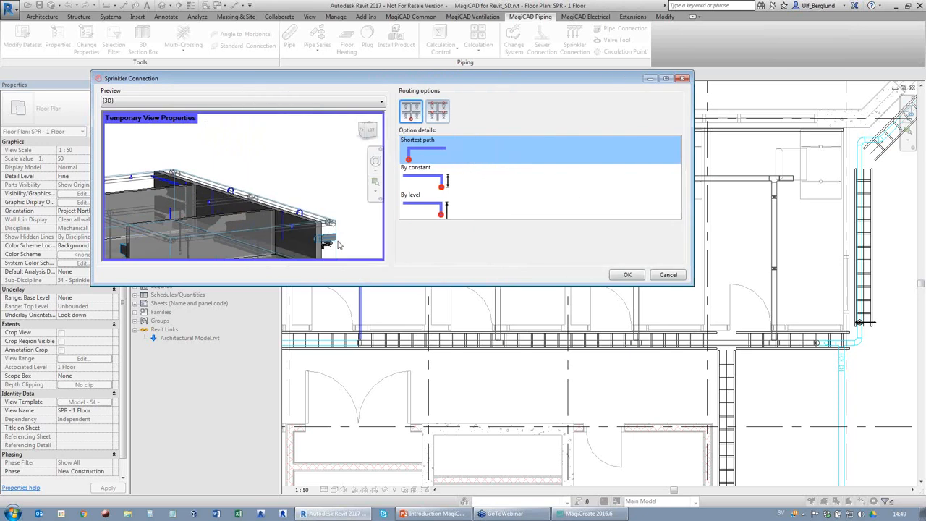
scroll(164, 217, up, 5)
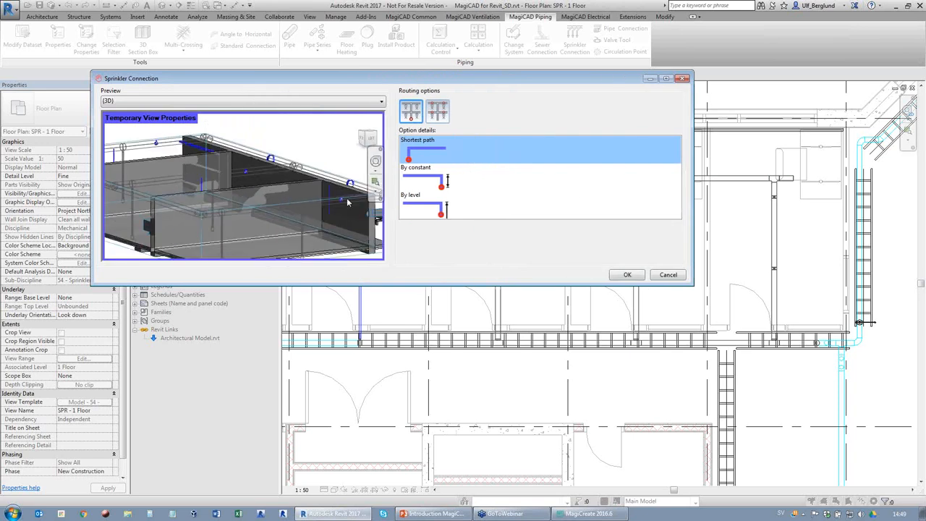
scroll(196, 202, down, 3)
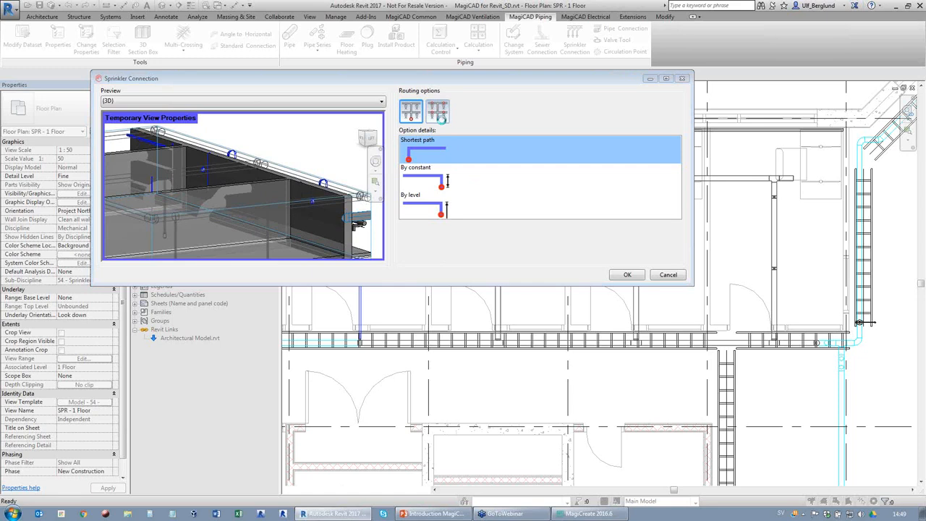
Try the second routing option, then reroute the sprinklers By constant with a dh of 100 mm and inspect the 3D preview
click(441, 118)
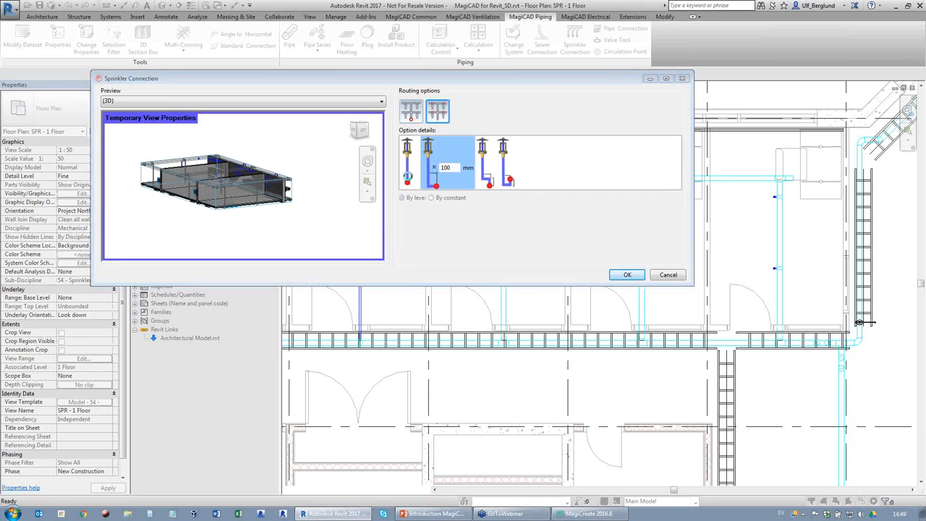
click(410, 110)
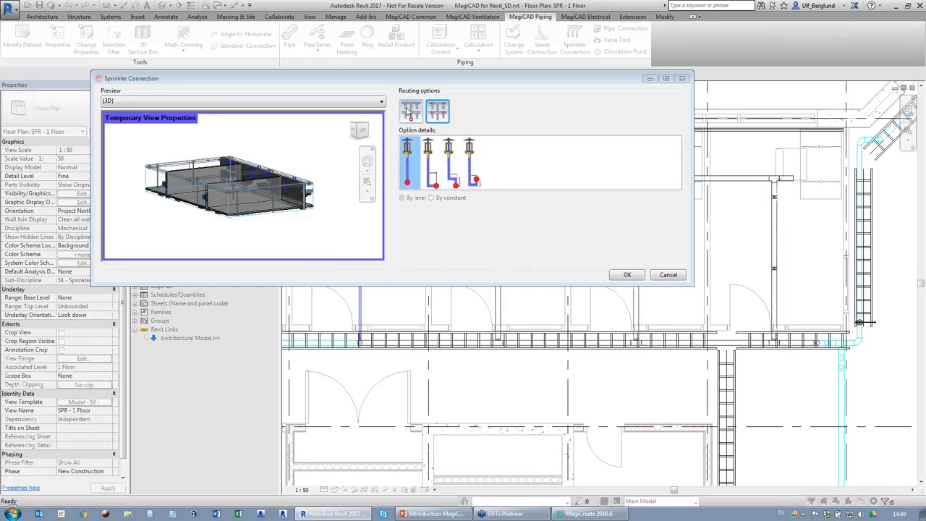
click(447, 183)
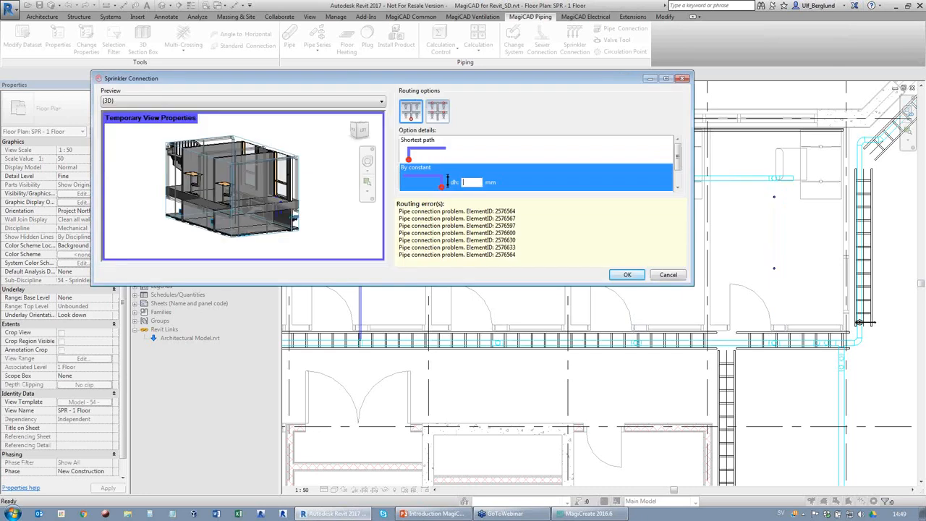
scroll(516, 182, down, 1)
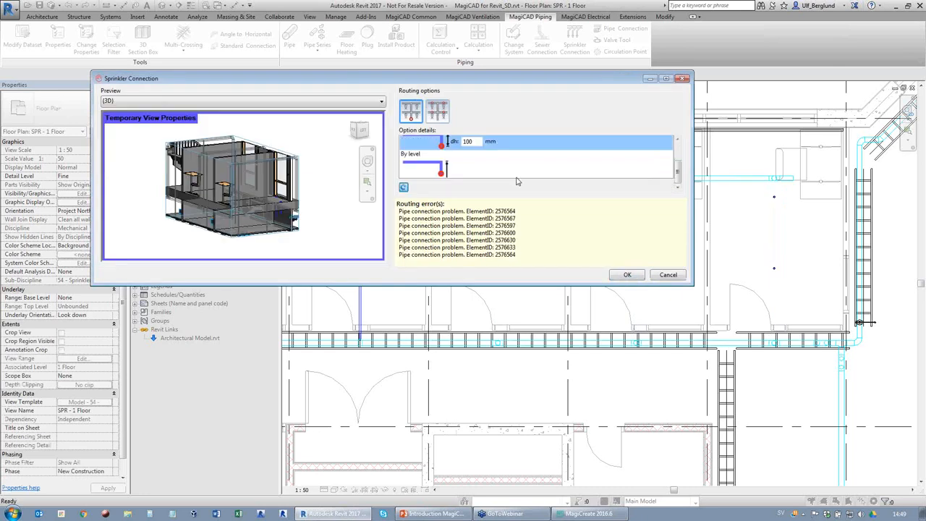
click(403, 188)
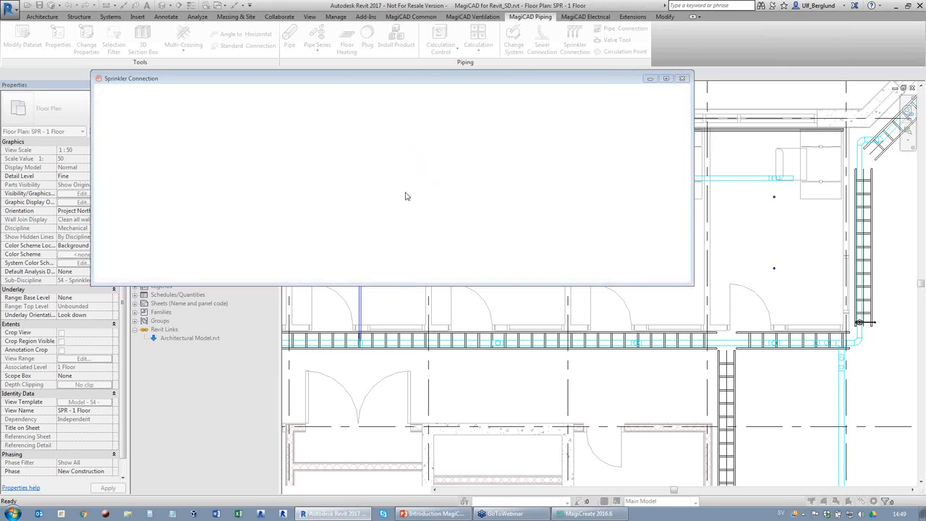
scroll(258, 176, up, 8)
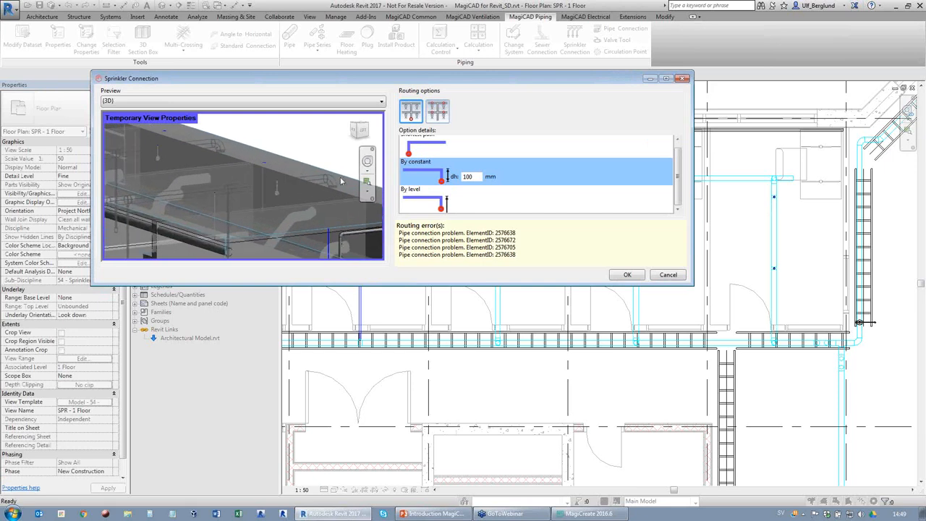
scroll(342, 176, up, 5)
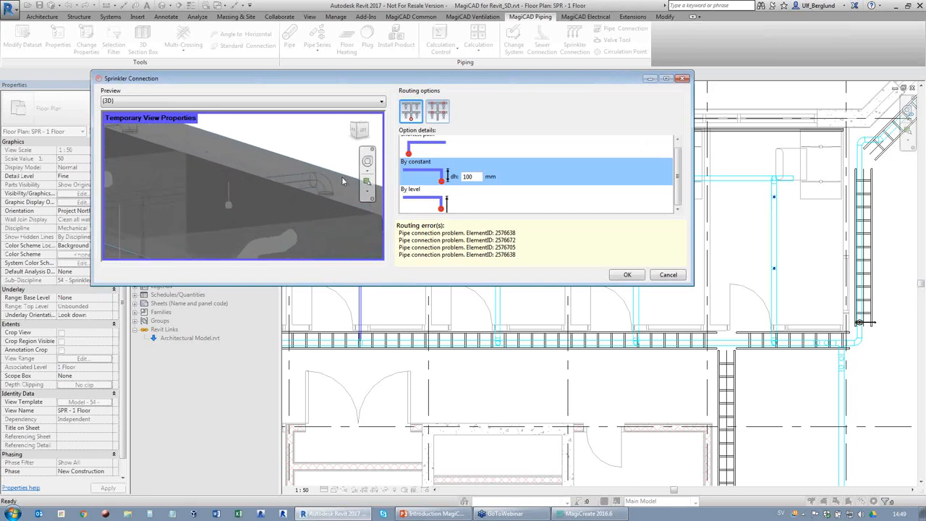
Return the grid connection to Shortest path routing, inspect the preview, and cancel the sprinkler connection
click(437, 112)
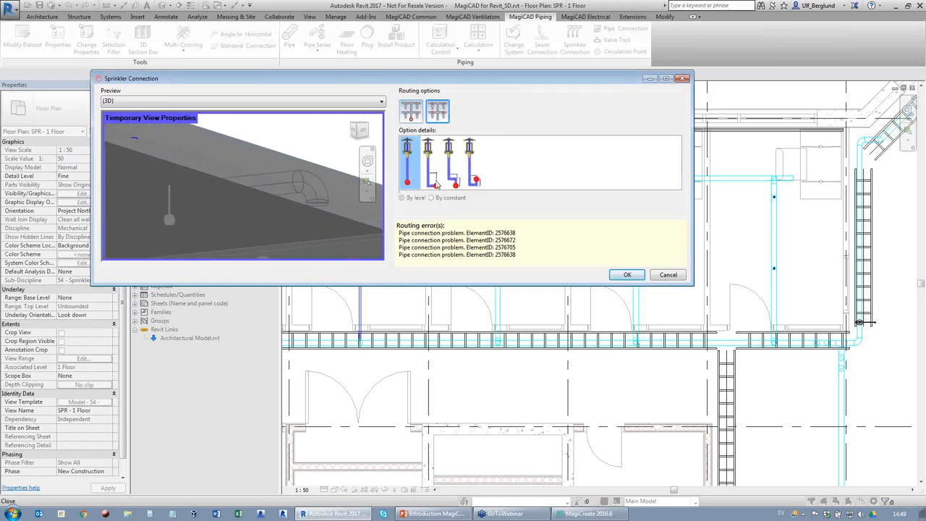
click(412, 112)
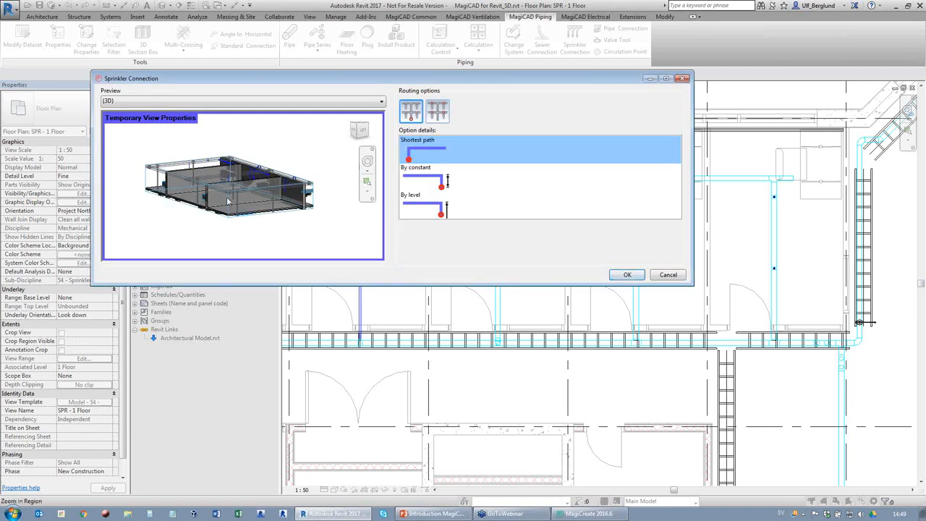
scroll(153, 160, up, 4)
scroll(153, 160, up, 2)
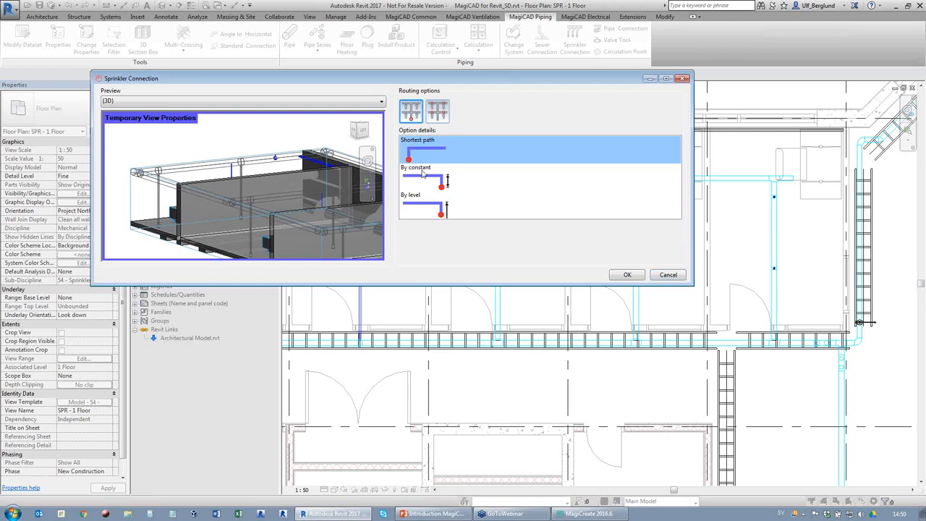
click(659, 276)
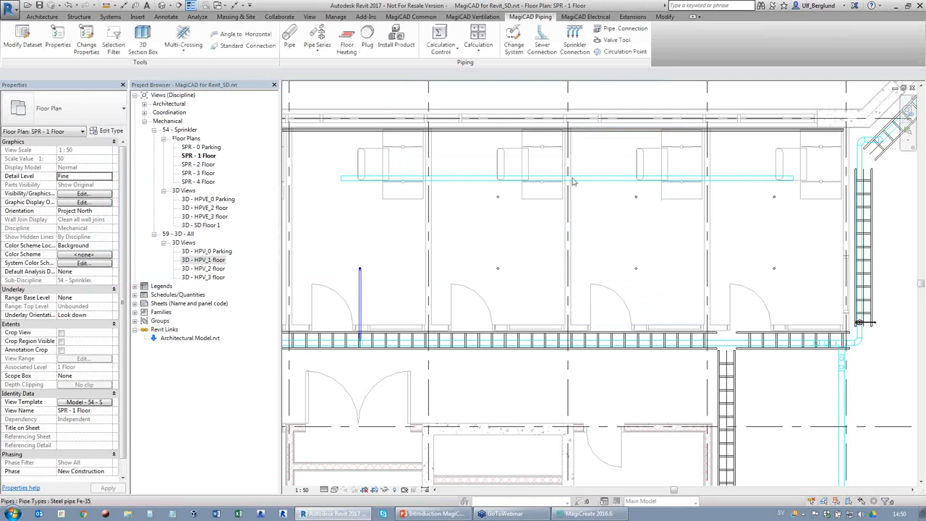
Connect the six office sprinklers to the corridor main pipe with the first sprinkler connection type and Shortest path routing
click(586, 36)
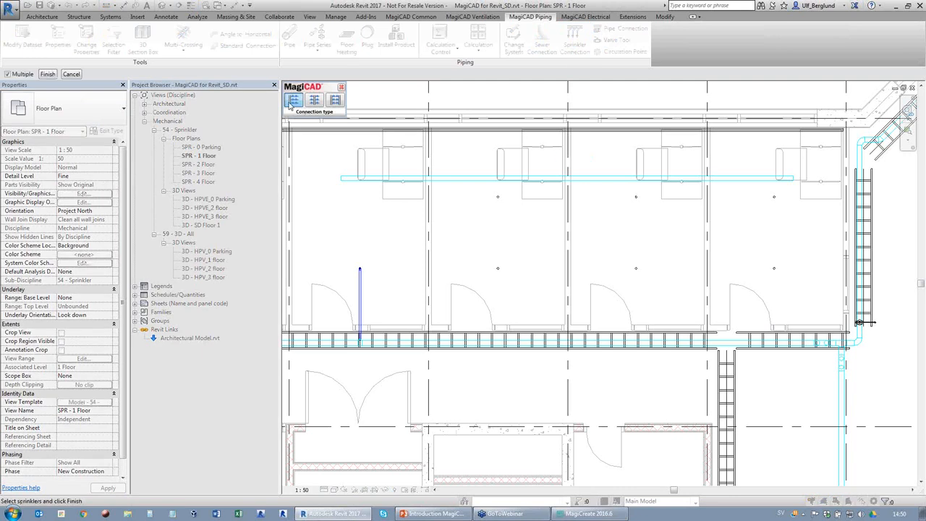
drag(471, 192, 805, 291)
click(48, 74)
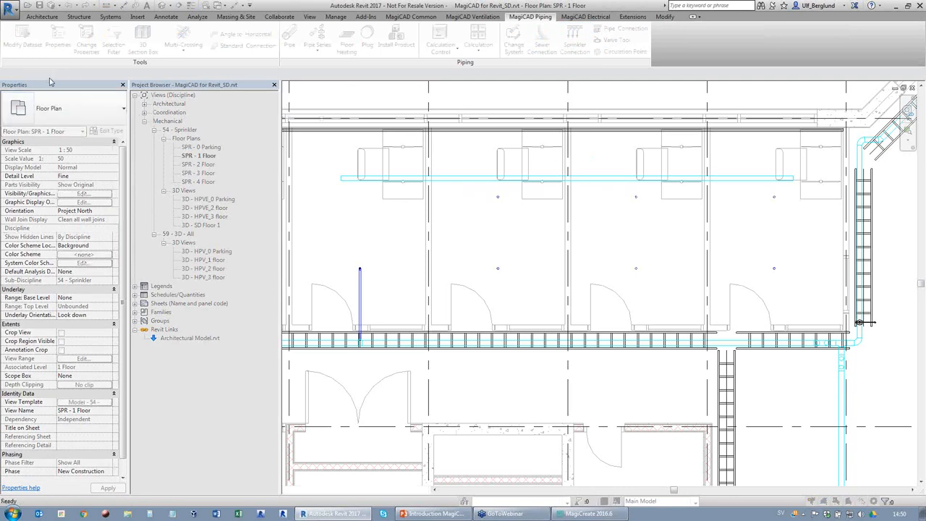
click(494, 346)
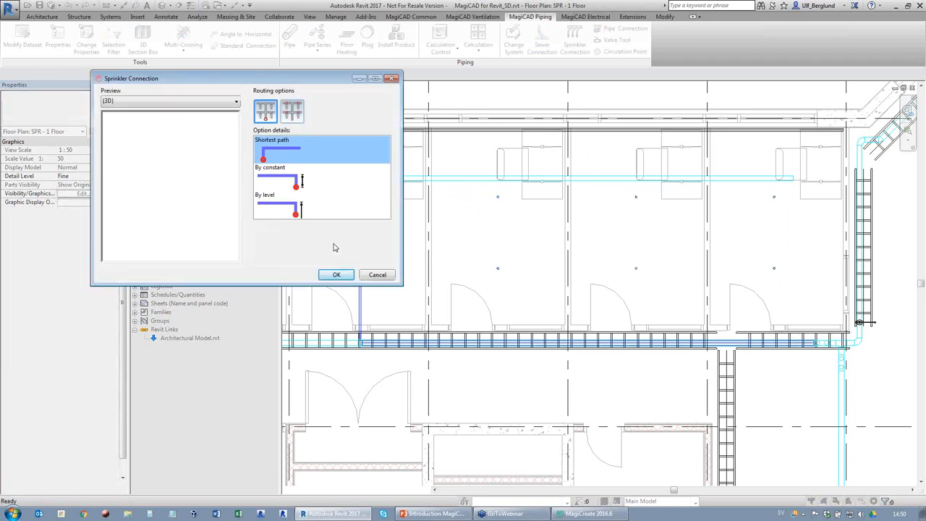
click(348, 279)
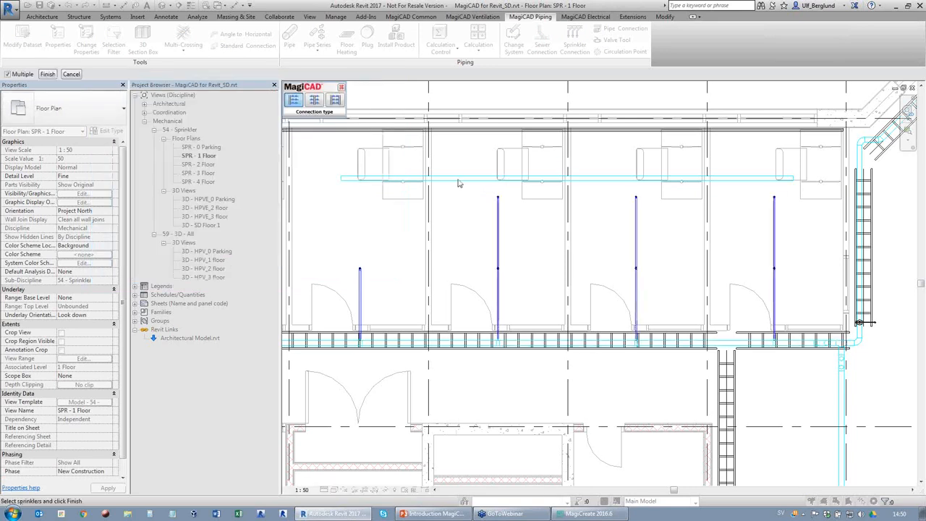
key(Escape)
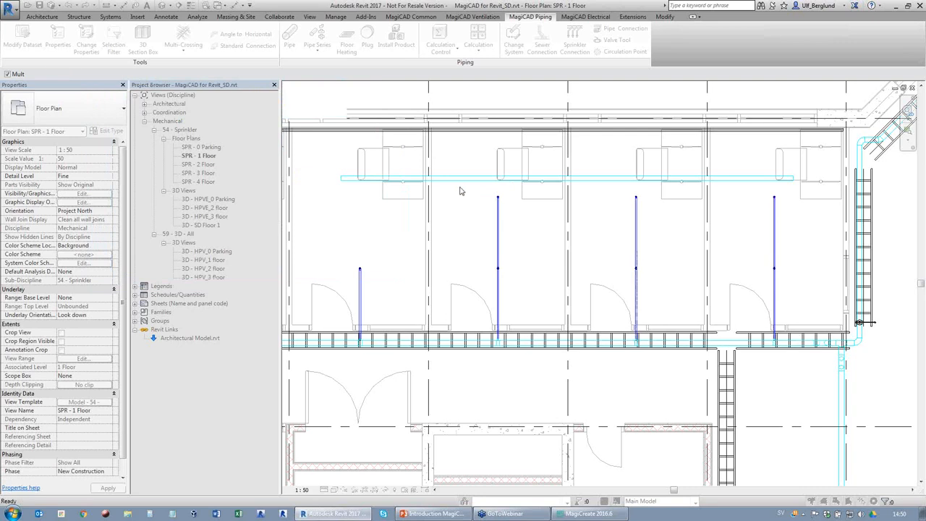
Delete the leftover horizontal pipe that crosses the offices above the new sprinkler branches
click(463, 180)
key(Escape)
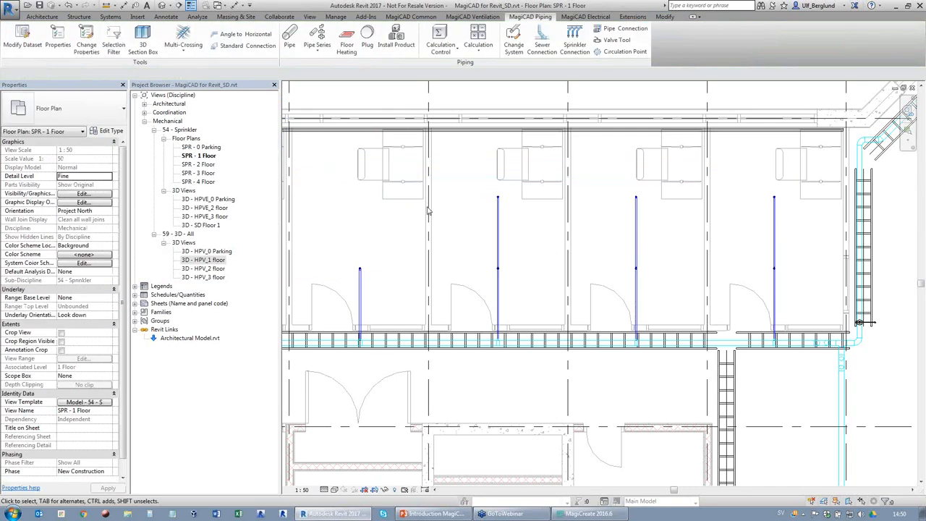
Select all instances of the sprinkler design area visible in the view, starting from its boundary around the building's upper-left corner
scroll(720, 193, down, 3)
scroll(881, 248, down, 3)
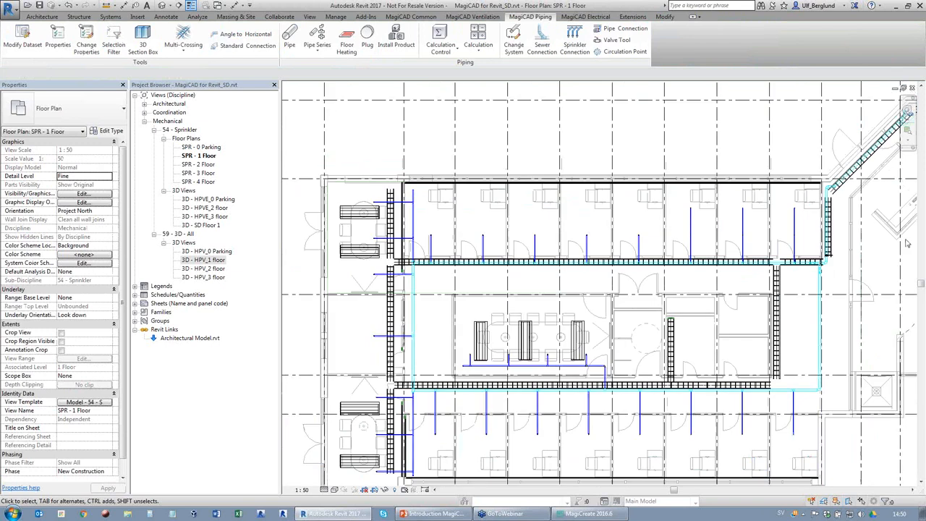
scroll(319, 219, up, 3)
scroll(321, 222, up, 1)
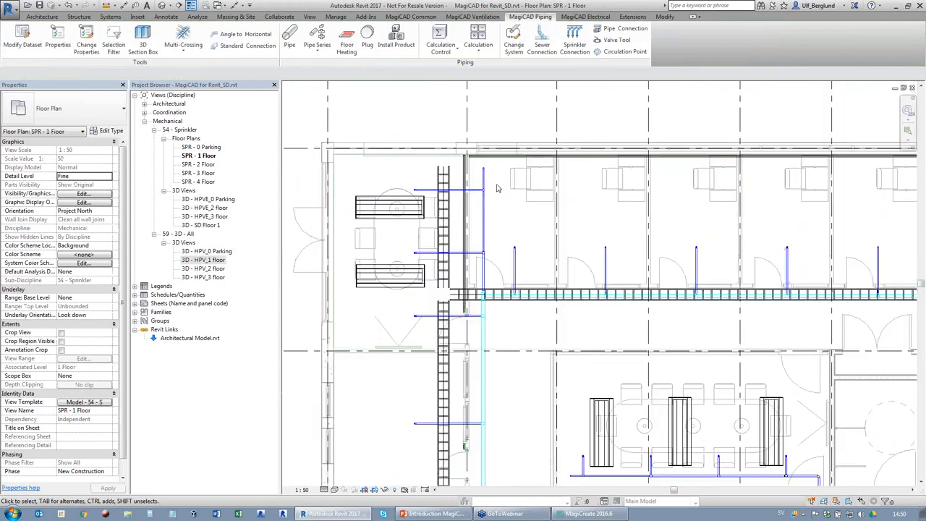
click(478, 42)
click(352, 155)
click(371, 172)
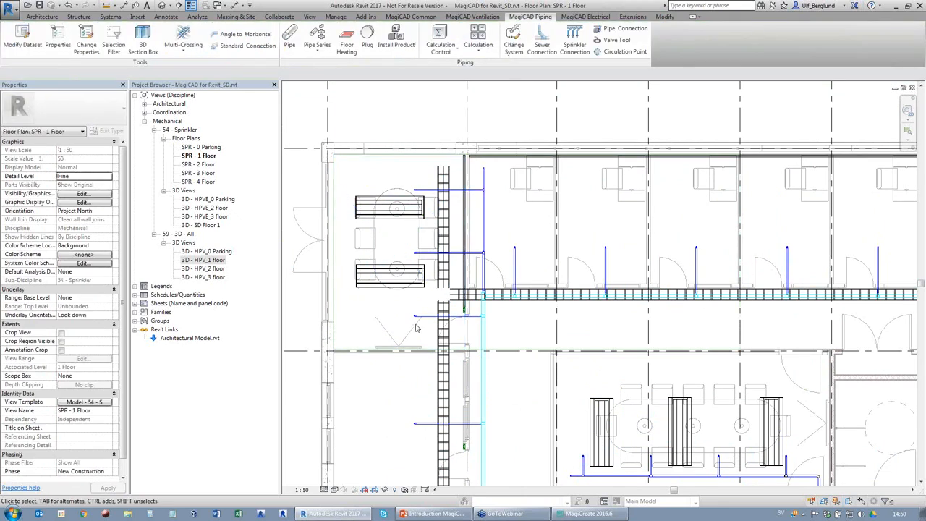
key(Tab)
right_click(370, 352)
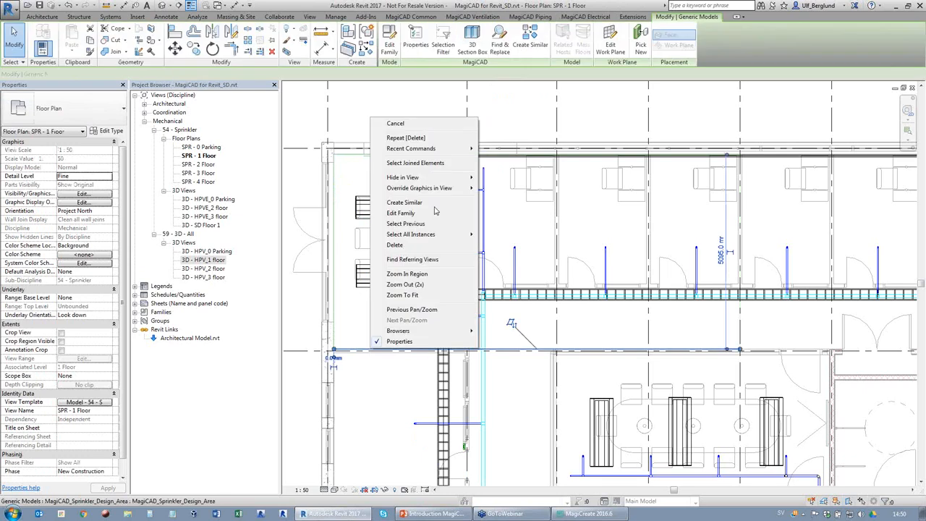
mouse_move(434, 233)
click(499, 235)
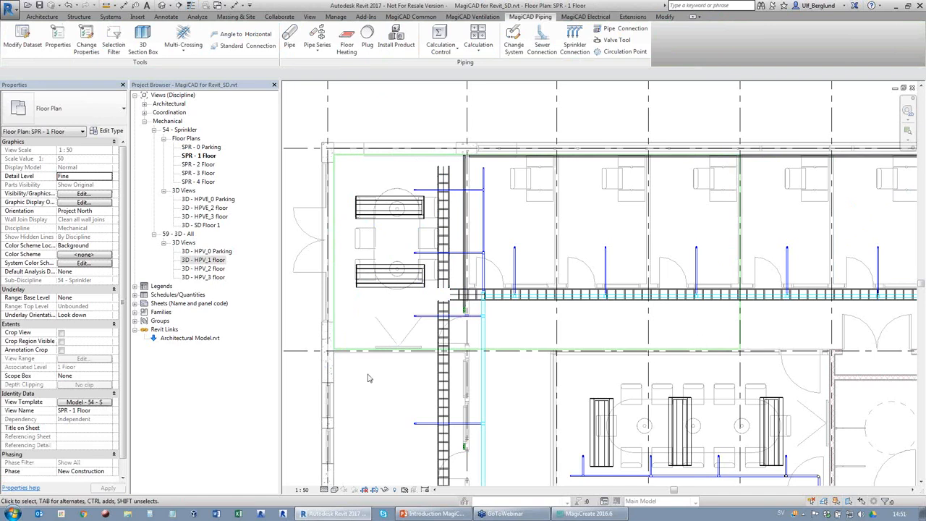
Examine the MC_area and hazard class properties of the sprinkler design area's lower boundary line
click(361, 350)
click(378, 384)
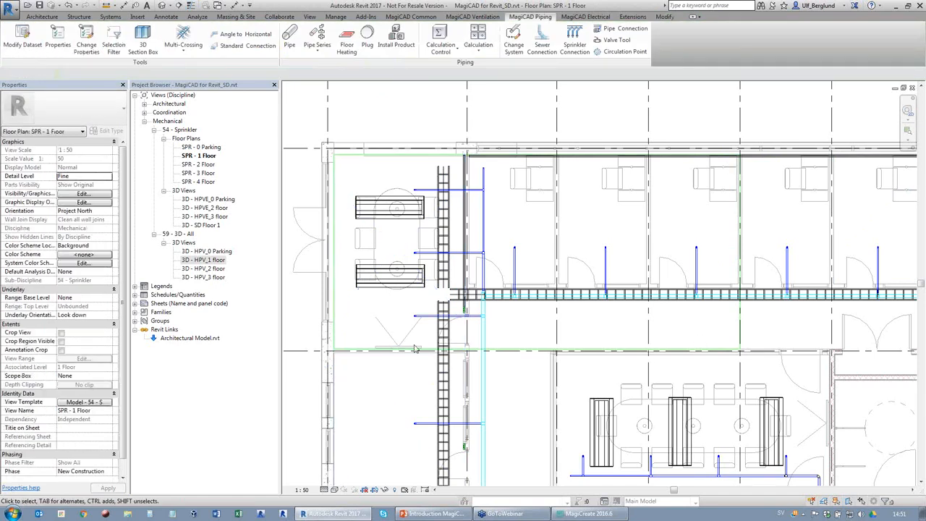
click(491, 352)
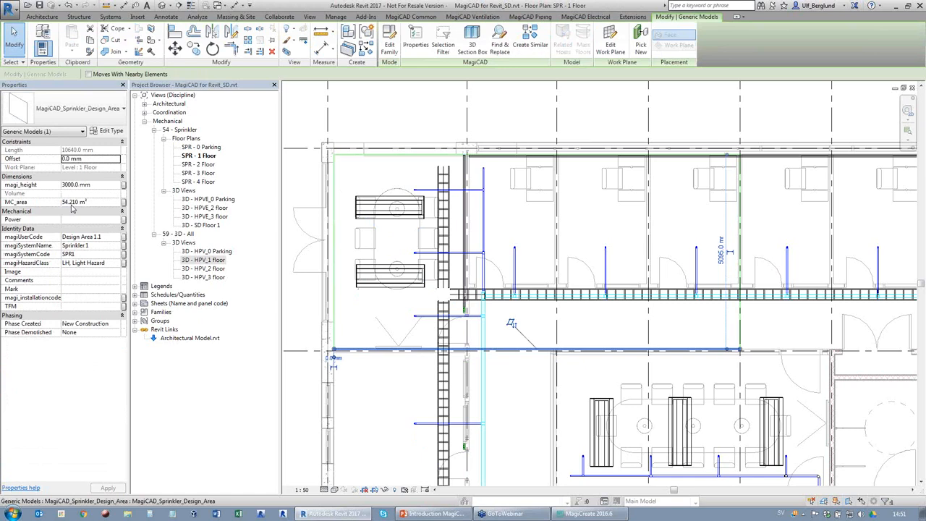
key(Escape)
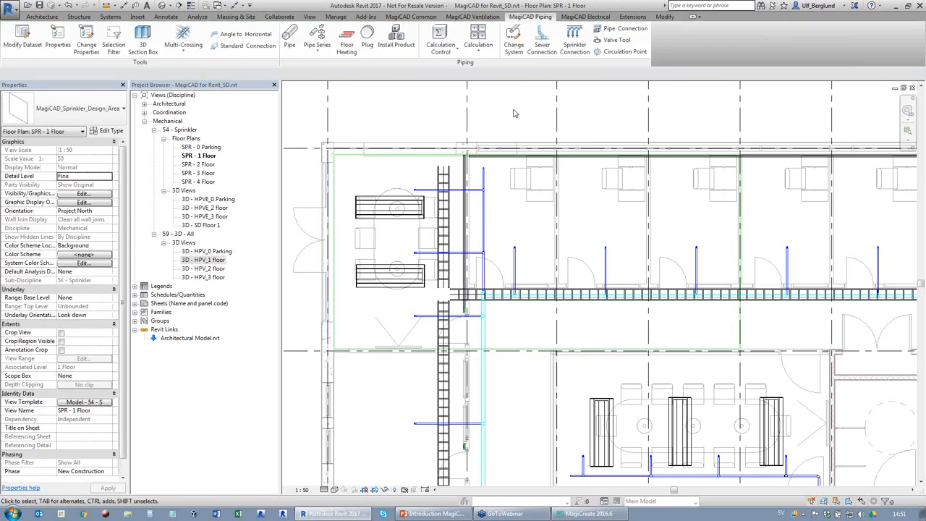
Review the Low Hazard sprinkler sizing method in the dataset, including its sizing criteria form, without changing anything
scroll(347, 271, down, 2)
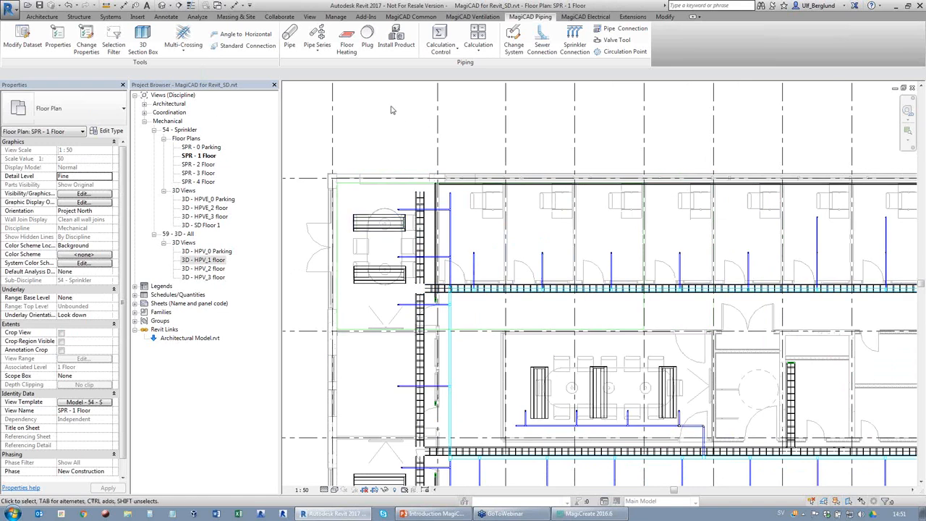
click(24, 40)
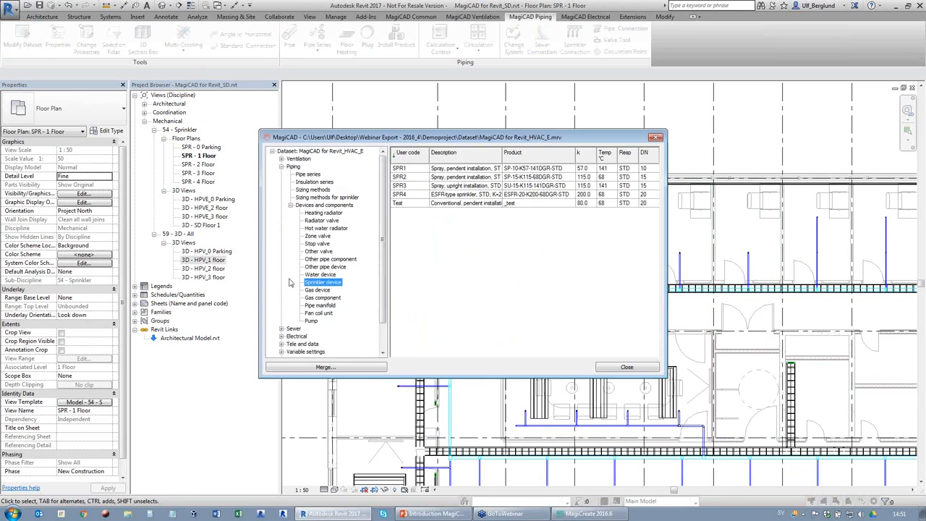
click(334, 198)
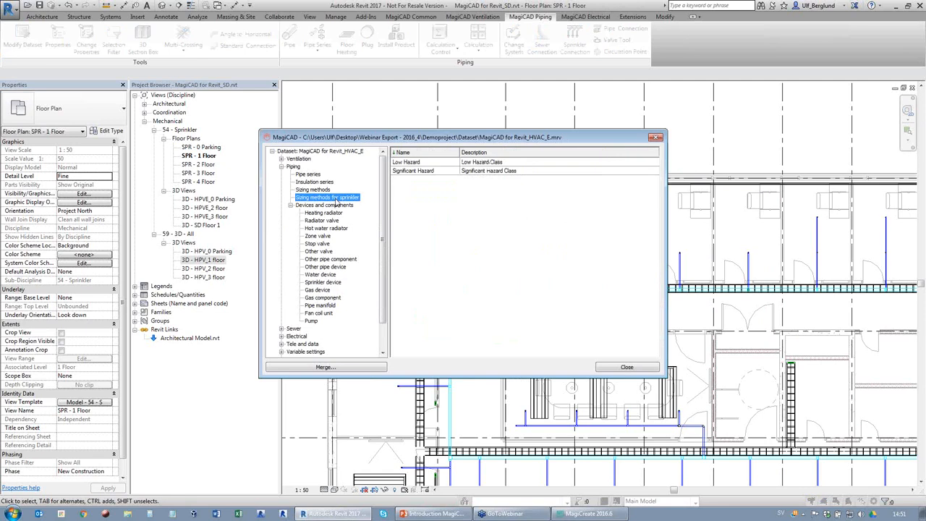
double_click(444, 162)
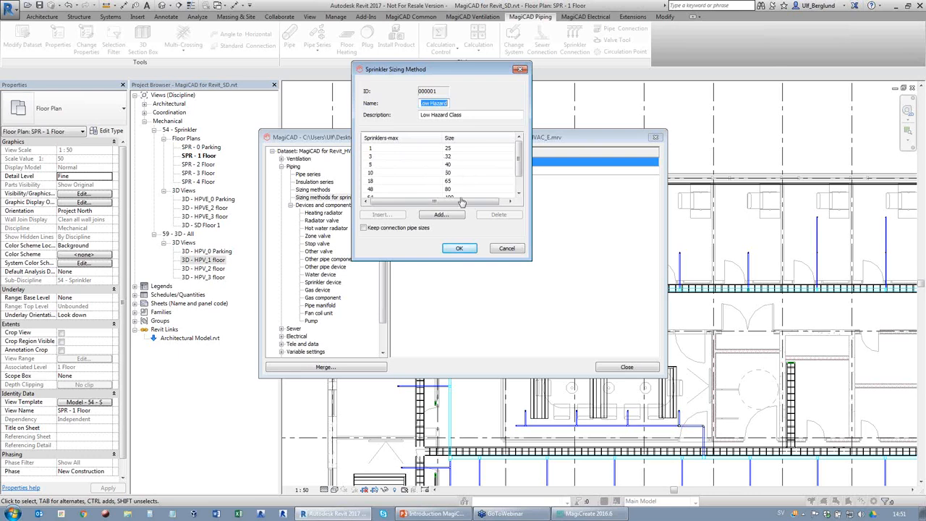
click(439, 215)
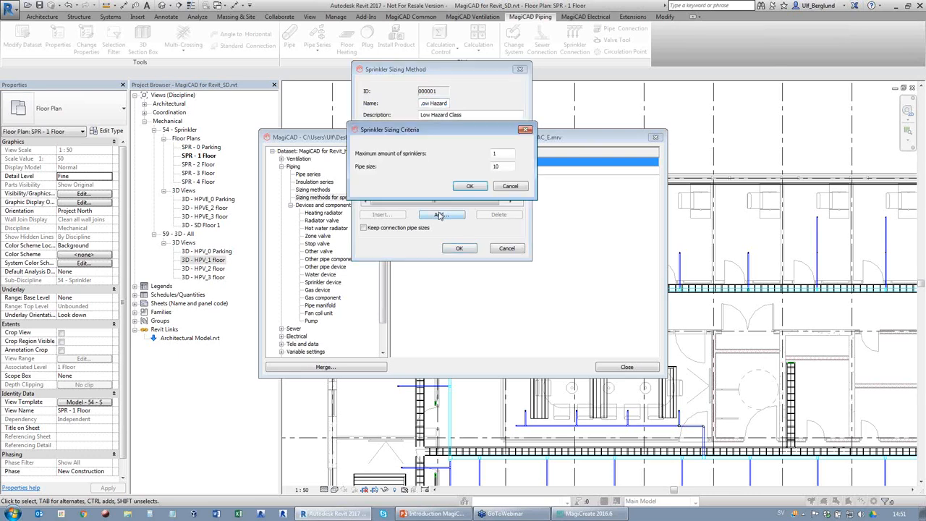
click(510, 186)
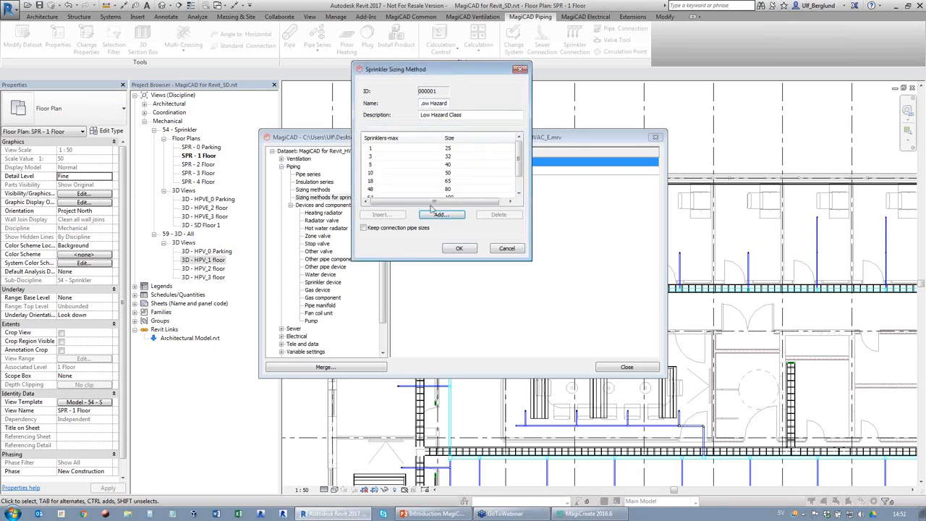
click(505, 248)
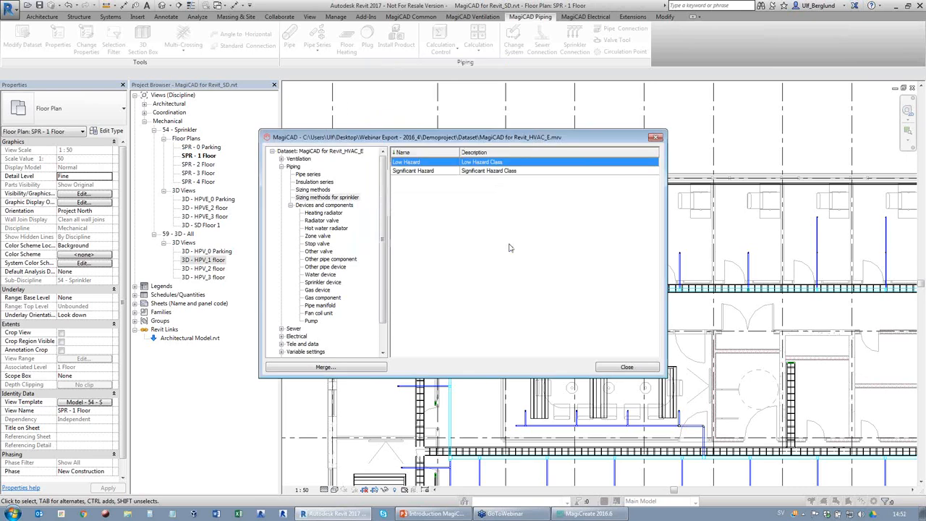
click(626, 367)
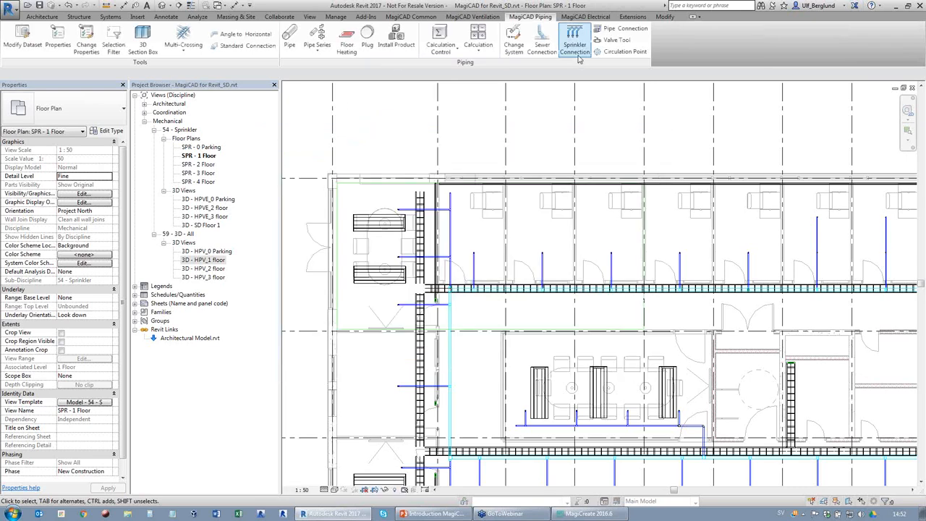
Size the whole sprinkler network with the Low Hazard Class method, check the sizing report, and update the model with it
click(476, 52)
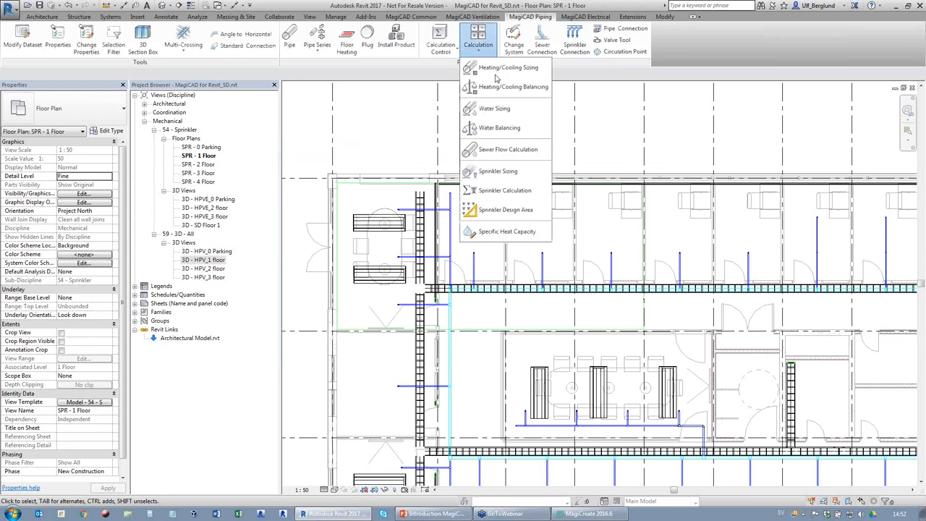
click(517, 174)
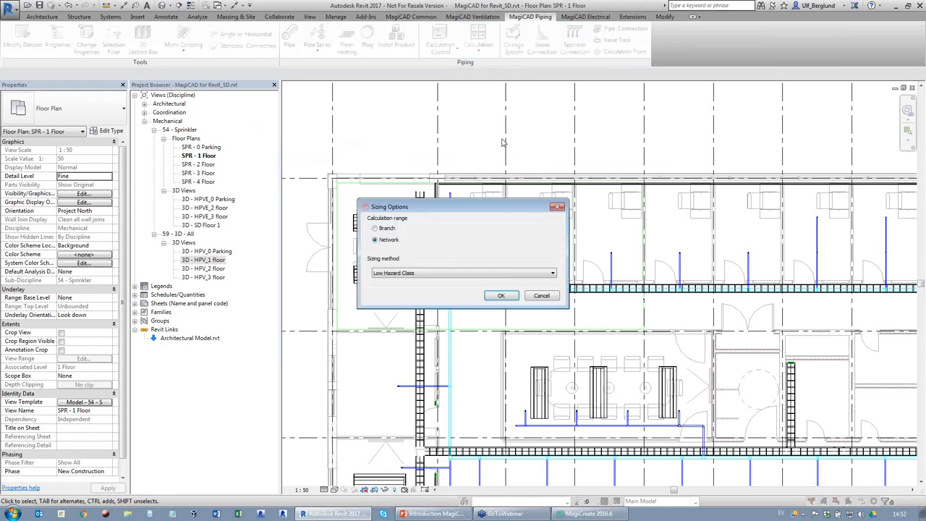
click(426, 273)
click(426, 281)
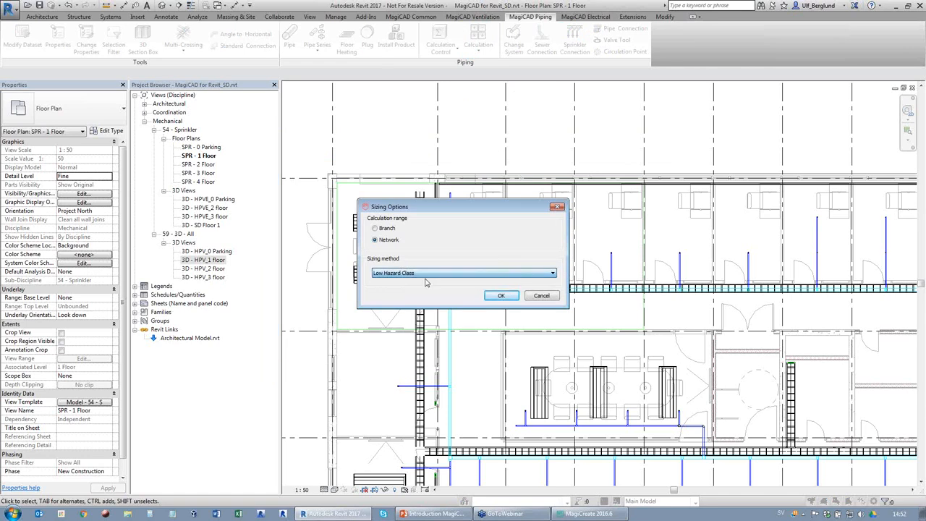
click(504, 295)
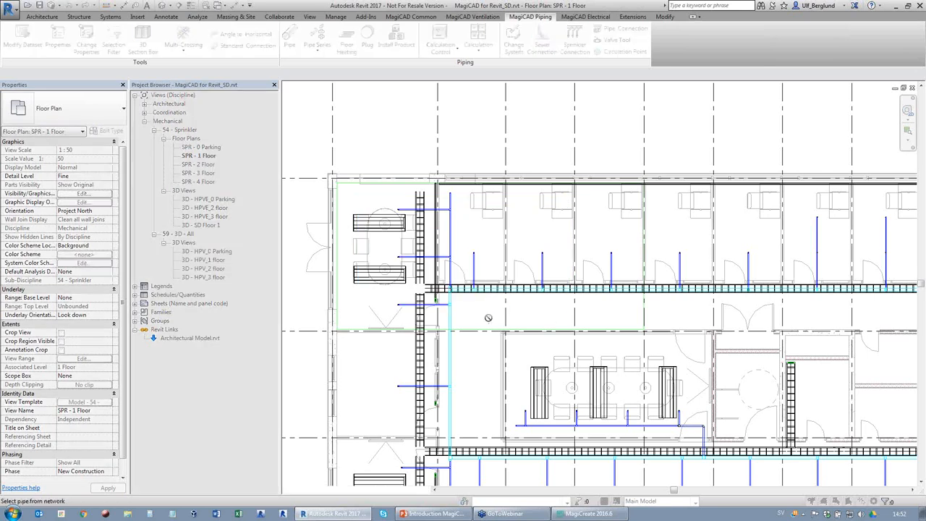
click(449, 325)
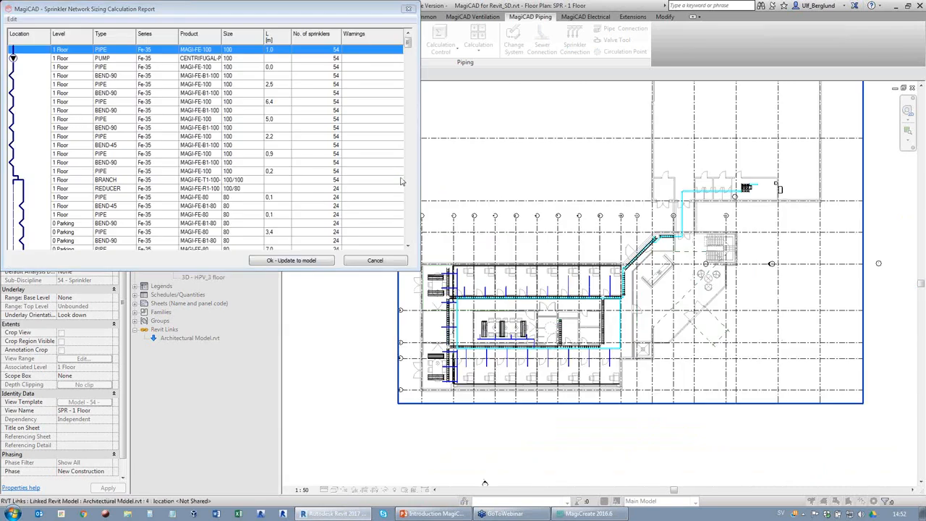
drag(410, 45, 409, 239)
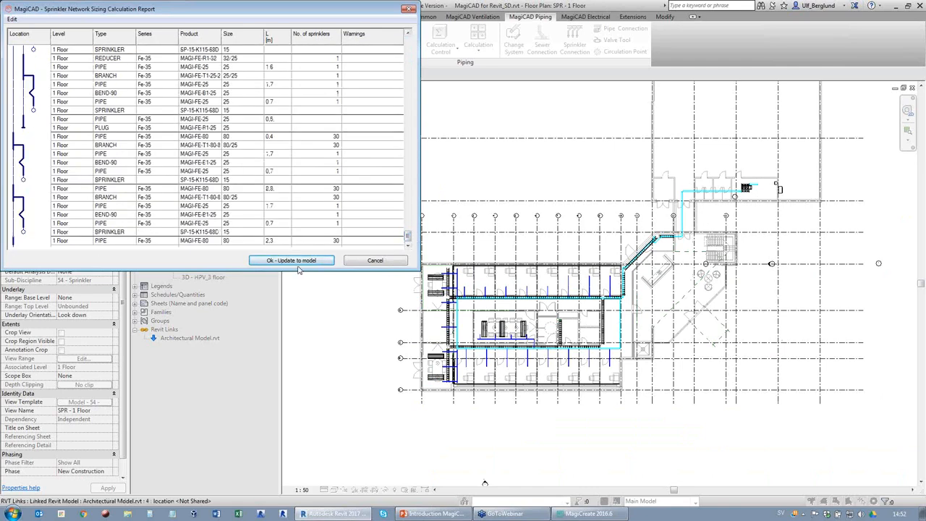
click(293, 261)
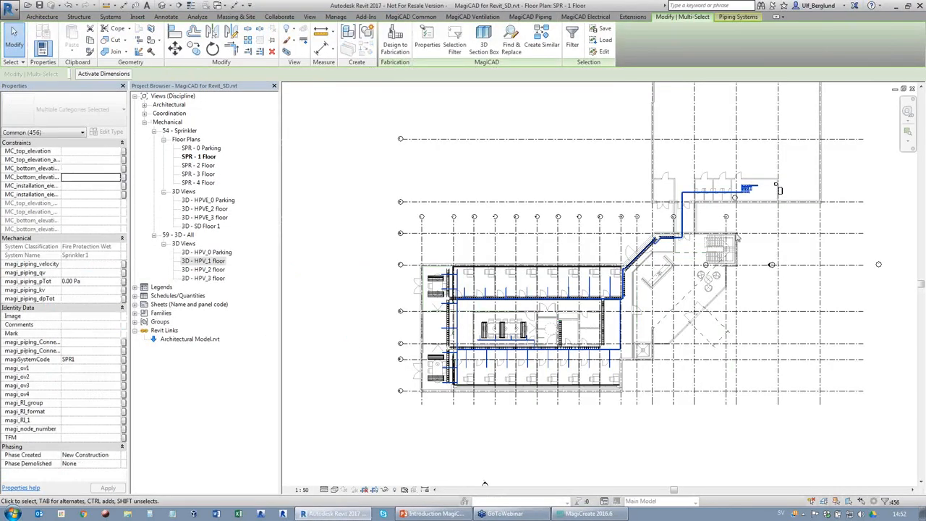
Clear the network selection and check the diameter of the horizontal feed pipe coming from the pump
key(Escape)
click(690, 194)
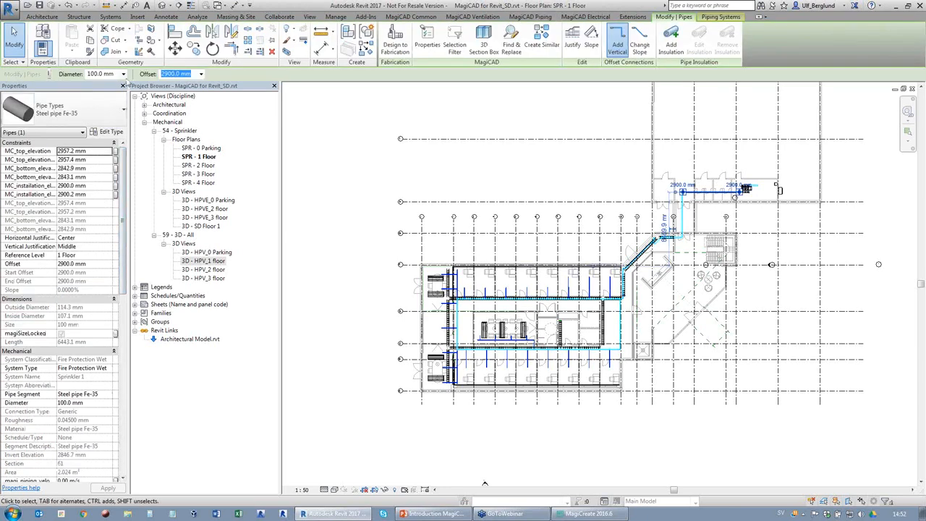
key(Escape)
scroll(579, 333, up, 2)
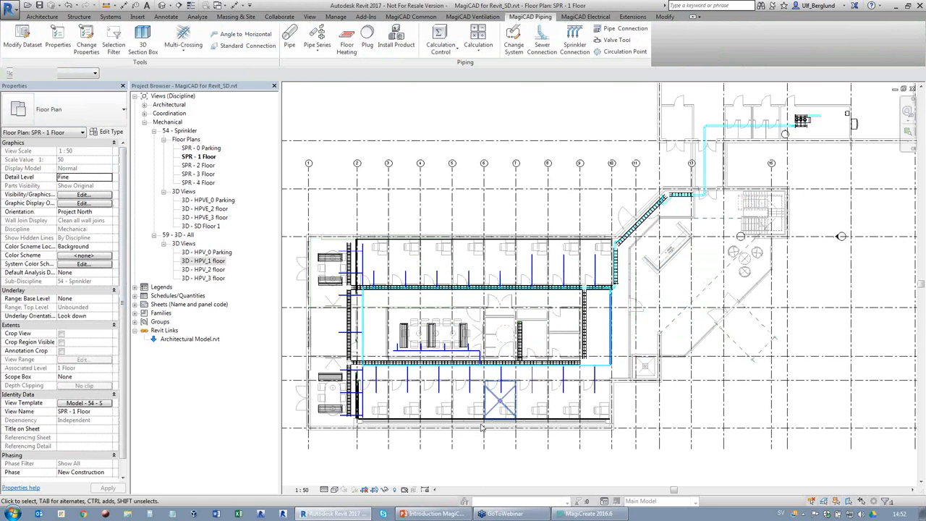
scroll(549, 304, up, 1)
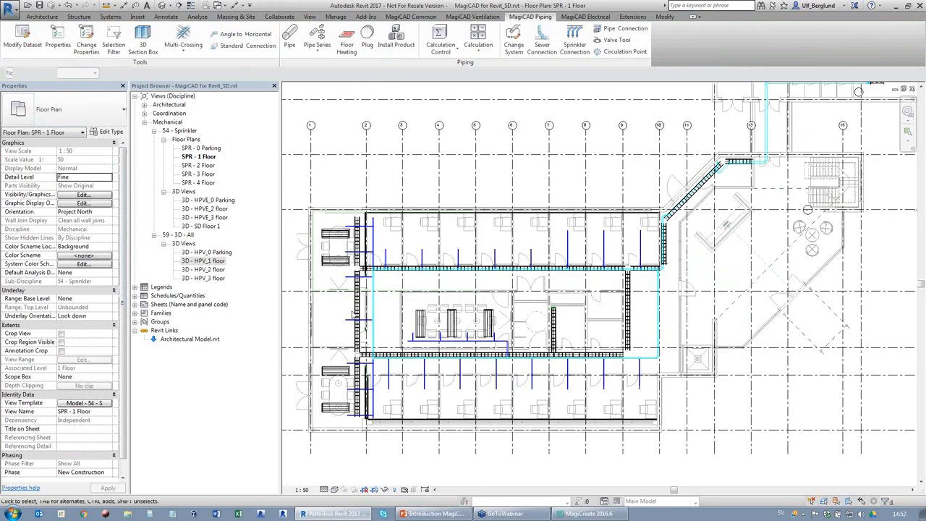
click(478, 37)
click(506, 190)
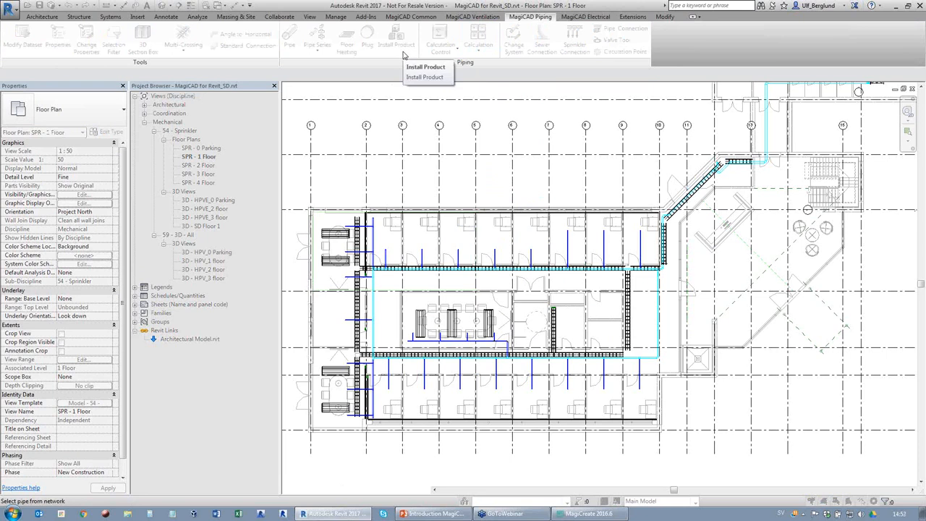
key(Escape)
Start a sprinkler calculation from an upper office branch pipe, using Design Area 1.1 and the EN 12845 standard
click(484, 52)
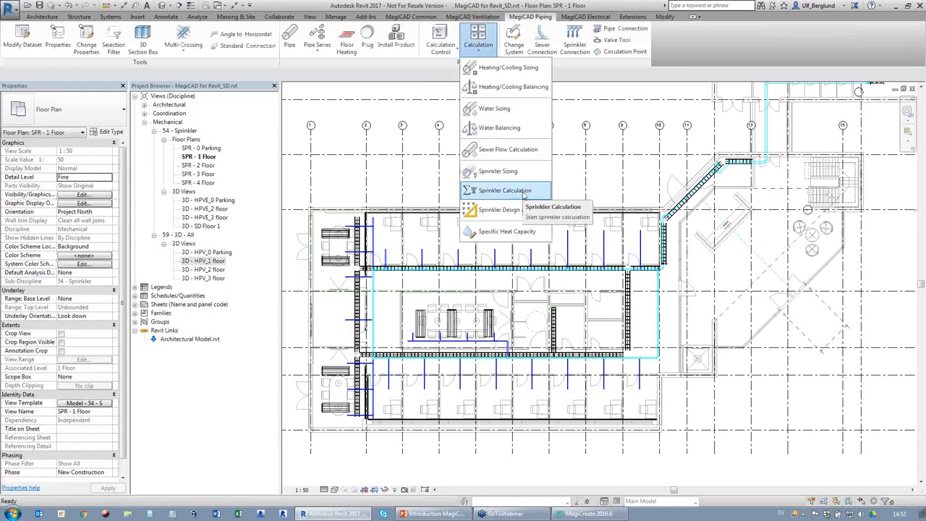
click(522, 193)
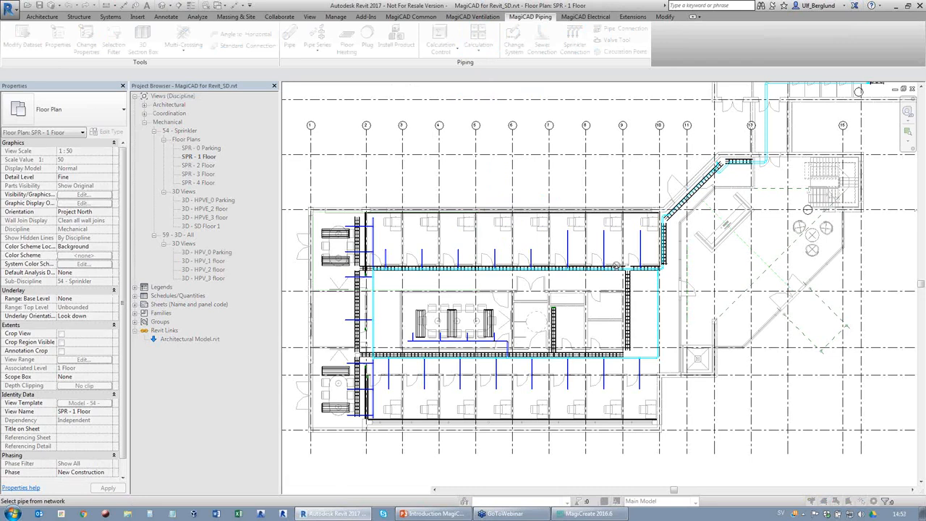
click(570, 258)
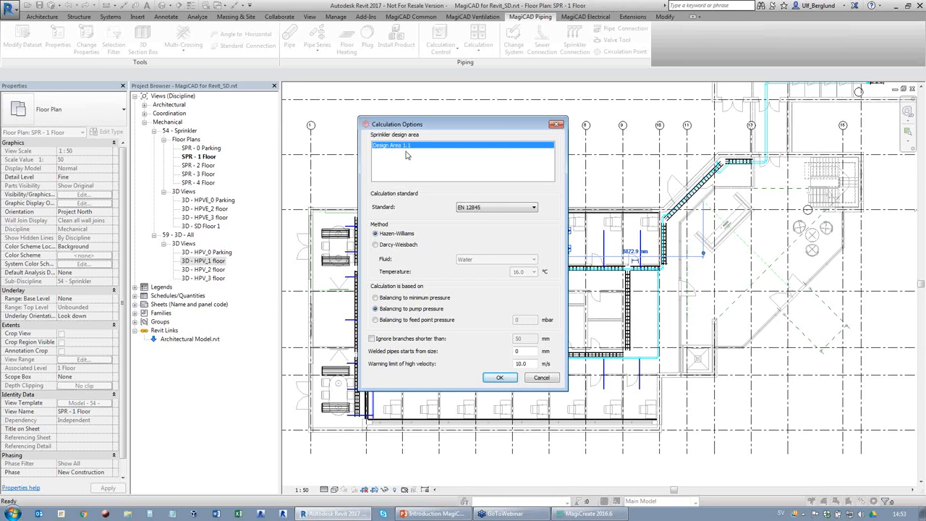
click(533, 208)
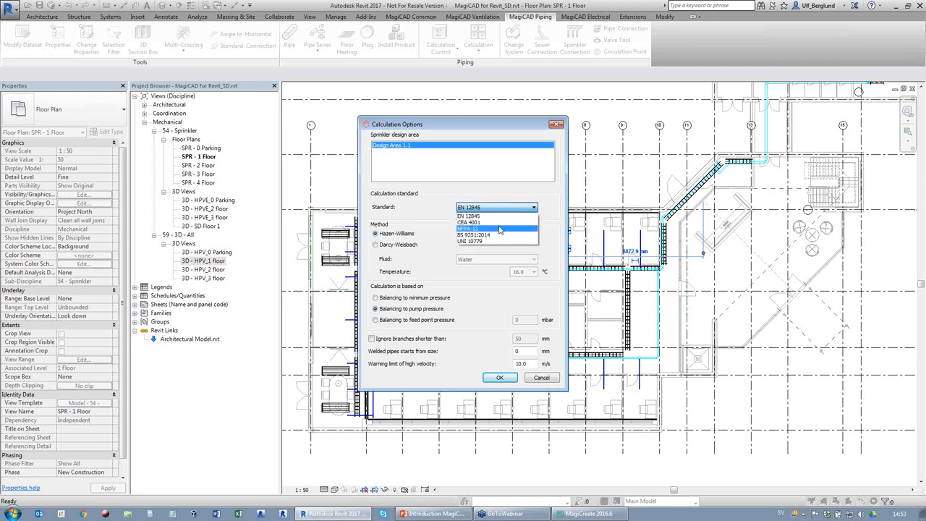
click(537, 209)
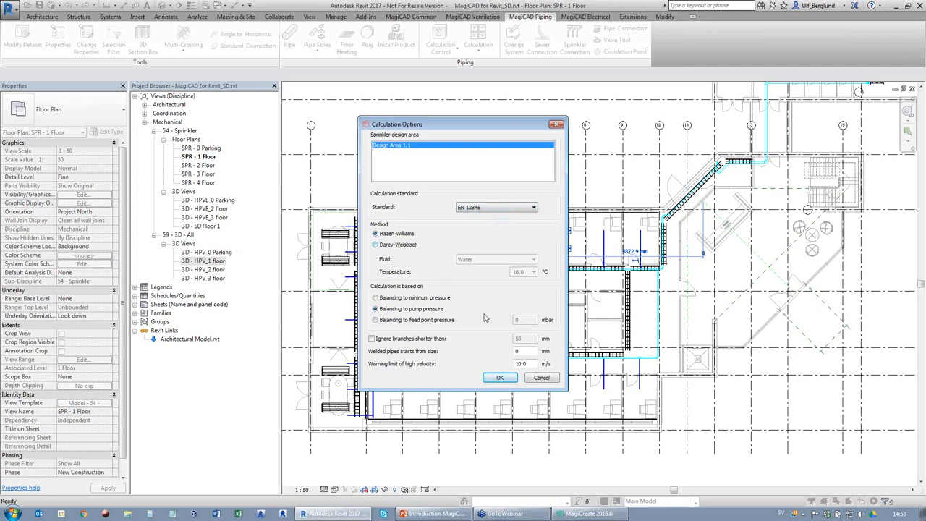
Compare the pressure balancing options, base the calculation on balancing to pump pressure, and generate the calculation report
click(401, 299)
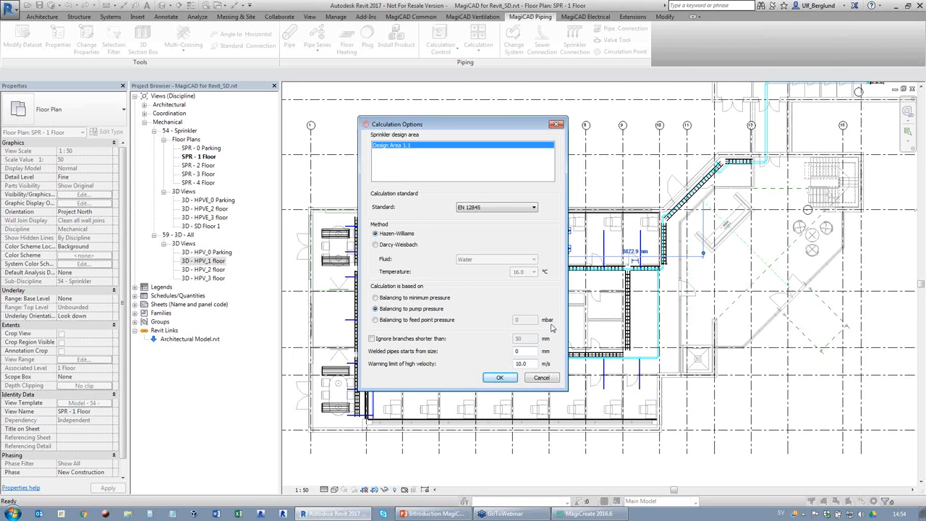
click(410, 320)
double_click(524, 320)
click(397, 310)
click(505, 383)
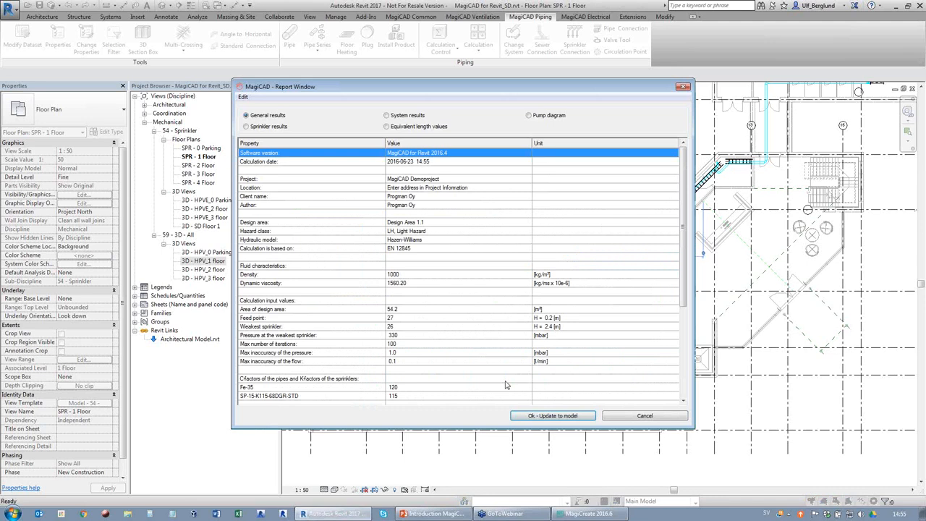
drag(423, 95, 348, 30)
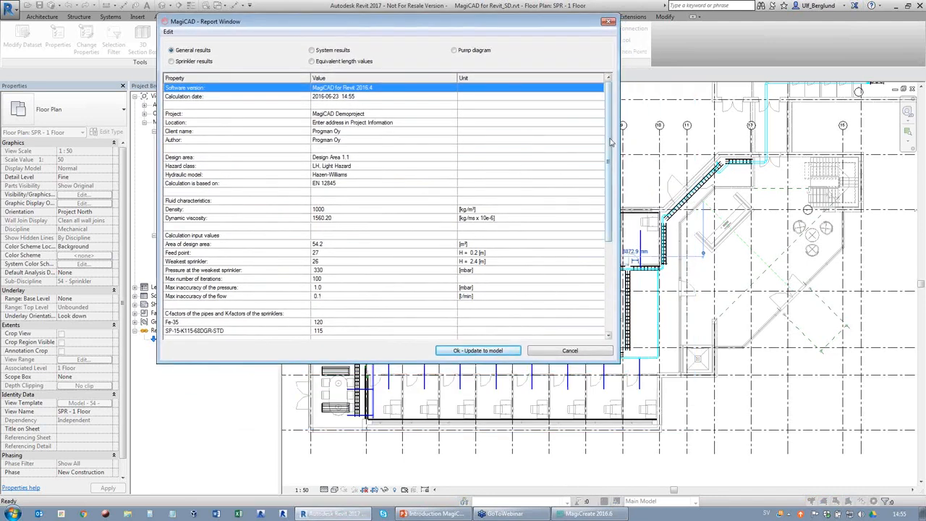
Review the general results of the calculation report, including the feed point and the weakest sprinkler
drag(612, 130, 612, 206)
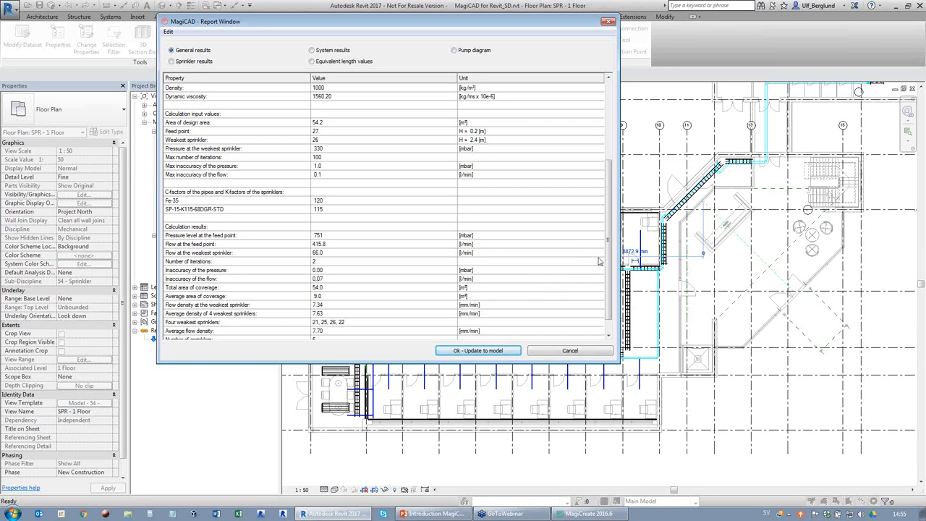
scroll(608, 247, down, 1)
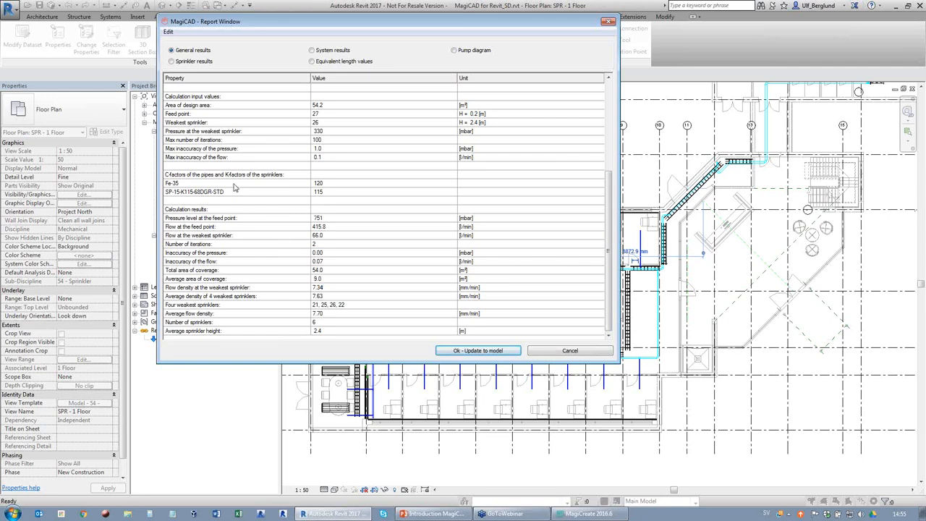
click(318, 116)
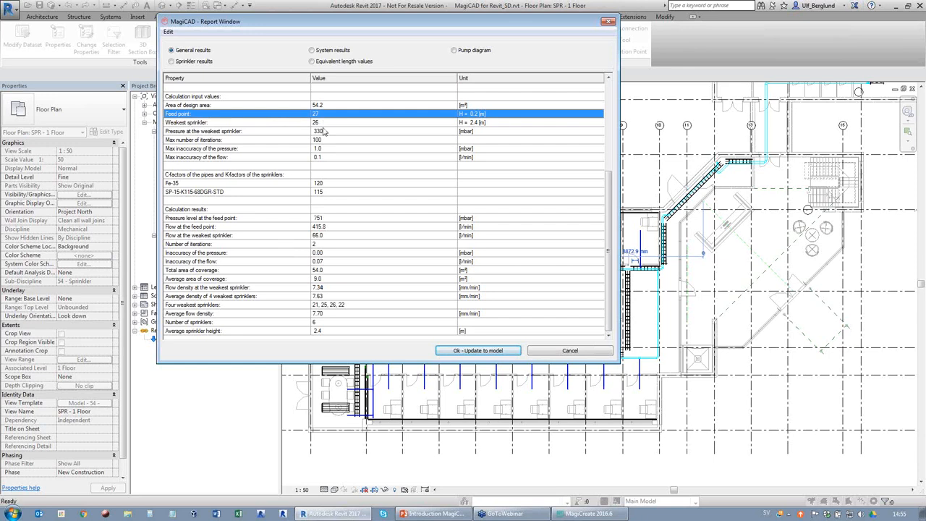
click(325, 124)
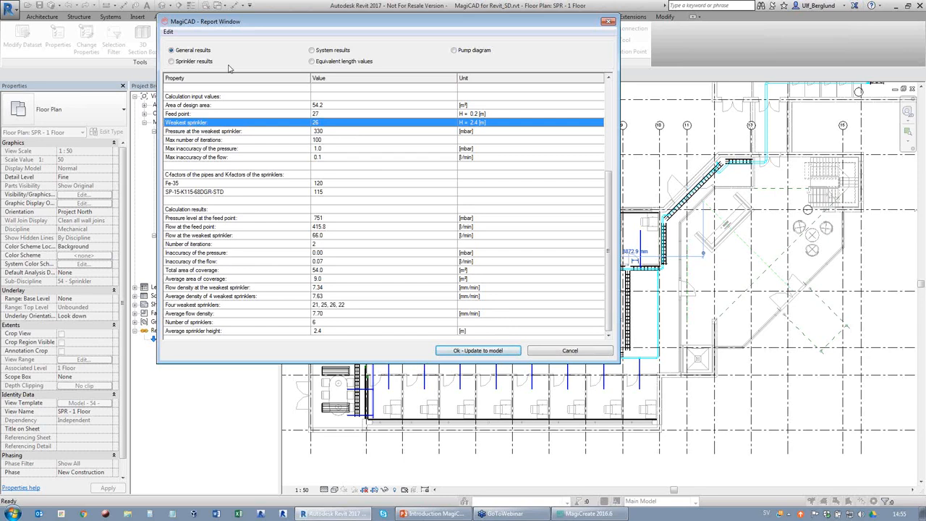
Examine the report's sprinkler results, system results, equivalent length values and pump diagram
click(198, 63)
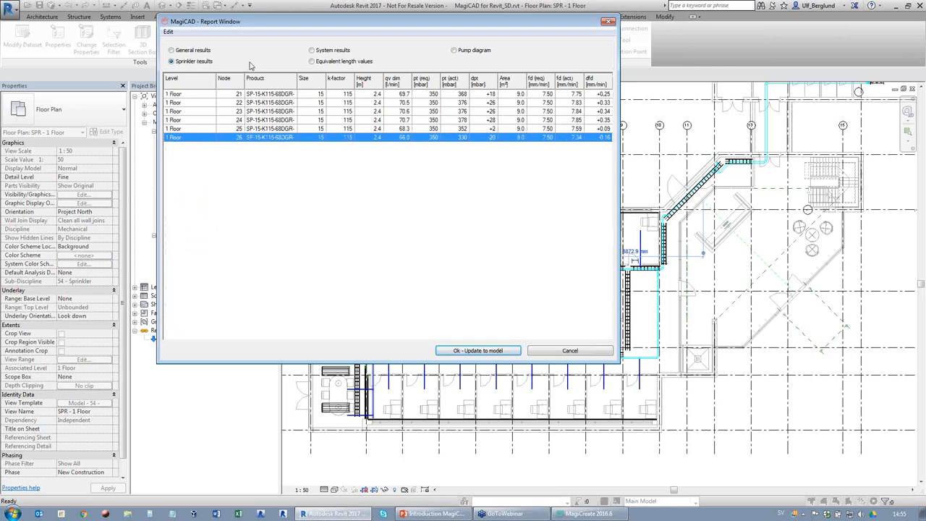
click(342, 52)
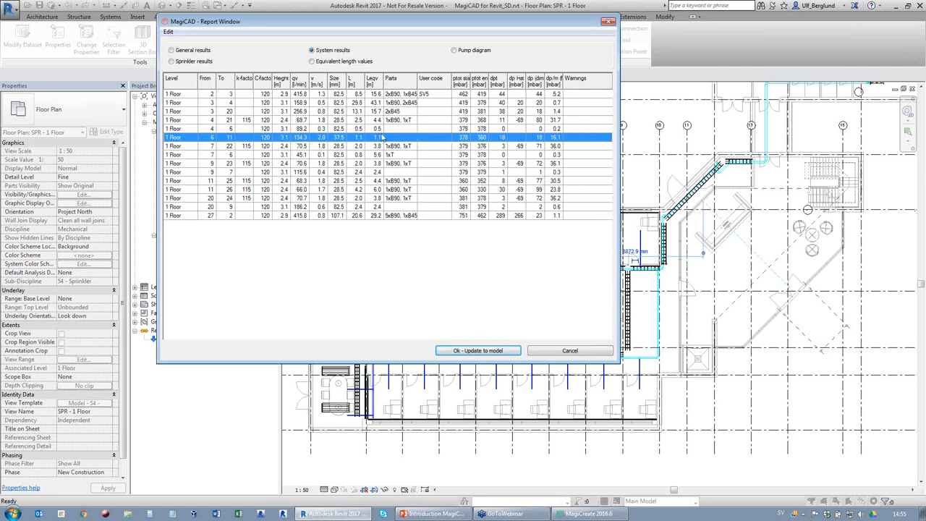
click(325, 63)
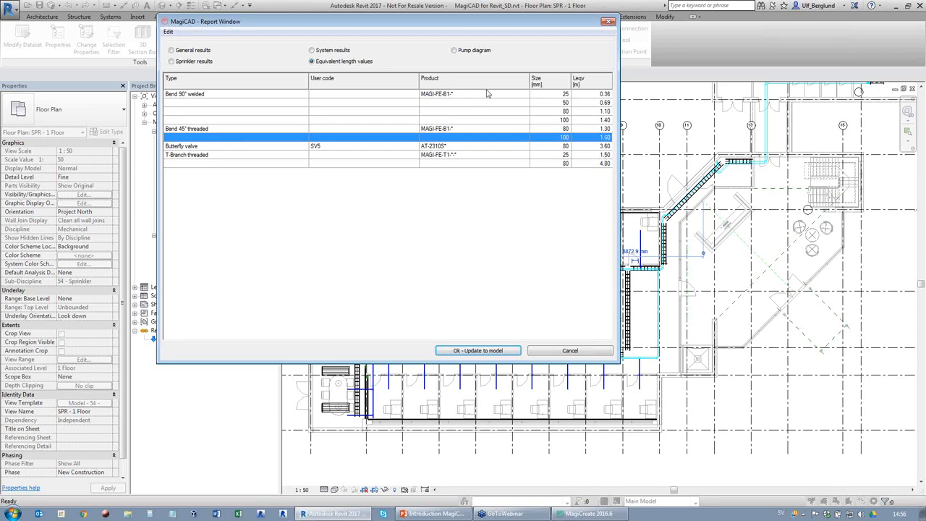
click(459, 51)
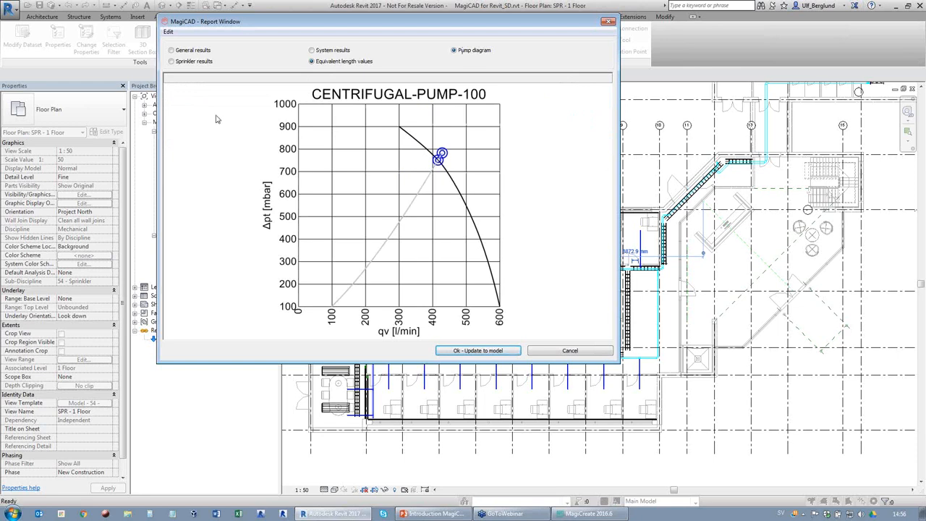
Print the calculation report to the desktop as MagiCAD - HVAC.pdf and update the model with the results
click(170, 33)
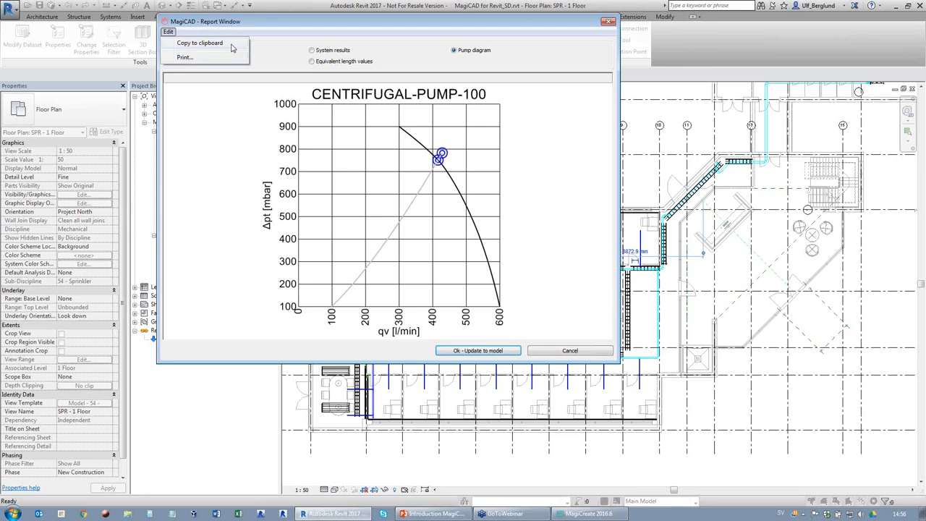
click(182, 57)
click(203, 100)
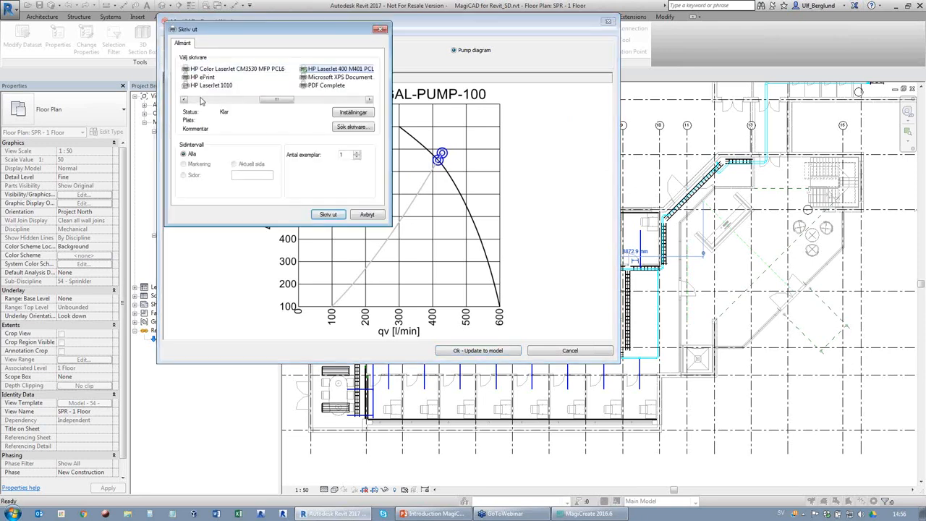
click(202, 101)
click(194, 100)
click(330, 216)
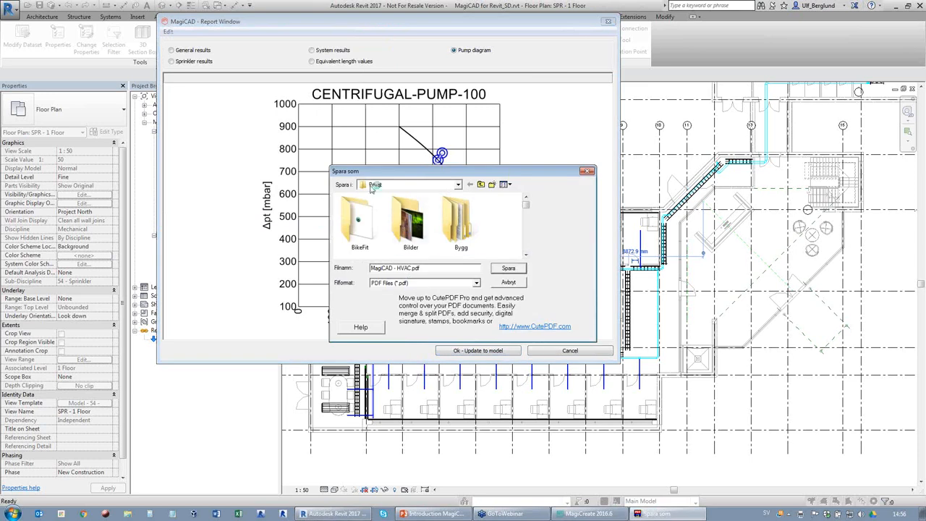
click(457, 185)
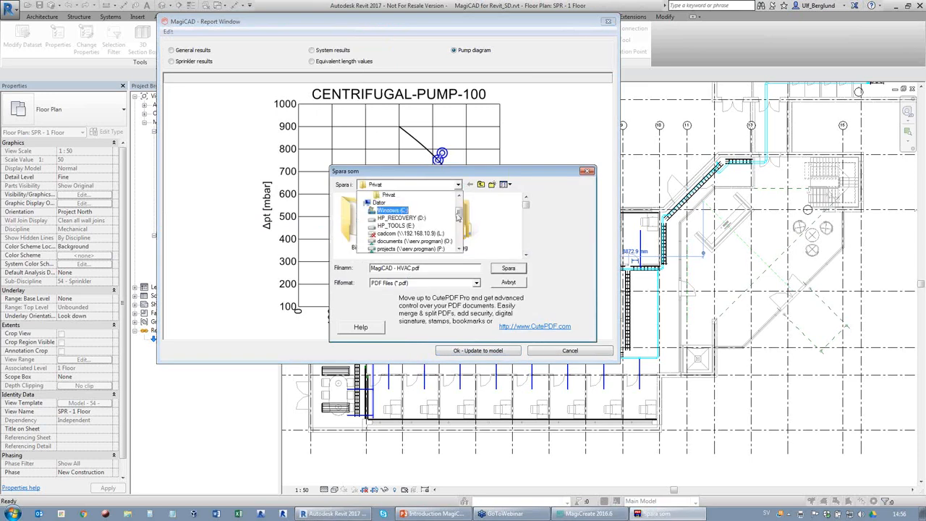
drag(457, 214, 457, 198)
click(380, 195)
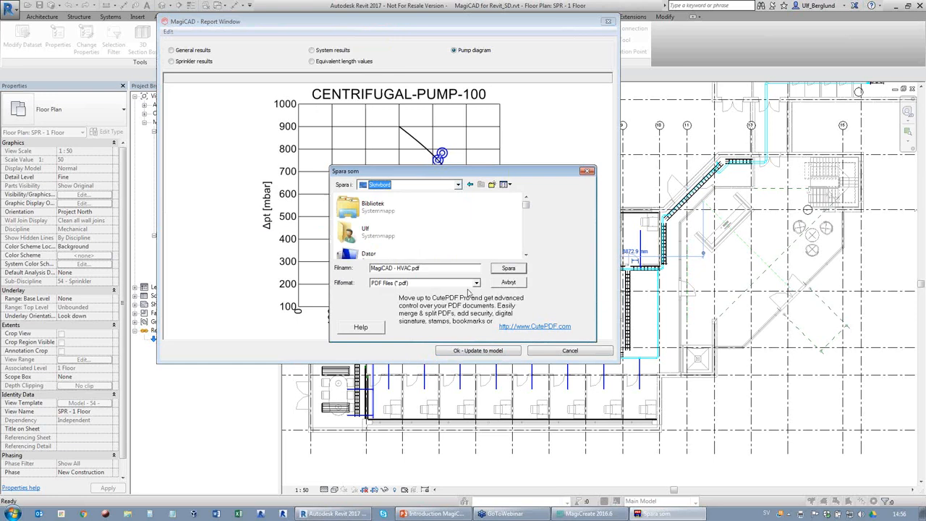
click(517, 268)
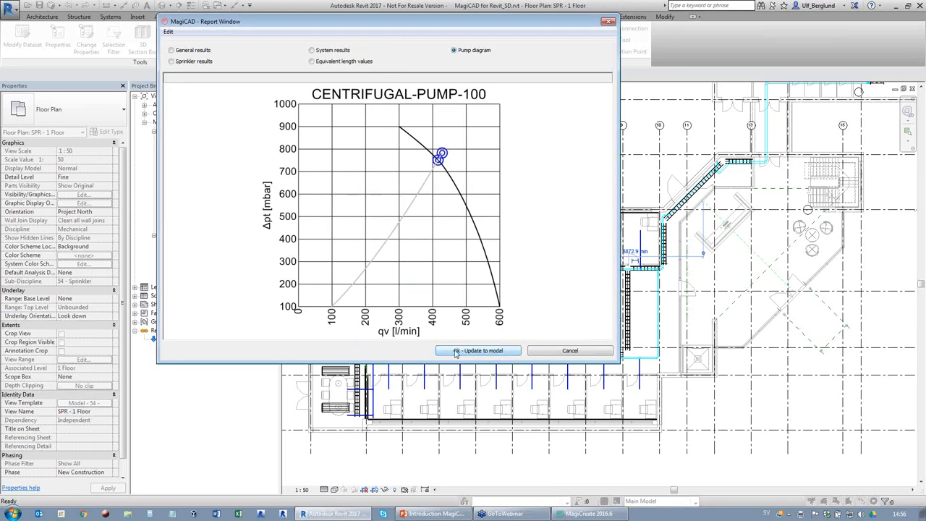
click(487, 351)
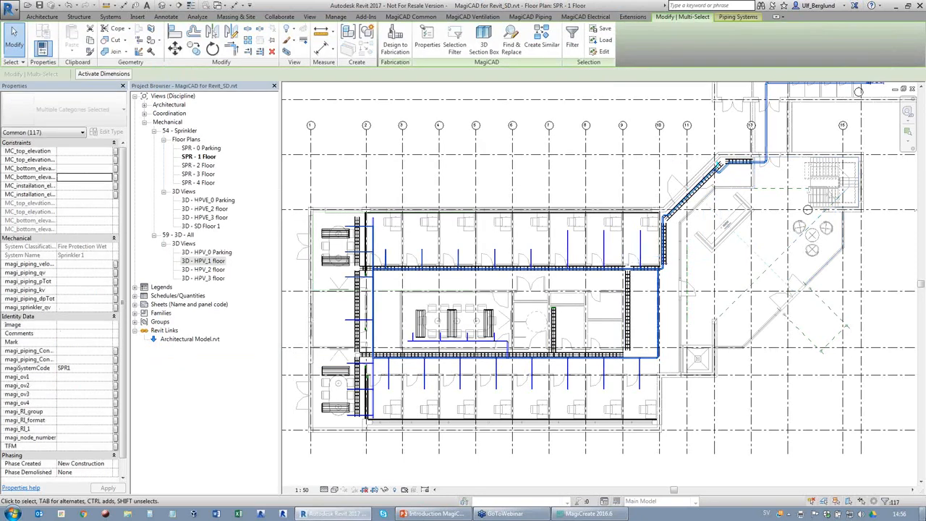
Open MagiCAD - HVAC.pdf from the desktop, look through all its result tables and pump diagram, and return to Revit
click(922, 513)
double_click(17, 184)
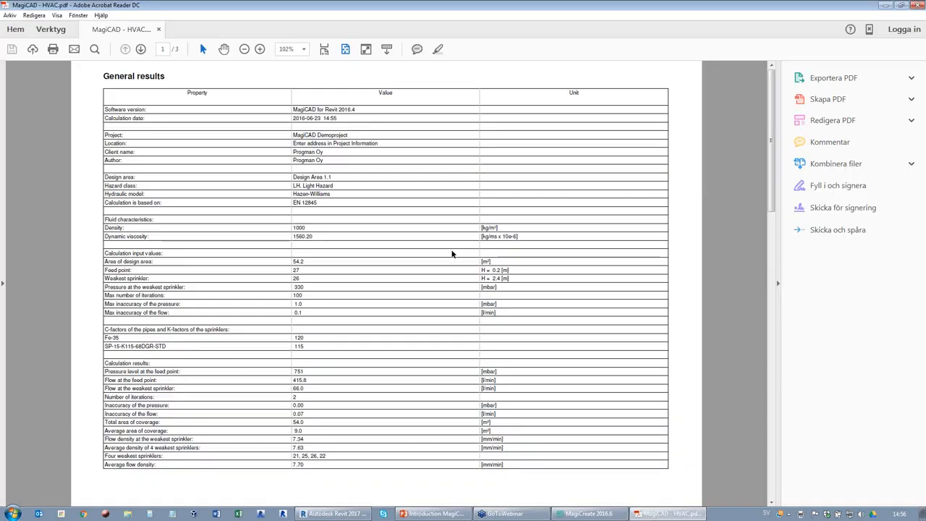
scroll(504, 345, down, 5)
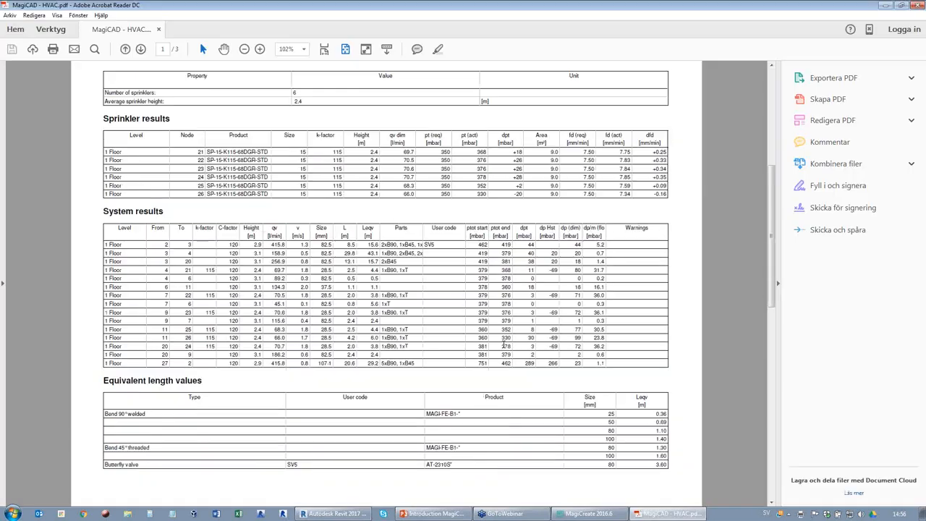
scroll(529, 388, down, 10)
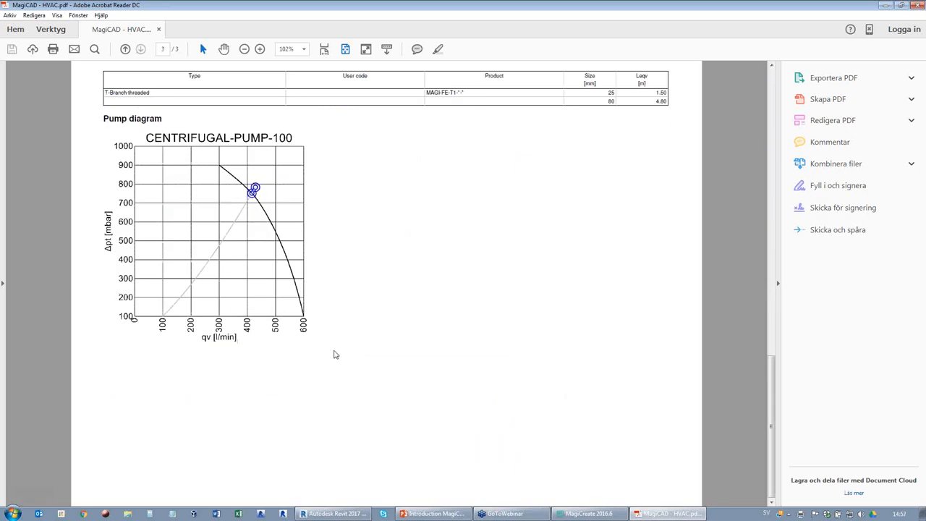
scroll(450, 214, up, 10)
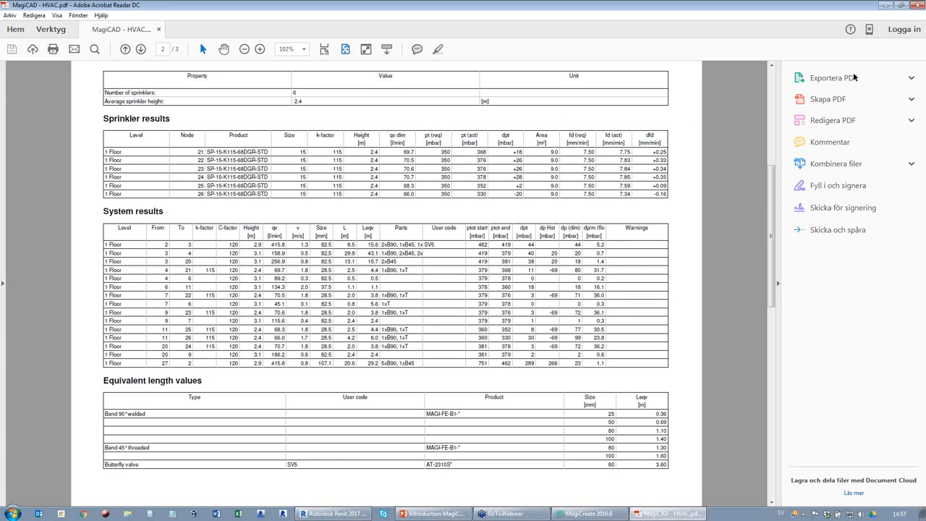
click(917, 5)
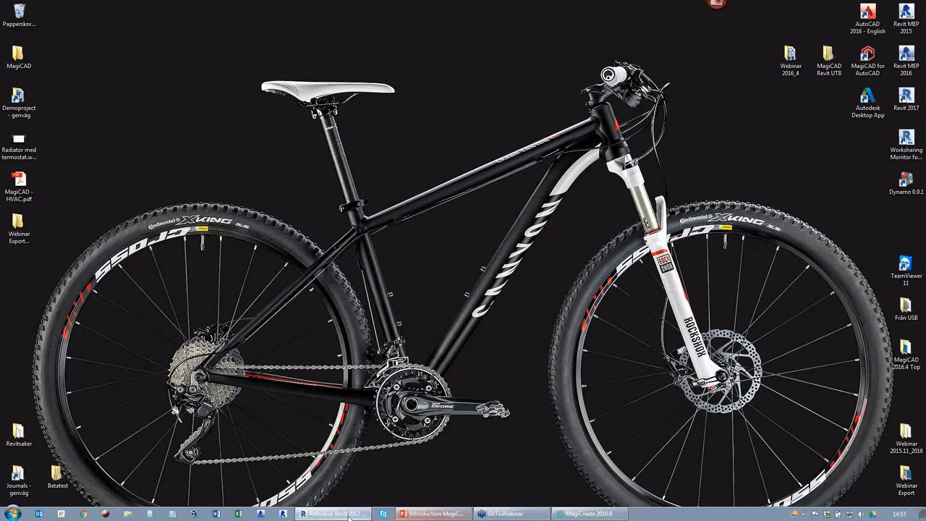
click(320, 513)
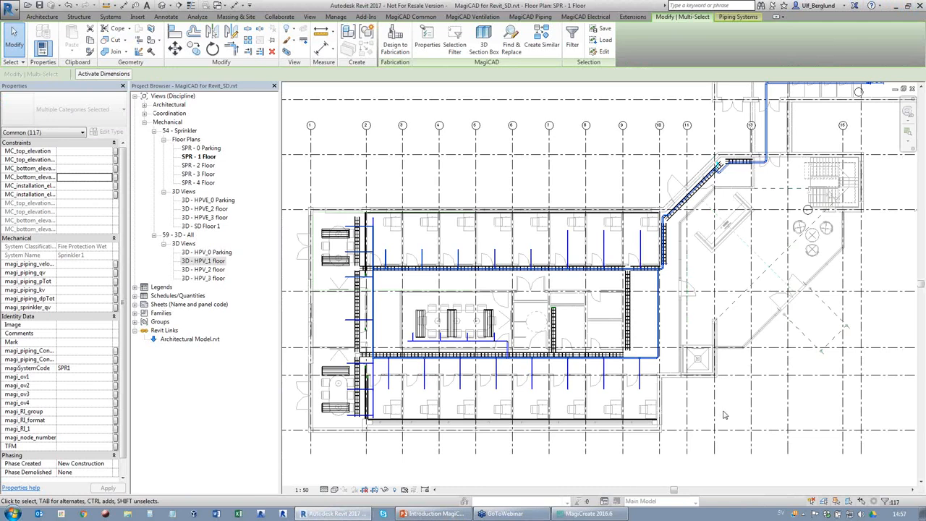
Clear the network selection and show the calculation node numbers with the Network range, using the vertical 80 mm main pipe
scroll(333, 233, up, 5)
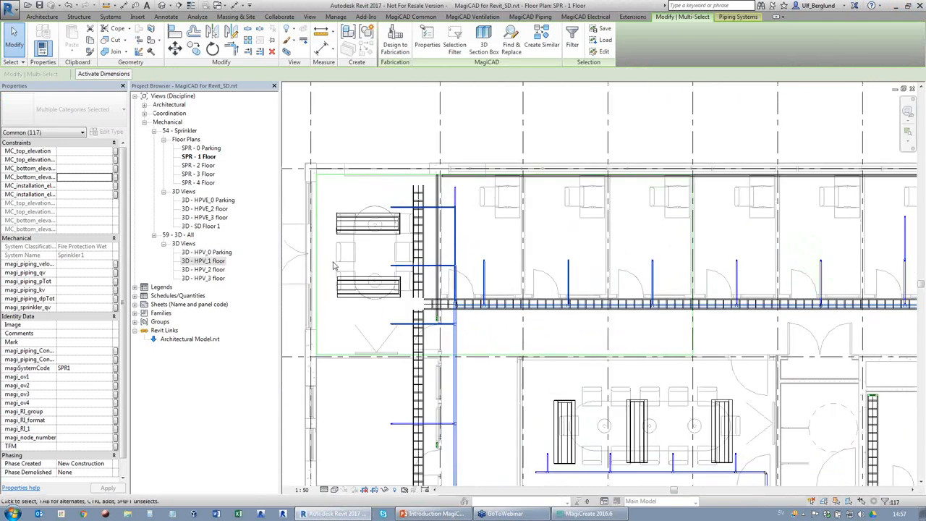
click(569, 104)
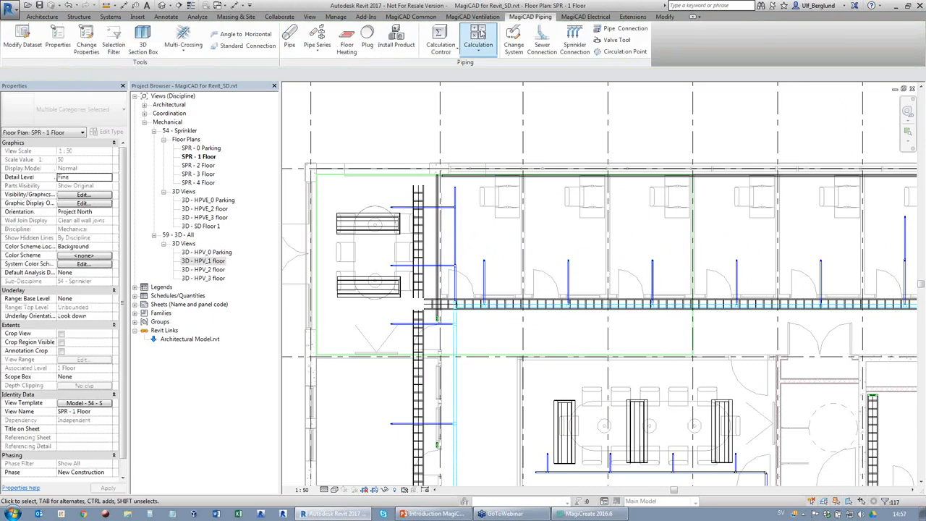
click(403, 20)
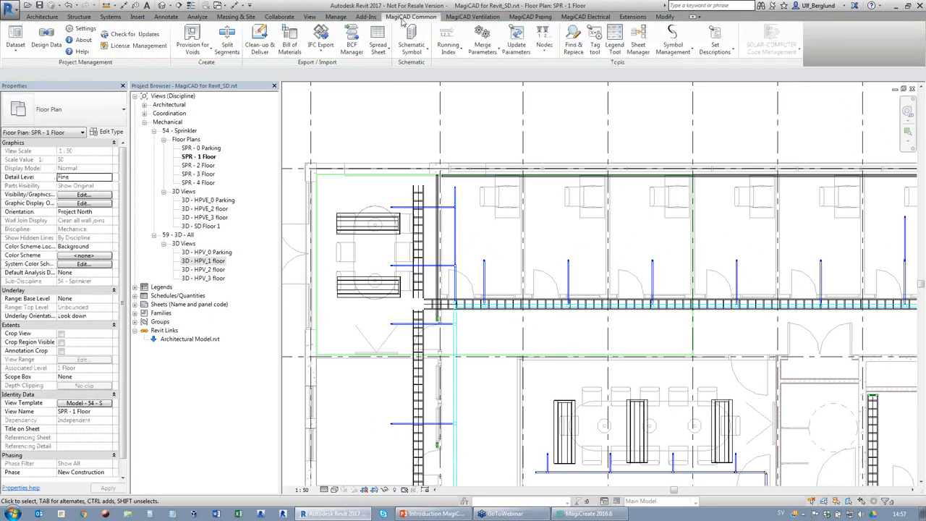
click(543, 55)
click(575, 68)
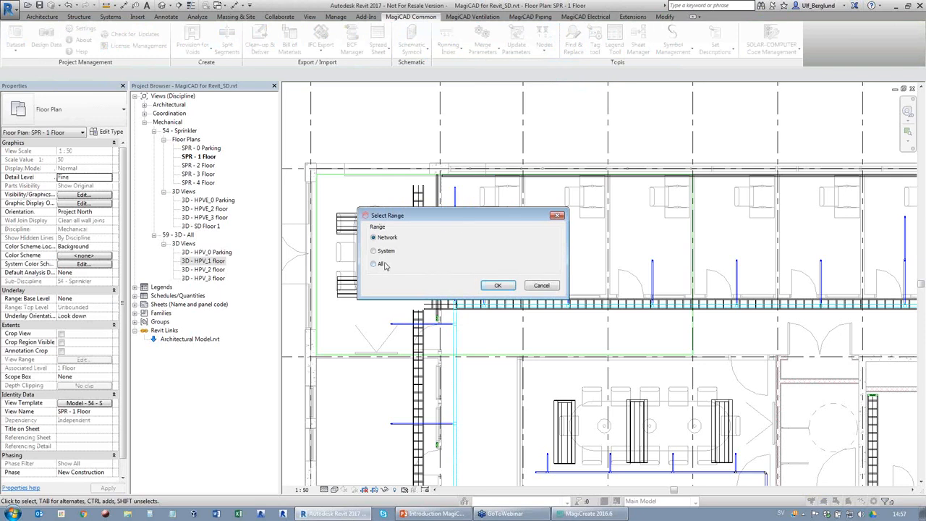
click(499, 285)
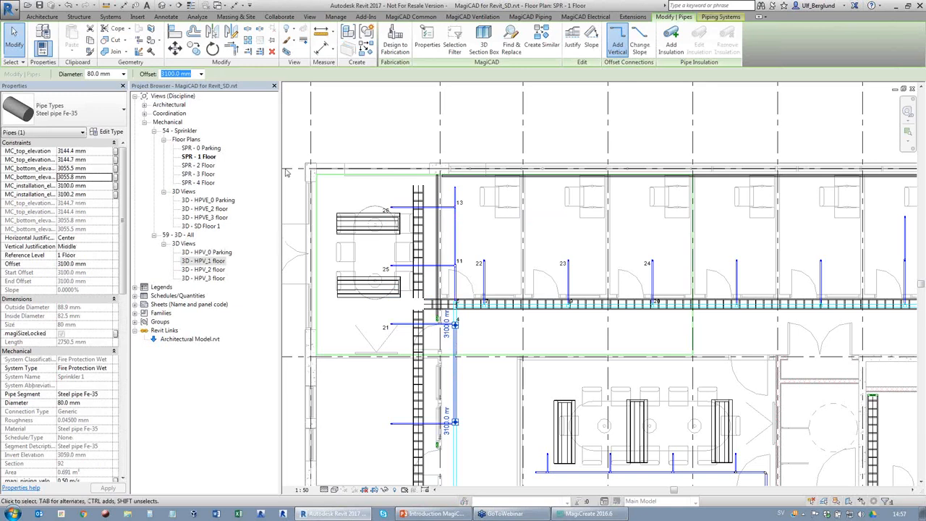
Examine the node numbers along the sprinkler network, from the office branches to the pump feed point and the diagonal corridor
scroll(298, 385, down, 2)
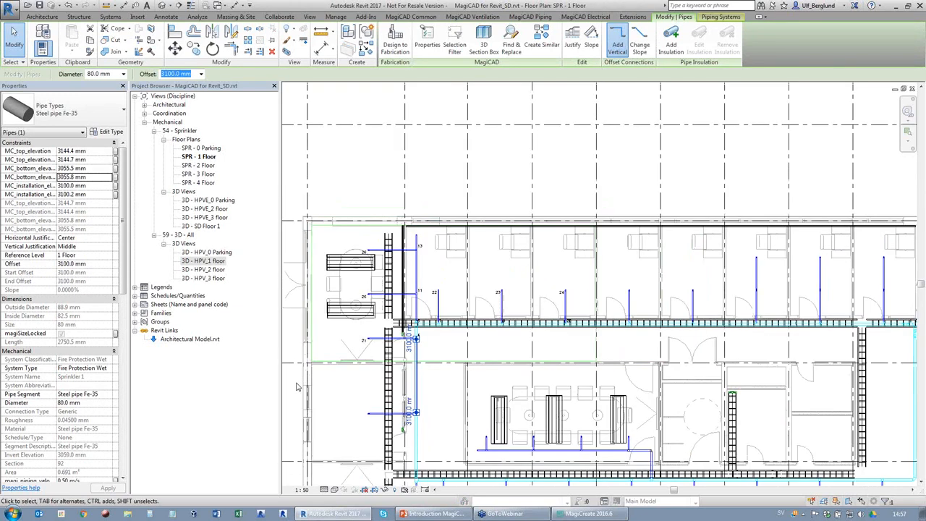
scroll(294, 387, down, 1)
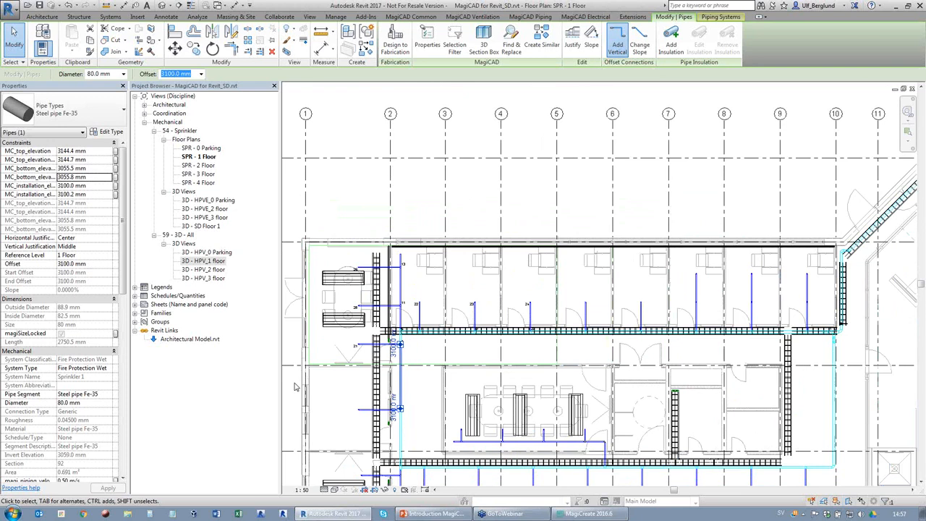
scroll(294, 387, down, 1)
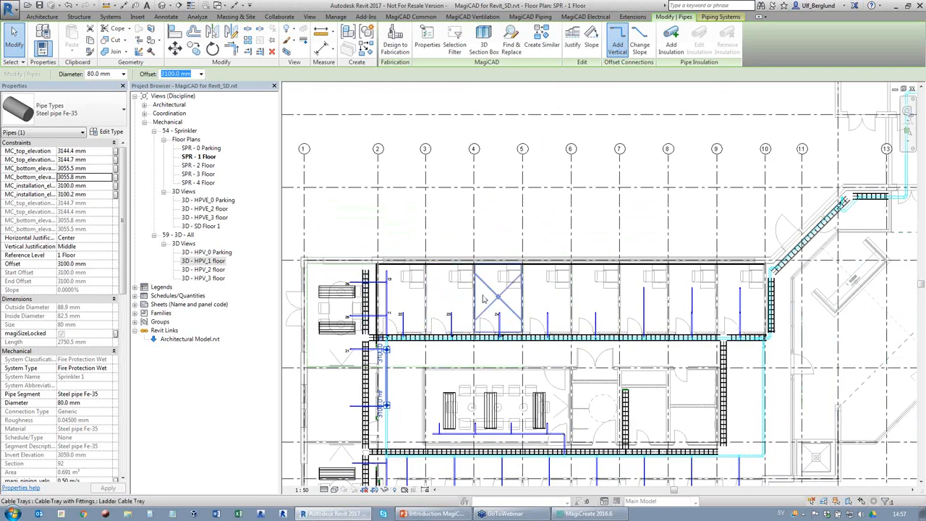
scroll(311, 342, down, 2)
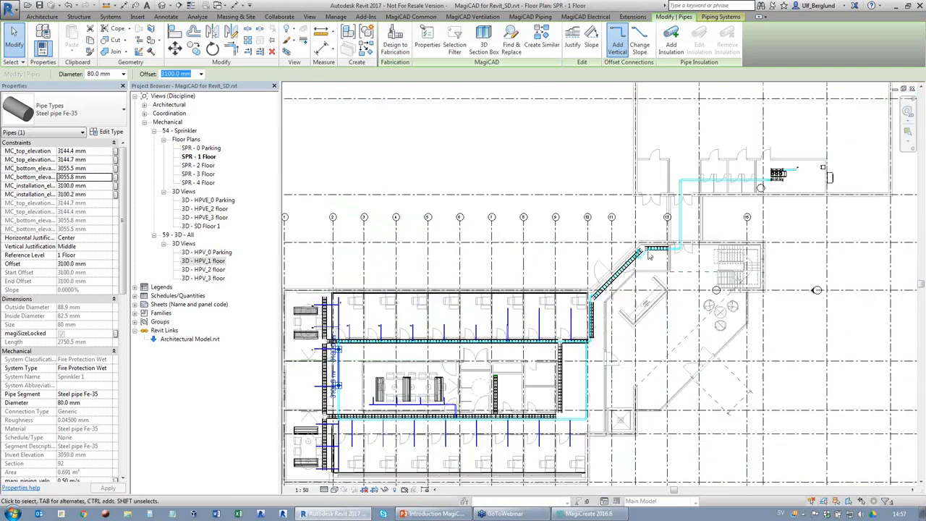
scroll(832, 166, up, 3)
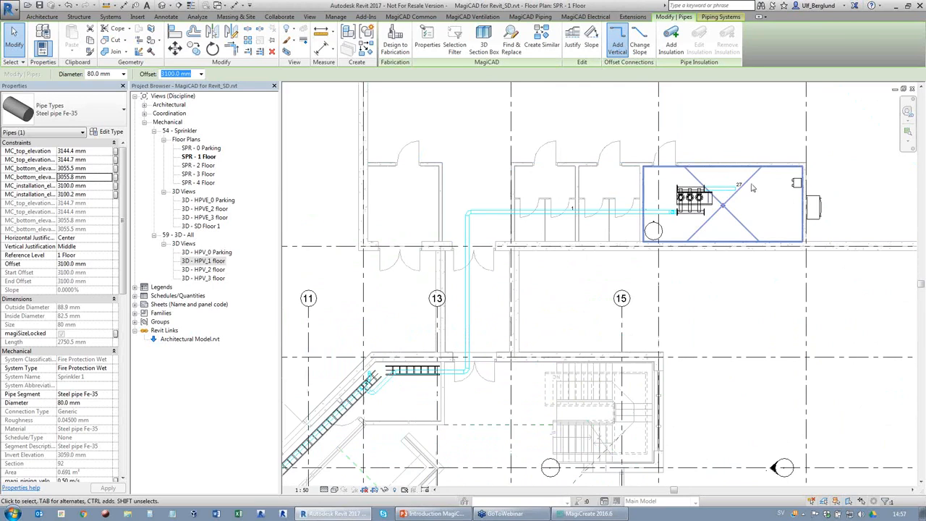
scroll(821, 167, down, 2)
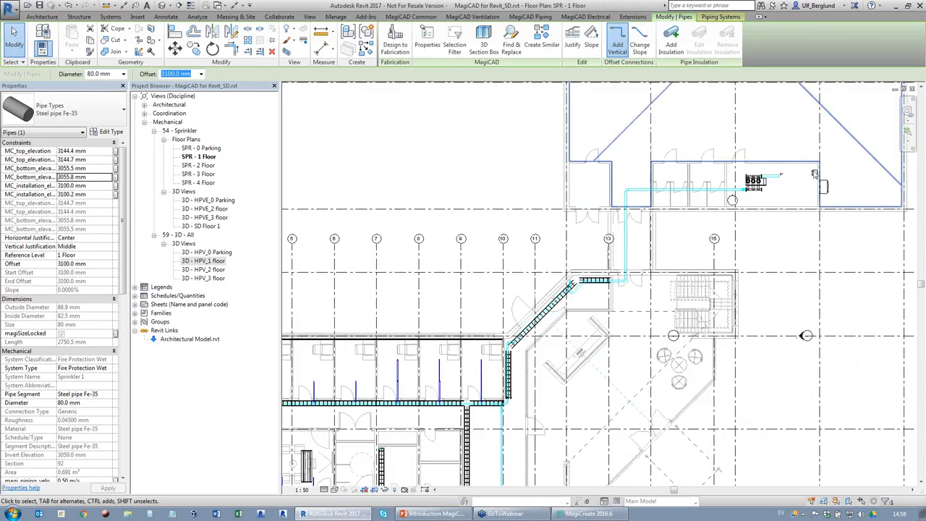
scroll(580, 295, up, 2)
scroll(579, 295, up, 4)
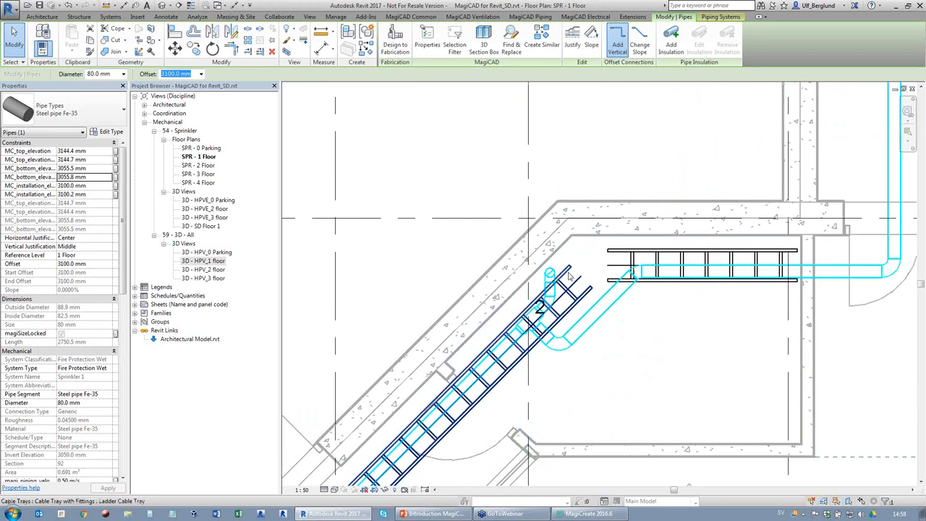
Hide the Cable Trays model category in the Model - 54 - Sprinkler view template applied to the SPR - 1 Floor plan
click(436, 156)
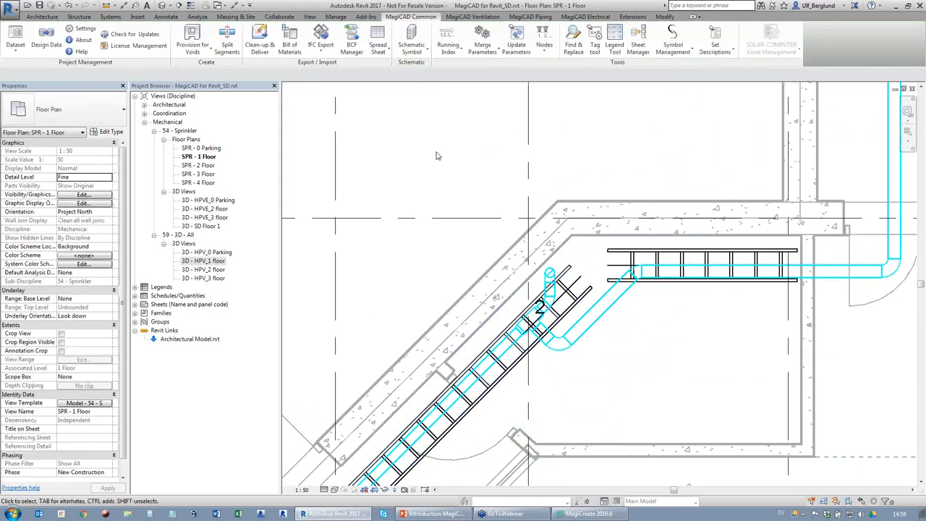
click(90, 402)
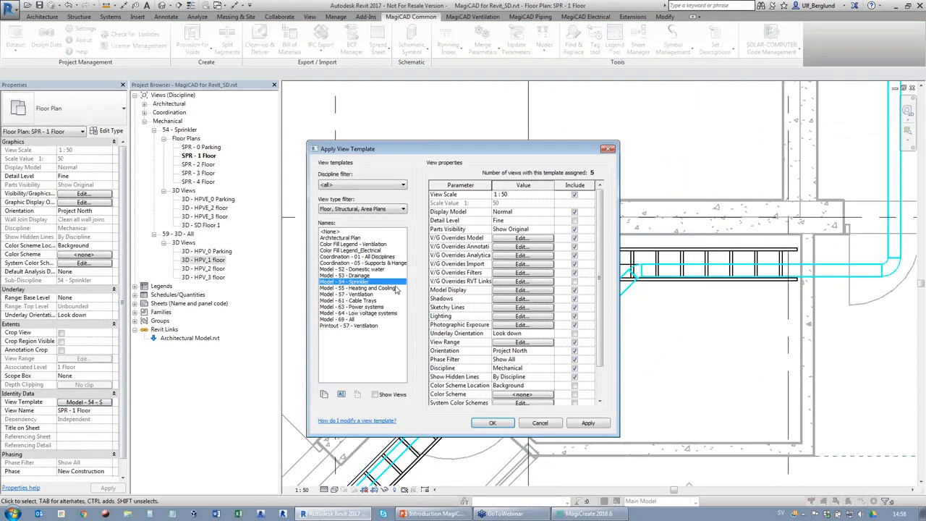
click(535, 238)
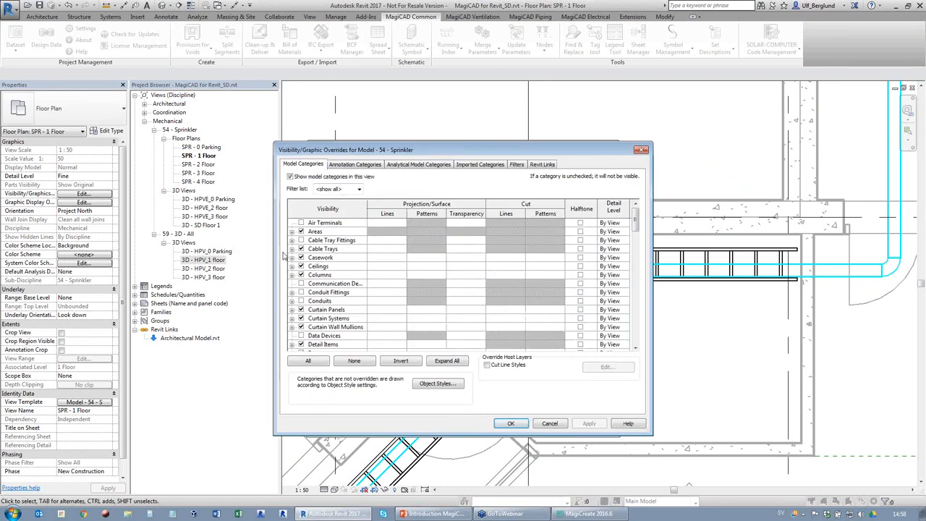
click(302, 249)
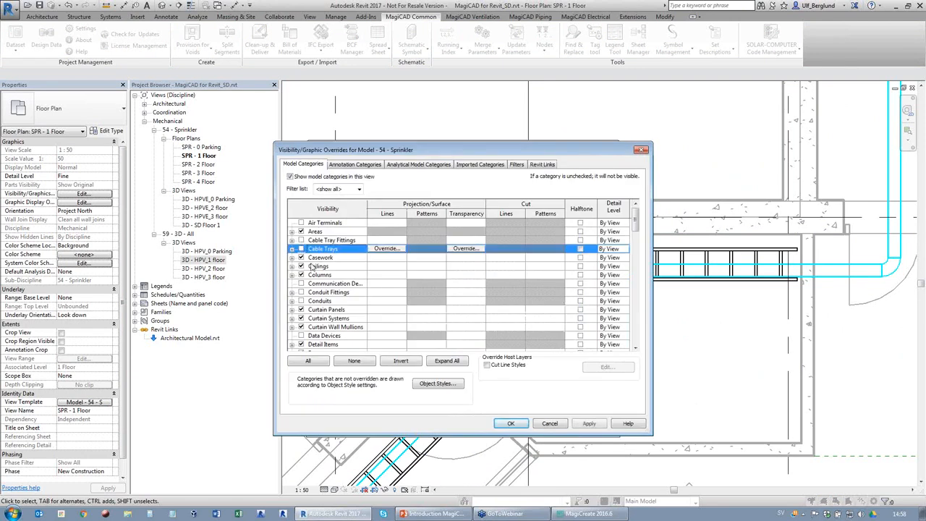
click(518, 423)
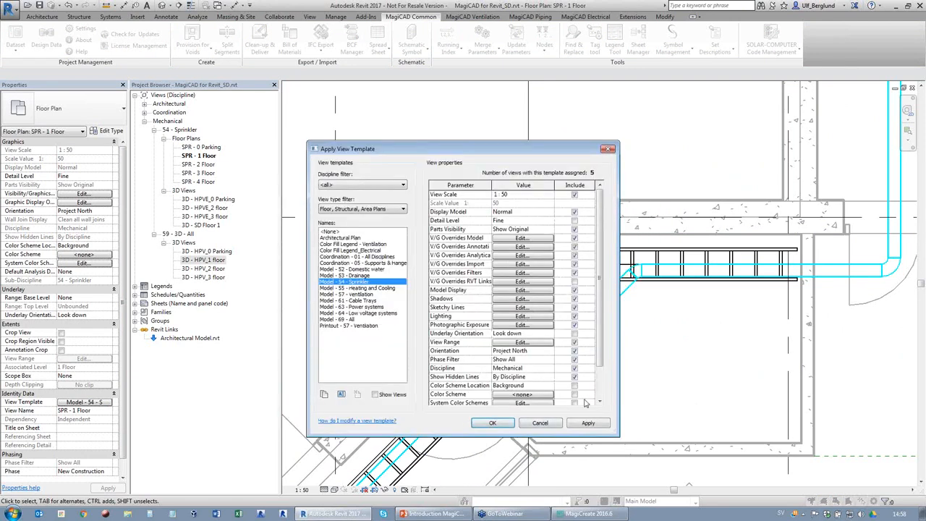
click(504, 425)
scroll(634, 397, up, 2)
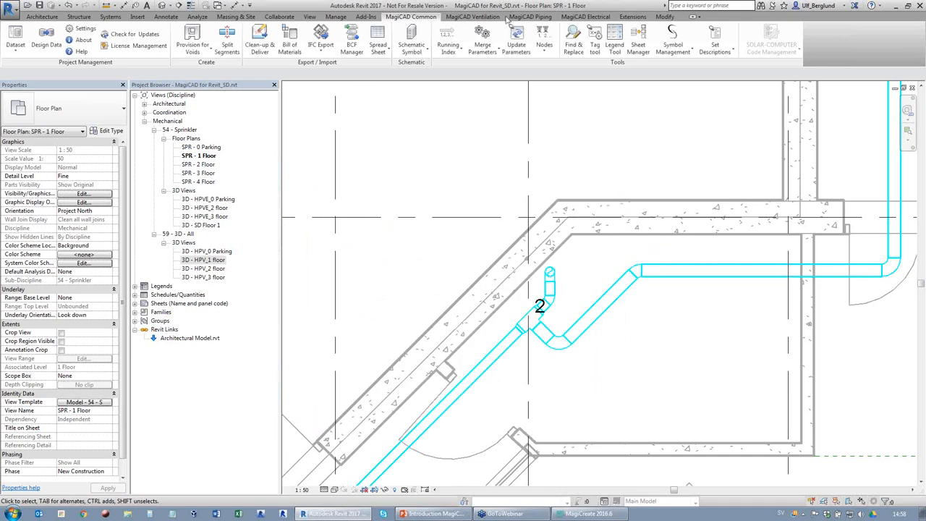
Choose the Armatec AT2310S butterfly stop valve in size AT2310S50 as the piping product to install
click(530, 16)
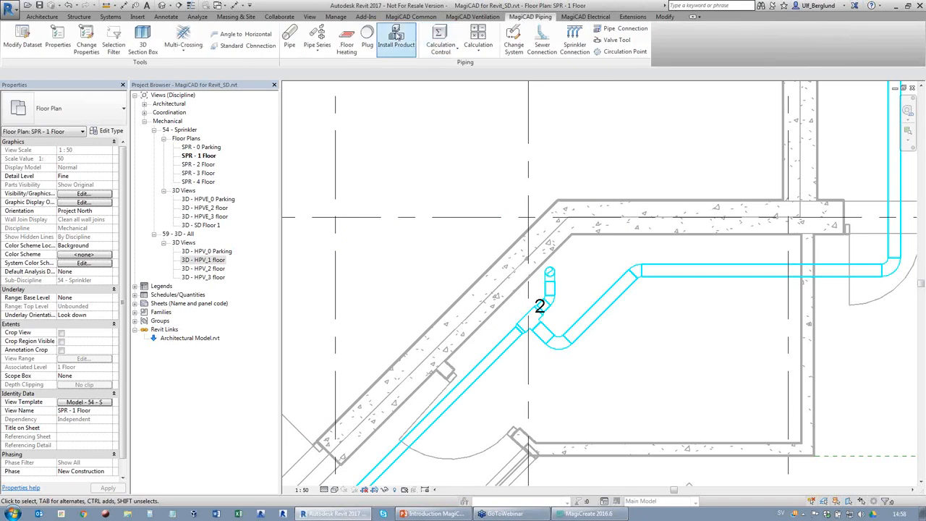
click(397, 37)
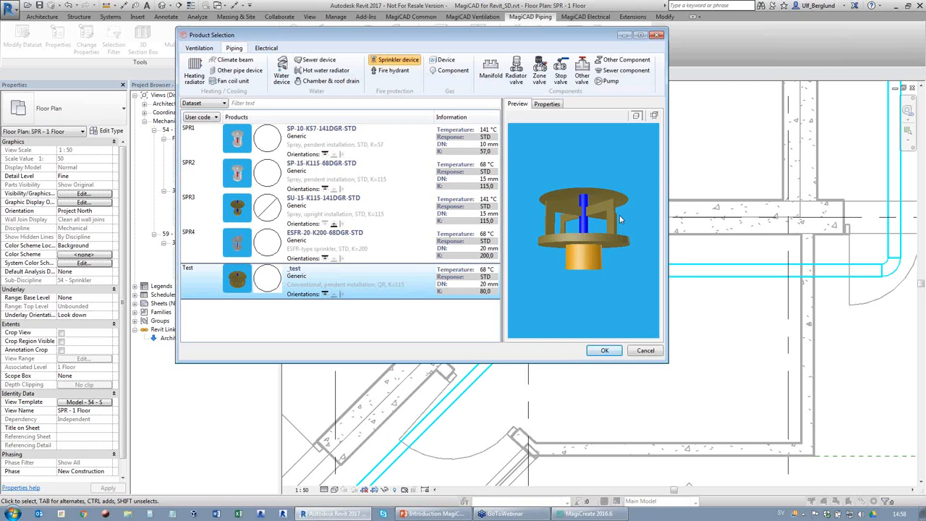
click(564, 79)
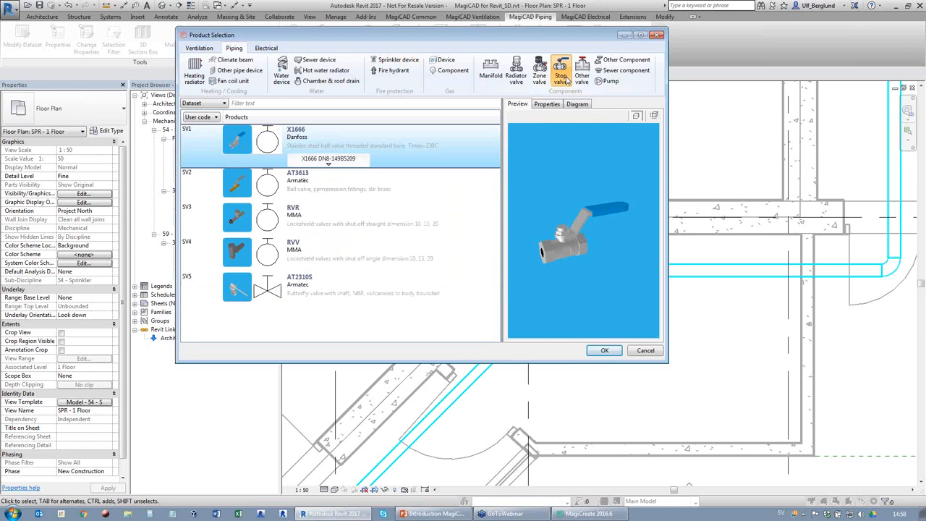
click(344, 290)
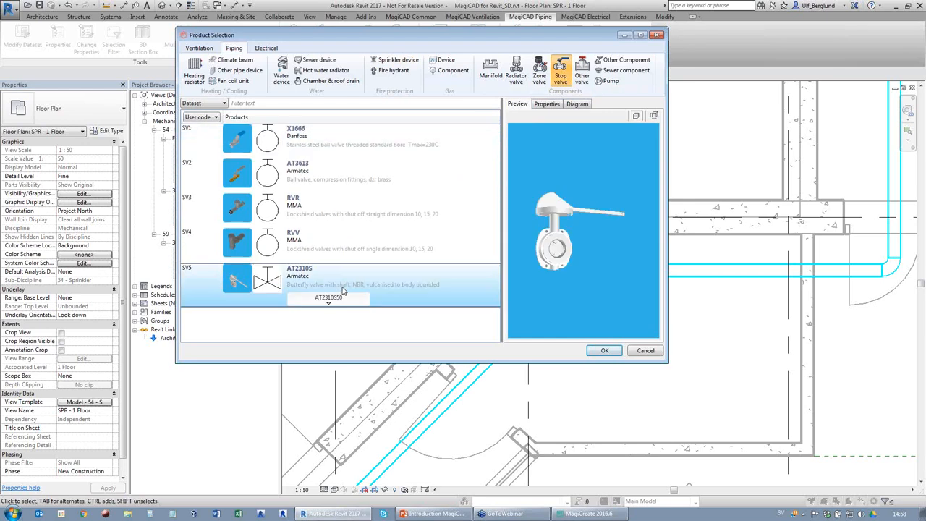
click(355, 298)
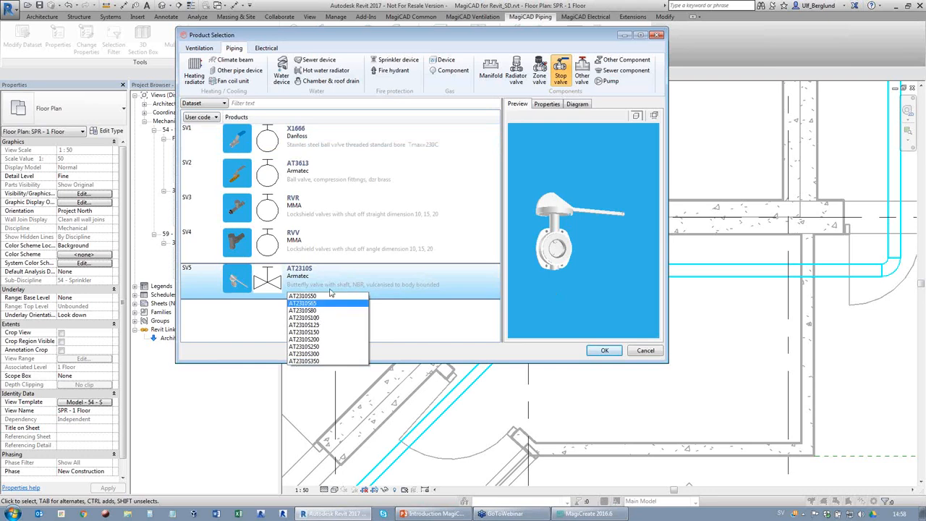
click(330, 296)
click(329, 294)
click(329, 295)
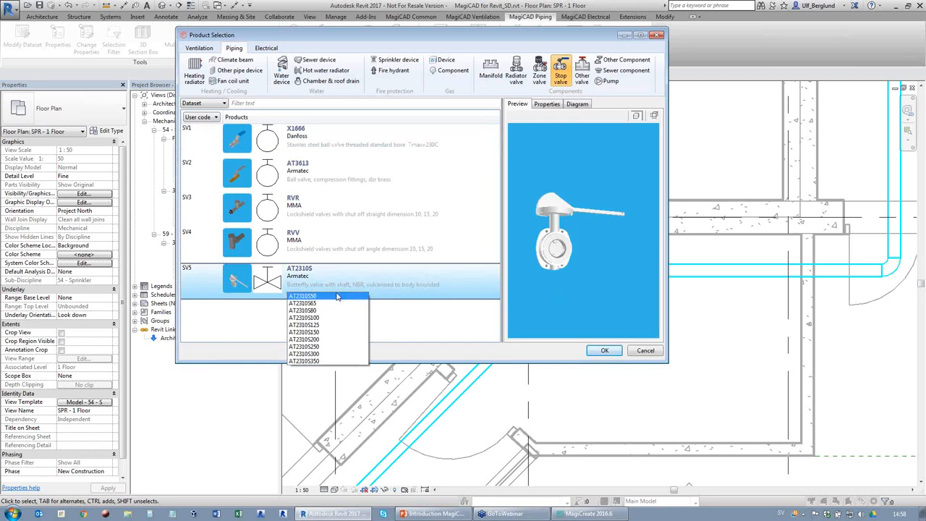
click(559, 333)
click(604, 350)
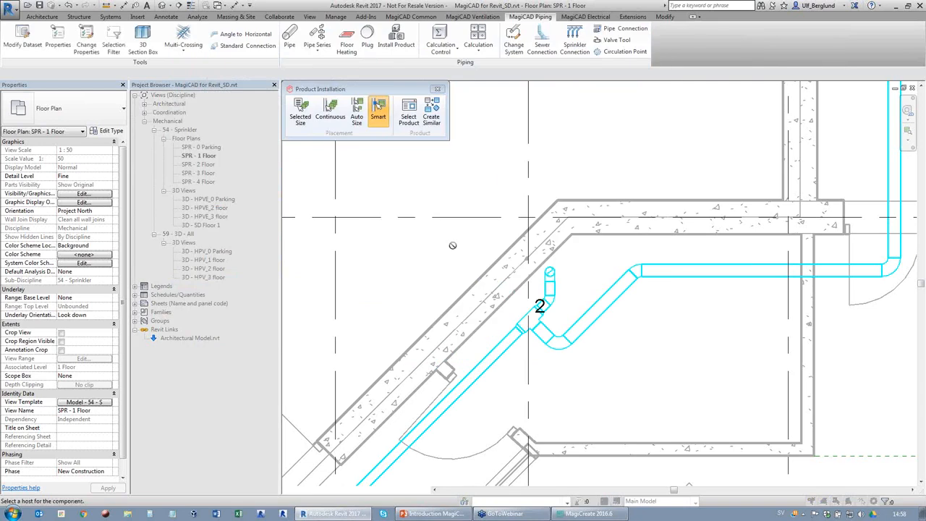
Try the Selected Size and Continuous placement modes, and place the butterfly valve on the horizontal sprinkler pipe using Auto Size
click(300, 120)
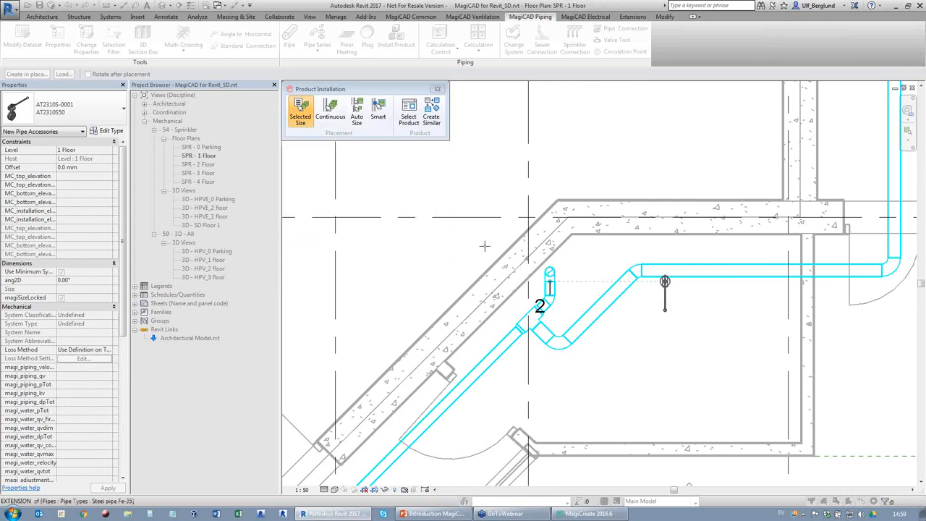
mouse_move(326, 109)
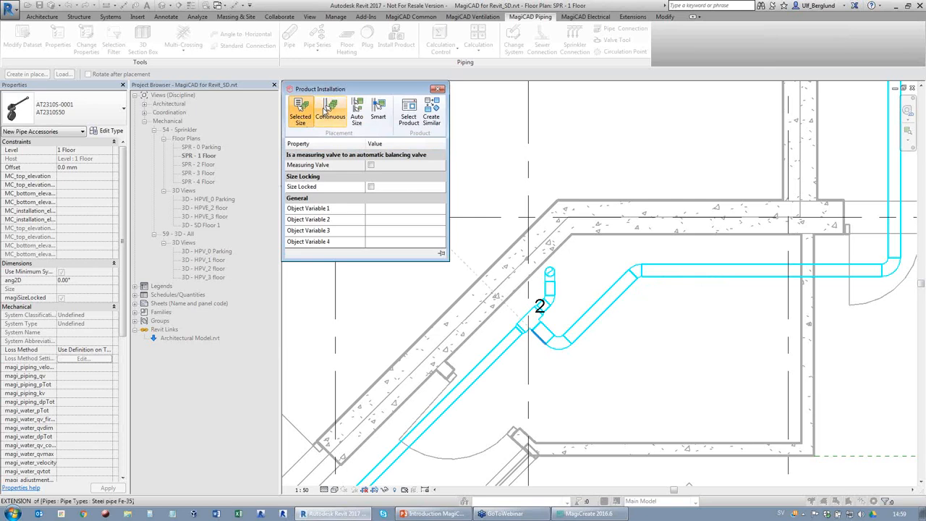
click(326, 109)
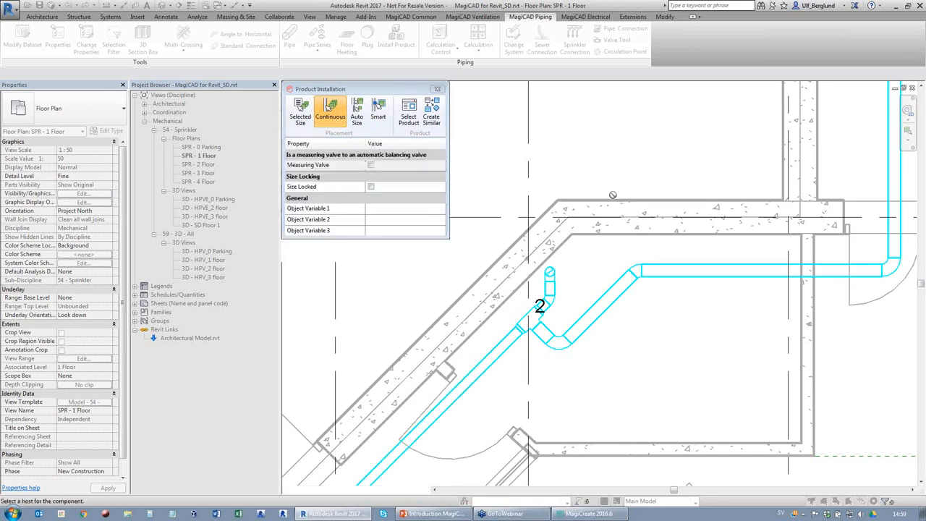
click(364, 115)
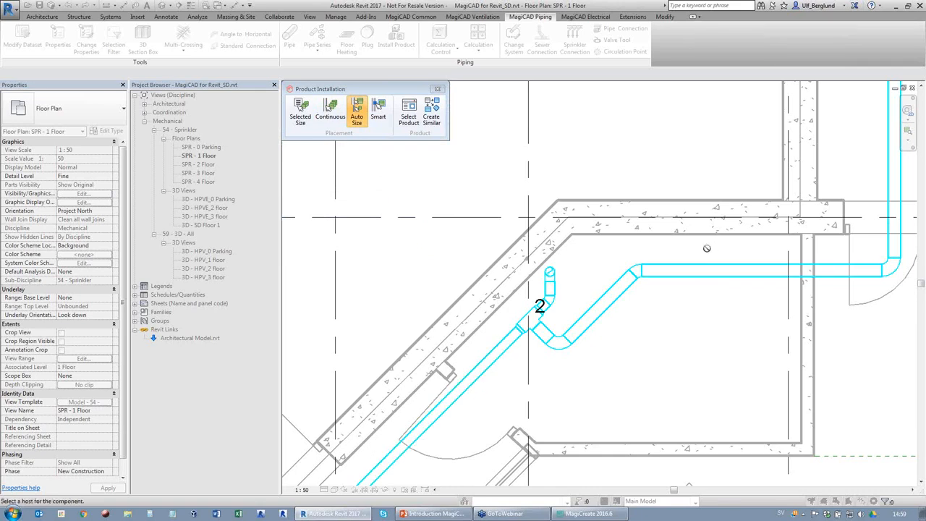
key(Escape)
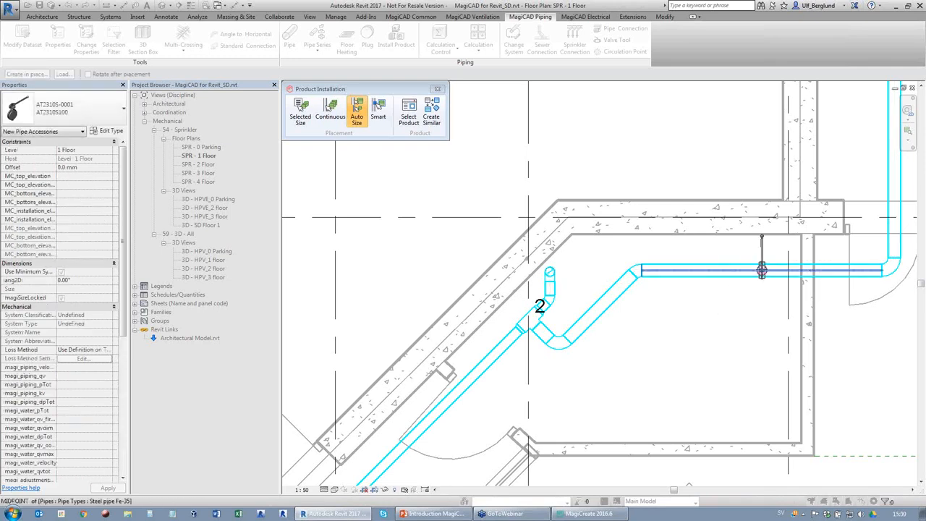
click(672, 270)
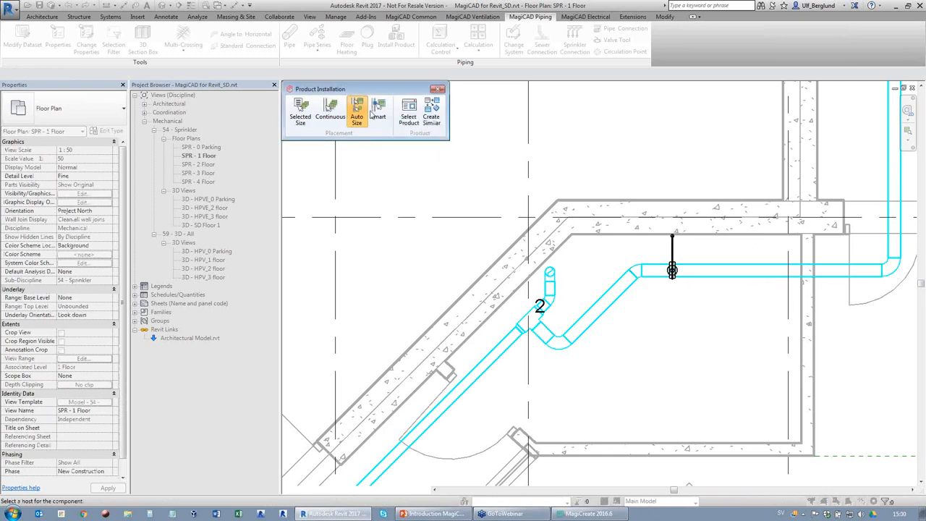
Try Smart placement on the diagonal corridor pipe, and delete the butterfly valve from the horizontal sprinkler pipe
click(377, 110)
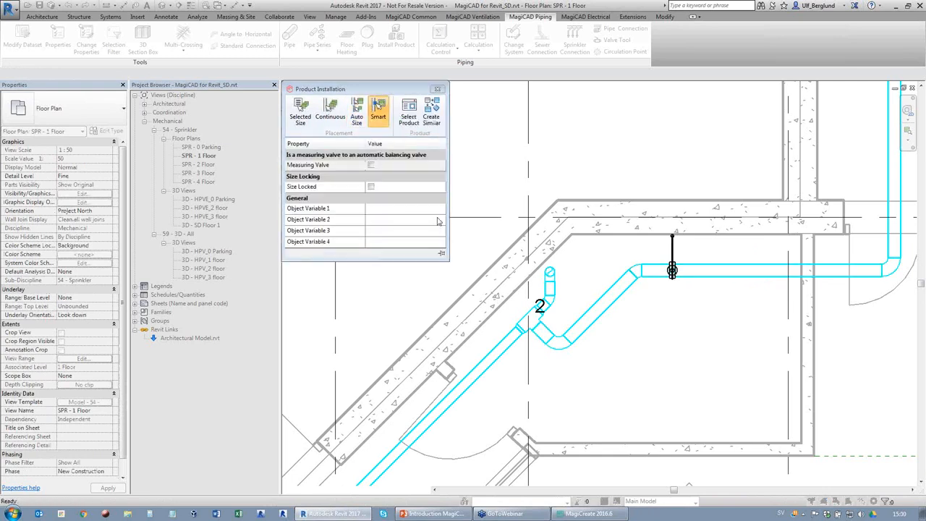
click(483, 372)
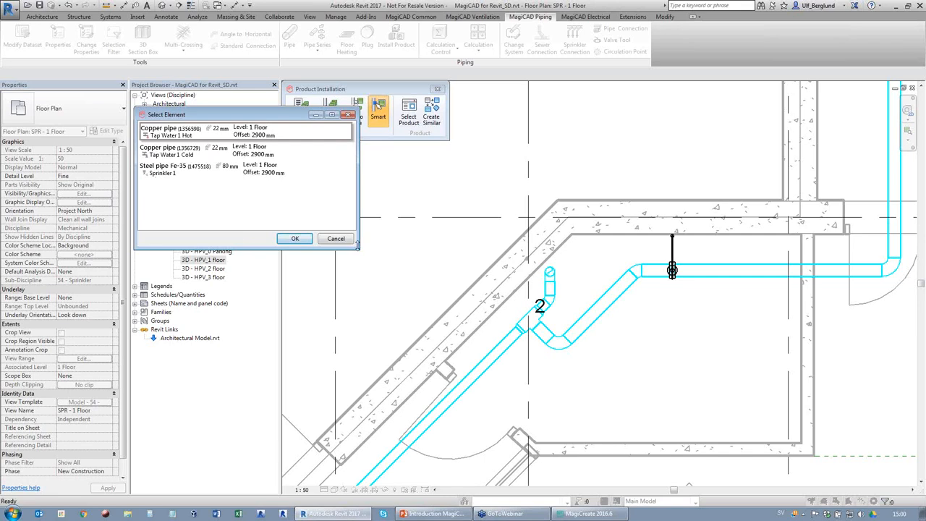
click(336, 238)
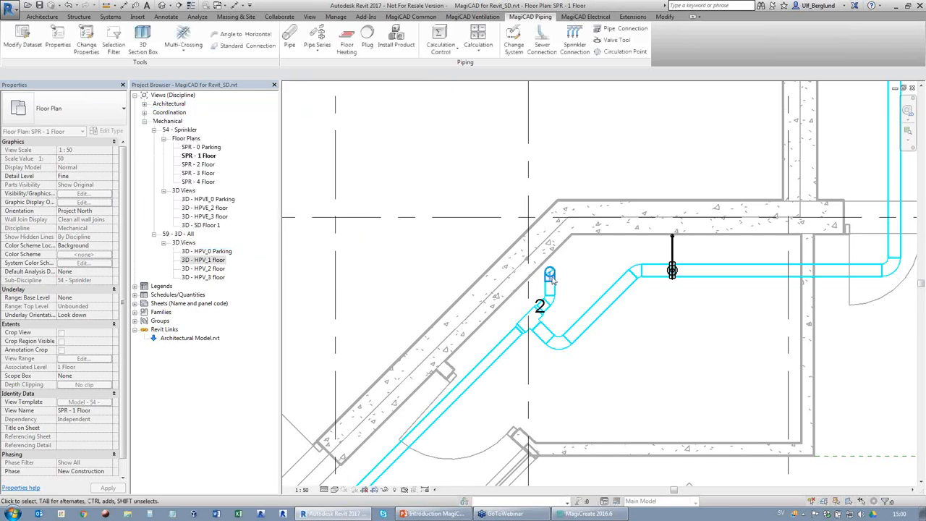
click(670, 253)
key(Delete)
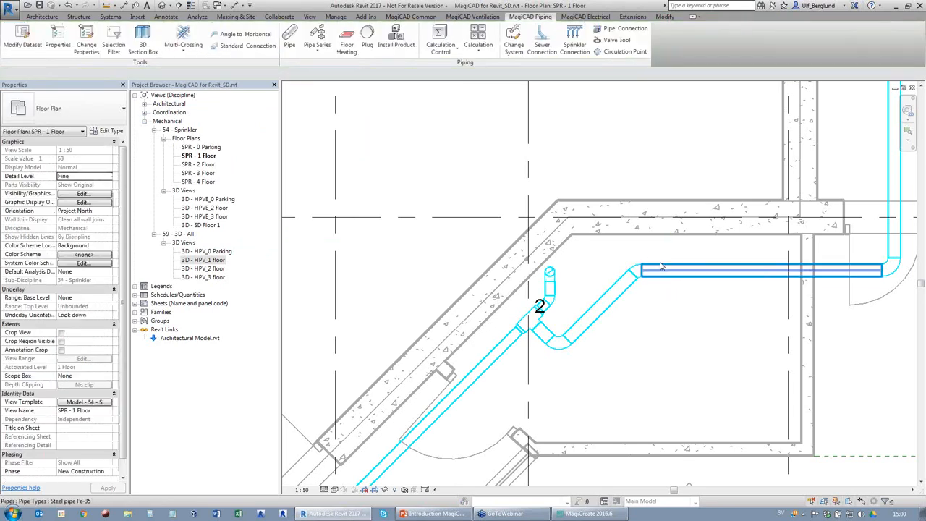
Install the AT2310S butterfly valve with Smart placement on the vertical 80 mm sprinkler pipe at a height level of 7500 mm
click(398, 45)
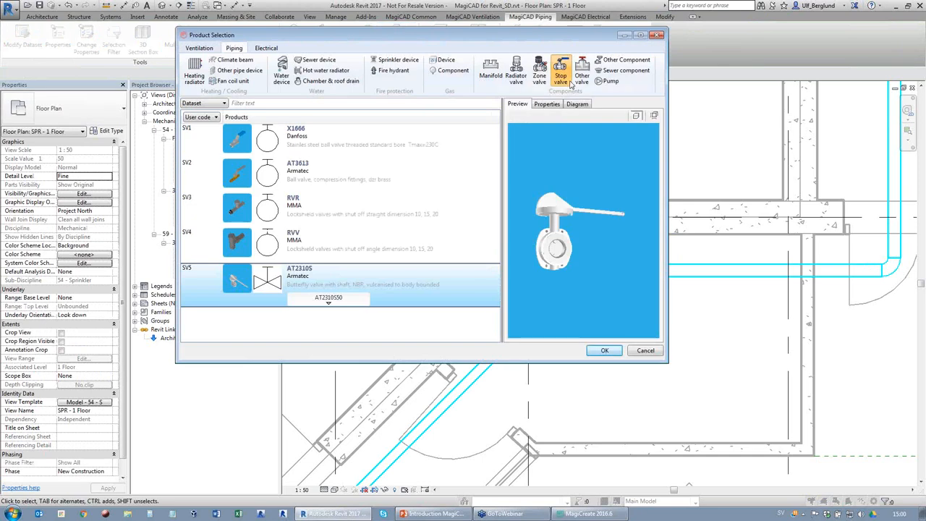
click(605, 352)
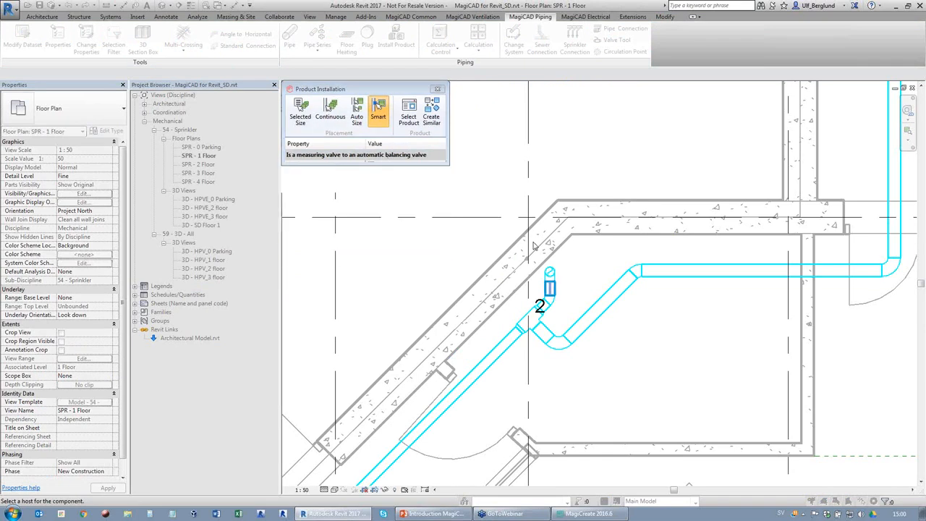
click(550, 270)
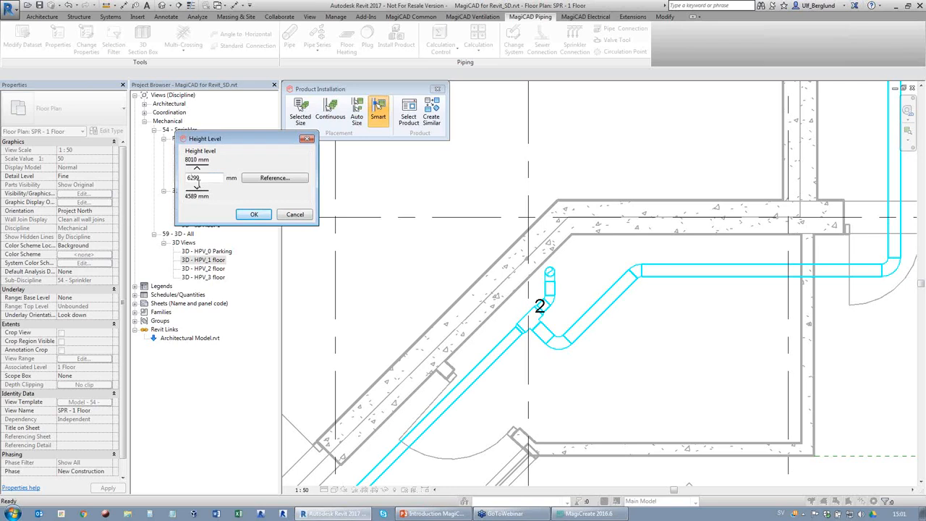
drag(188, 175, 522, 167)
text(7500)
click(264, 216)
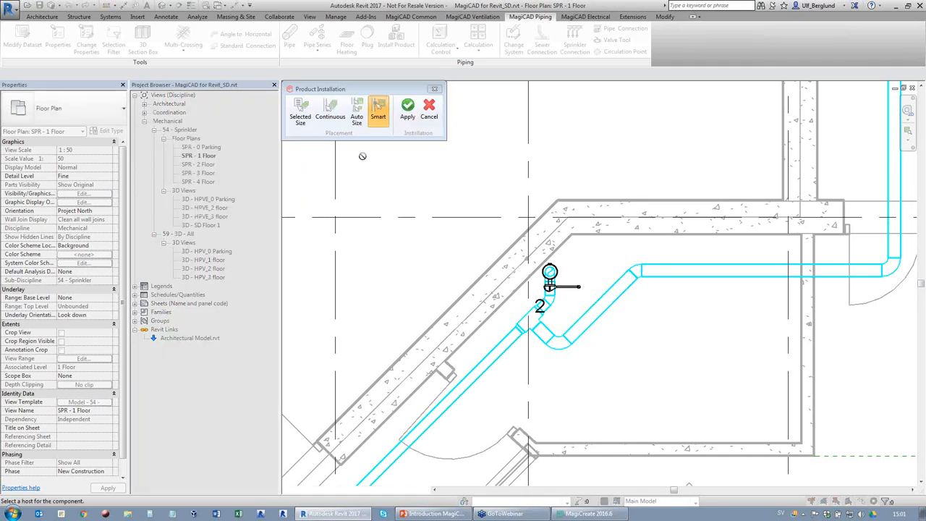
click(549, 272)
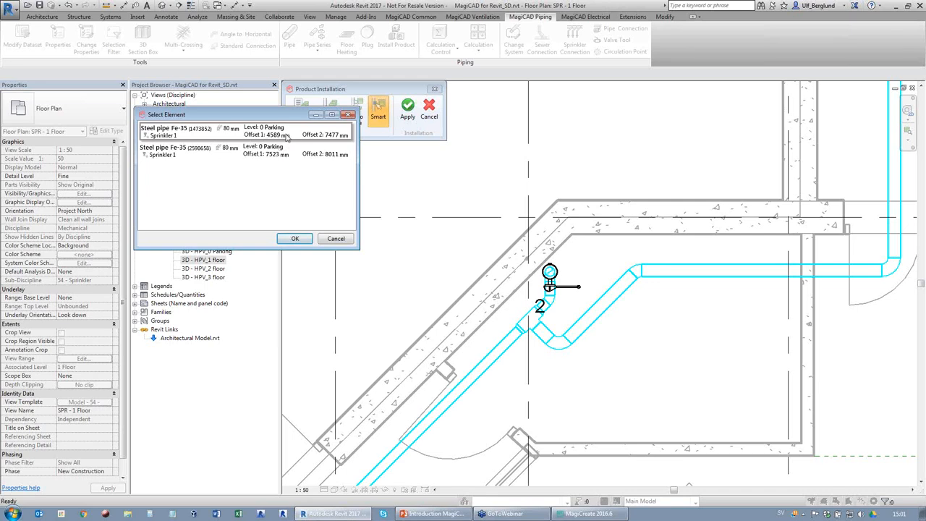
click(295, 238)
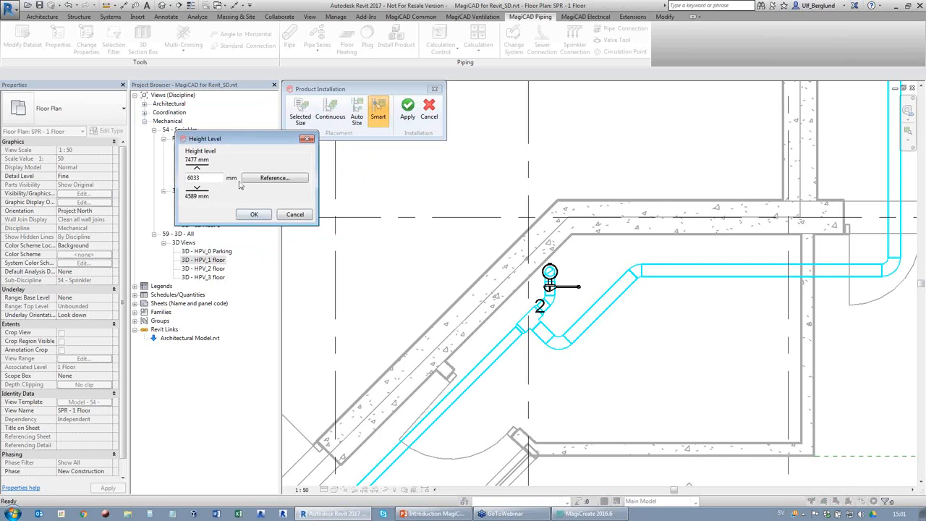
double_click(202, 178)
click(294, 214)
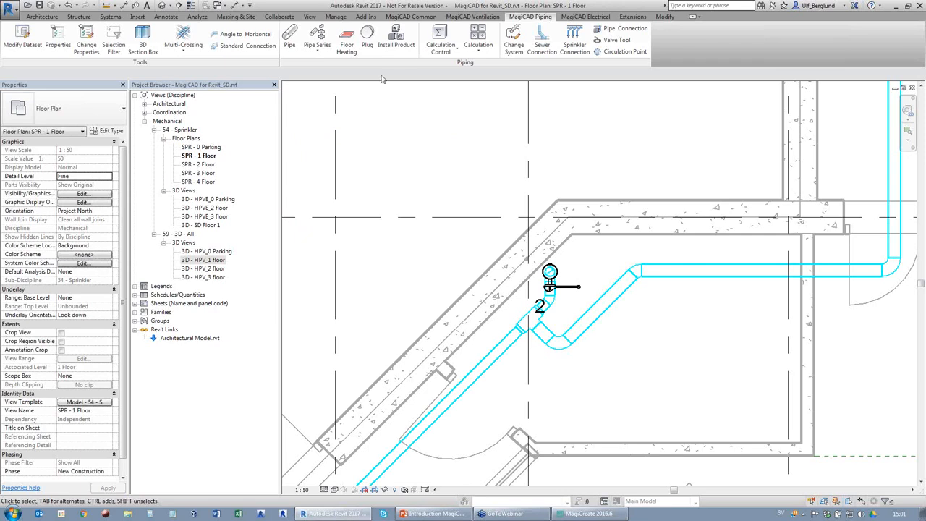
Try setting the equivalent length of the AT2310S butterfly valve to 5 m for size 80 in its dataset properties
click(405, 44)
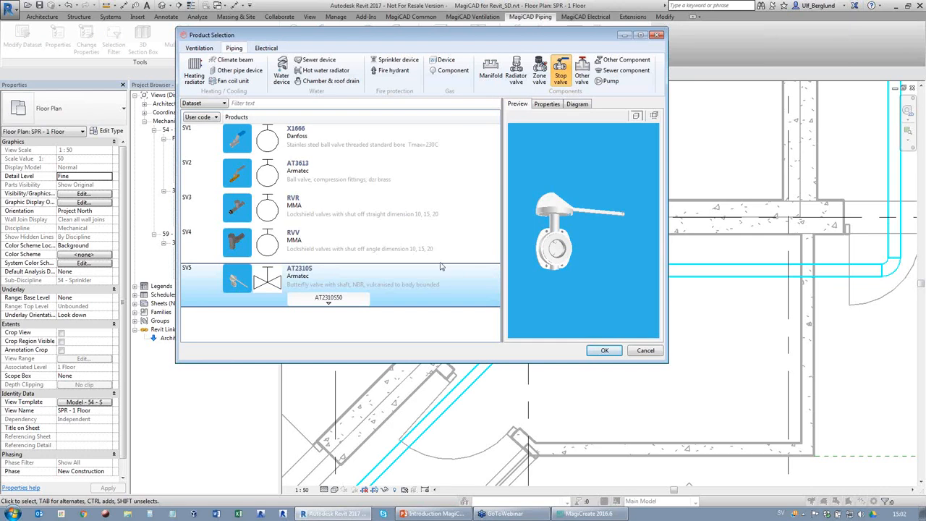
right_click(319, 283)
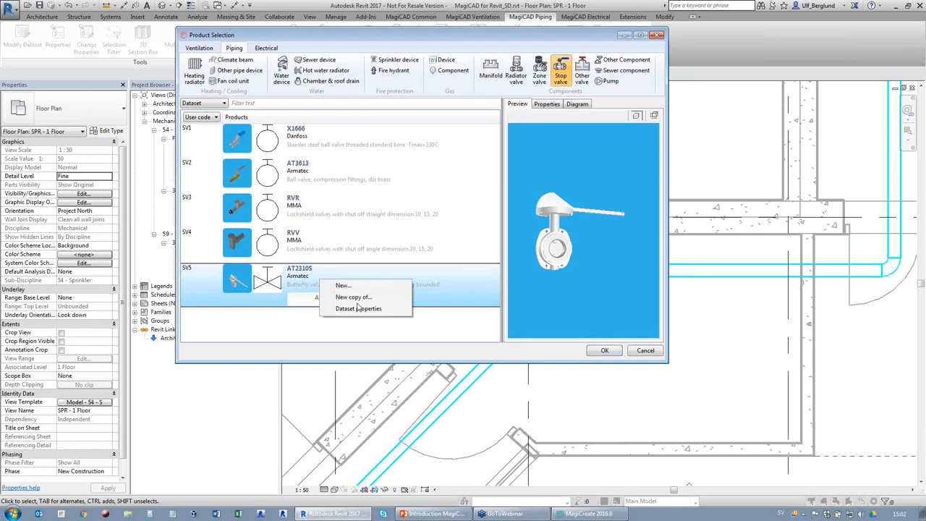
click(359, 309)
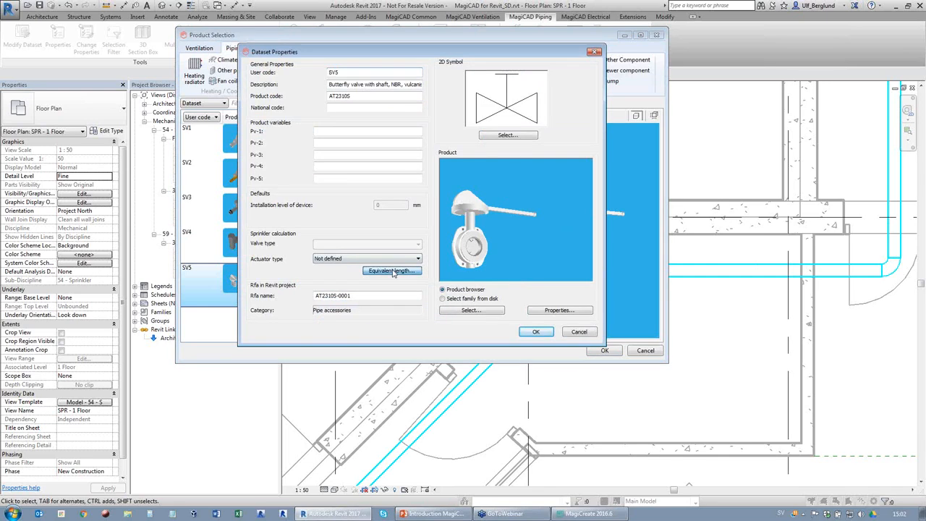
click(393, 273)
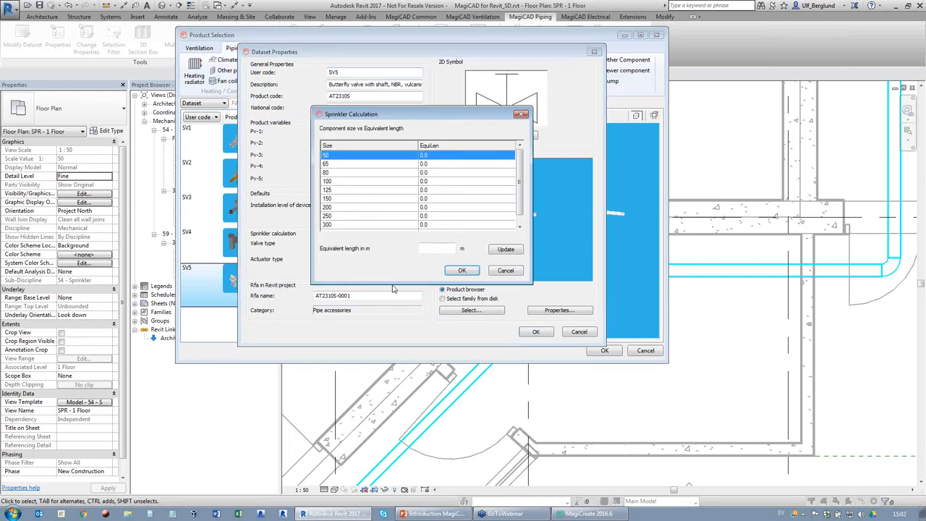
click(437, 175)
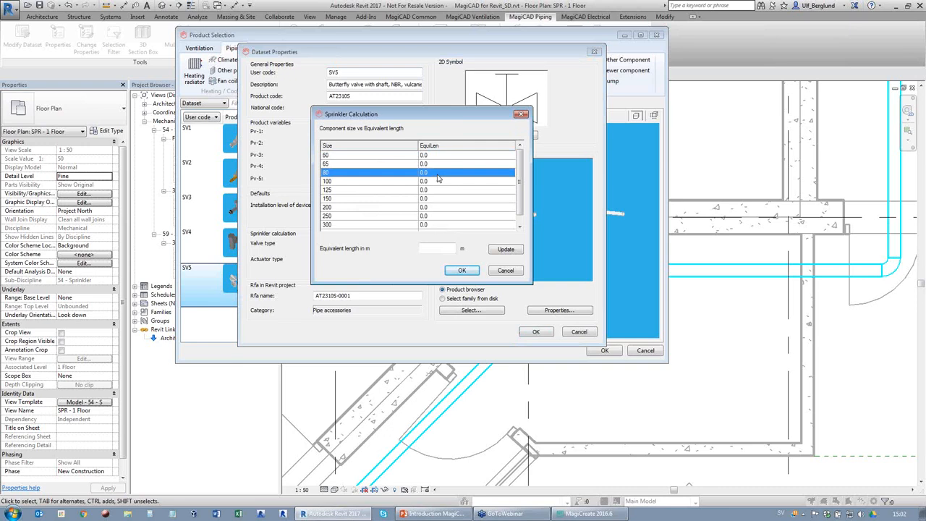
click(420, 248)
text(5)
click(506, 249)
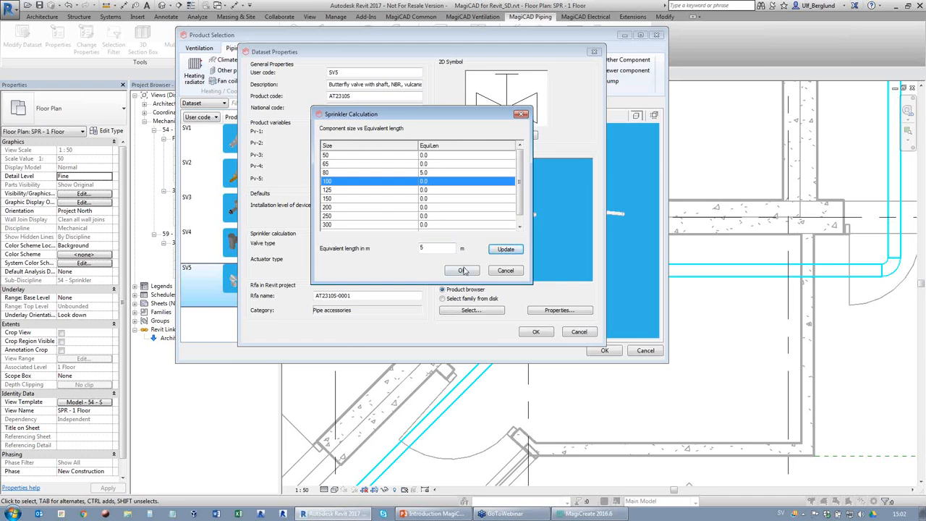
click(506, 271)
click(578, 332)
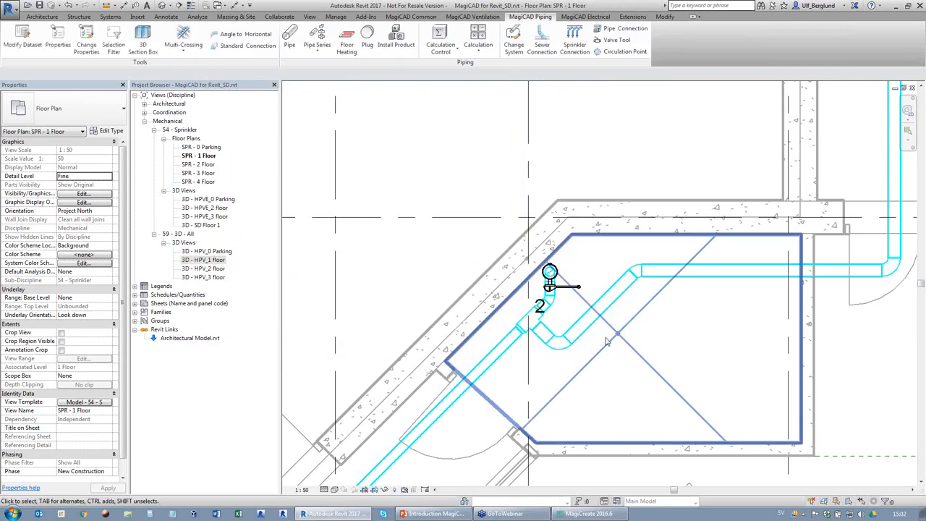
Delete the butterfly valve from the vertical sprinkler pipe
click(578, 288)
key(Escape)
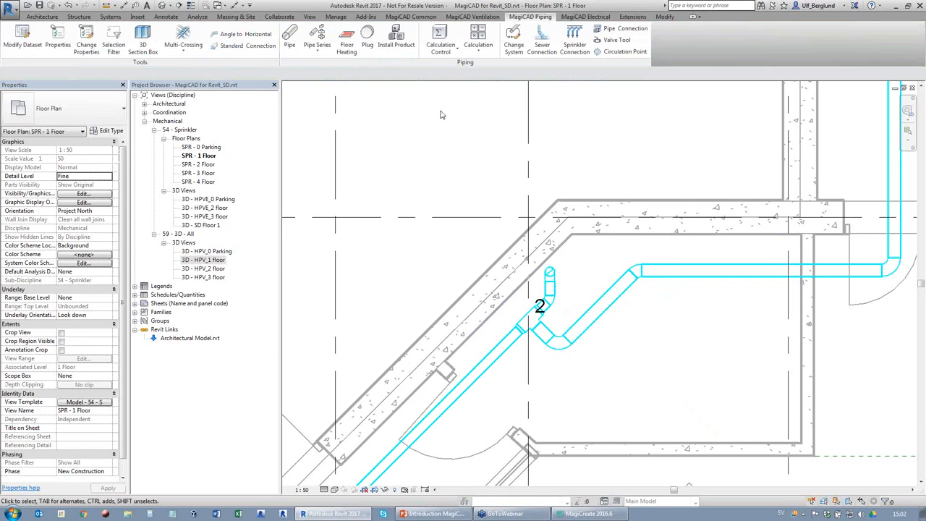
Open the 2D symbol selection of the sprinkler device Test and examine the available sprinkler symbols and symbol series
click(404, 48)
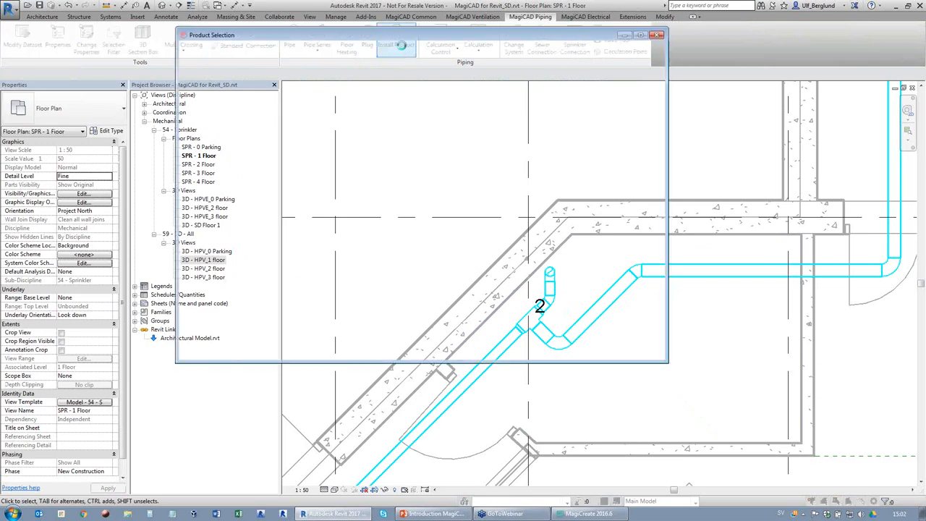
click(398, 60)
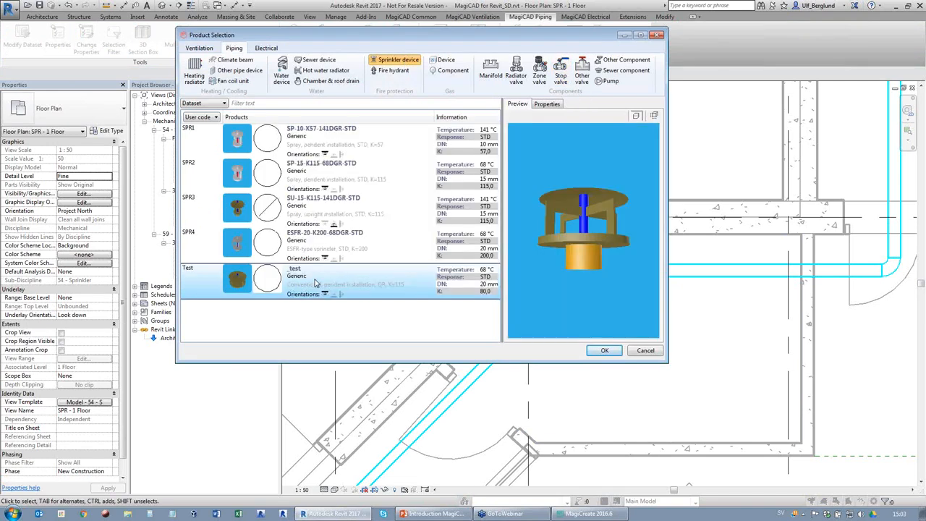
right_click(314, 282)
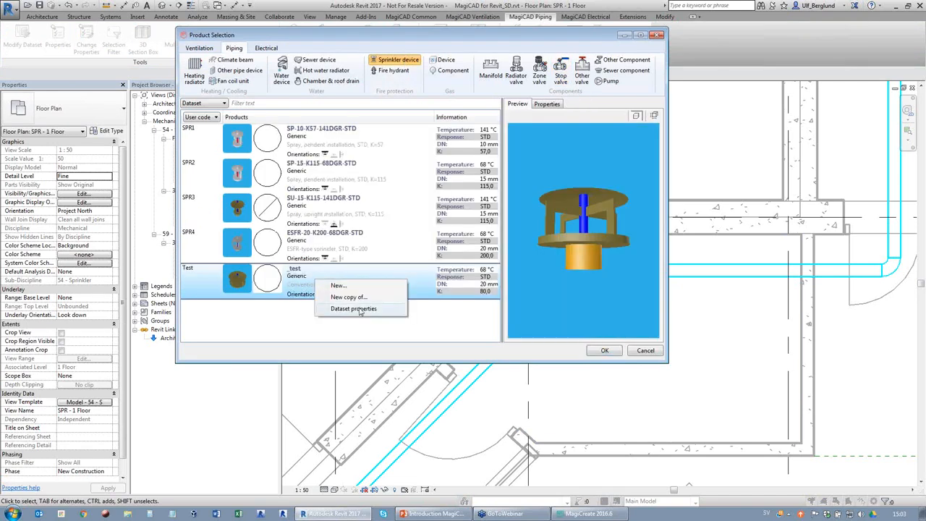
click(354, 308)
click(535, 154)
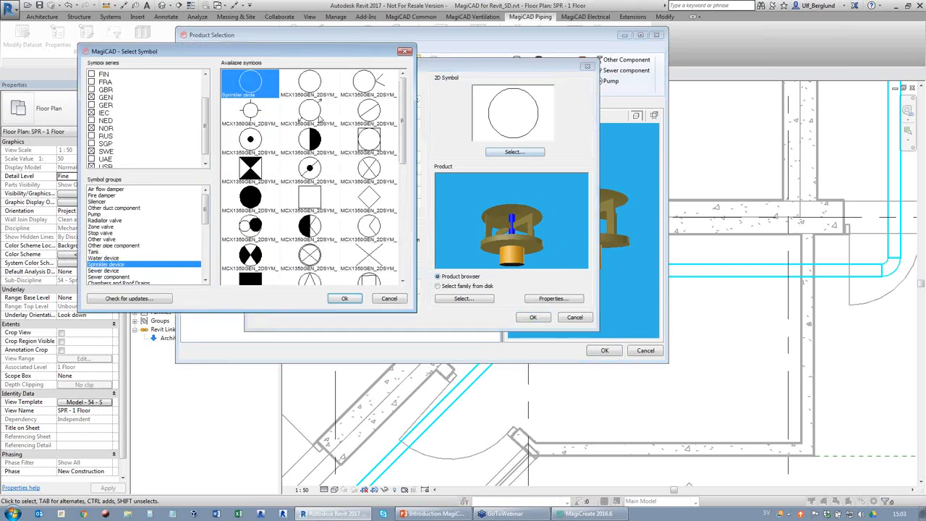
drag(403, 92, 406, 241)
drag(399, 207, 401, 96)
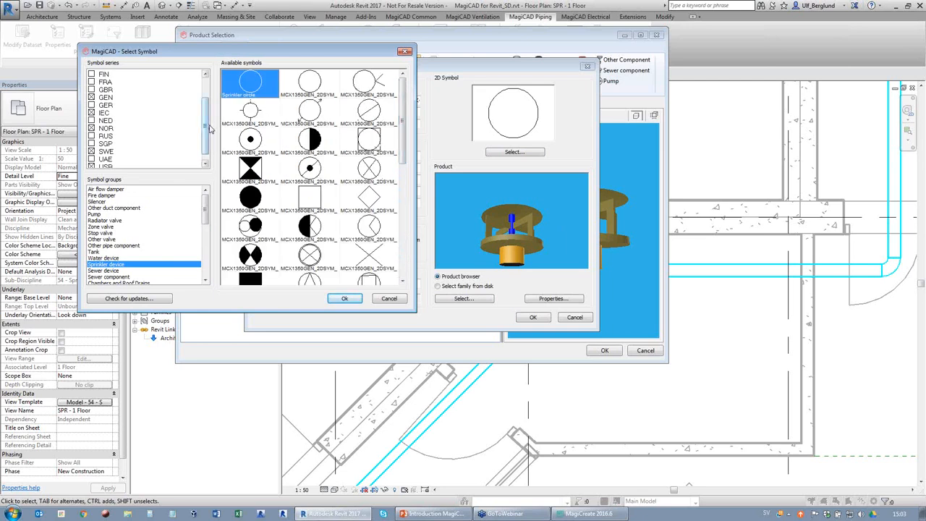
drag(204, 127, 201, 152)
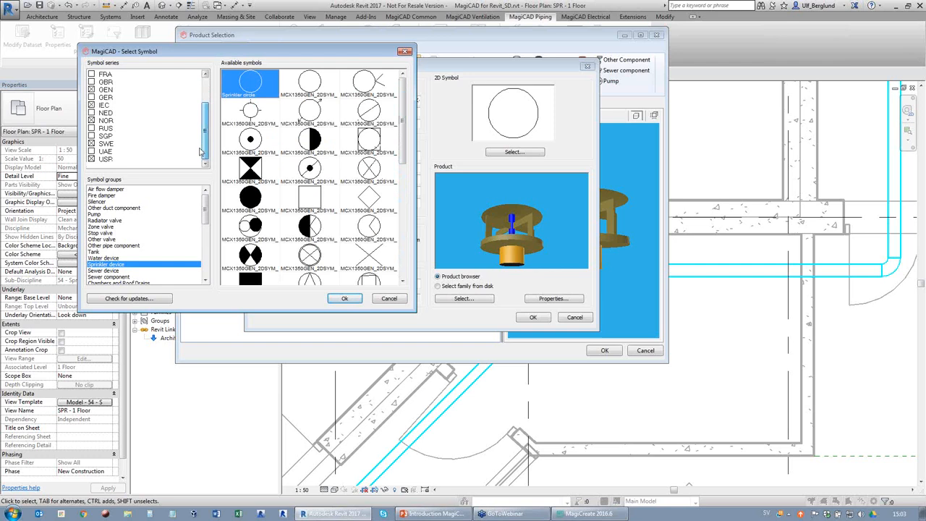
Compare the Fire damper, Tank and Sprinkler device symbol groups, and leave the sprinkler's symbol and product selection without applying anything
click(105, 195)
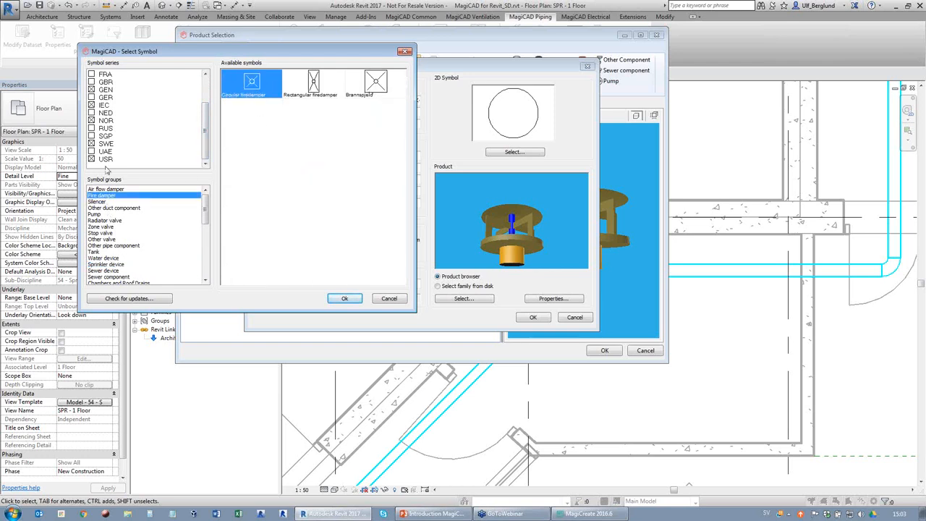
click(94, 252)
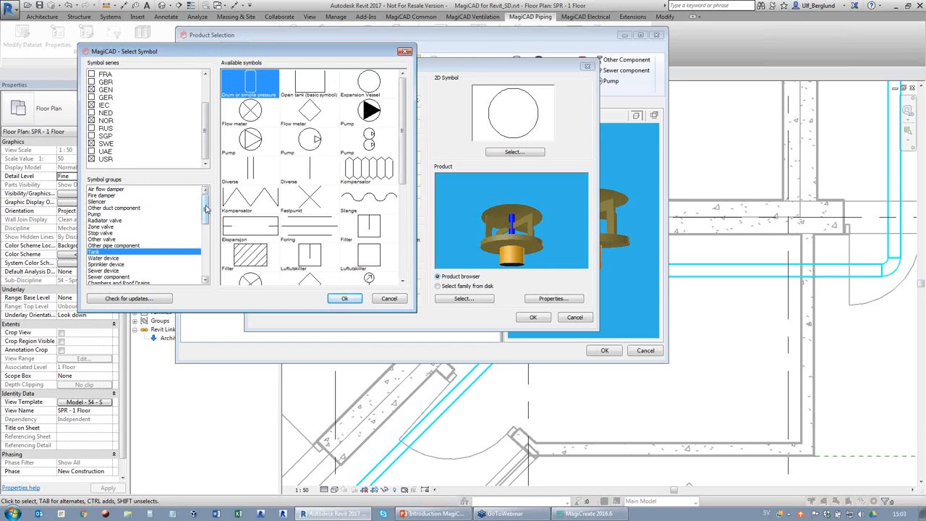
mouse_move(205, 210)
mouse_down()
mouse_move(206, 265)
mouse_move(206, 217)
mouse_up()
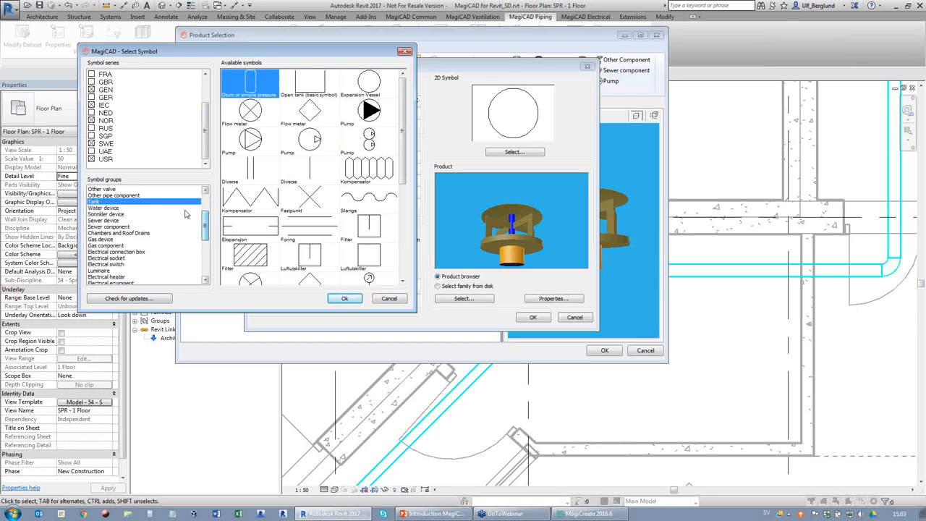
click(115, 214)
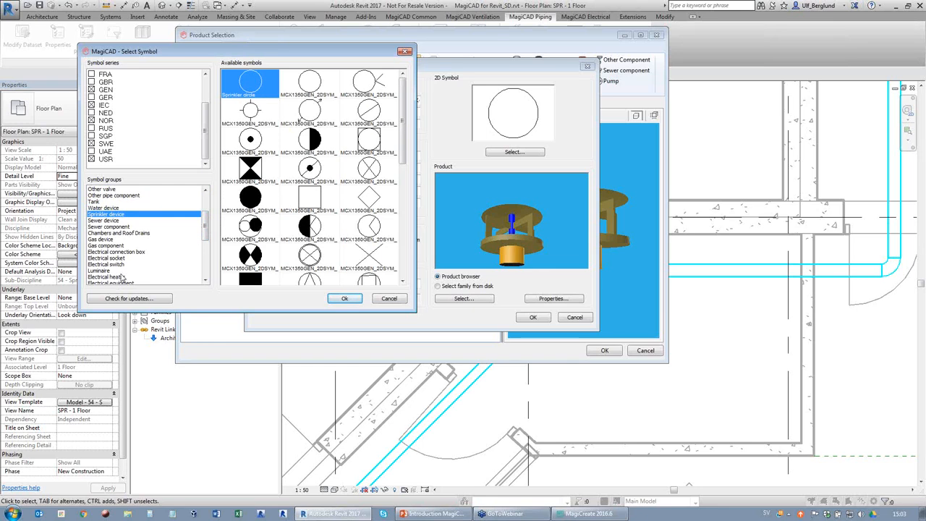
click(389, 299)
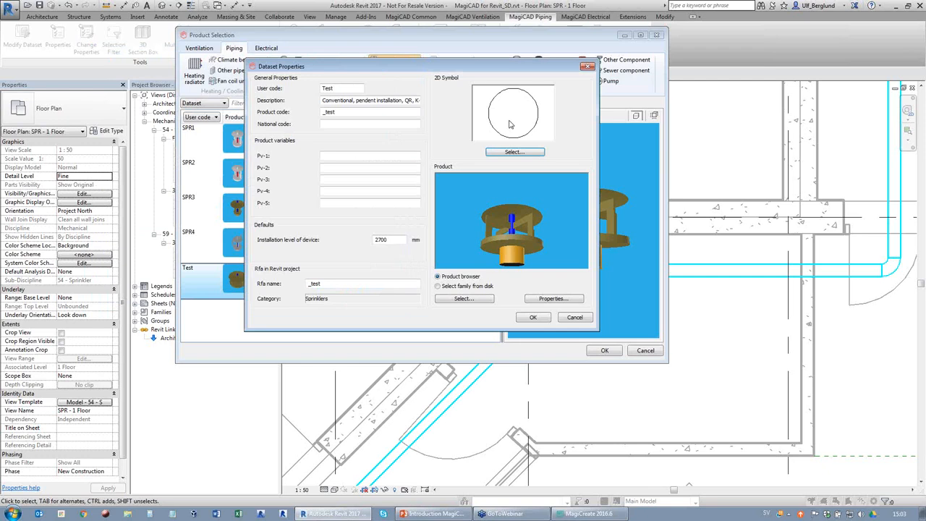
click(573, 319)
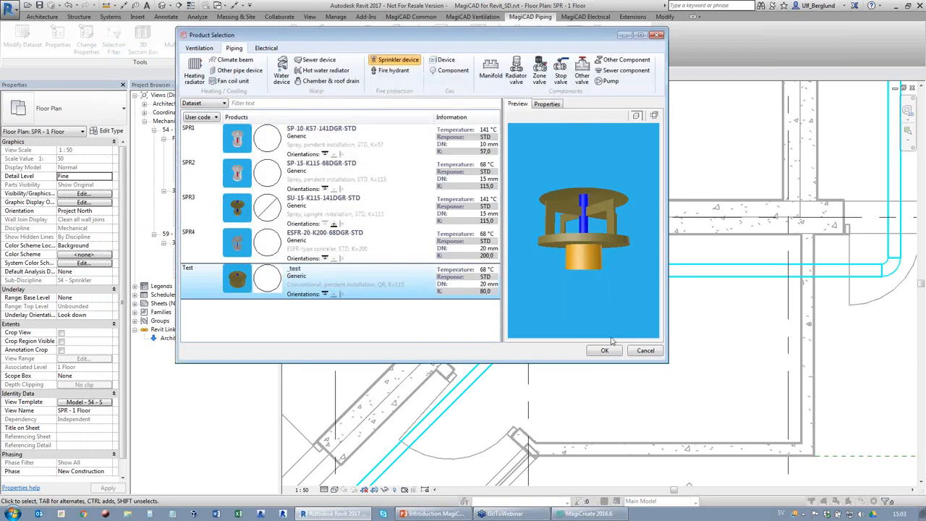
click(645, 350)
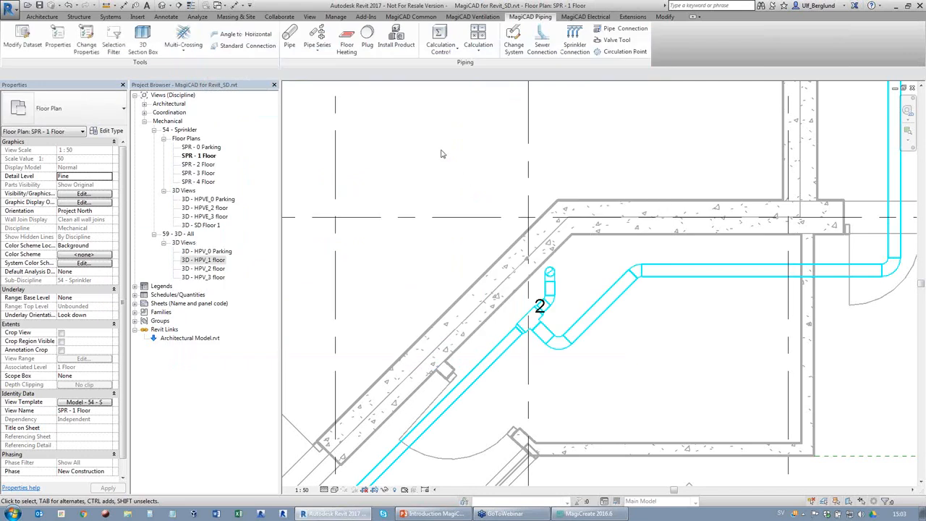
Start a new in-place model component in the Sprinklers family category and accept the default name
click(110, 16)
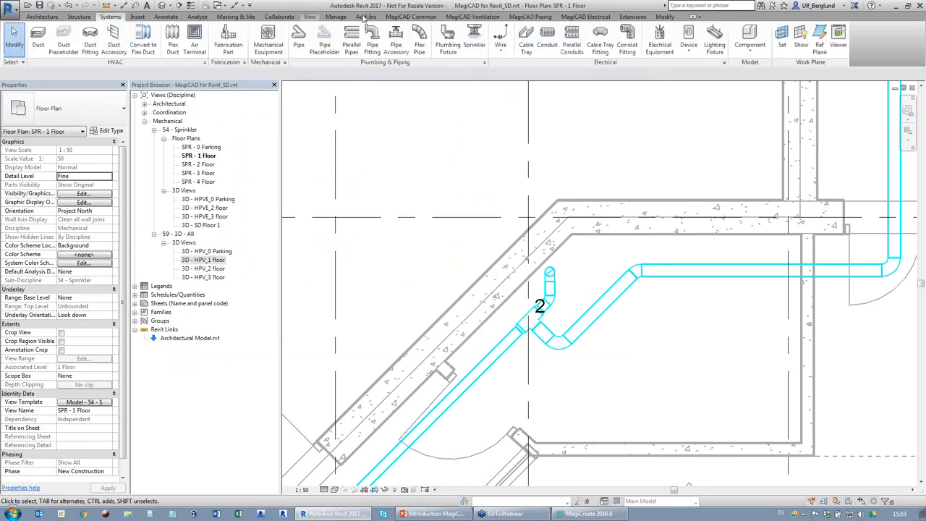
click(750, 49)
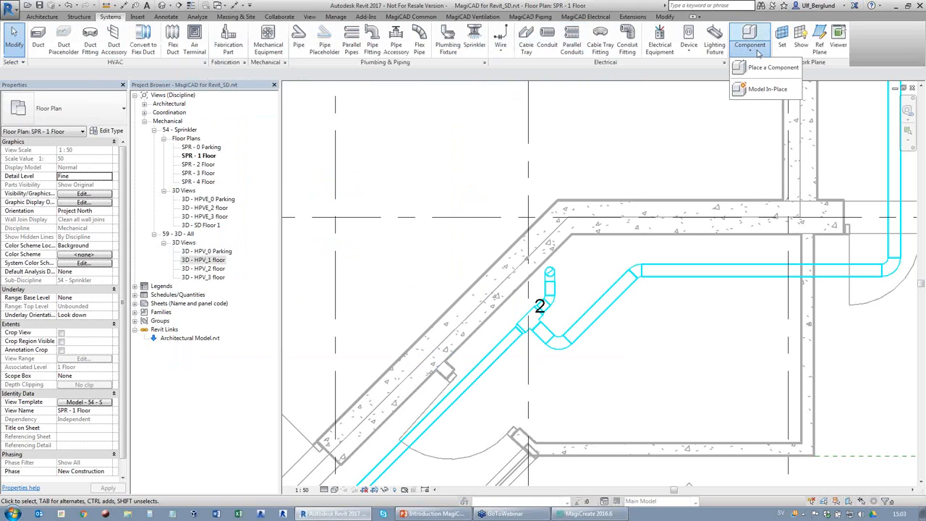
click(770, 89)
click(534, 298)
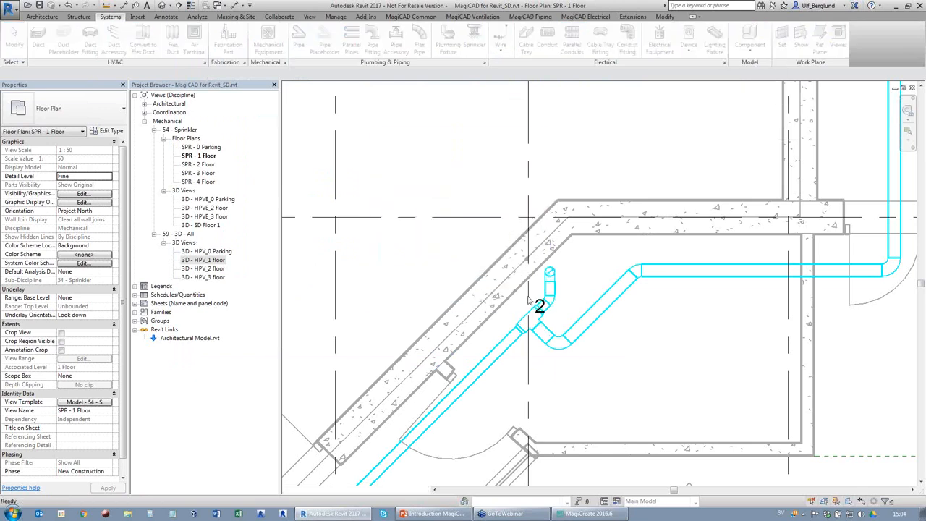
drag(530, 204, 530, 246)
click(422, 234)
click(472, 362)
click(459, 277)
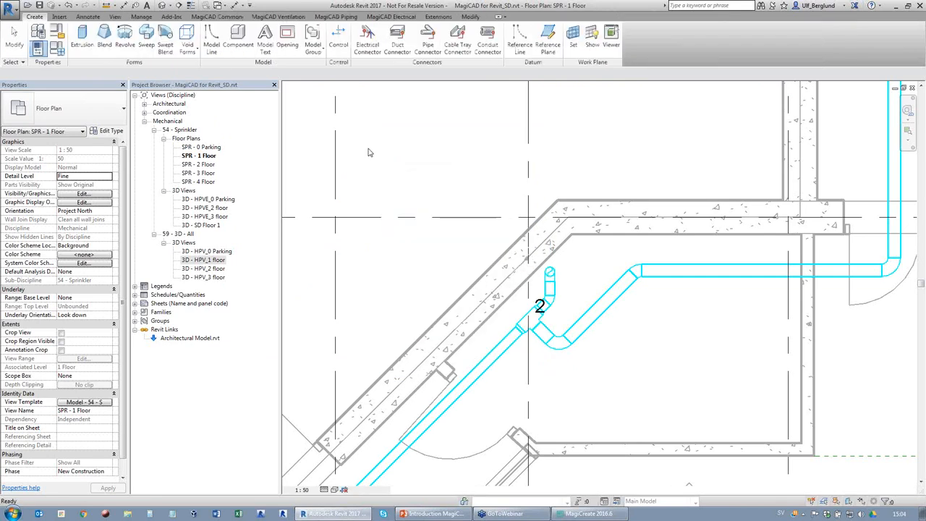
Draw three concentric model-line circles with radii of about 200, 80 and 240 mm in the empty area outside the diagonal wall
click(211, 42)
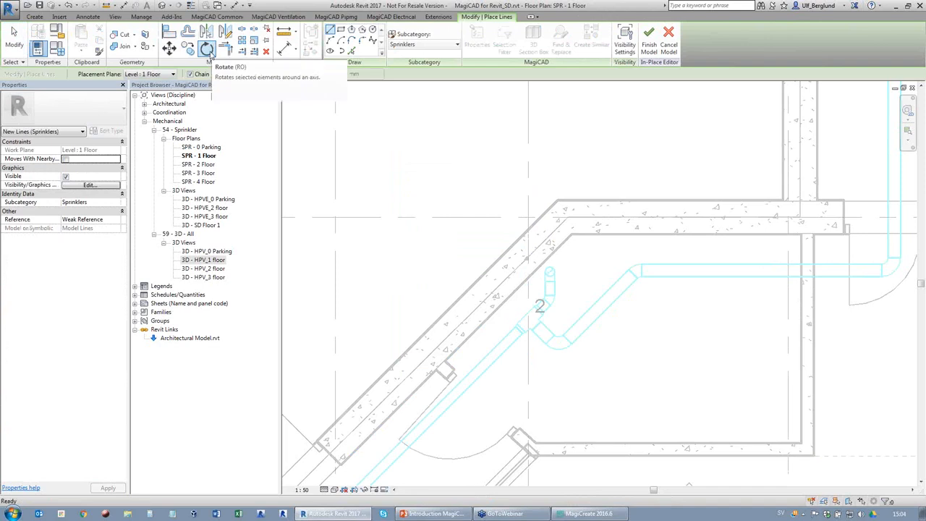
click(373, 31)
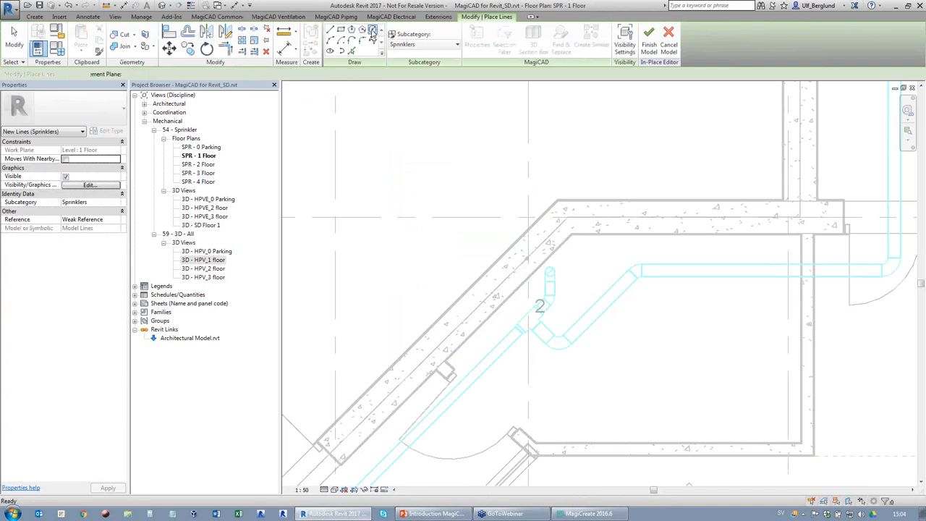
click(375, 179)
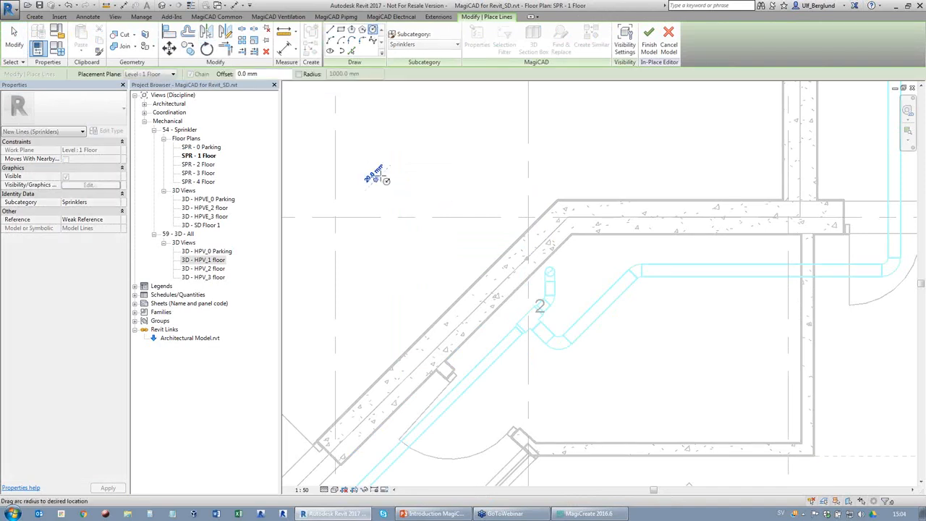
click(392, 168)
scroll(331, 149, up, 2)
scroll(425, 221, up, 1)
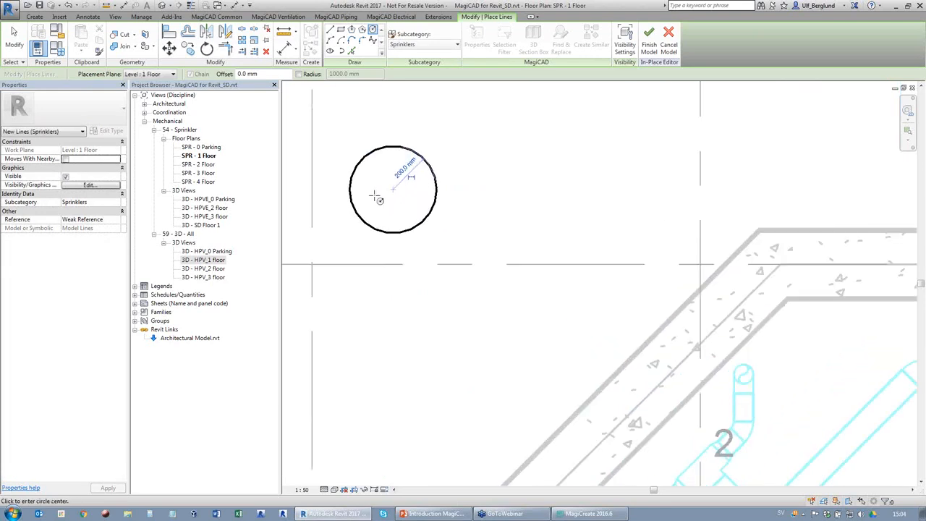
click(393, 190)
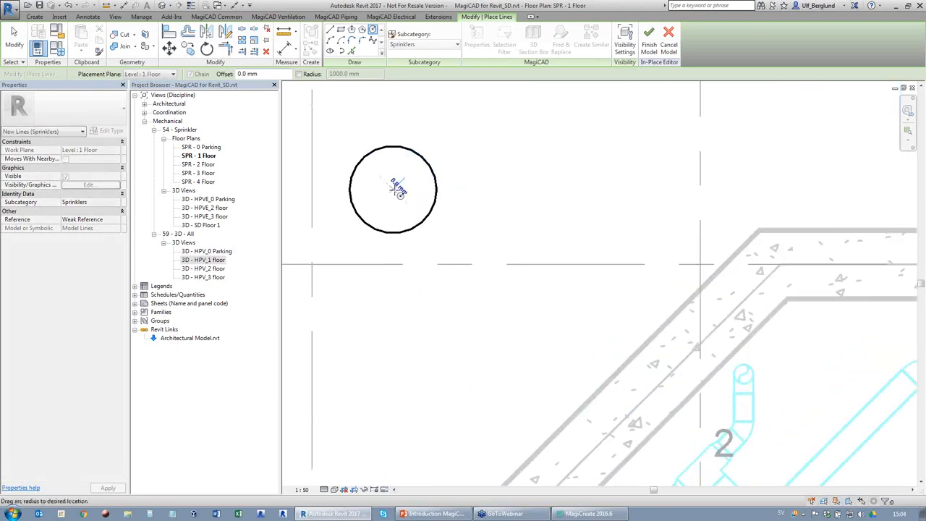
click(414, 185)
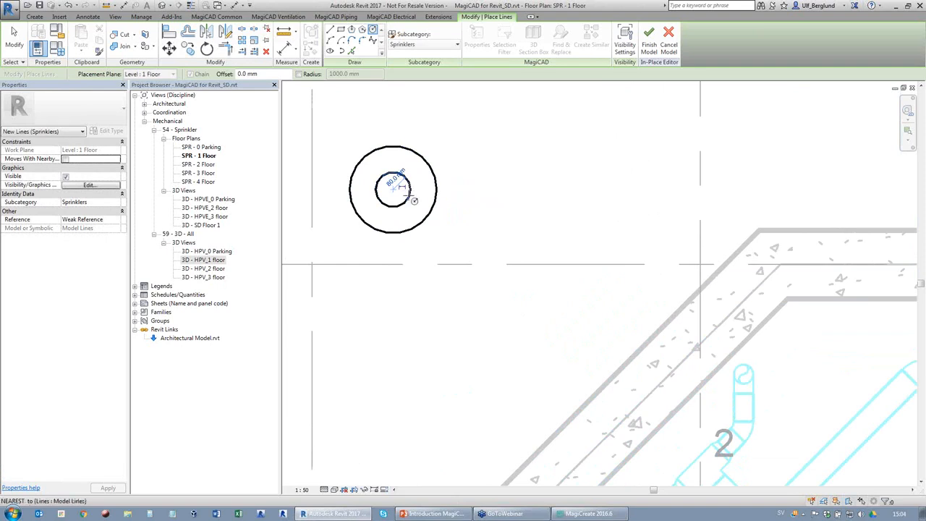
click(393, 189)
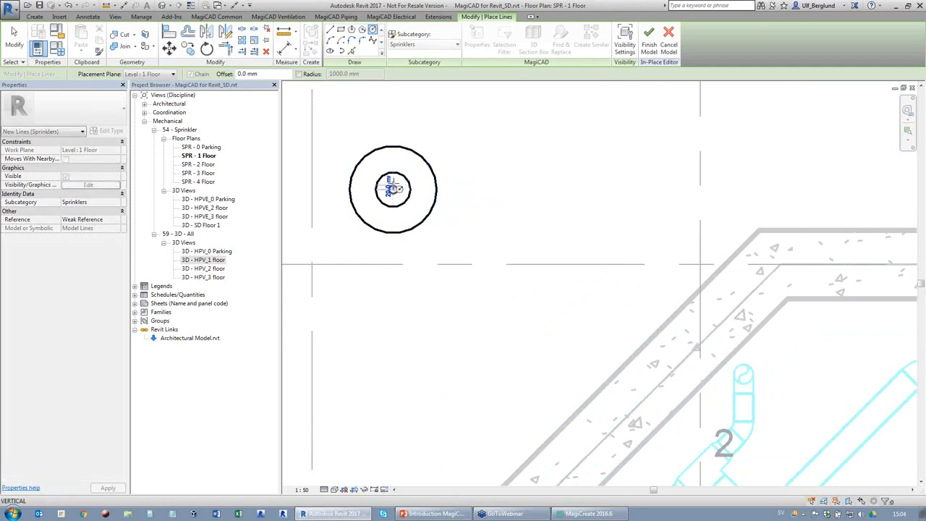
click(430, 151)
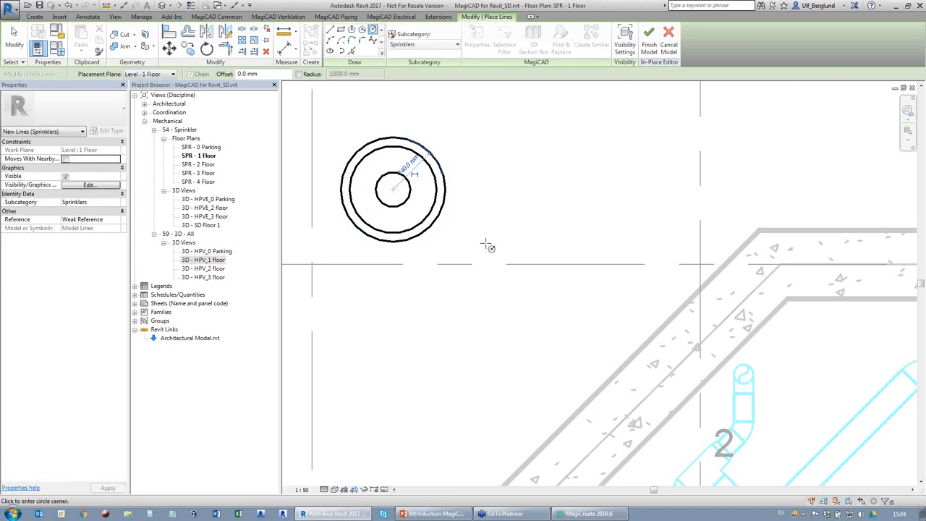
Connect the inner and middle circles with four straight lines at their quadrants and finish the in-place model
click(331, 32)
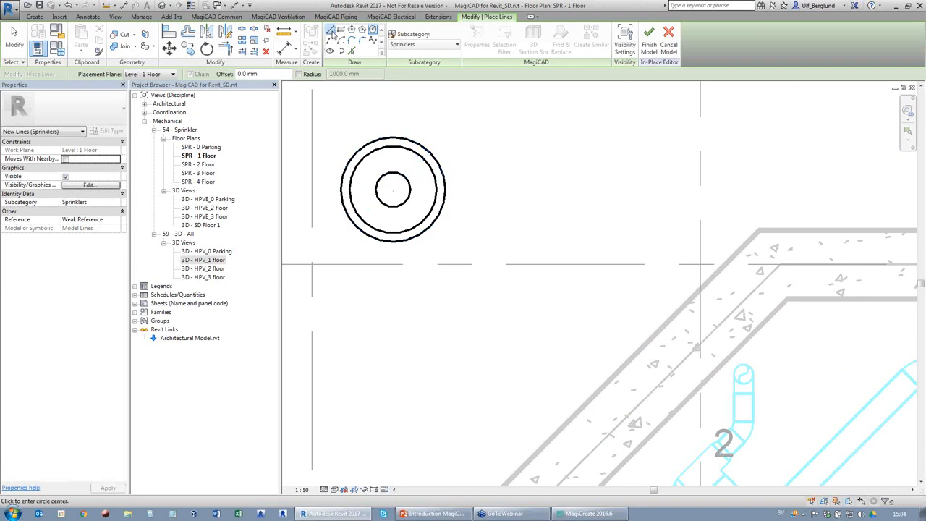
click(349, 190)
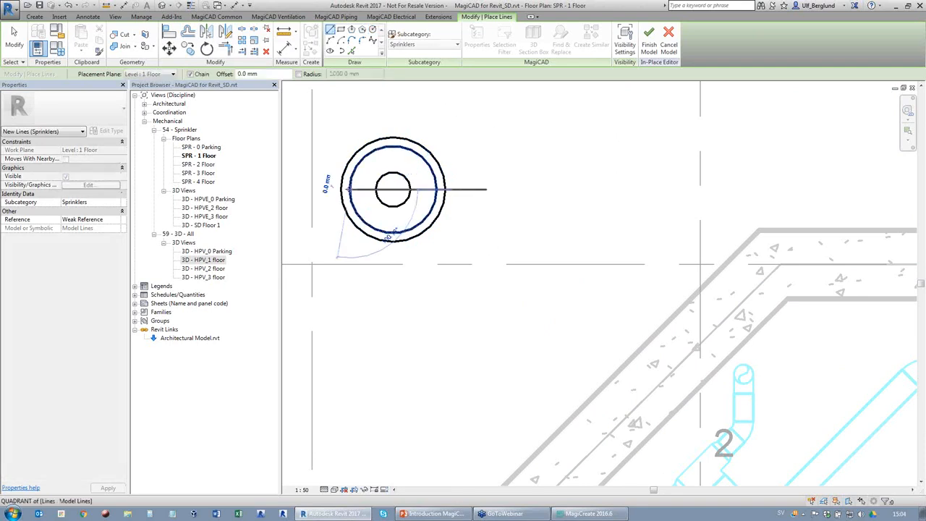
click(375, 190)
click(393, 190)
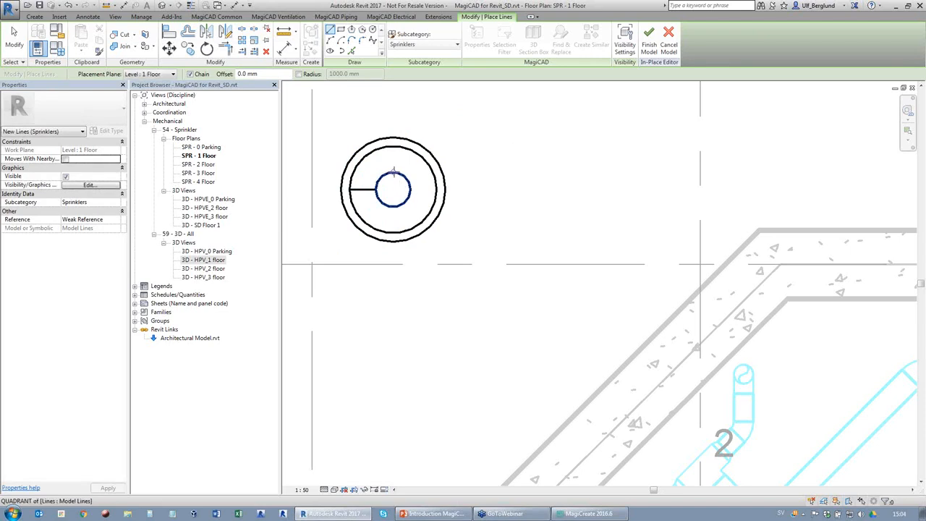
key(Escape)
click(410, 189)
click(436, 189)
key(Escape)
click(392, 207)
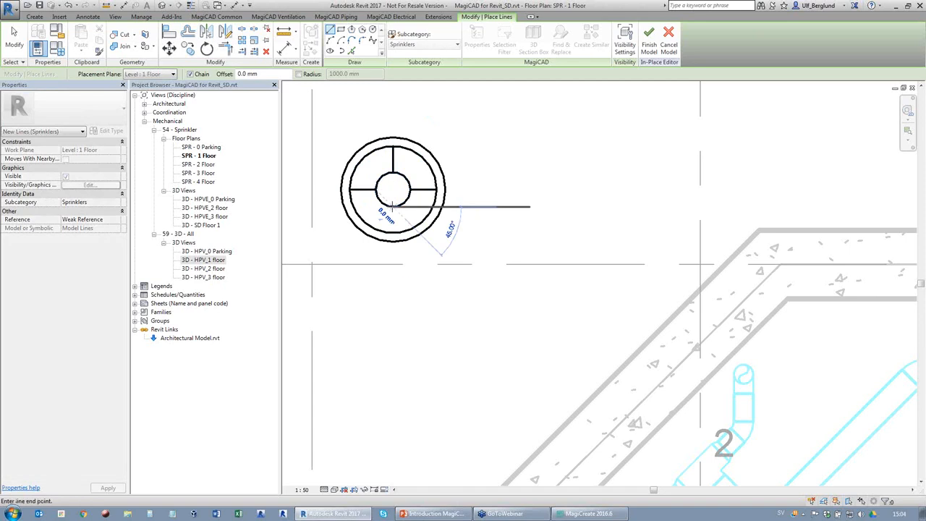
click(392, 232)
key(Escape)
key(Escape)
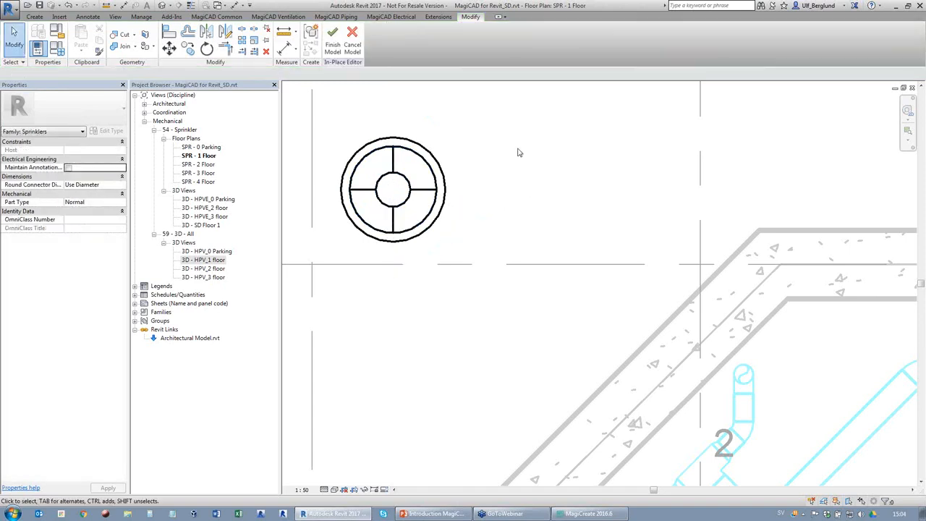
click(332, 40)
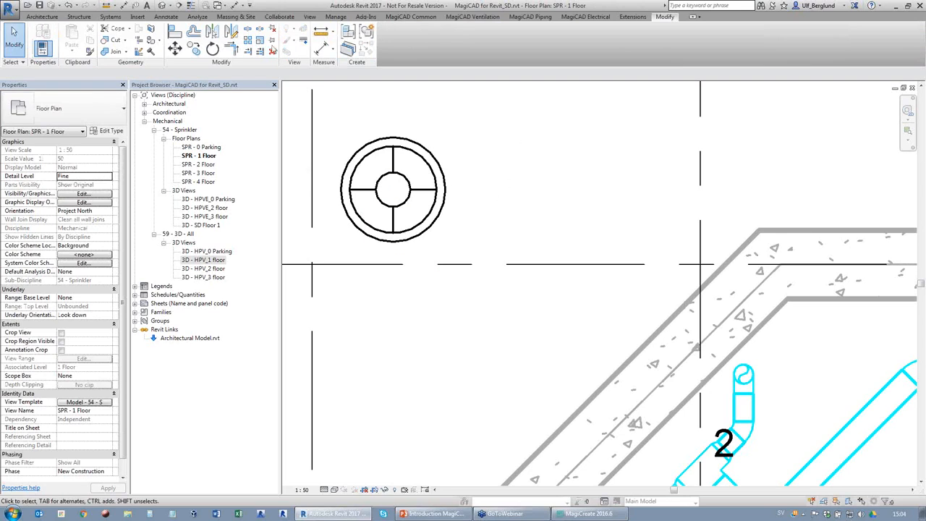
Create the user symbol UB_Test from the drawing in Product symbols, group Sprinkler device, and delete the drawn in-place model
click(432, 19)
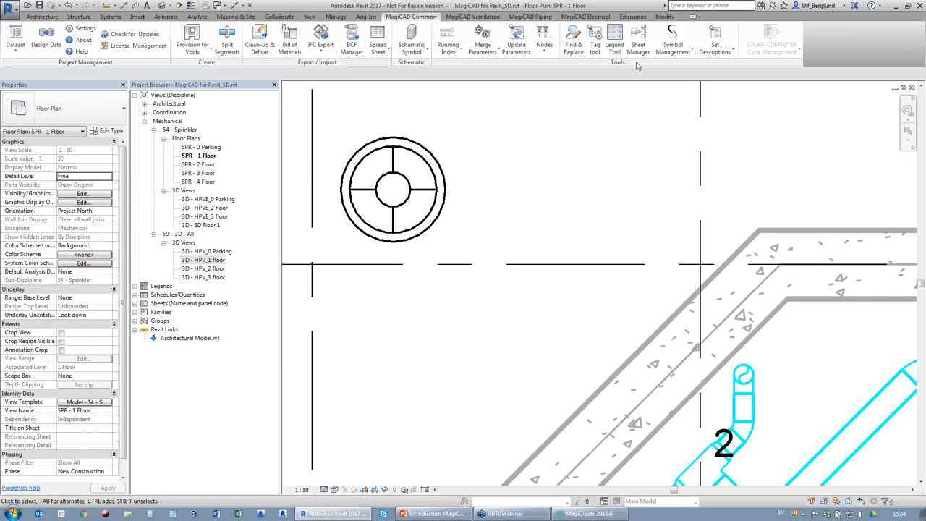
click(672, 50)
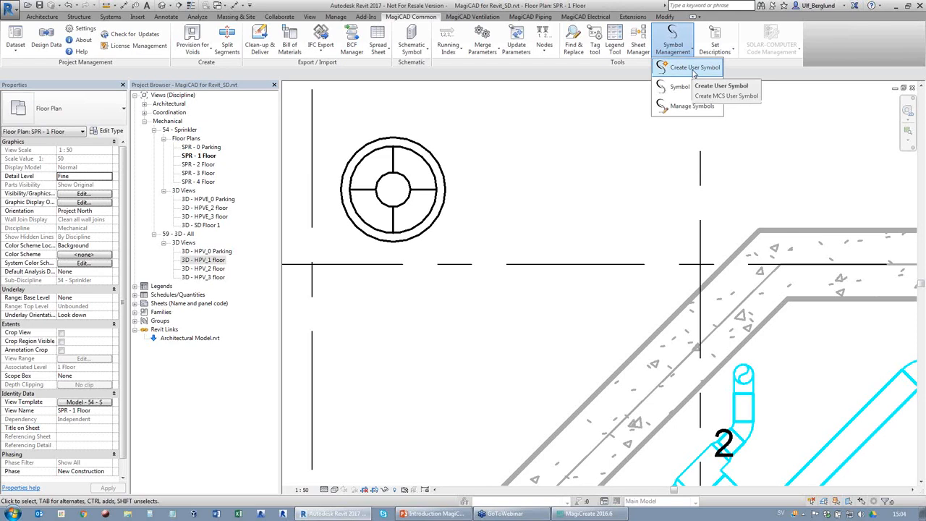
click(693, 69)
click(434, 180)
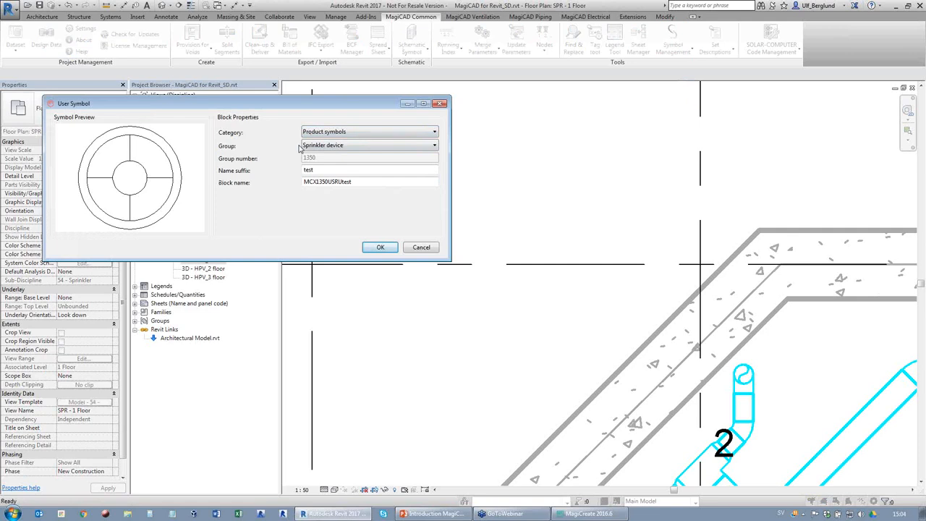
double_click(329, 171)
text(U)
click(374, 248)
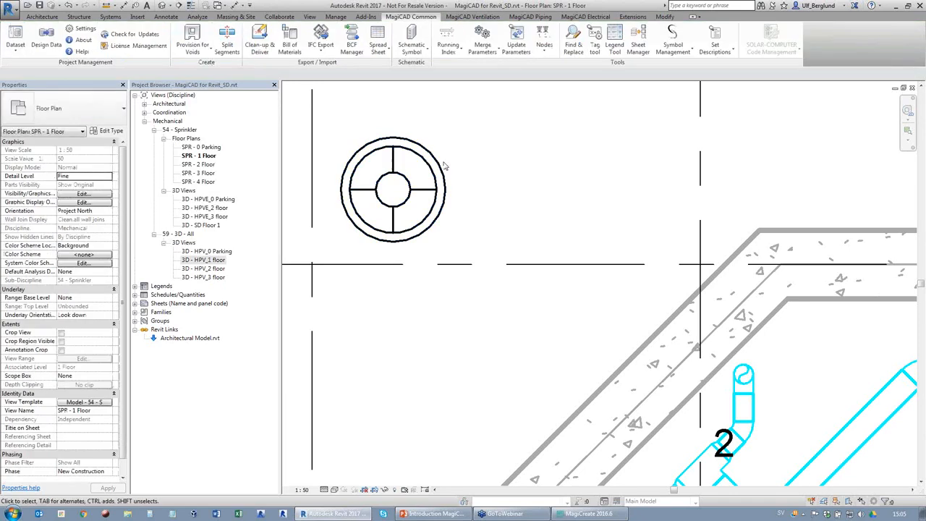
click(444, 166)
key(Delete)
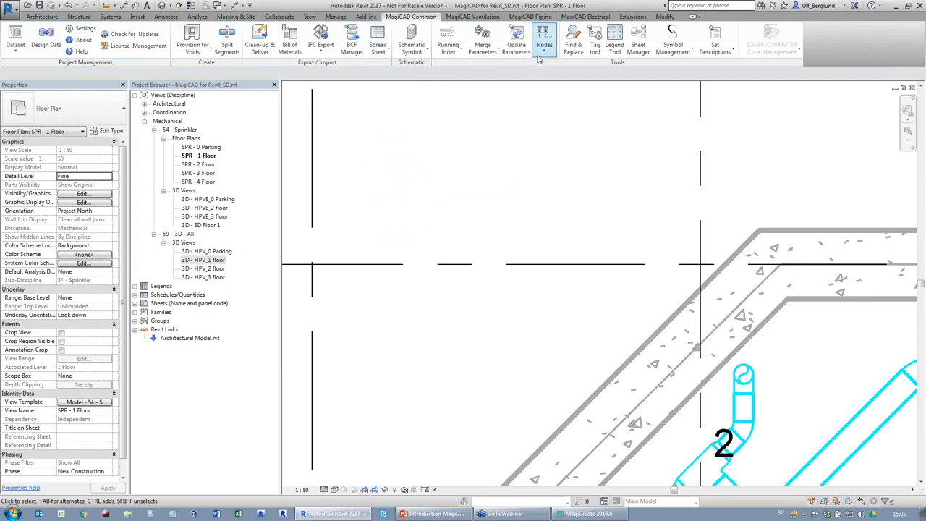
Start installing a piping product and open the dataset properties of the sprinkler device Test
click(522, 17)
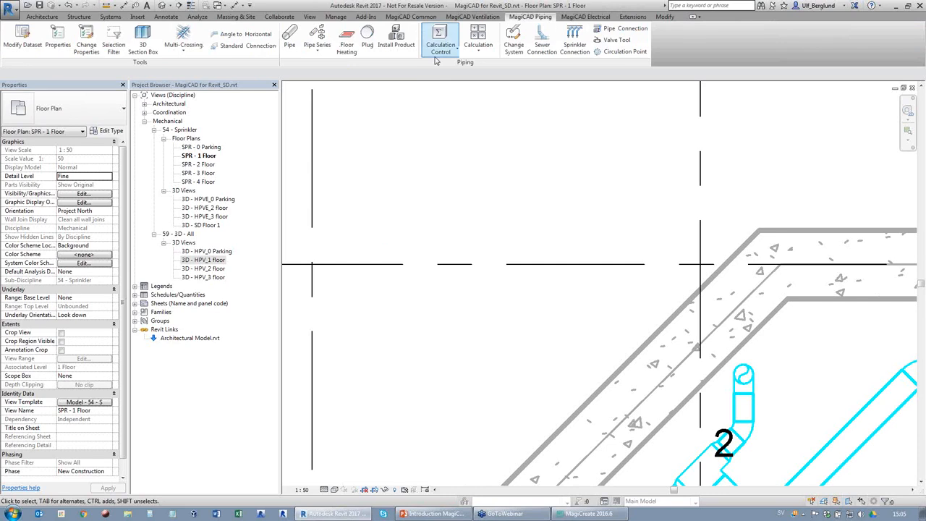
click(395, 36)
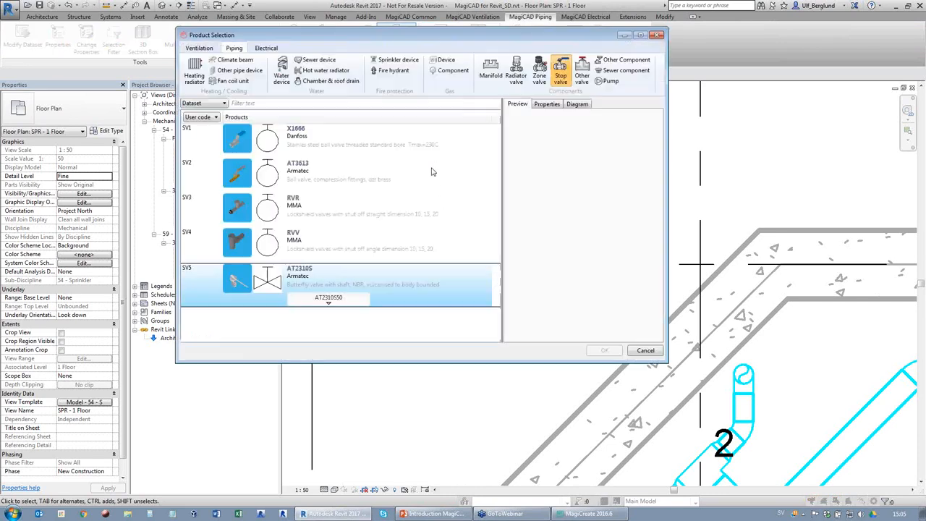
click(402, 62)
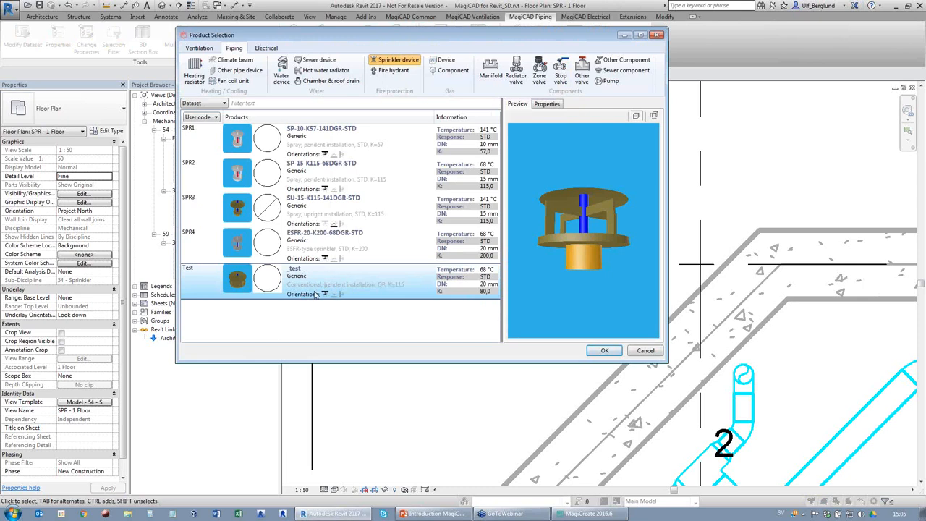
right_click(317, 295)
click(346, 316)
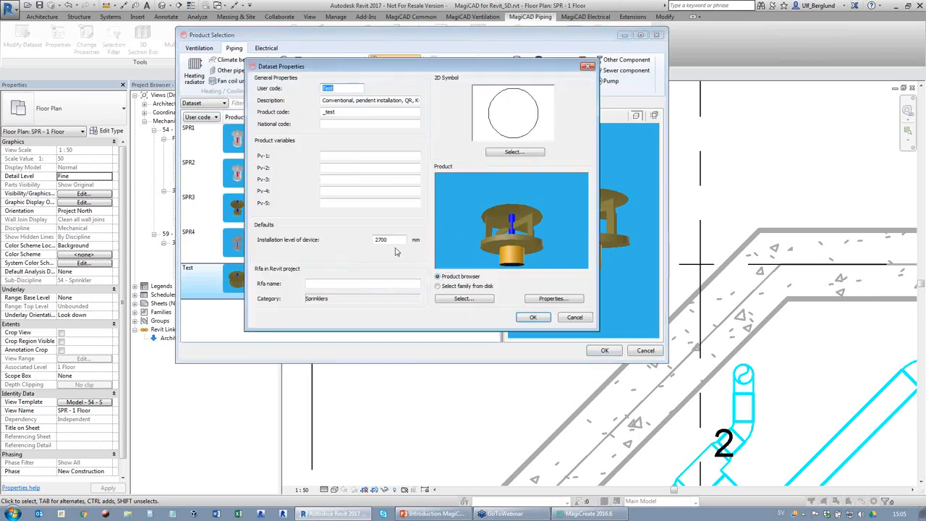
Assign the custom UB_Test symbol from the Sprinkler device group as the product's 2D symbol
click(530, 152)
drag(402, 110, 390, 266)
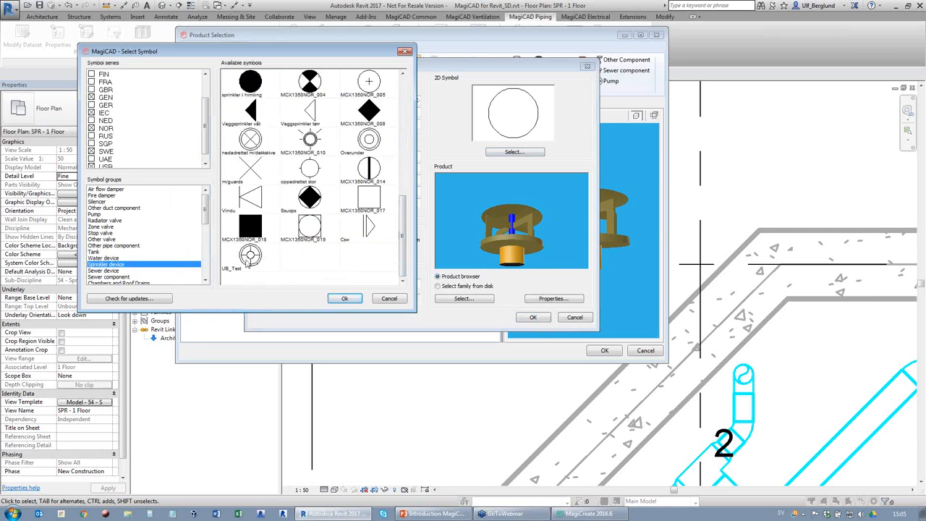
click(254, 266)
drag(205, 142, 205, 150)
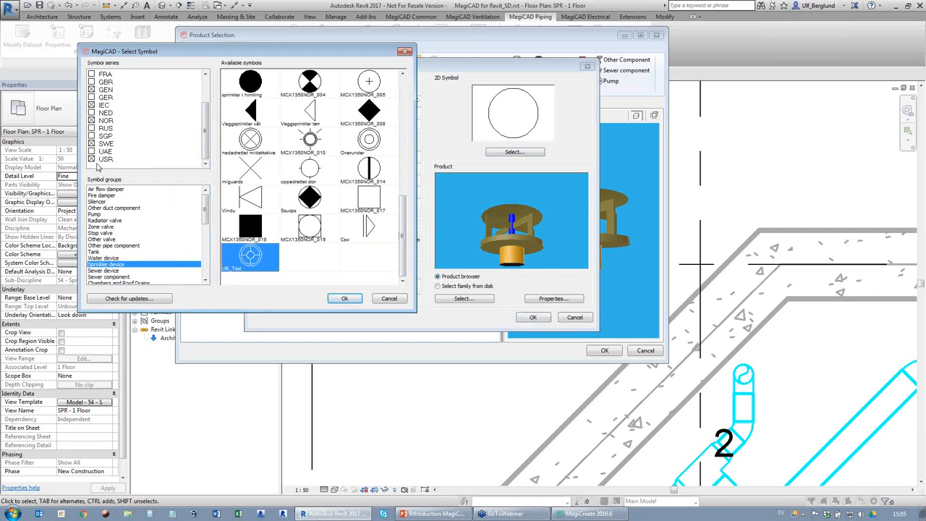
click(345, 297)
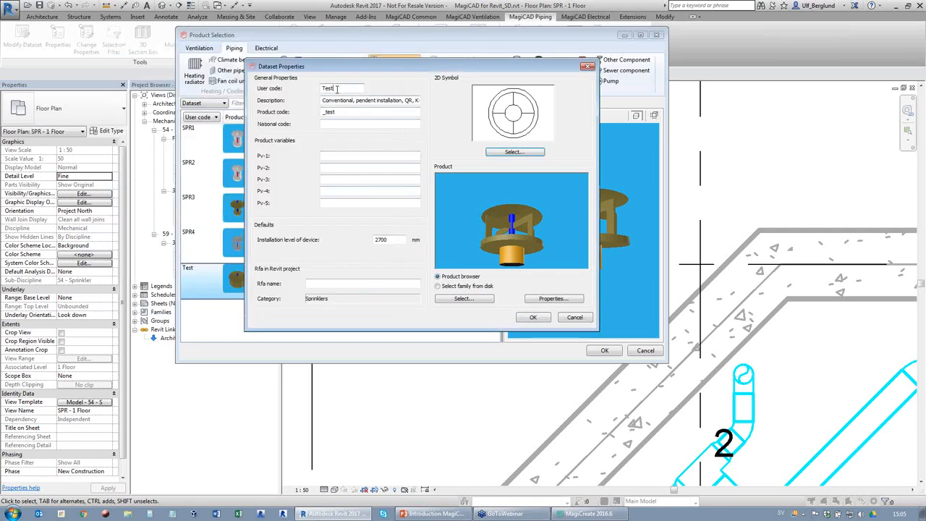
Set the product's user code to Test2, accept it, and place one sprinkler in the empty area outside the diagonal wall
click(355, 284)
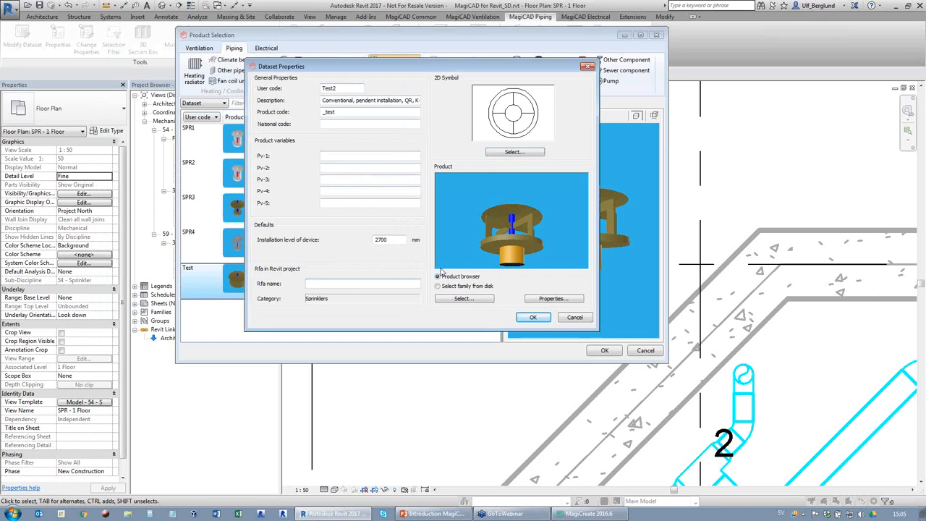
click(533, 318)
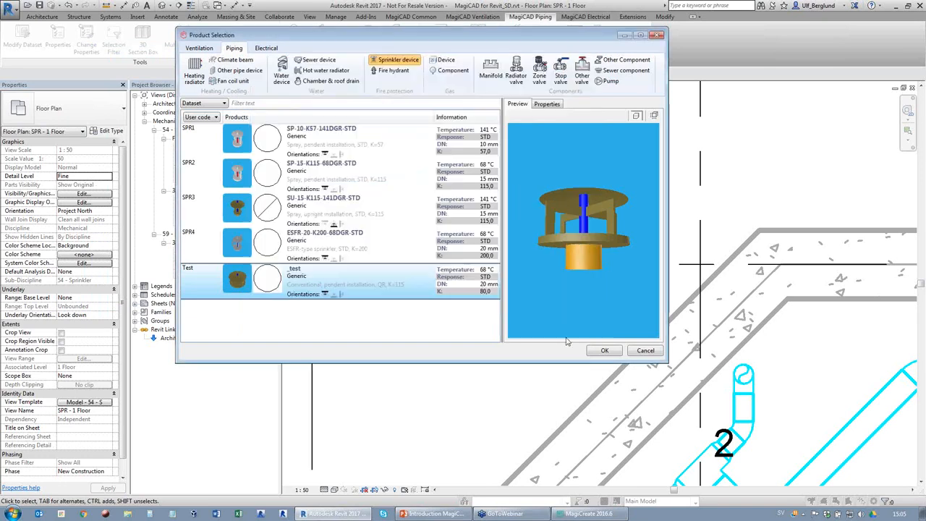
click(610, 350)
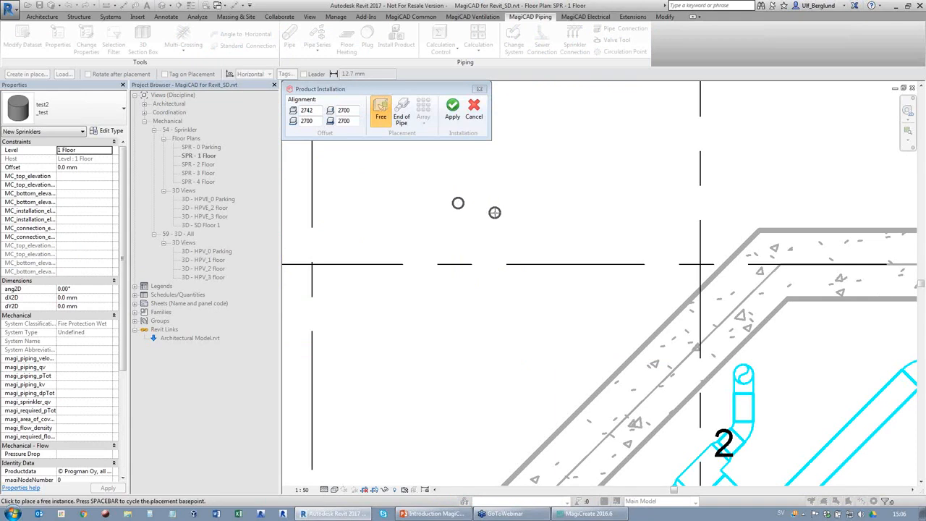
key(Escape)
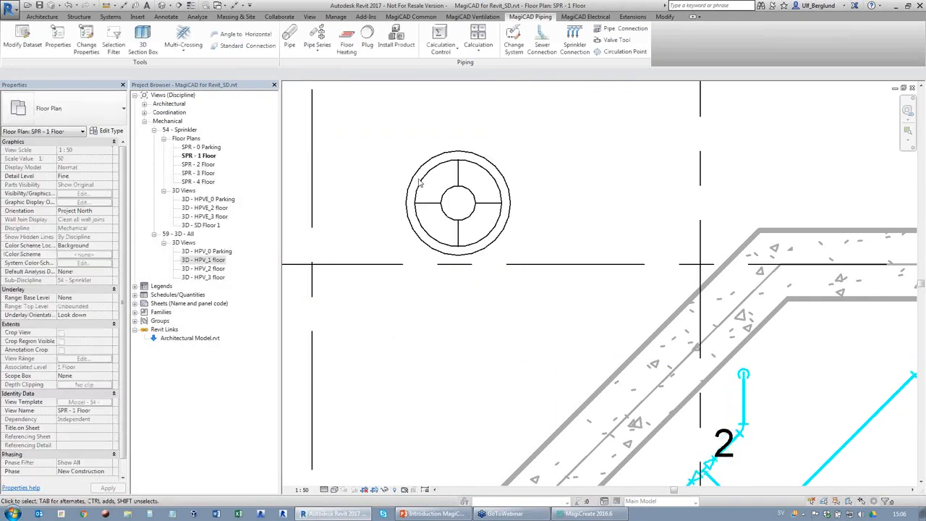
Compare the placed sprinkler's symbol with the sprinklers in the office rooms, and set the view's detail level to Fine
scroll(419, 178, up, 1)
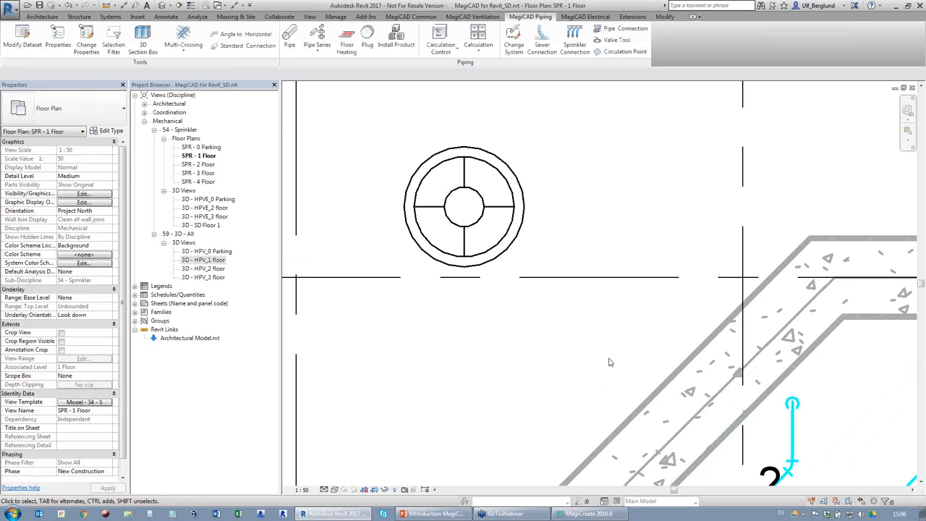
scroll(361, 199, down, 5)
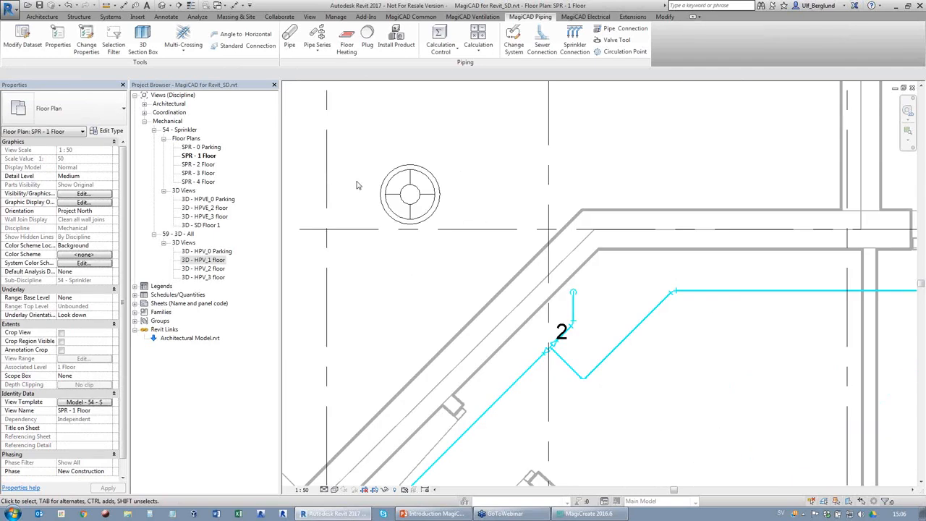
scroll(505, 151, down, 4)
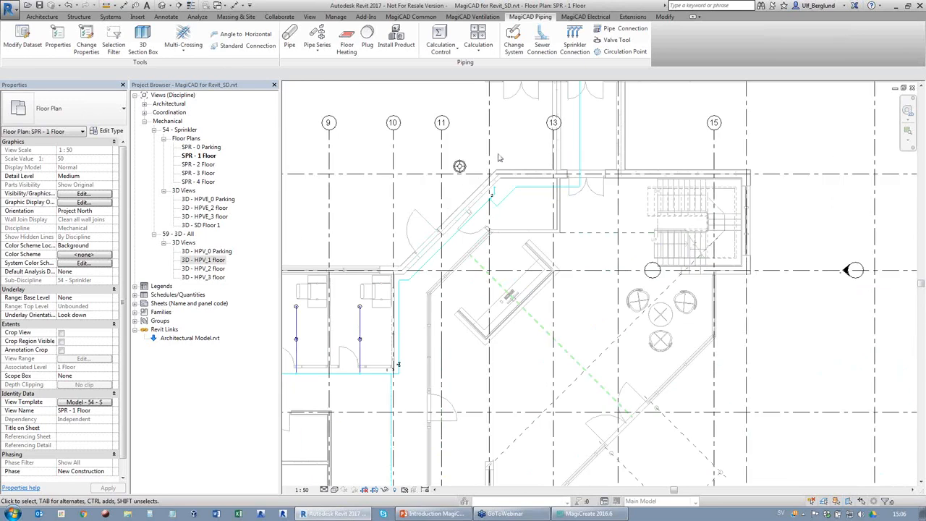
scroll(504, 160, down, 2)
scroll(322, 290, up, 5)
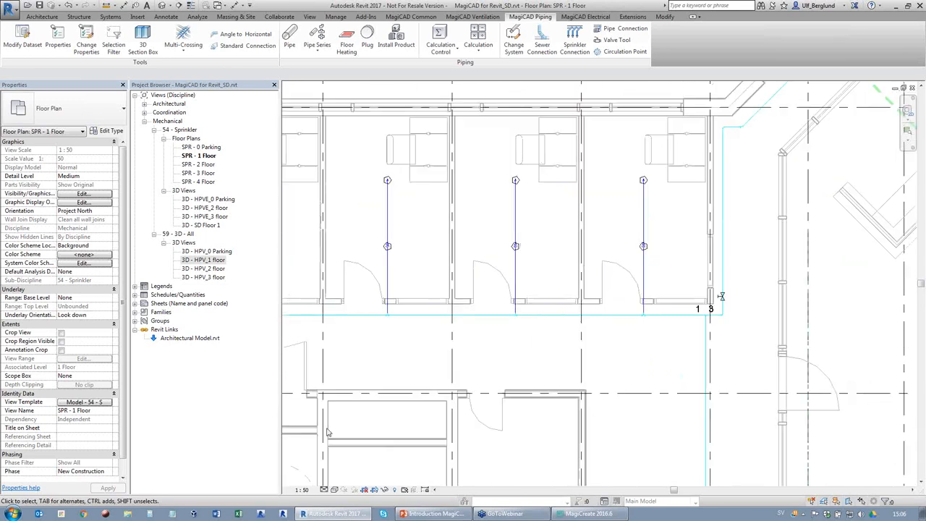
click(323, 490)
click(339, 481)
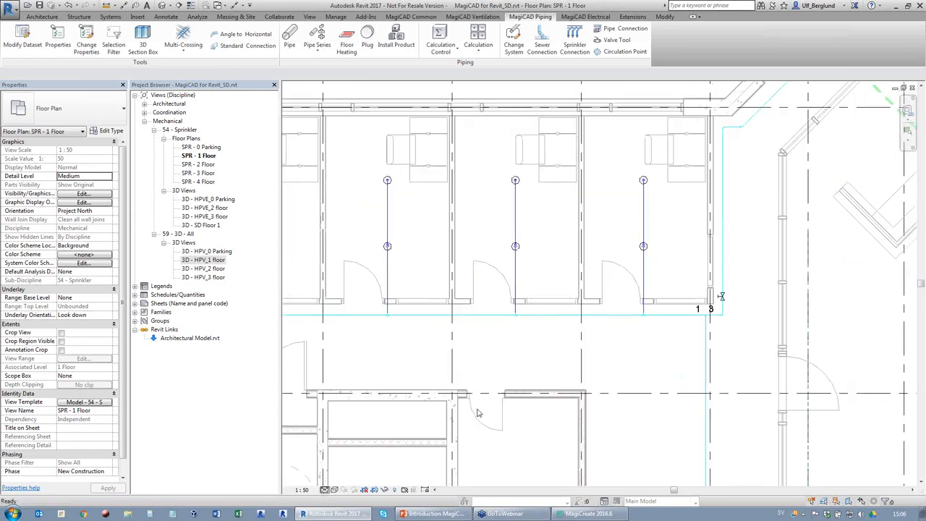
Run the automatic Provision for Voids on the current view of the first floor plan
scroll(731, 346, down, 3)
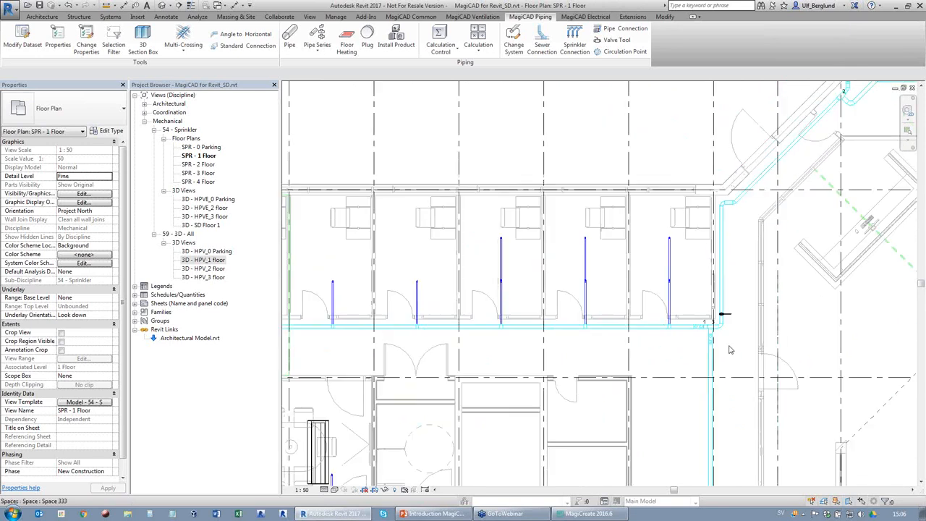
scroll(754, 333, down, 3)
scroll(406, 352, up, 3)
scroll(406, 352, down, 3)
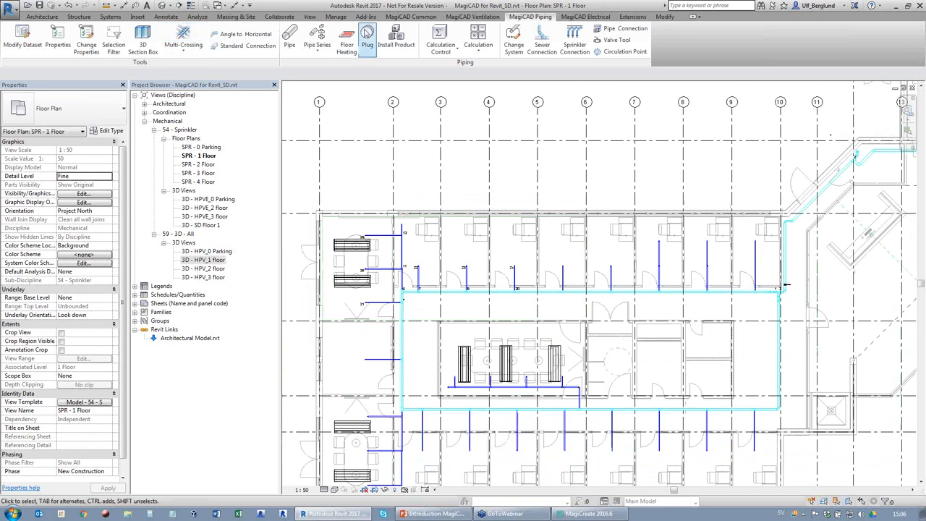
click(399, 17)
click(197, 50)
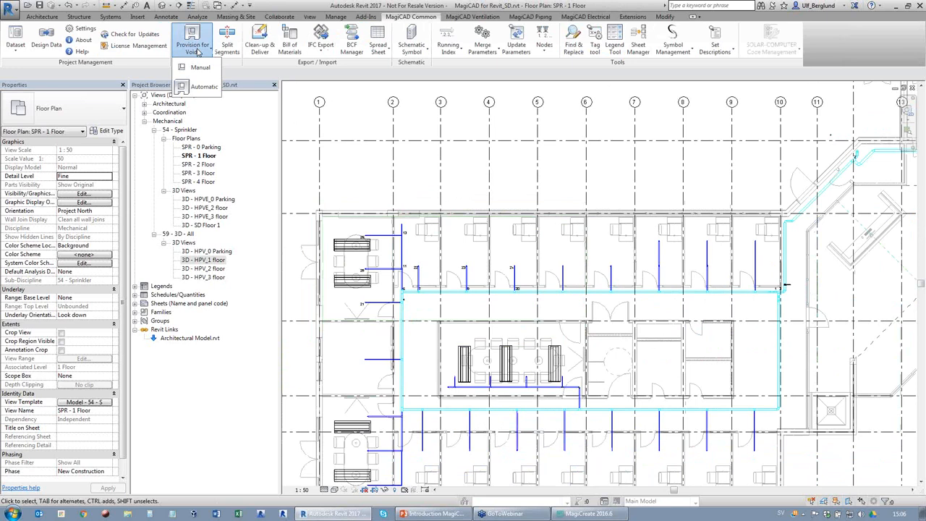
click(201, 86)
drag(467, 171, 174, 109)
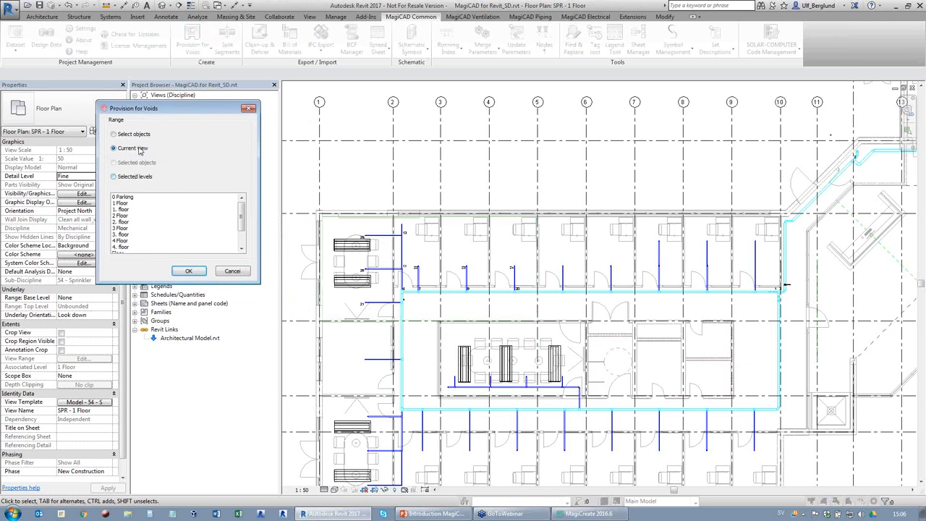
click(194, 273)
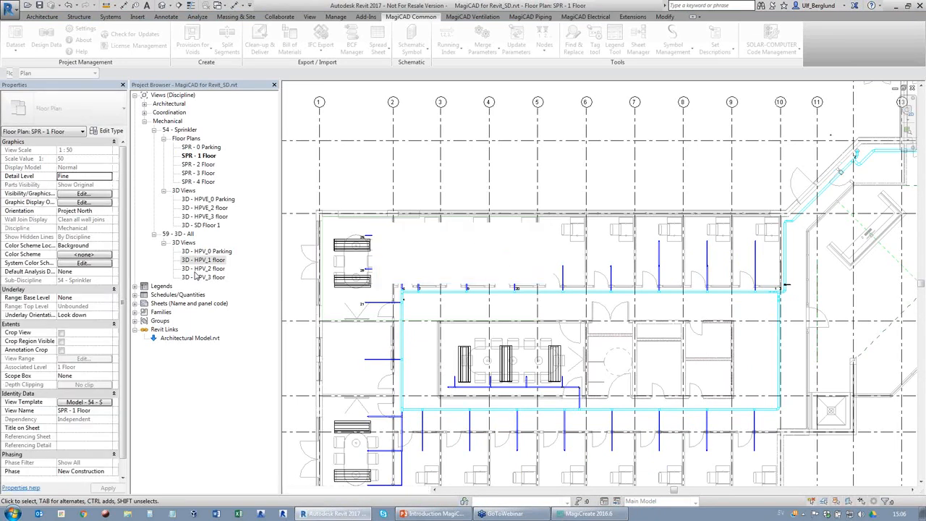
Select the void provision where the branch pipe crosses the wall near node 9, and examine its properties and the add-in void tools
scroll(480, 274, up, 3)
scroll(470, 285, up, 5)
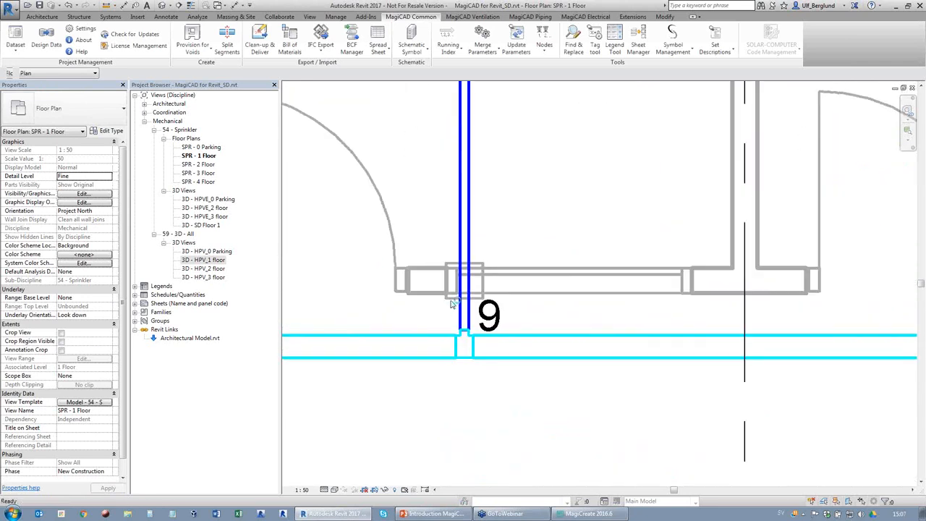
click(451, 297)
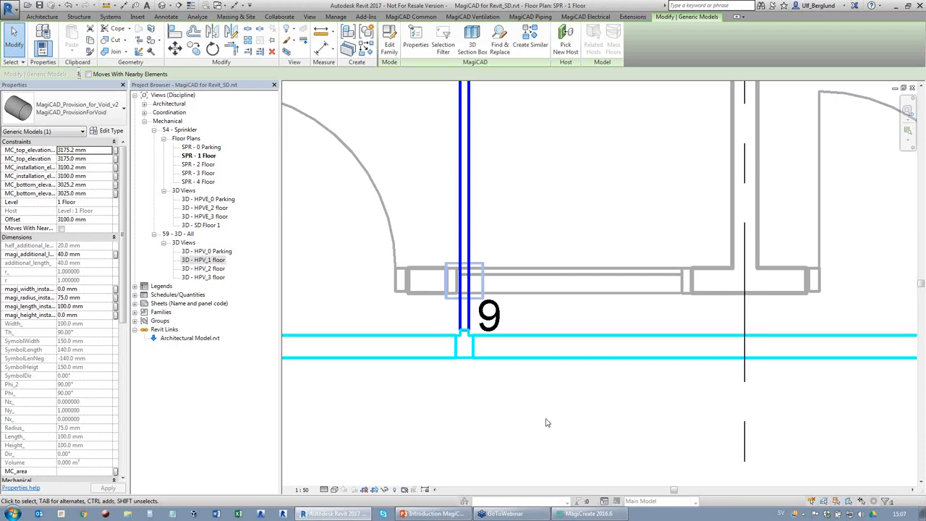
click(366, 16)
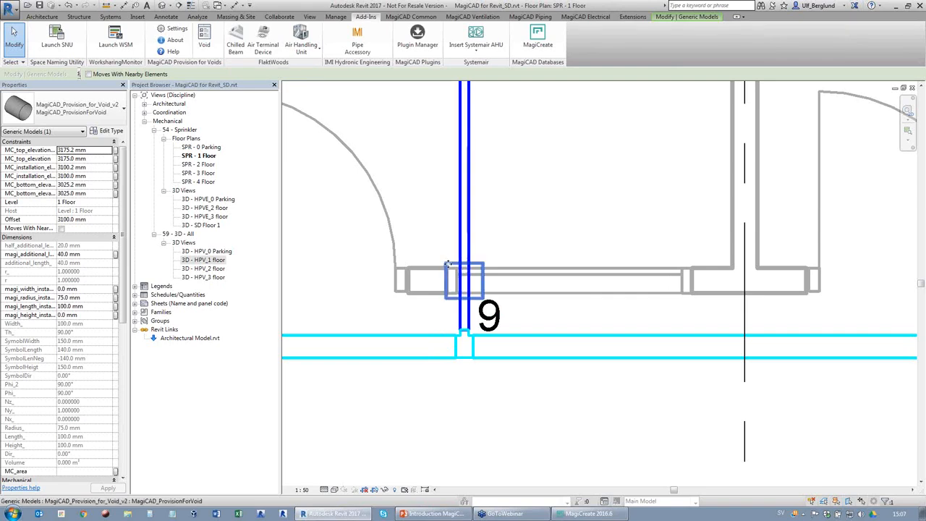
Review the listed provisions in the Provision for Voids Manager, selecting the first seven, and close it without creating voids
click(204, 46)
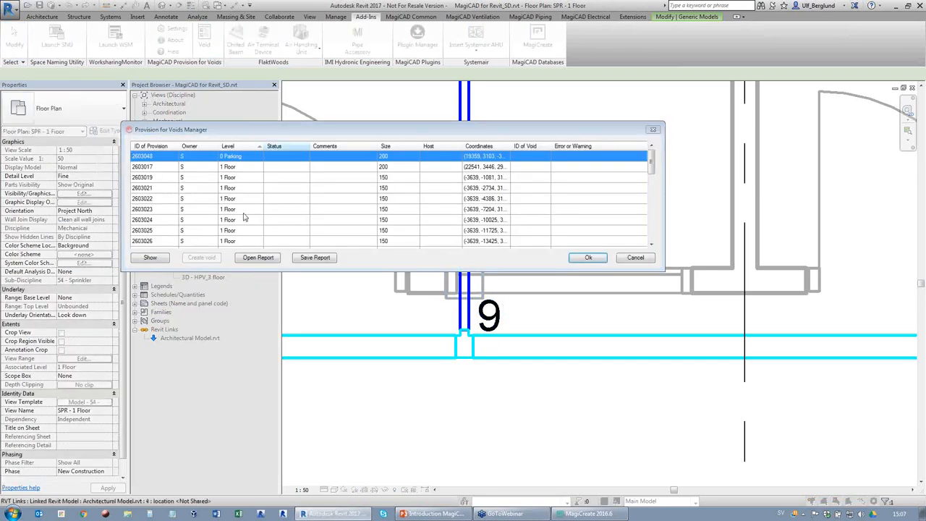
shift+click(194, 220)
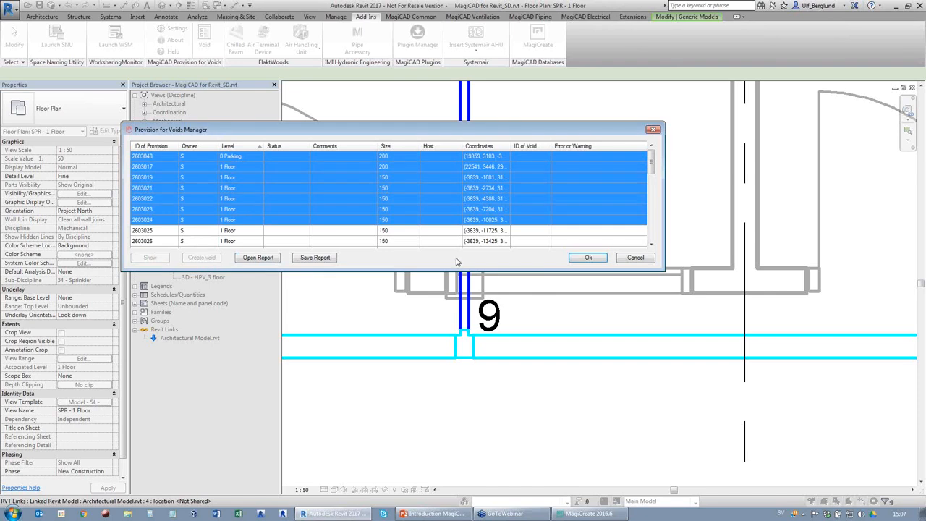
click(635, 259)
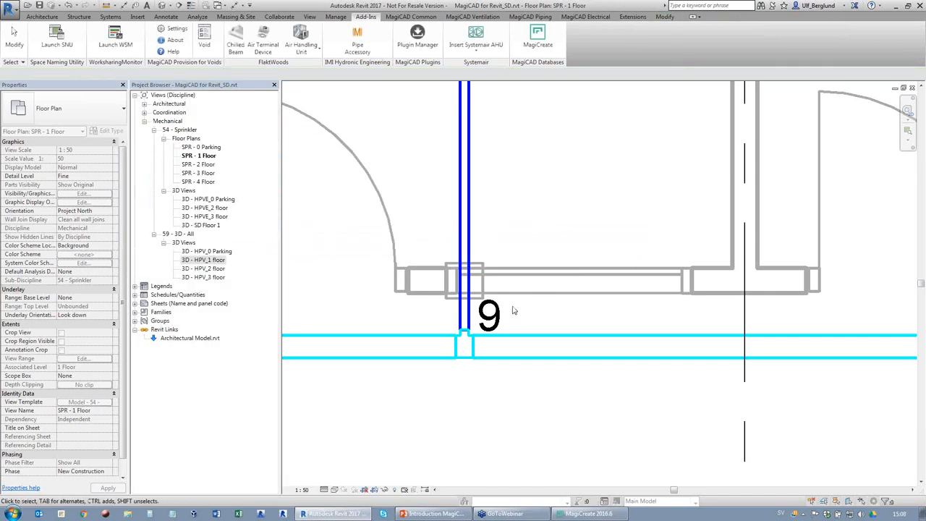
scroll(490, 331, down, 3)
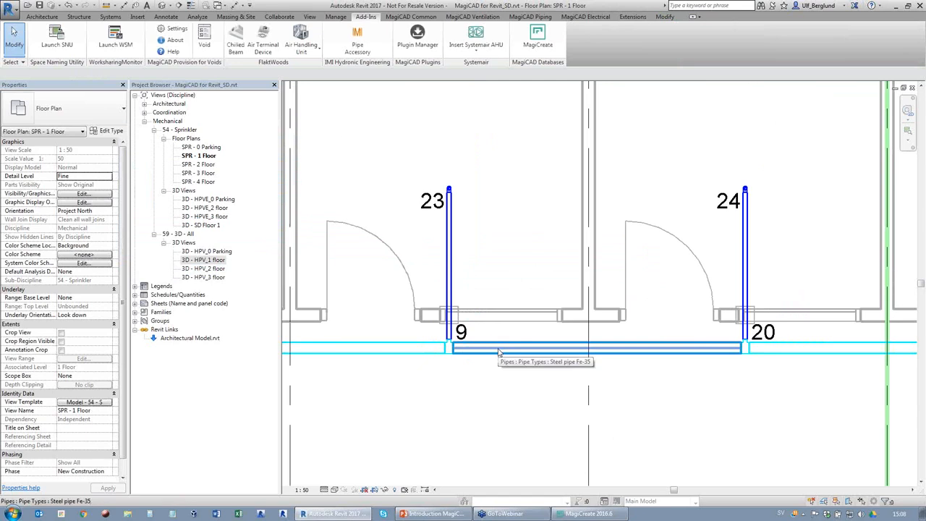
scroll(502, 344, down, 5)
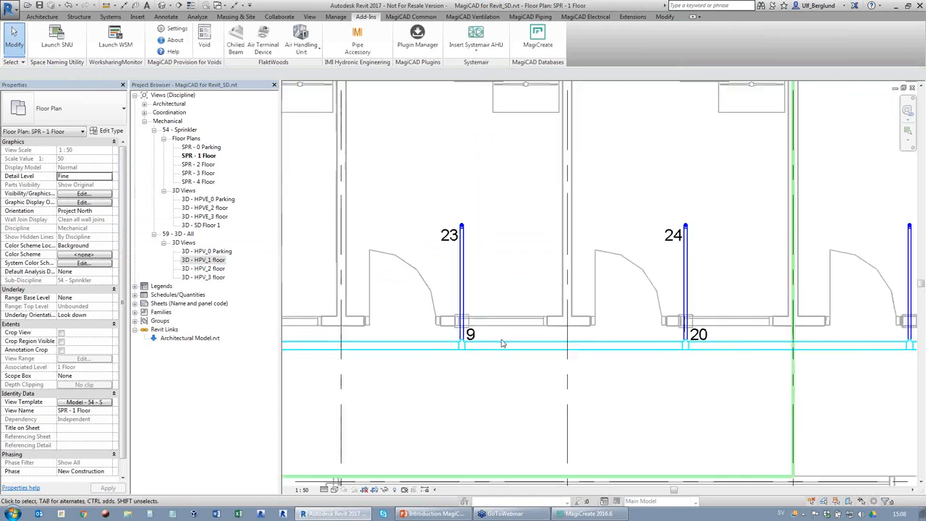
scroll(554, 305, down, 2)
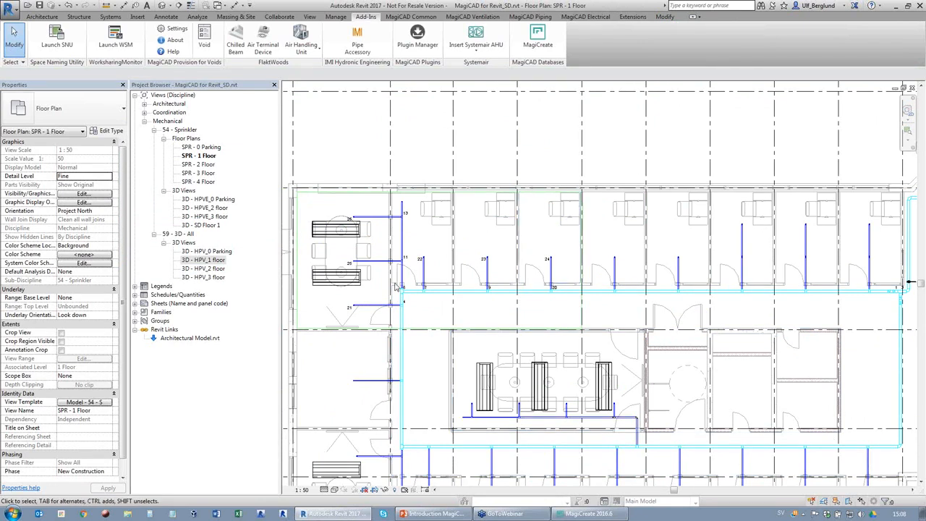
scroll(412, 325, up, 2)
scroll(412, 325, up, 1)
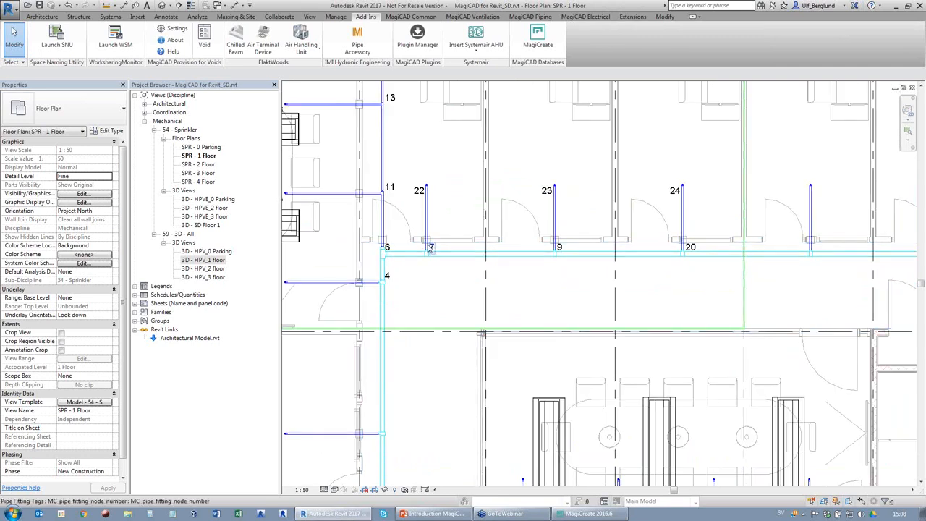
Examine the dataset's Provision for Voids options, including the size limit for ignoring circular objects, and leave without changing them
click(425, 19)
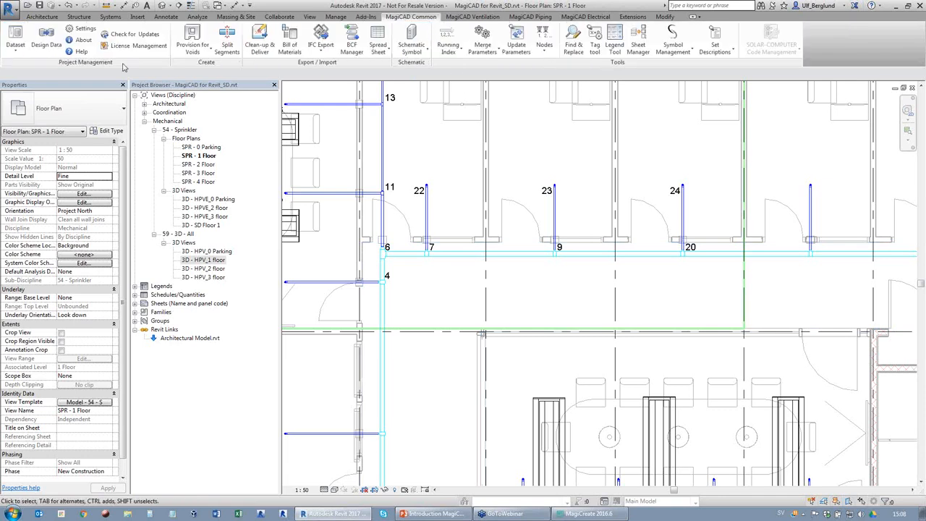
click(16, 49)
click(25, 86)
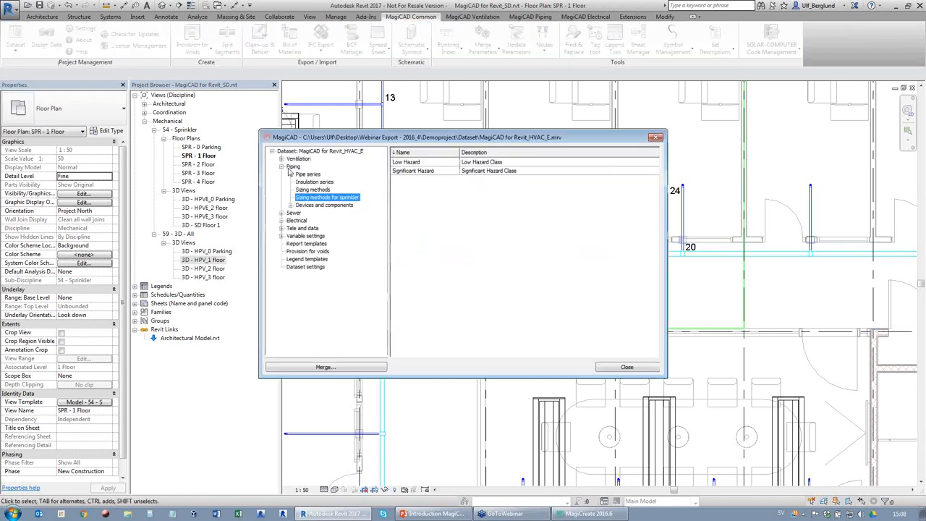
click(313, 251)
double_click(444, 185)
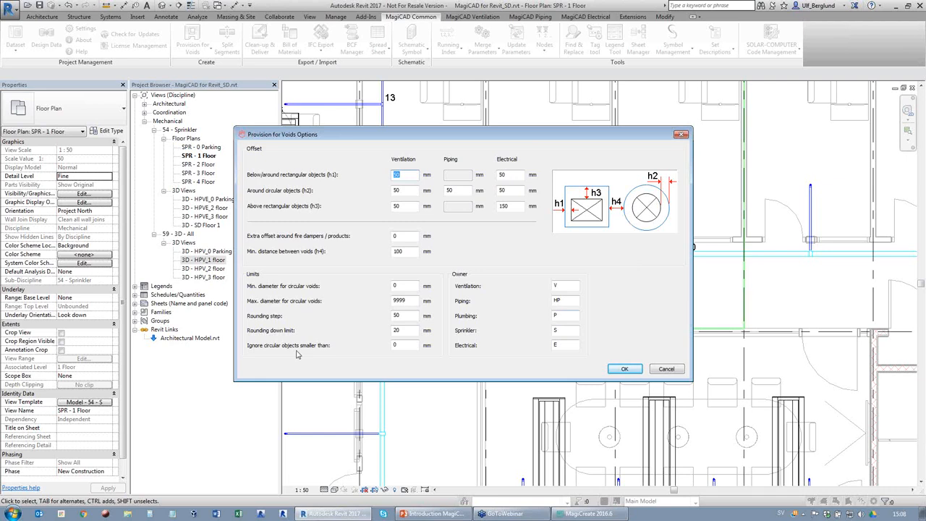
double_click(399, 345)
click(666, 369)
click(626, 367)
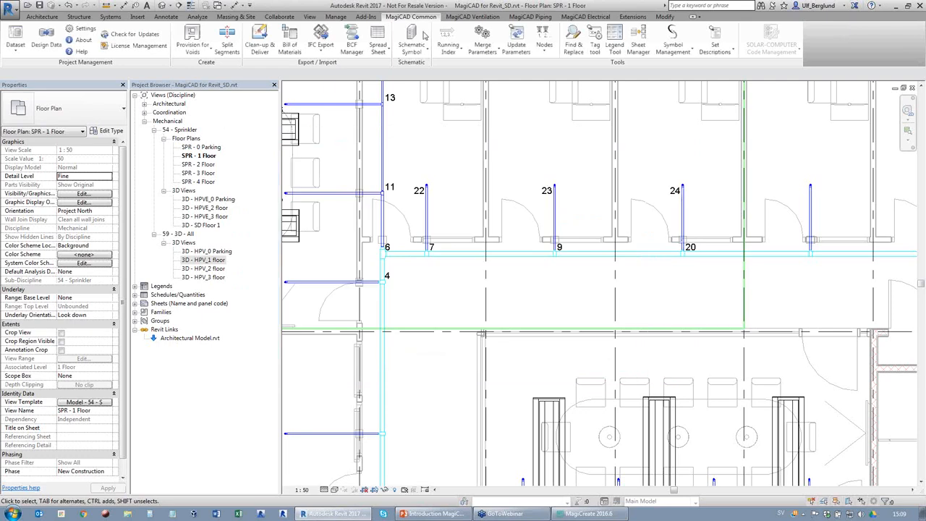
Save the project and run an interference check of the current project's pipes against the walls in Architectural Model.rvt
click(41, 7)
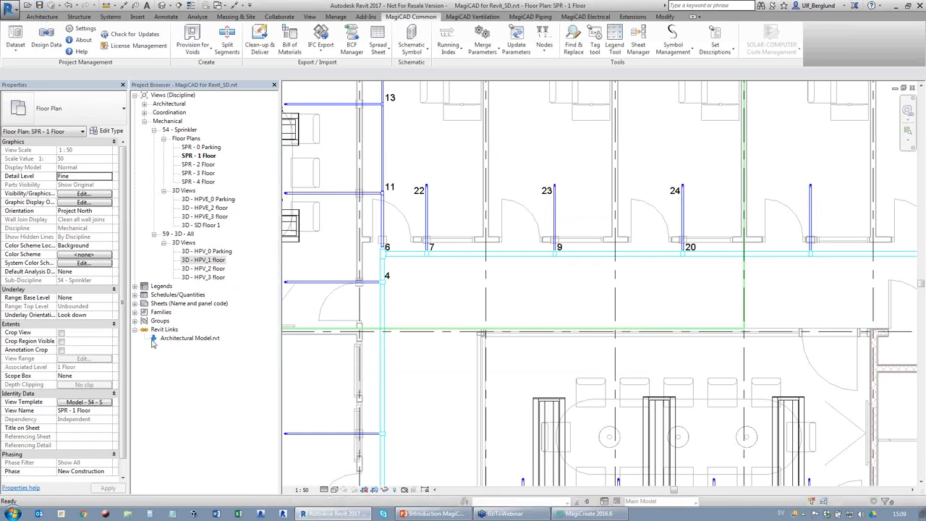
click(279, 16)
click(609, 52)
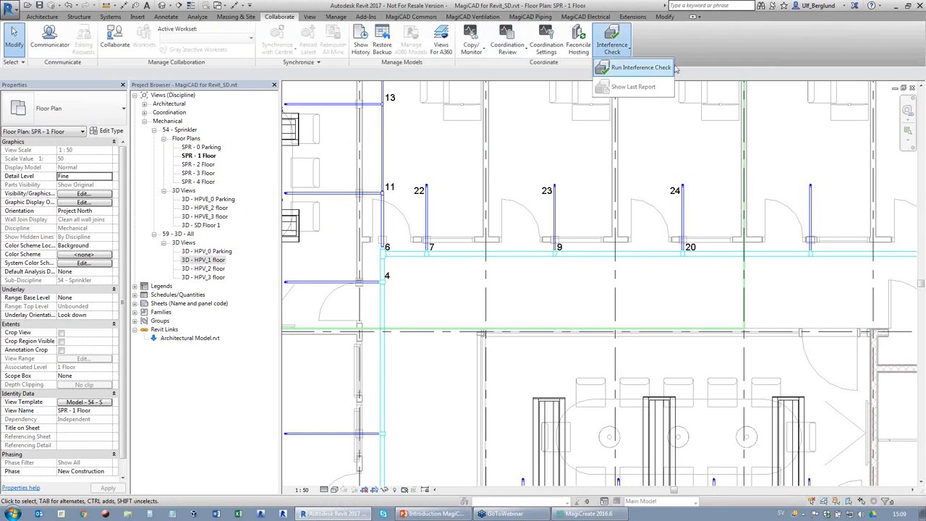
click(651, 71)
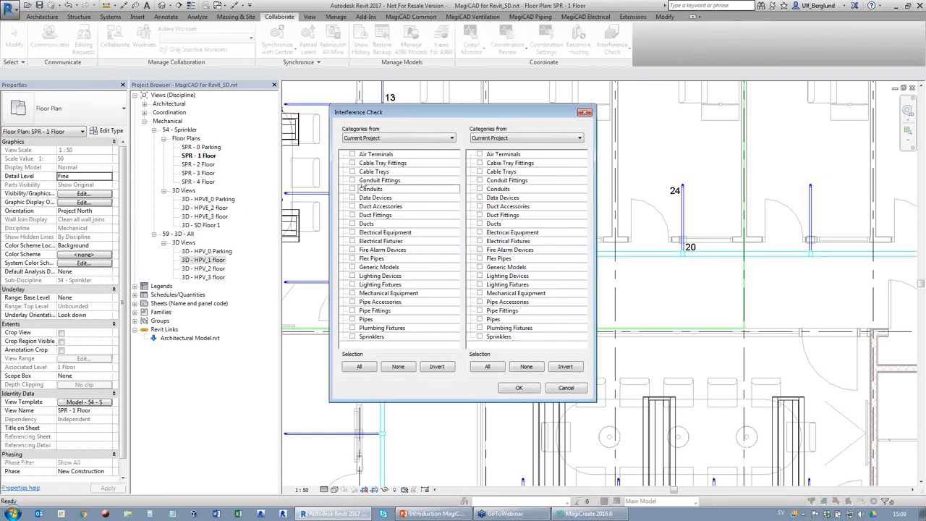
click(525, 138)
click(509, 153)
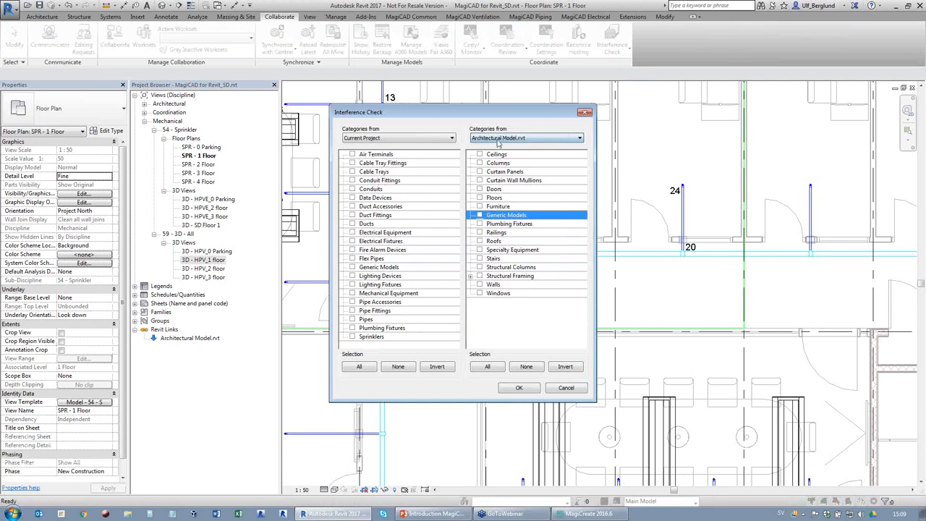
click(352, 319)
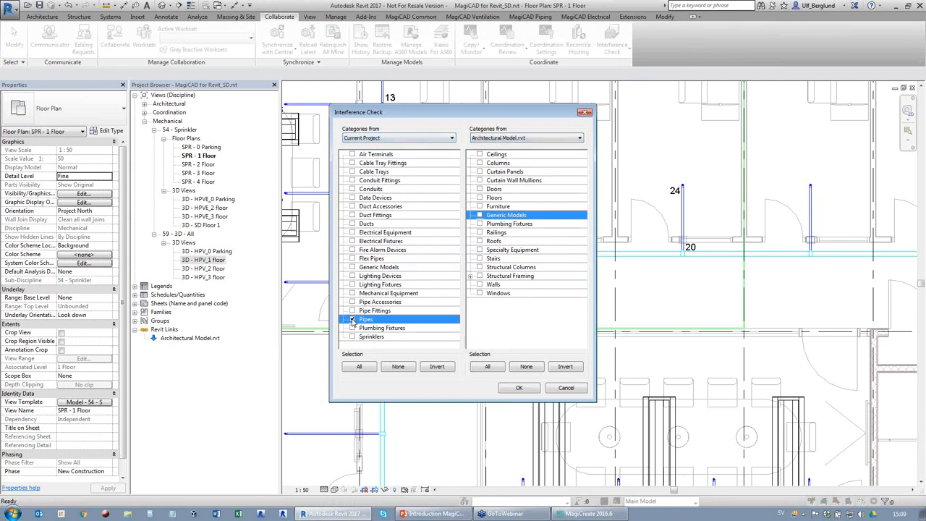
click(479, 284)
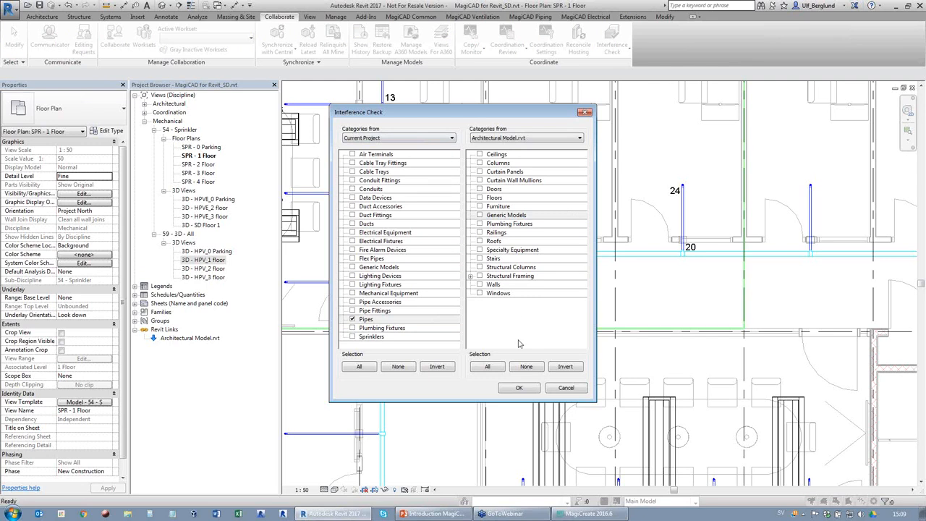
click(518, 388)
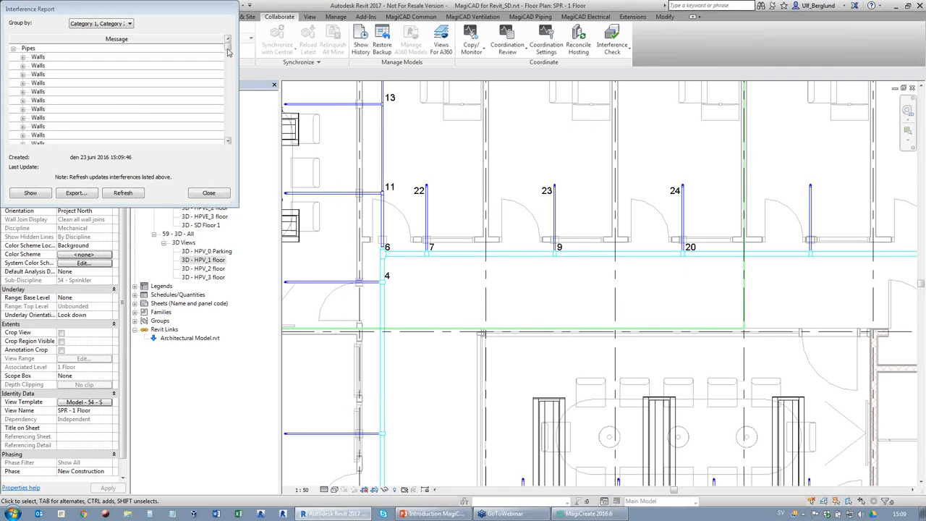
Examine a wall and sewer pipe conflict near the end of the interference report and compare it with the floor plan
drag(233, 96, 236, 136)
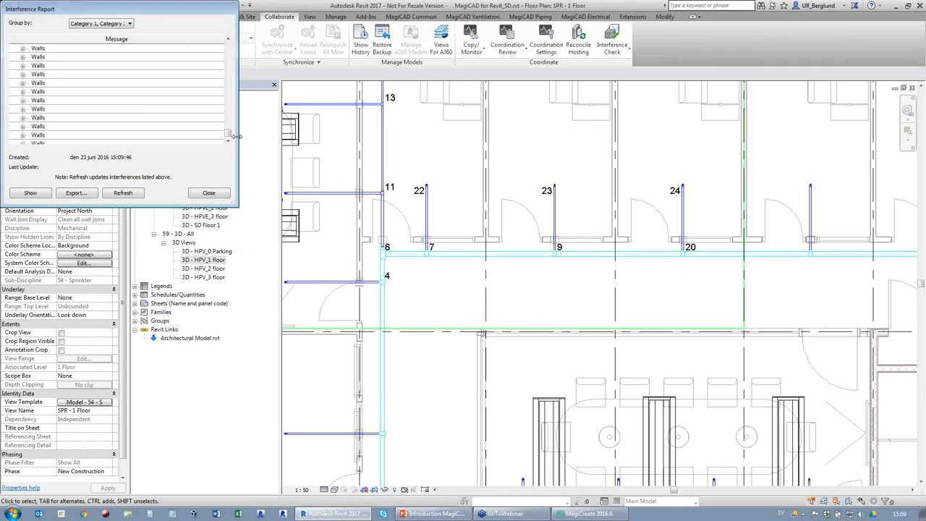
click(22, 51)
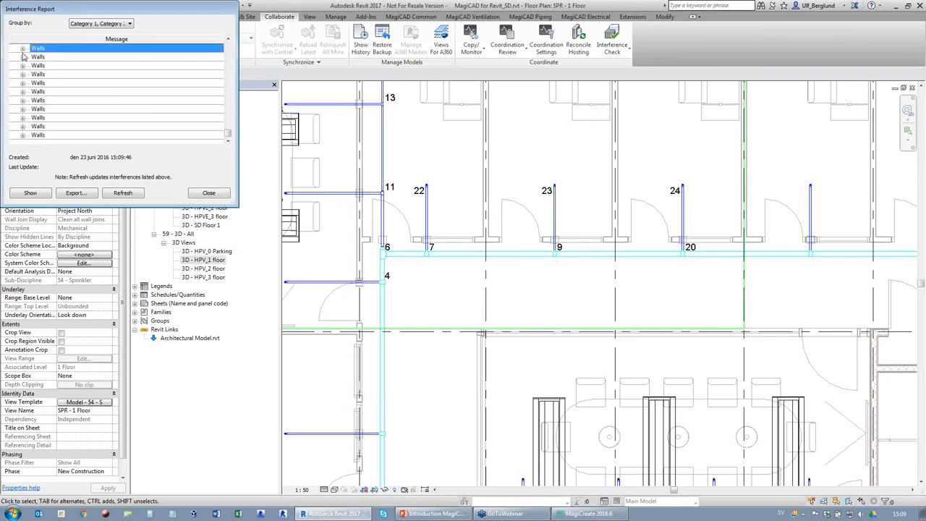
click(22, 48)
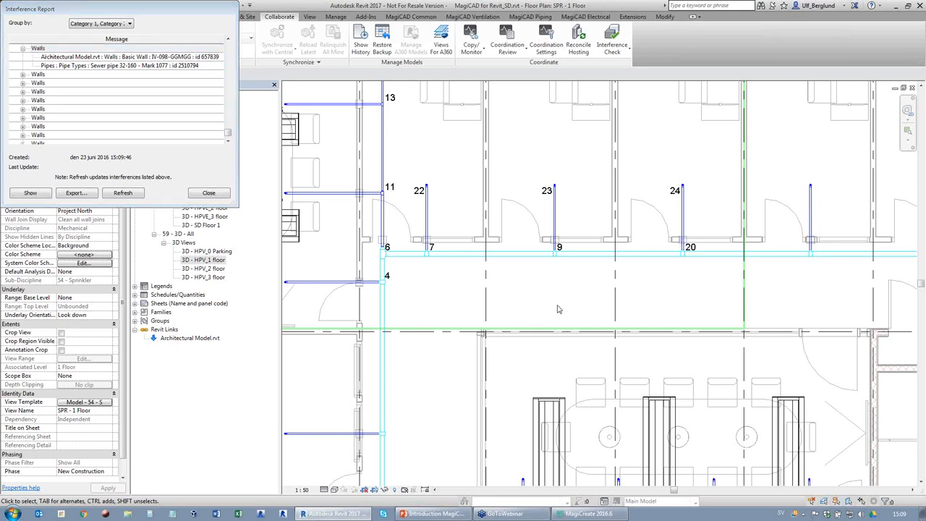
scroll(426, 243, down, 5)
scroll(483, 215, up, 1)
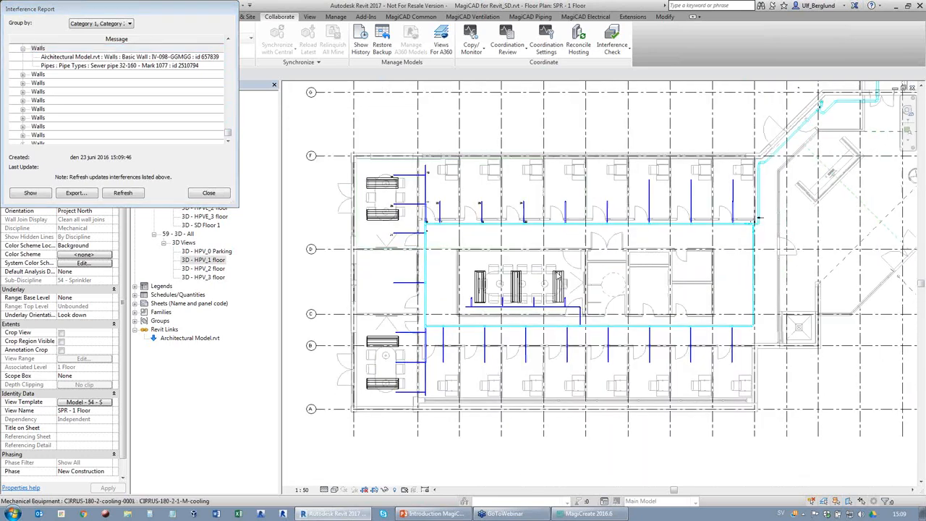
click(38, 51)
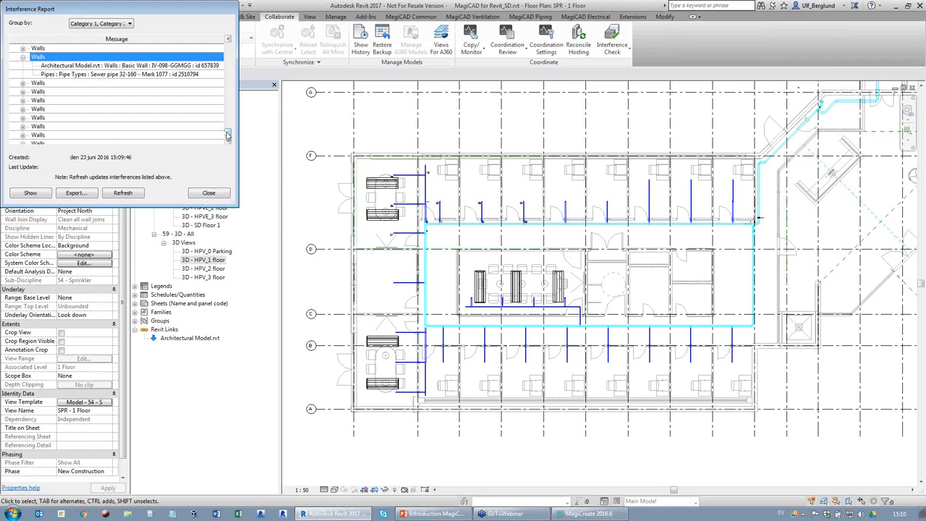
drag(228, 135, 233, 45)
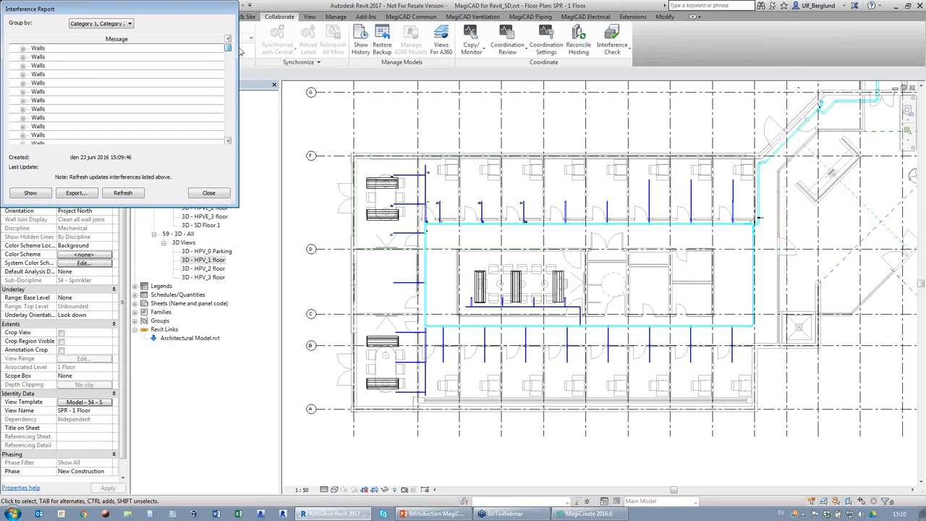
Expand the conflict between the Generic - 100mm wall and steel pipe Fe-35 Mark 328, and look for it on the floor plan
click(38, 56)
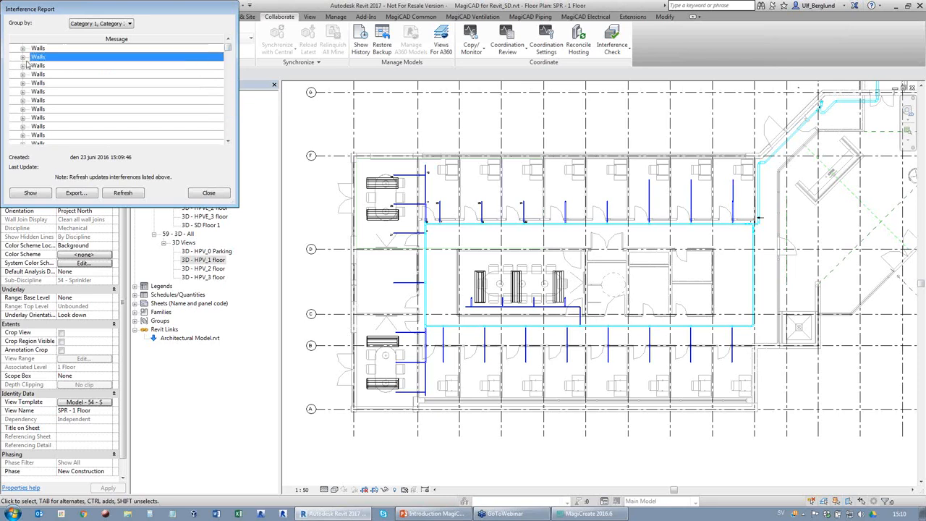
click(23, 57)
click(69, 67)
click(72, 82)
click(38, 57)
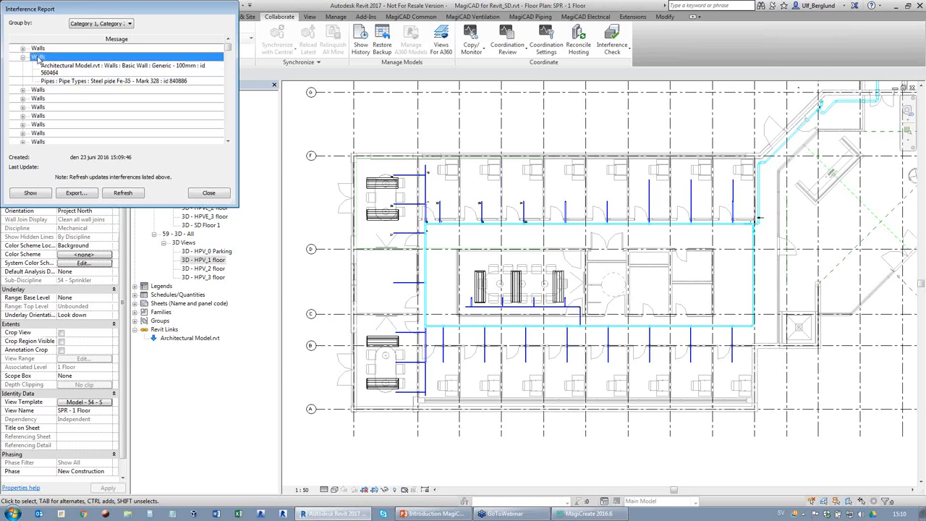
scroll(307, 455, down, 3)
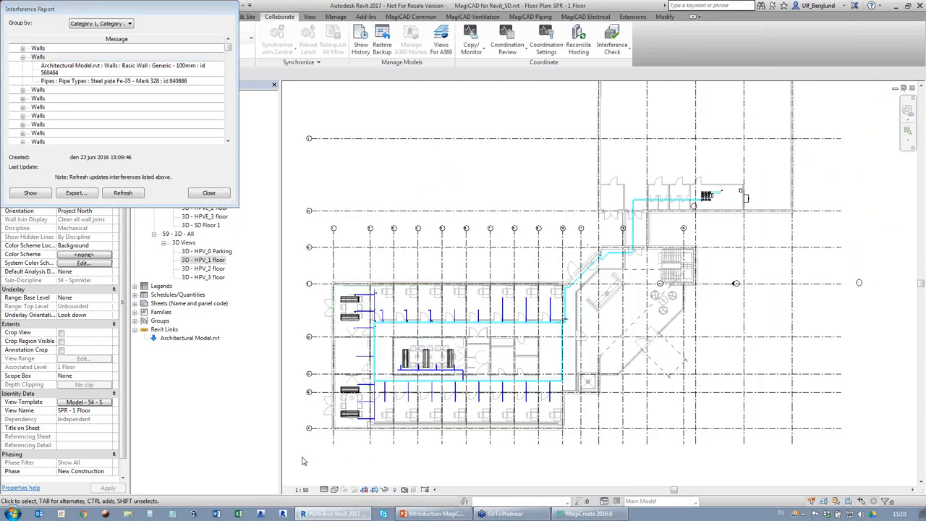
scroll(712, 347, down, 4)
scroll(318, 321, down, 2)
scroll(541, 320, up, 6)
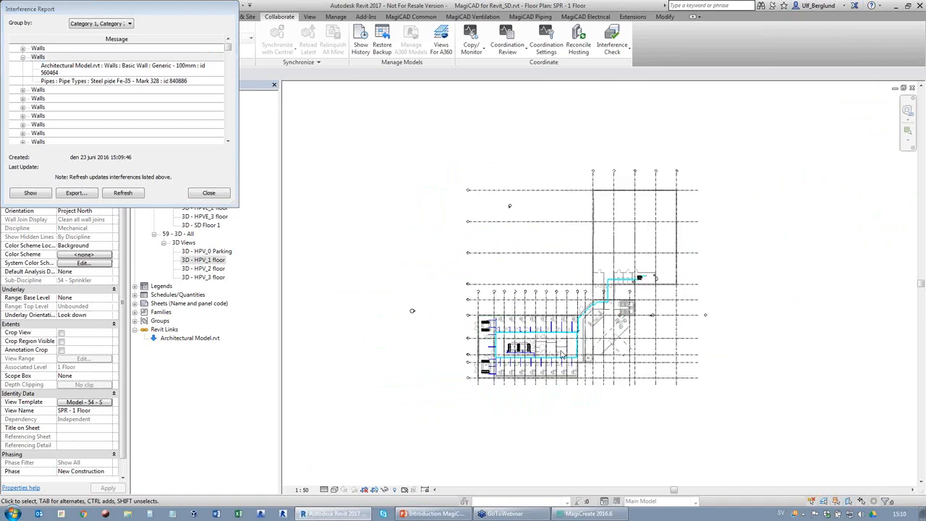
scroll(528, 370, up, 2)
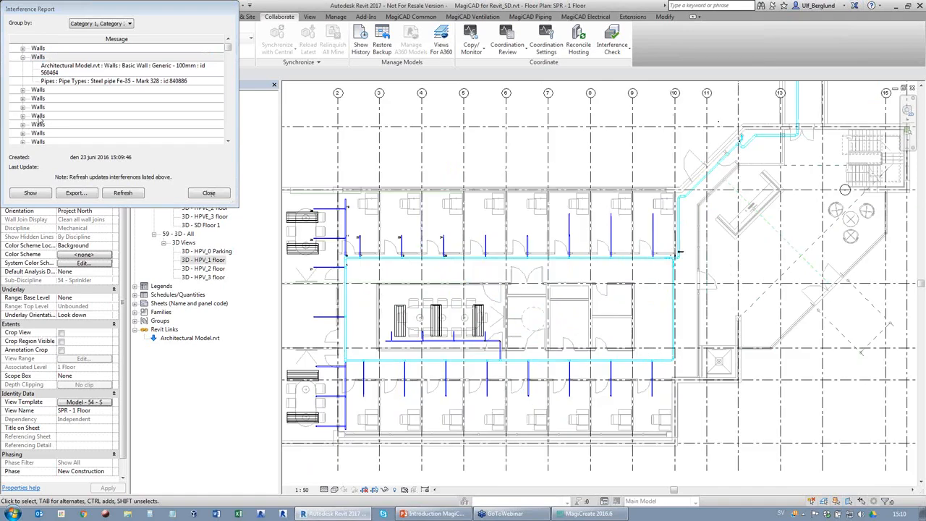
Show the conflicting steel pipe Fe-35 Mark 328 in a 3D view and highlight it together with its wall
click(80, 81)
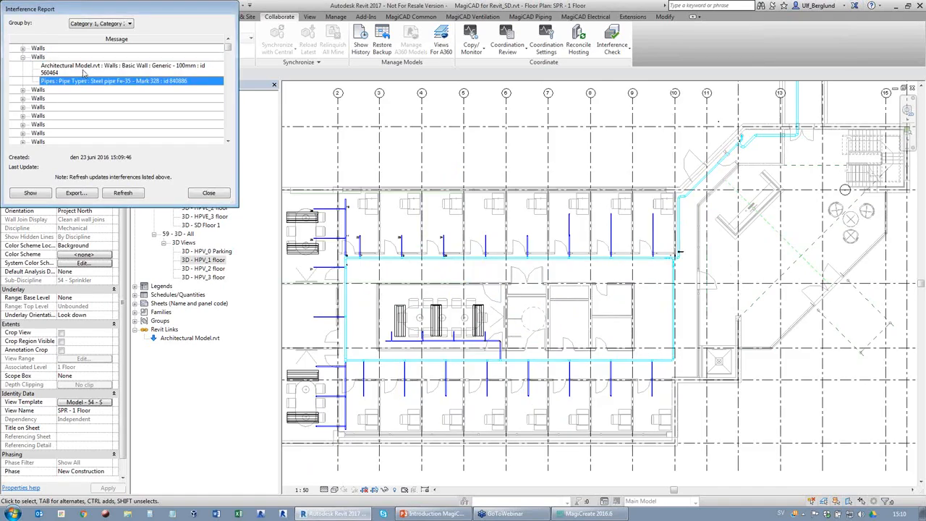
click(28, 193)
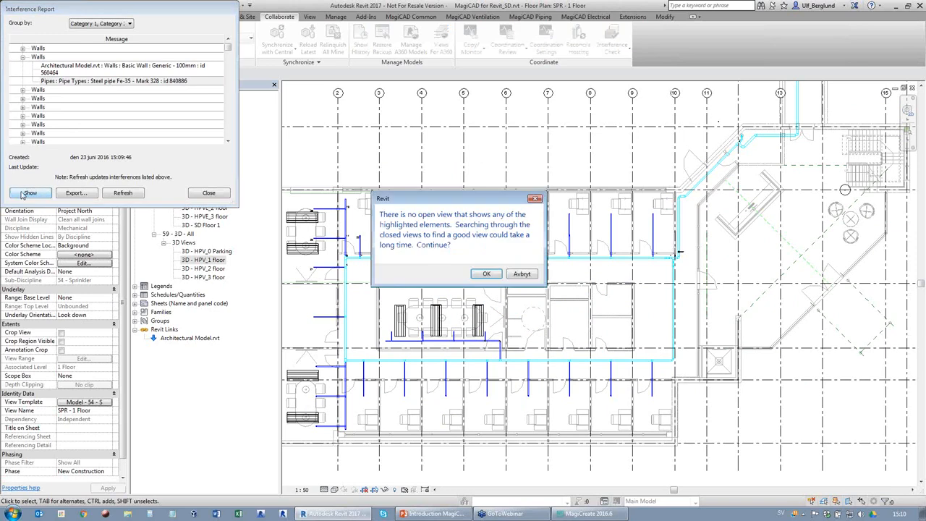
click(492, 275)
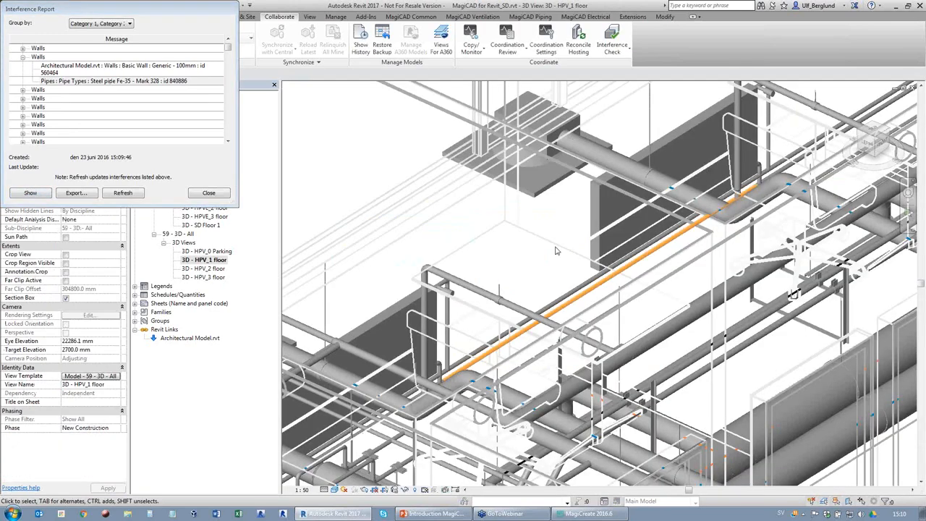
scroll(562, 232, down, 5)
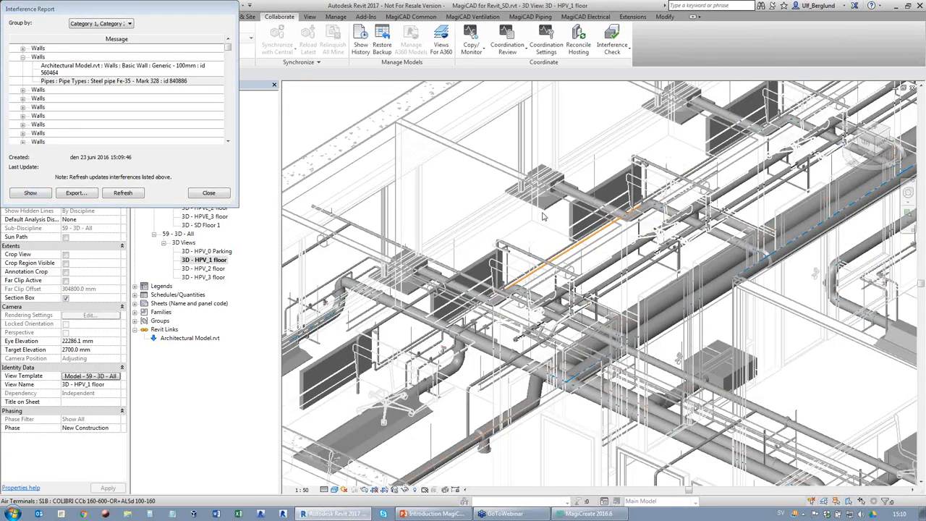
scroll(544, 215, up, 3)
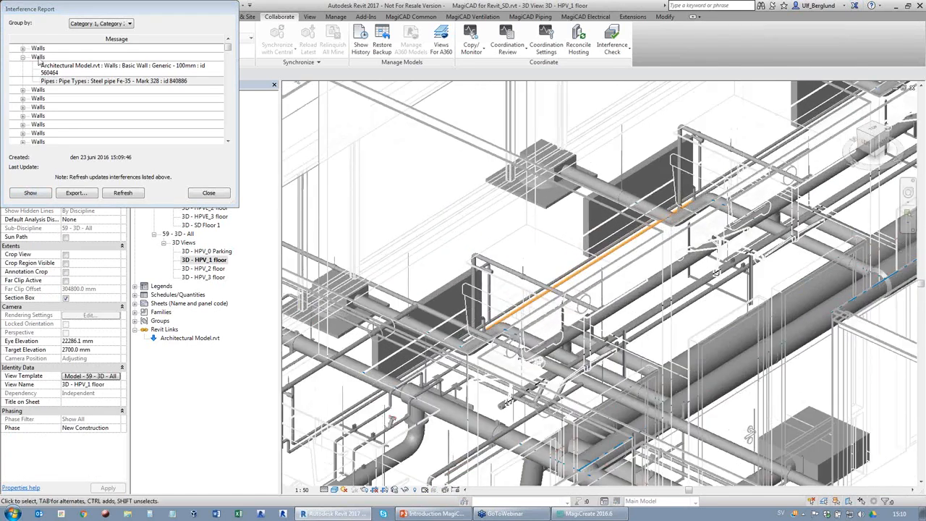
click(39, 58)
scroll(324, 378, down, 2)
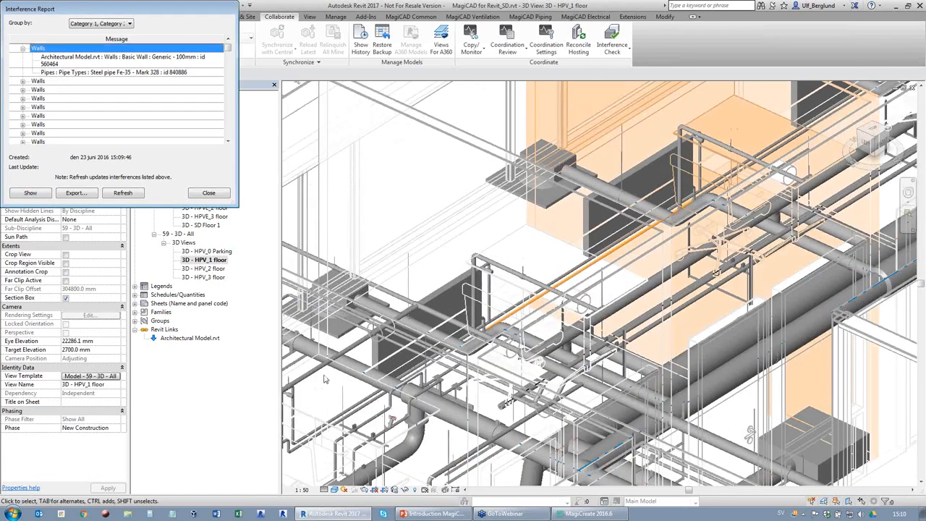
Show the Generic - 100mm wall and steel pipe Fe-35 Mark 328 conflict in the model and examine both elements in 3D
click(30, 193)
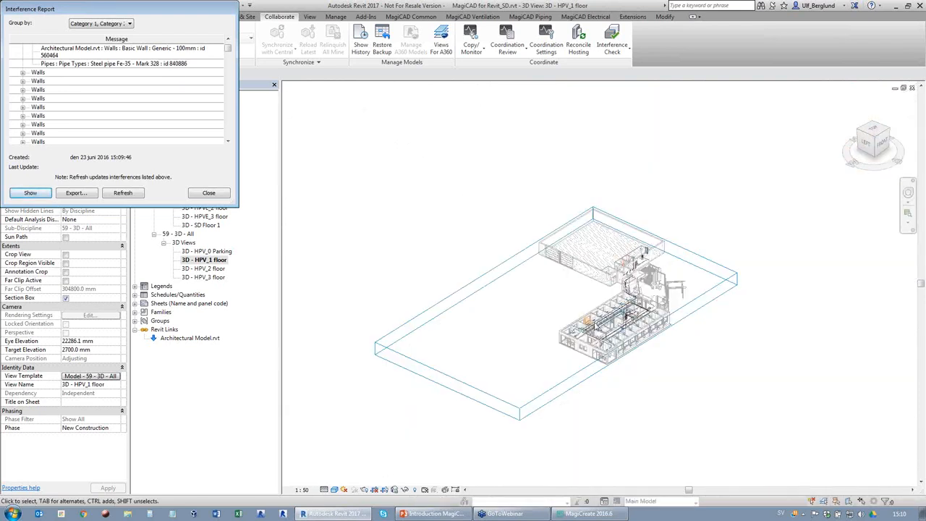
scroll(597, 329, up, 3)
scroll(606, 345, up, 5)
scroll(575, 347, up, 4)
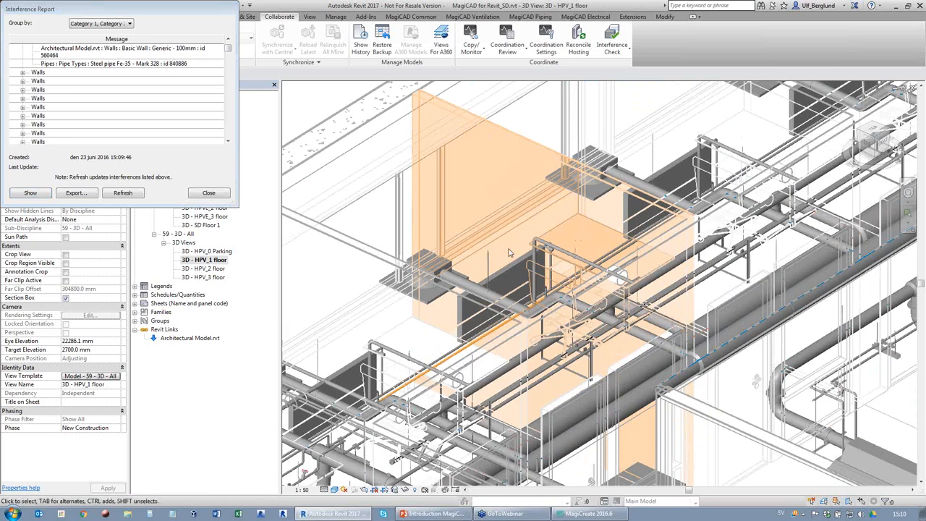
scroll(508, 252, up, 3)
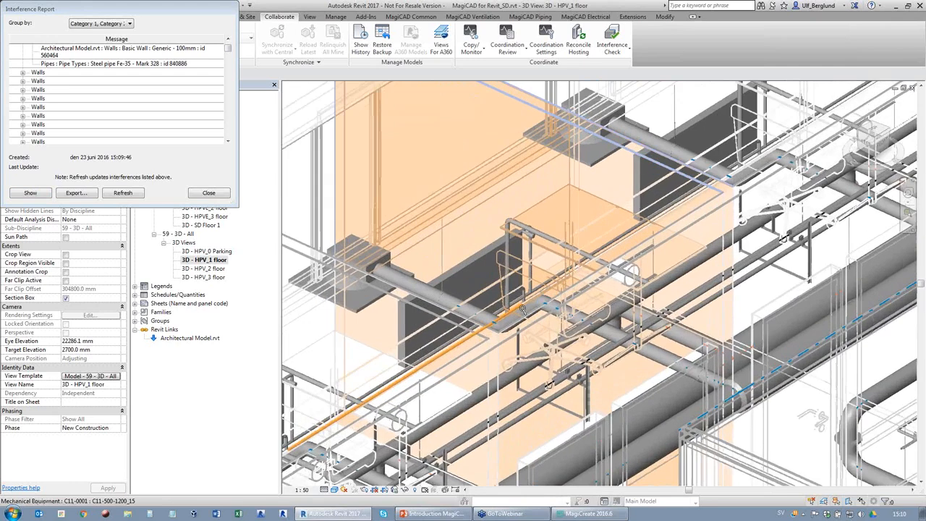
scroll(522, 308, down, 4)
shift+middle_drag(490, 293, 514, 325)
scroll(337, 281, down, 2)
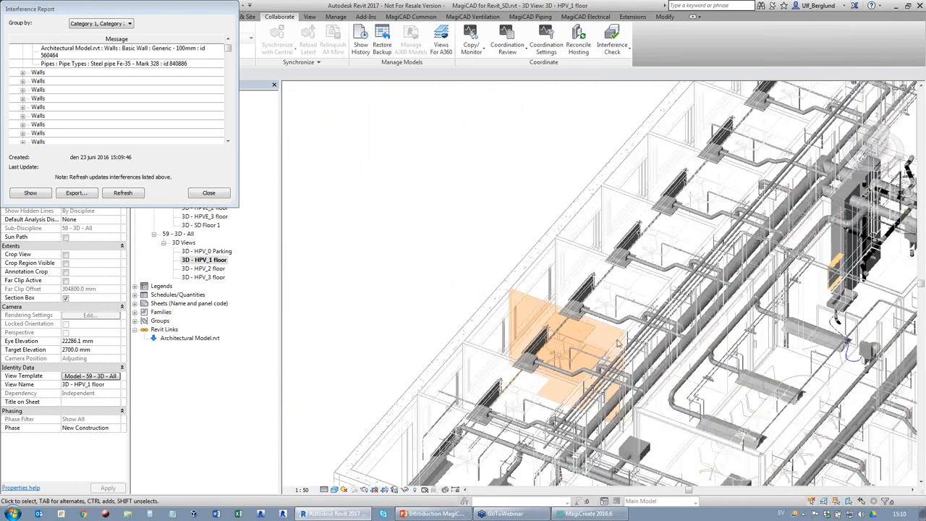
Select the pipe support and the MagiCAD provision for void beside the highlighted wall to inspect their properties
click(605, 361)
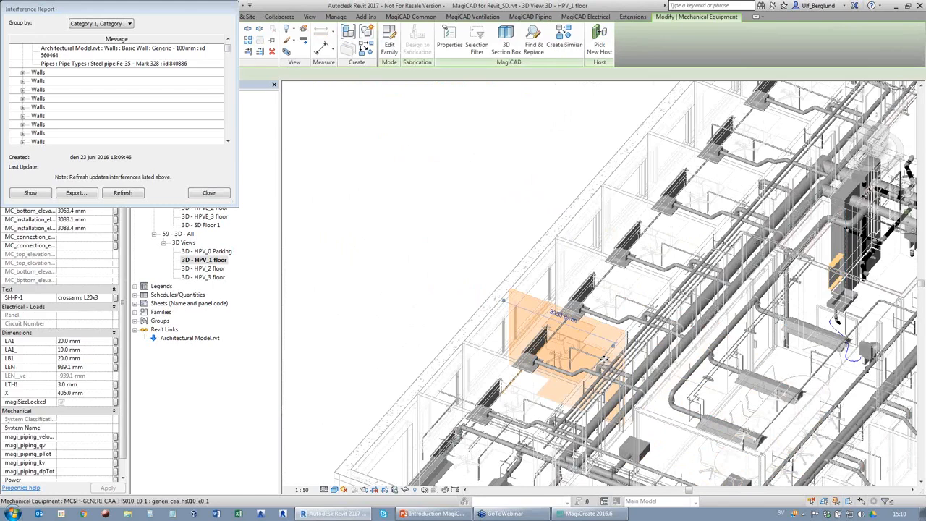
scroll(601, 359, up, 6)
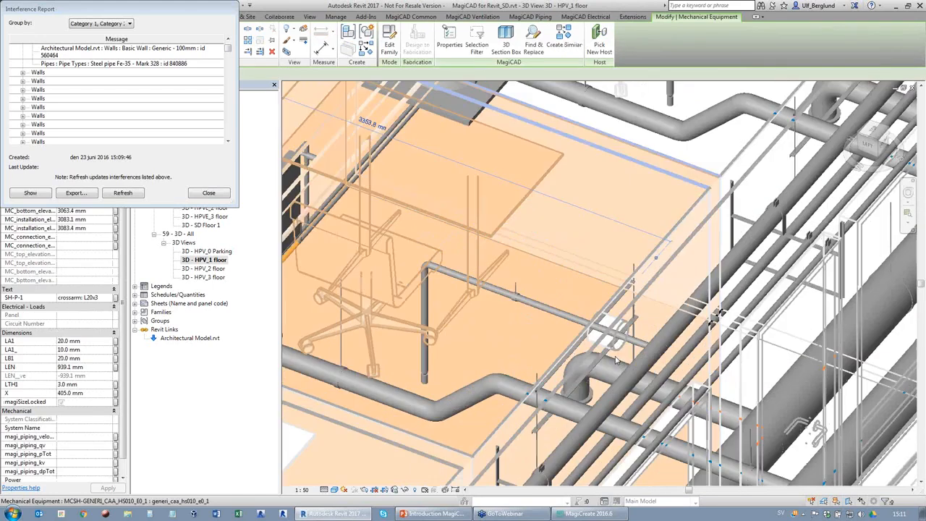
click(619, 354)
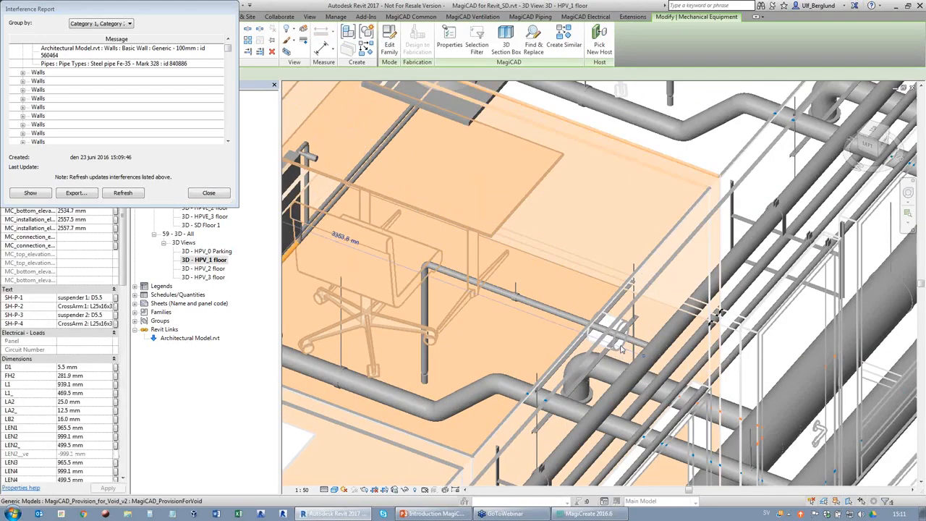
click(619, 346)
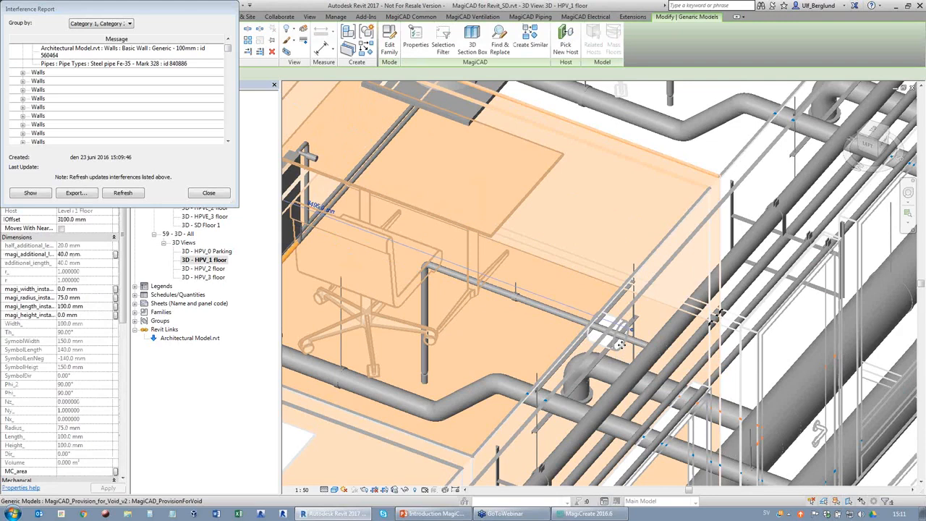
Examine the pipes around the highlighted wall and the selected provision from the opposite side of the 3D model
shift+middle_drag(608, 356, 742, 355)
scroll(734, 328, down, 3)
shift+middle_drag(607, 261, 588, 247)
scroll(588, 247, down, 2)
scroll(623, 464, up, 2)
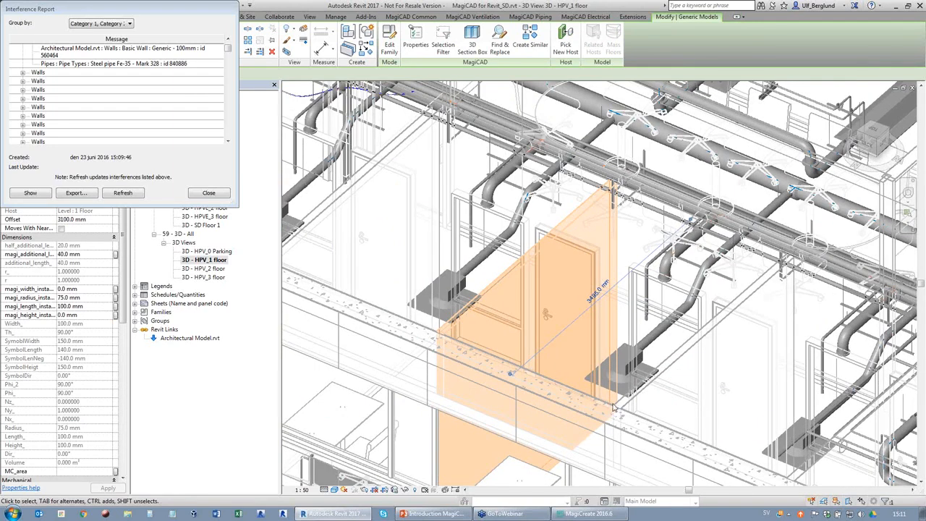
scroll(602, 198, up, 2)
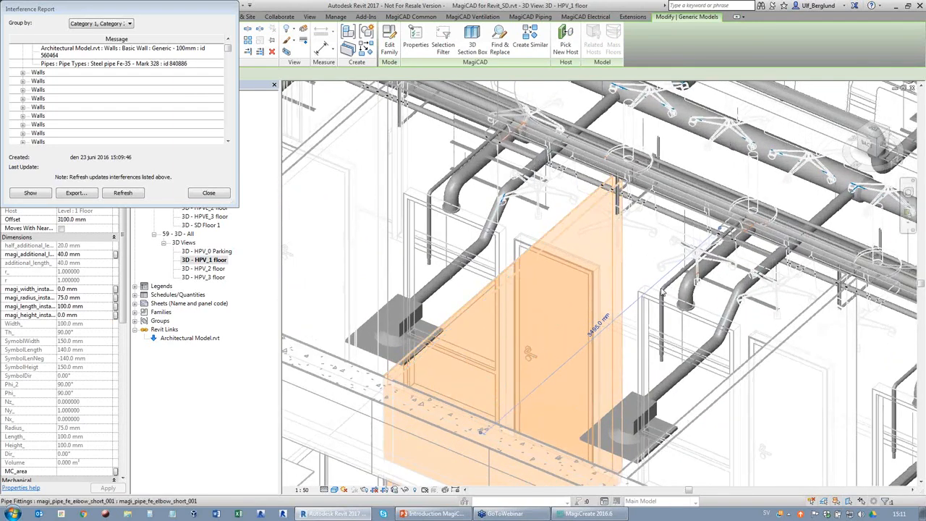
scroll(733, 204, down, 2)
scroll(744, 211, up, 6)
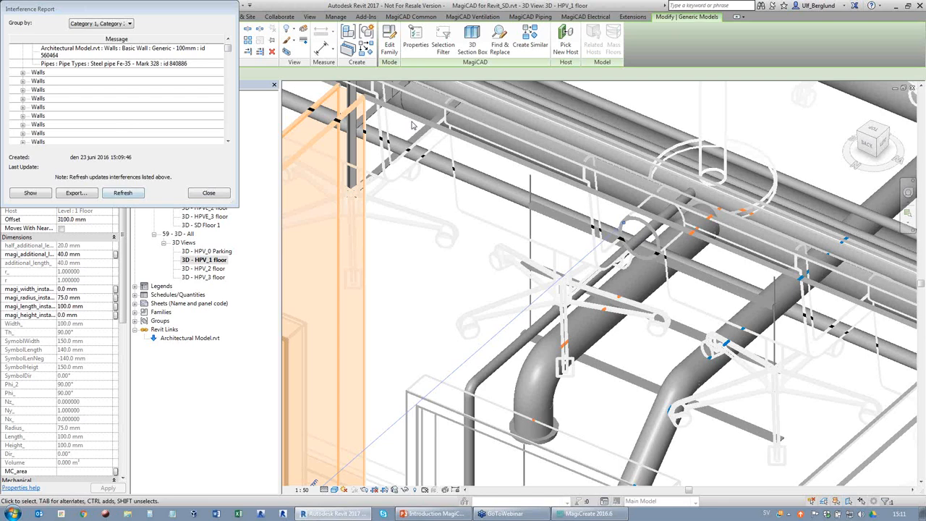
Close the 3D view, look through the remaining Walls conflicts against the SPR - 1 Floor plan, and close the interference report
click(912, 88)
click(45, 135)
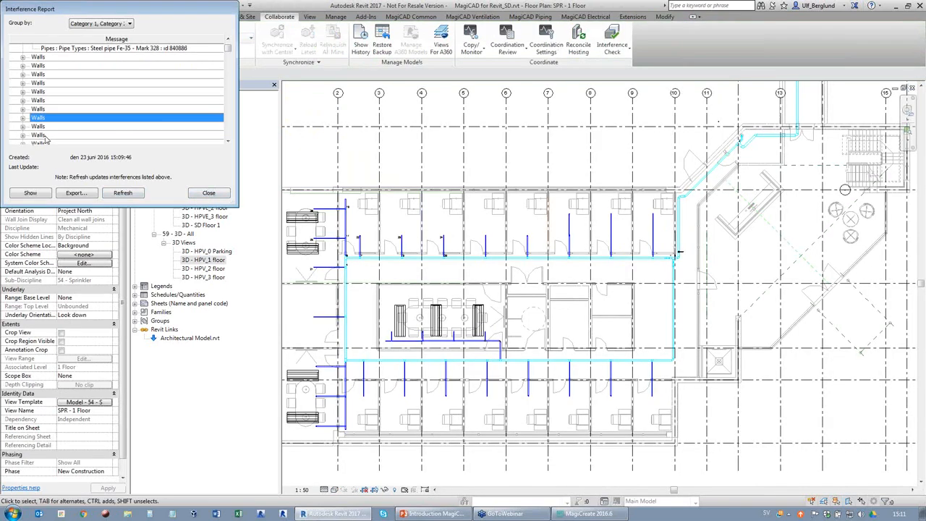
click(170, 108)
click(43, 131)
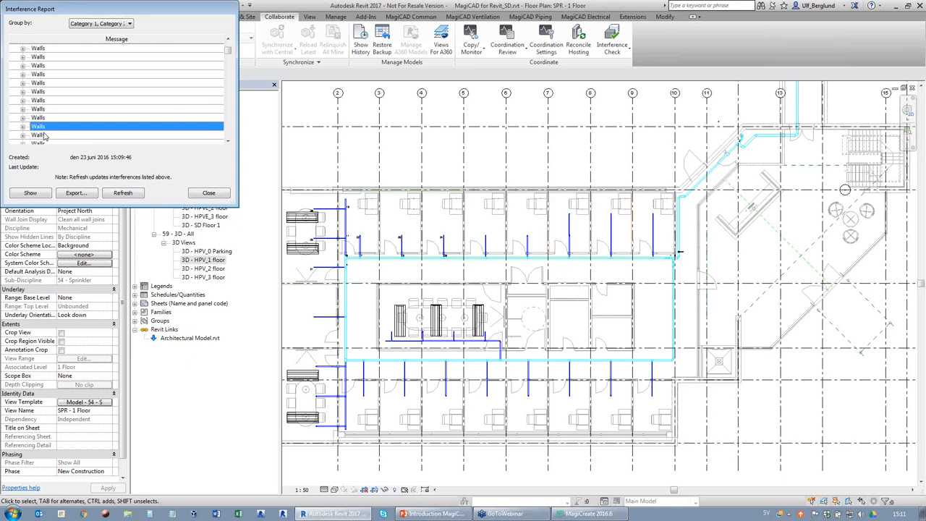
click(43, 109)
click(44, 82)
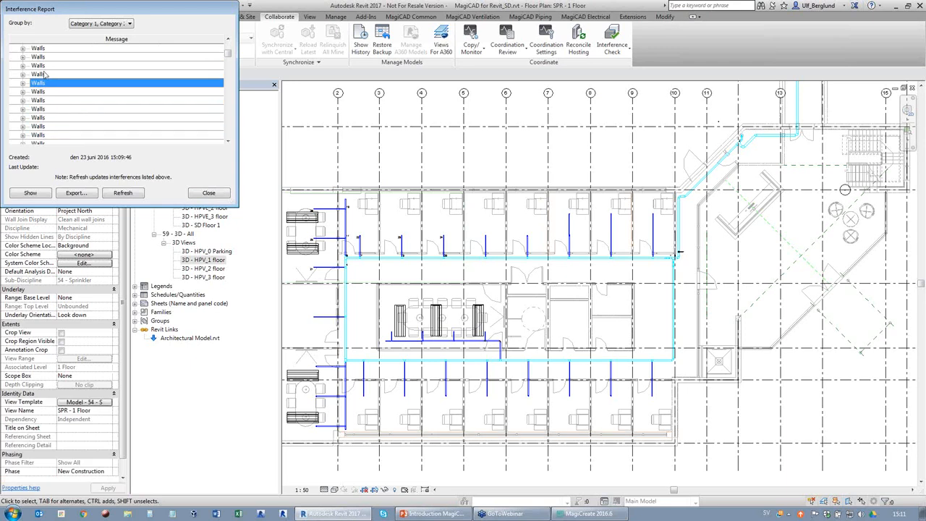
click(44, 74)
click(43, 65)
click(36, 94)
scroll(44, 91, down, 2)
click(43, 100)
click(38, 132)
scroll(38, 135, down, 2)
scroll(38, 135, down, 1)
click(40, 124)
click(45, 93)
scroll(43, 94, down, 3)
click(42, 108)
scroll(41, 128, down, 2)
click(42, 92)
key(Down)
key(Down)
key(Down)
key(Down)
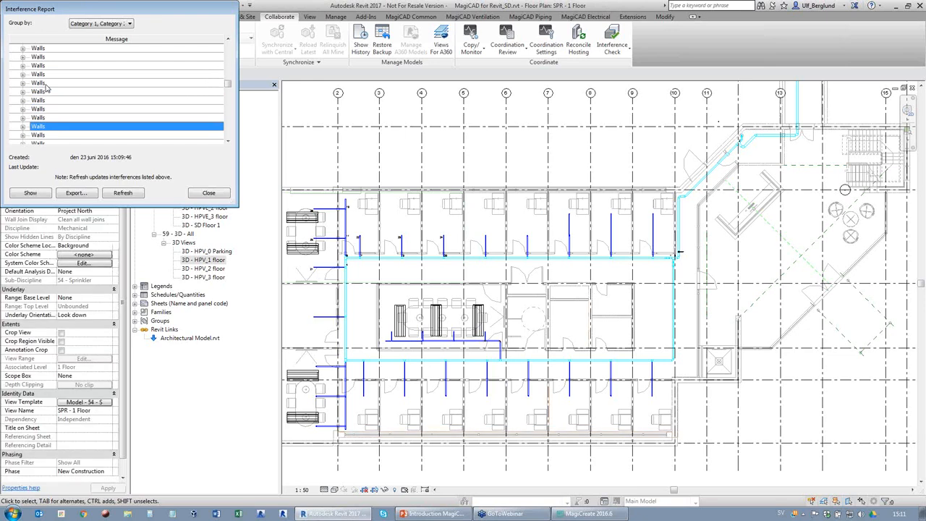
key(Up)
key(Up)
key(Down)
key(Down)
click(410, 162)
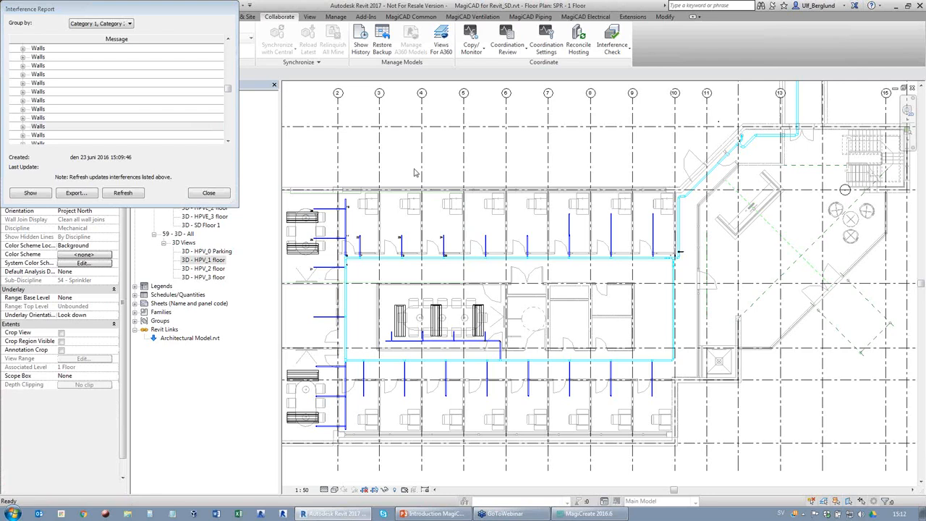
click(208, 194)
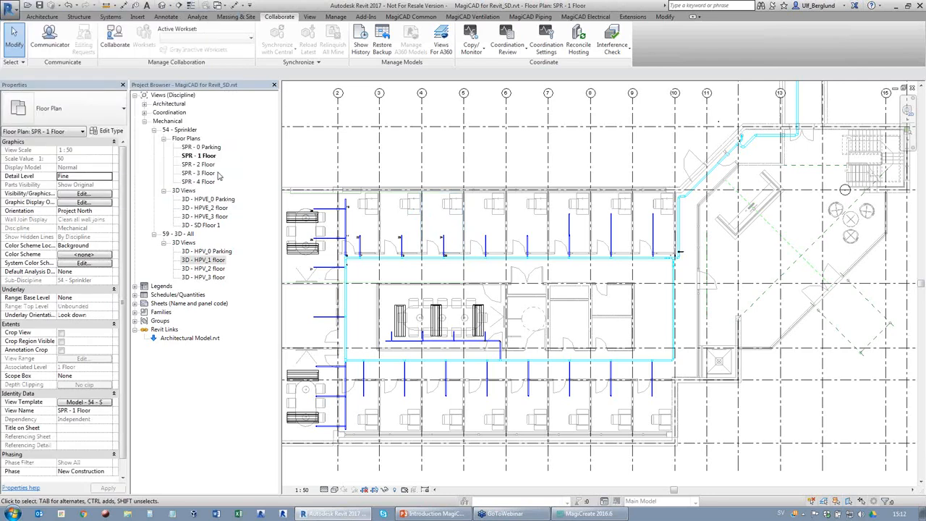
Review the current project's categories available for a new interference check and leave without running it
click(612, 54)
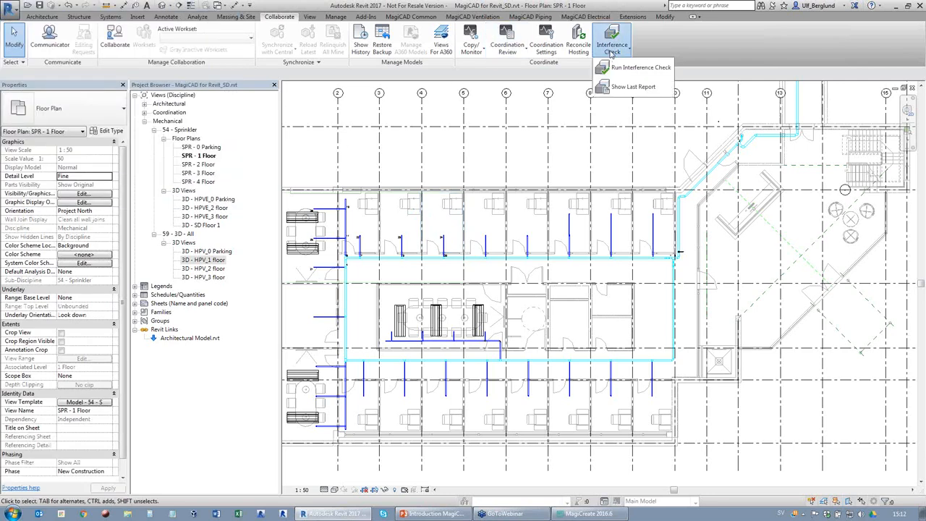
click(623, 69)
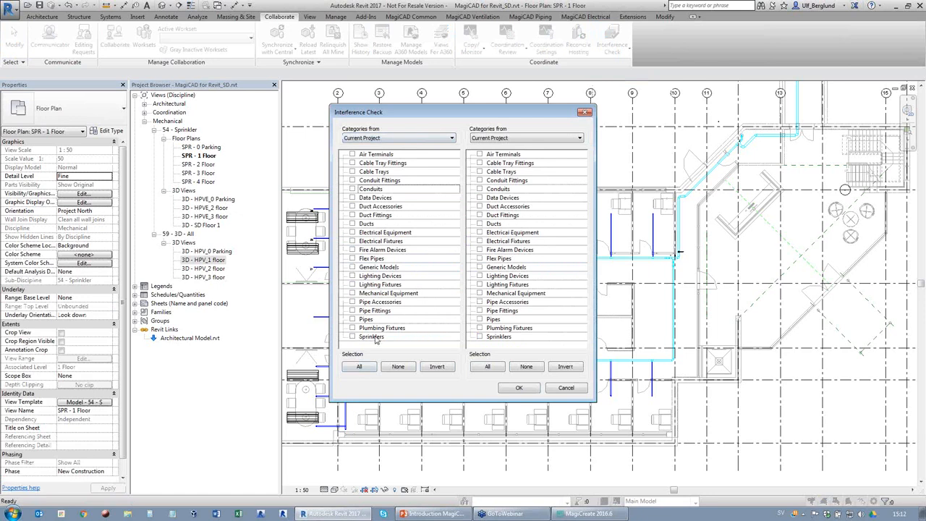
click(570, 389)
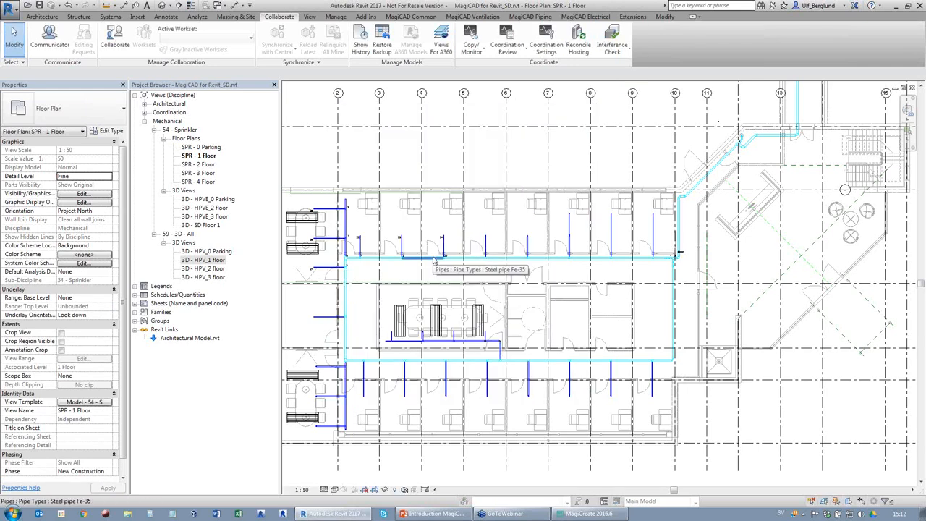
Review the visibility filters of the Model - 54 - Sprinkler view template without changing them
click(100, 402)
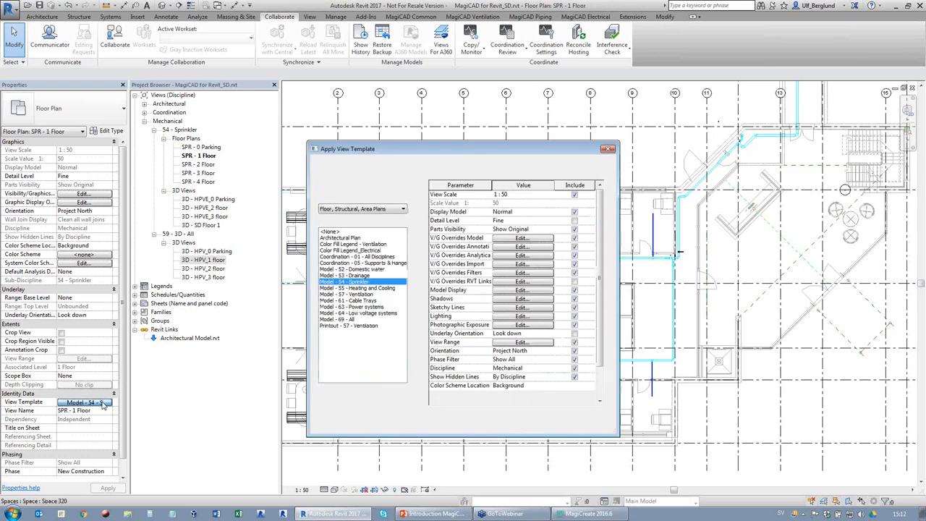
click(522, 273)
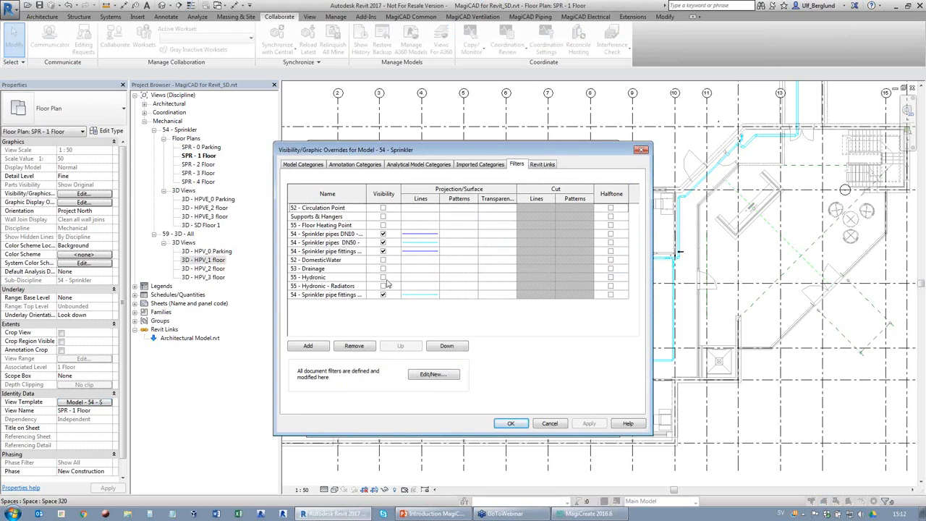
click(556, 423)
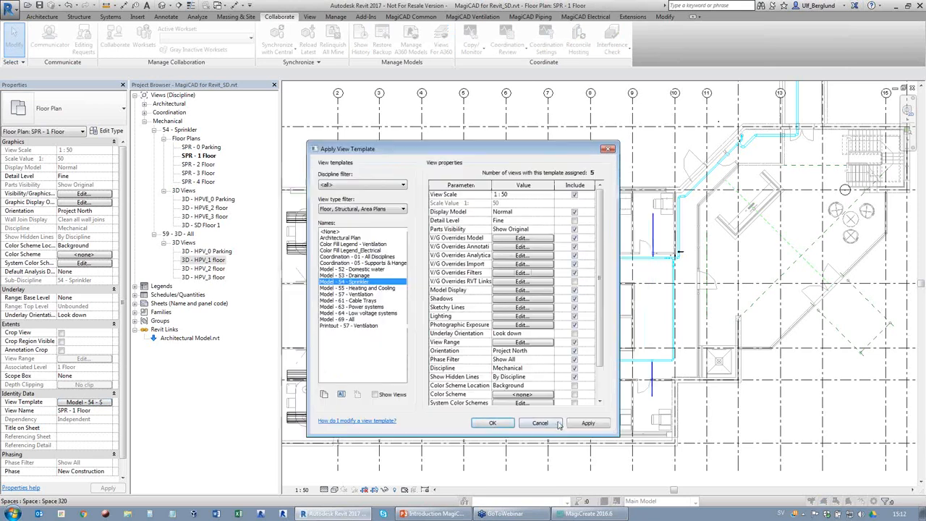
click(541, 423)
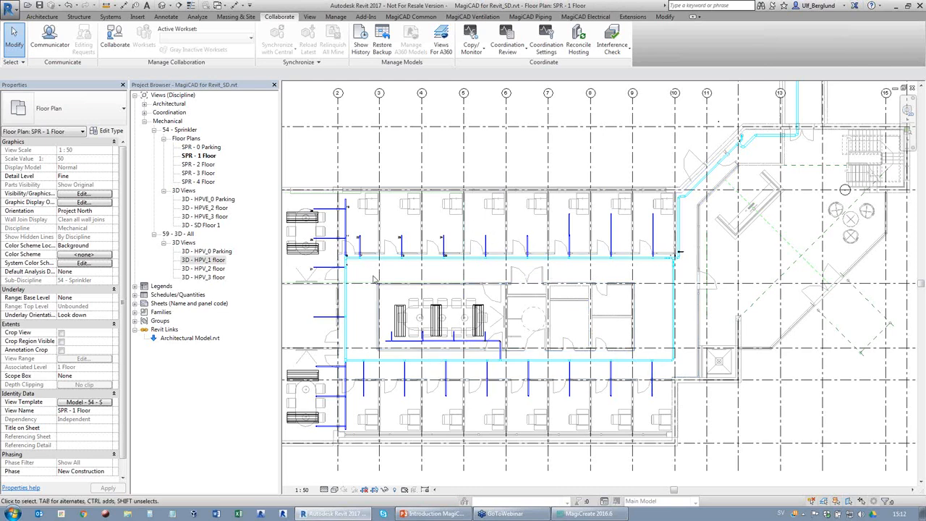
Select the provision for void at node 7 on the floor plan and inspect its properties and surroundings
scroll(355, 257, up, 4)
scroll(355, 257, up, 5)
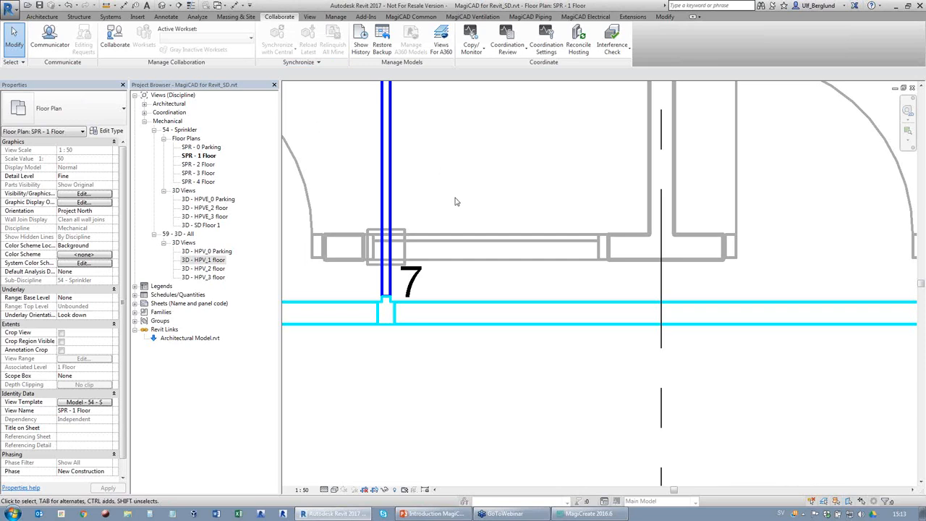
scroll(470, 201, down, 3)
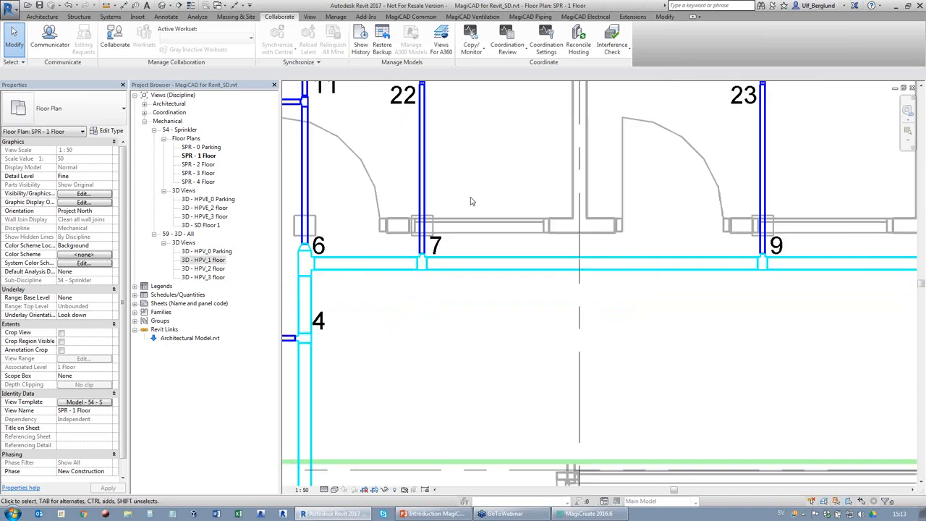
scroll(437, 225, up, 5)
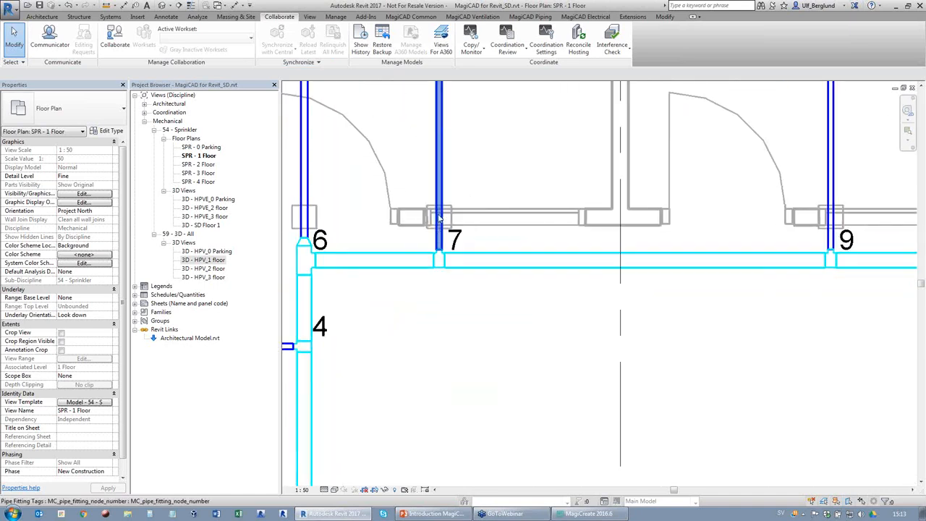
click(420, 239)
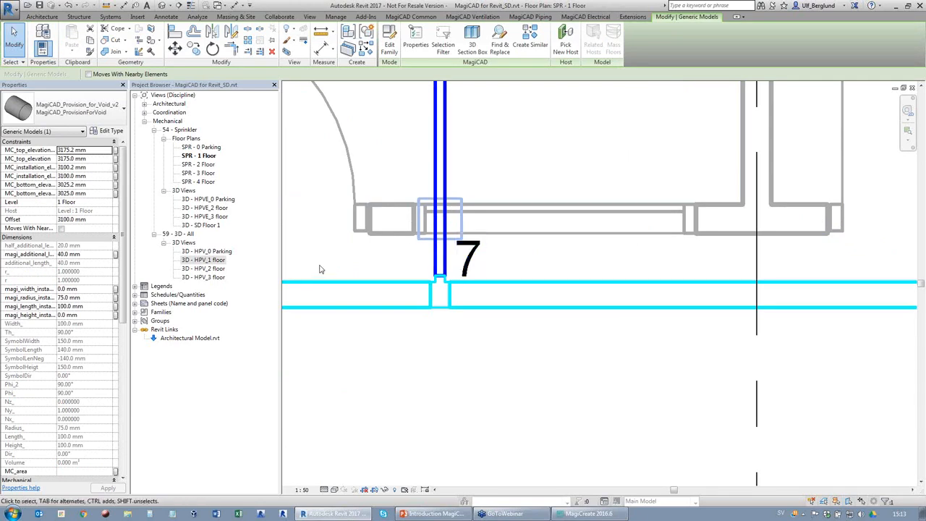
scroll(320, 269, down, 5)
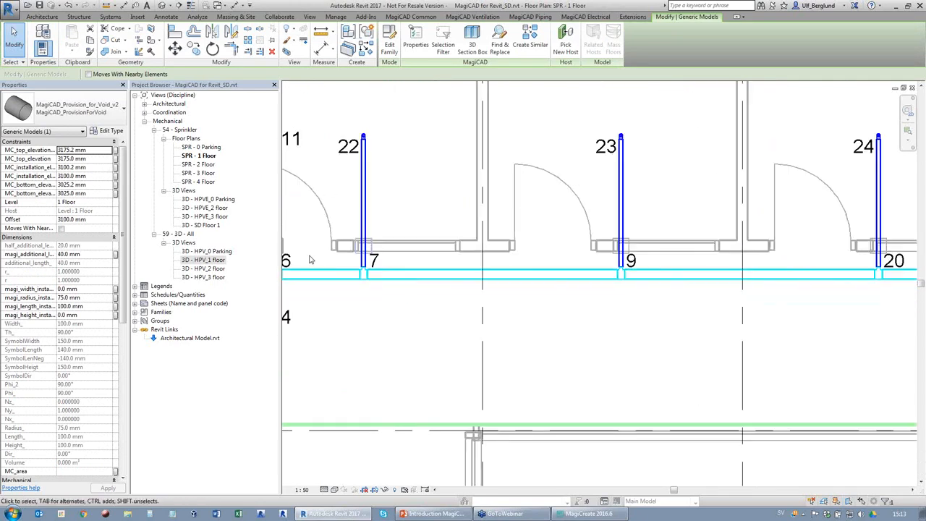
scroll(505, 313, down, 2)
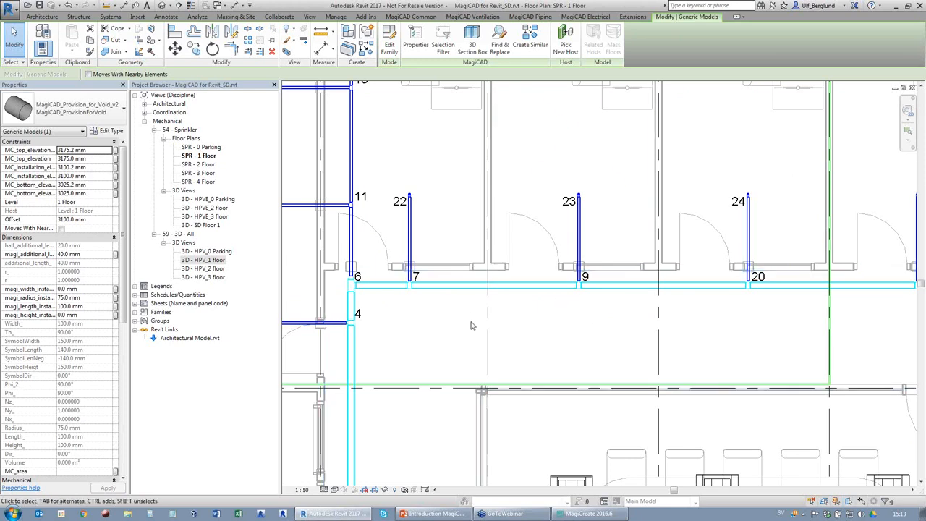
Review the list of provisions in the Provision for Voids Manager and close it without changes
click(366, 16)
click(204, 39)
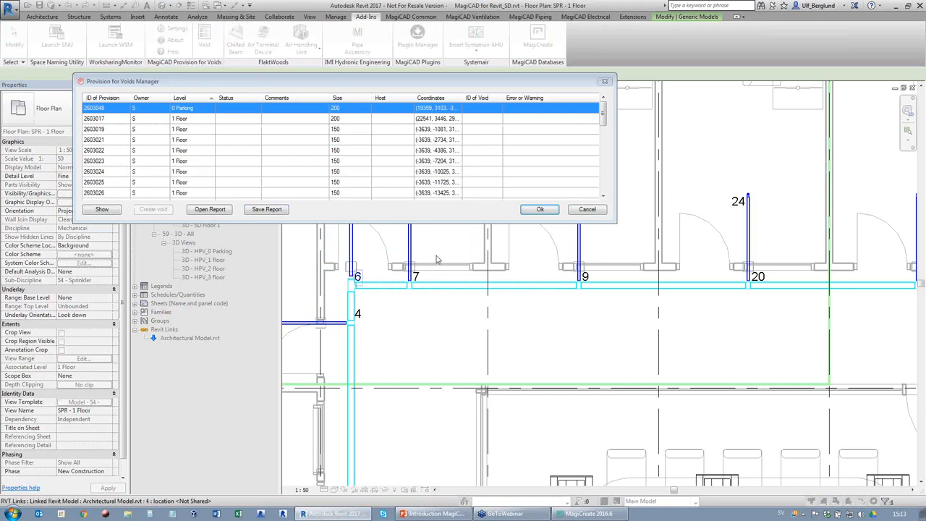
click(603, 205)
click(602, 211)
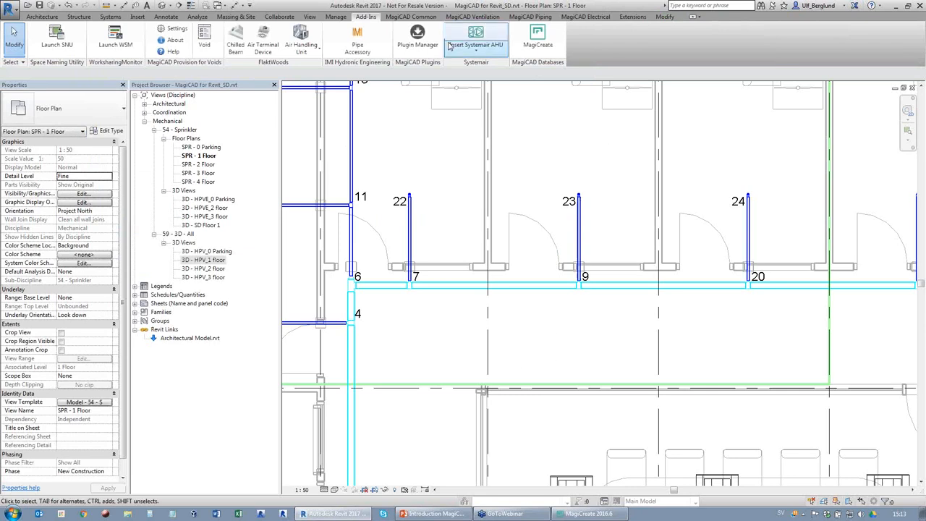
scroll(444, 215, down, 3)
scroll(444, 217, down, 3)
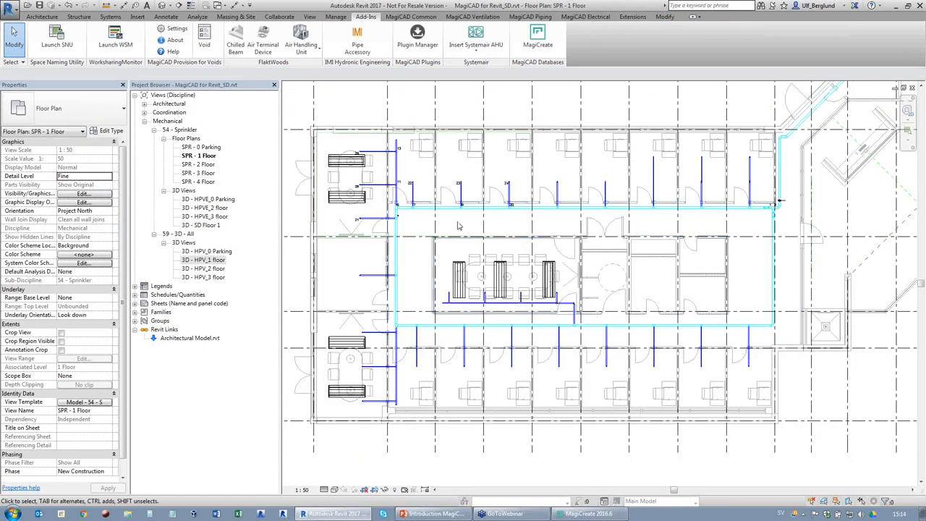
scroll(512, 266, down, 2)
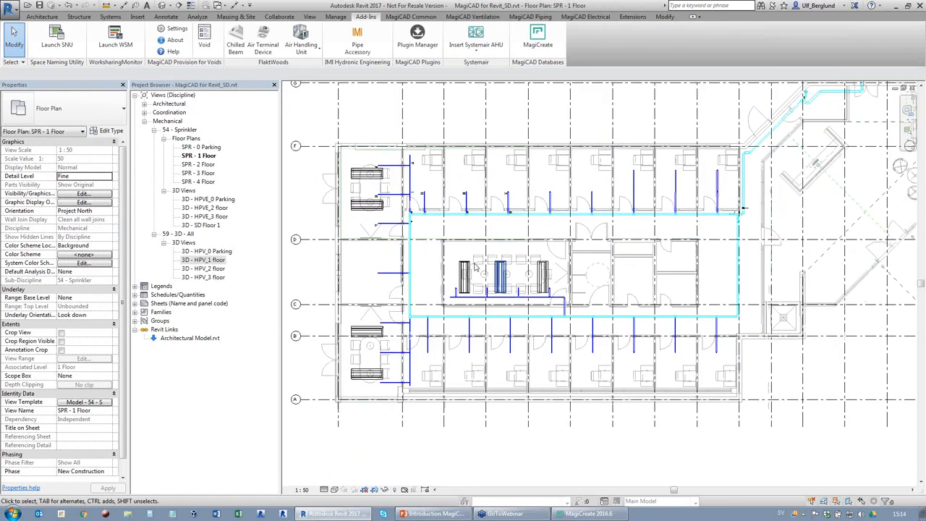
scroll(340, 323, down, 2)
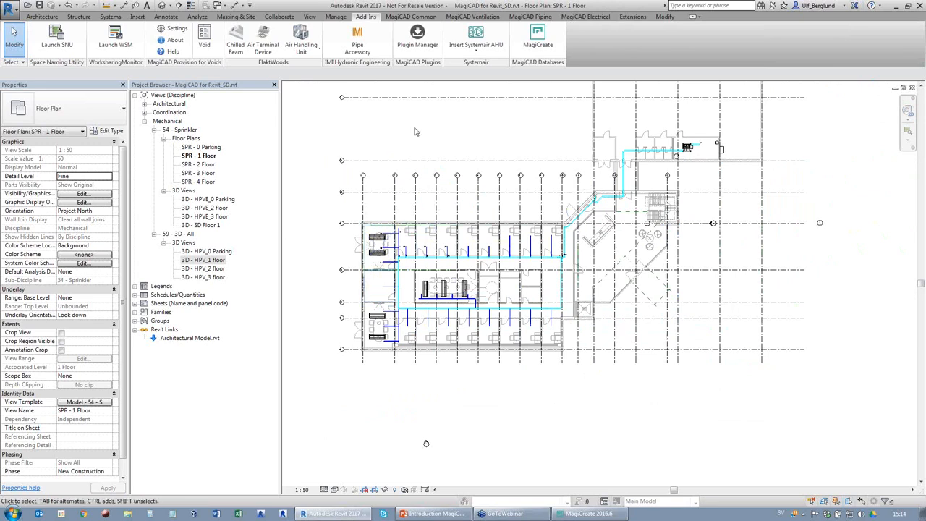
Open sheet 54-101 - 1 Floor and place the SPR - 1 Floor plan view on it
click(413, 17)
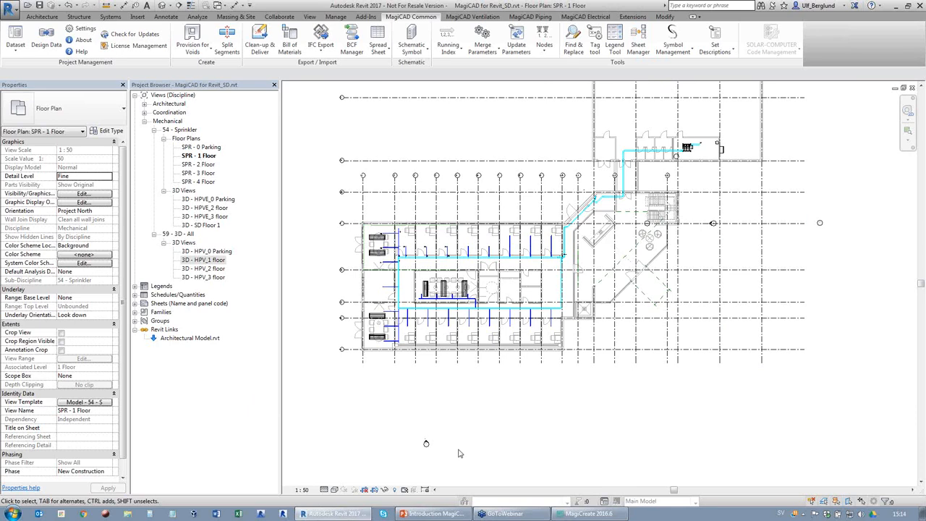
scroll(312, 465, down, 3)
scroll(298, 262, up, 2)
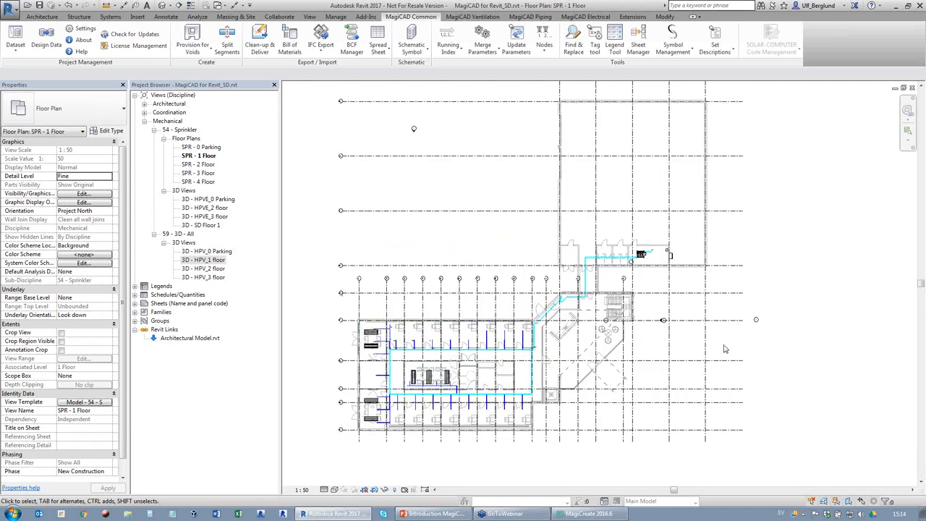
scroll(723, 346, down, 2)
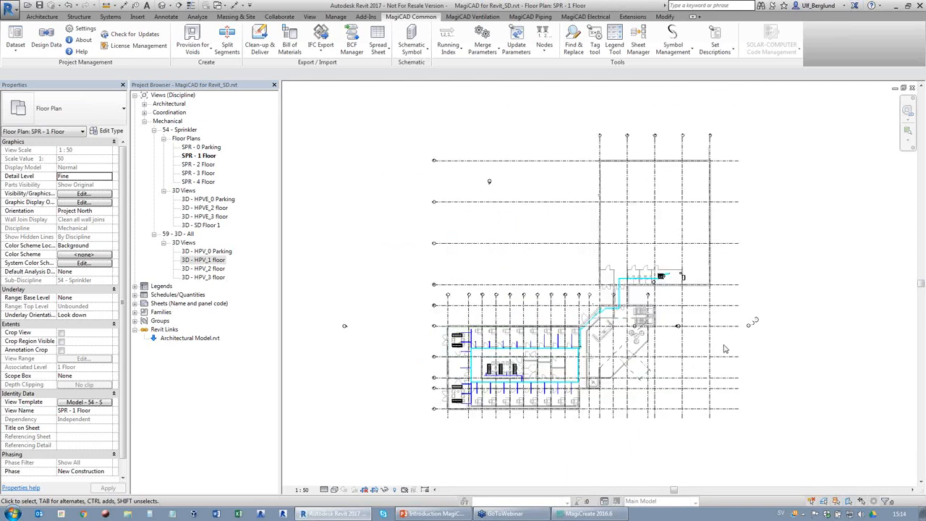
click(135, 303)
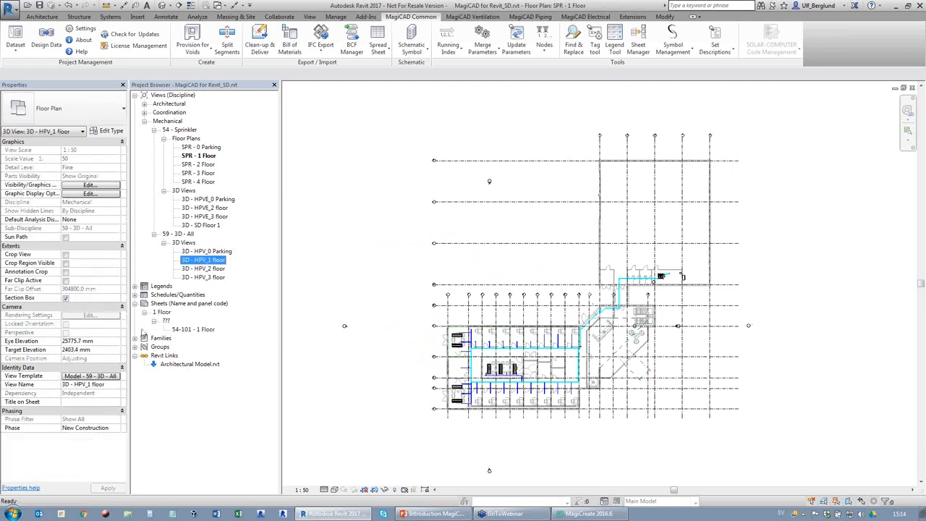
double_click(193, 329)
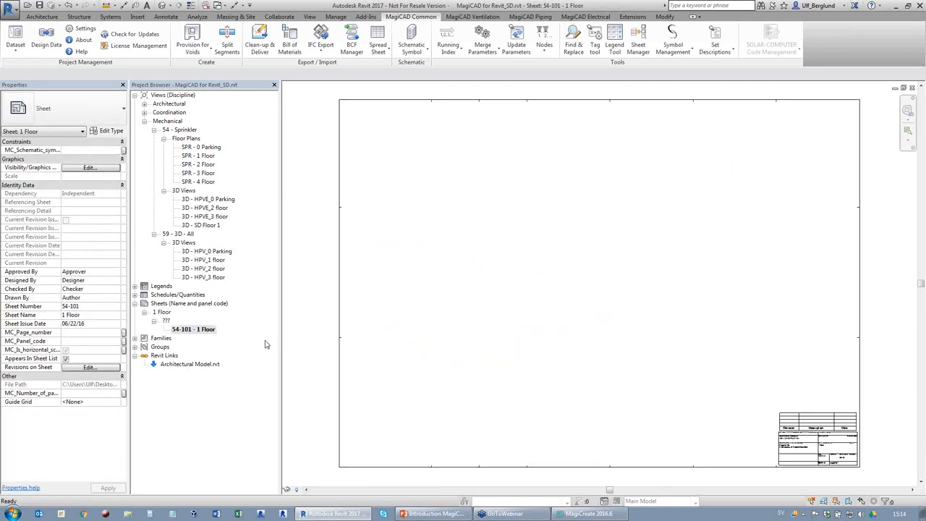
drag(197, 157, 462, 275)
click(442, 269)
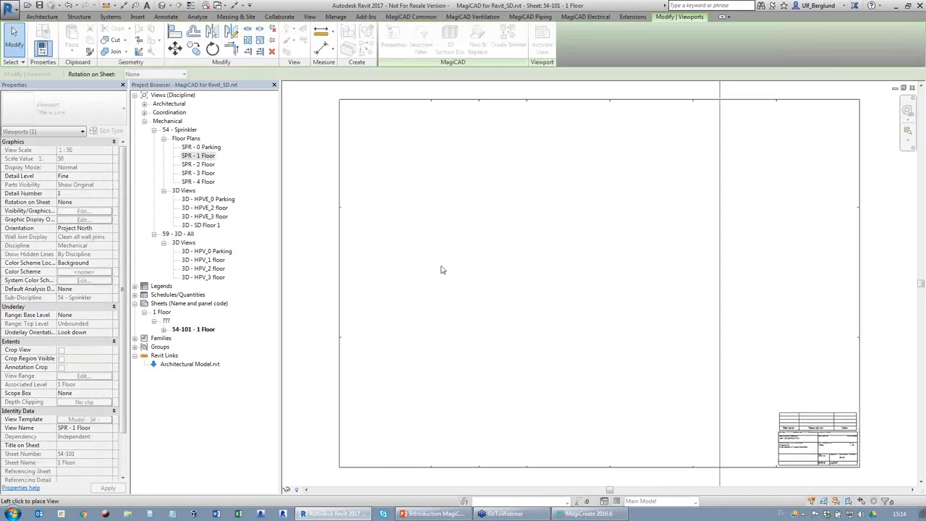
scroll(553, 231, down, 3)
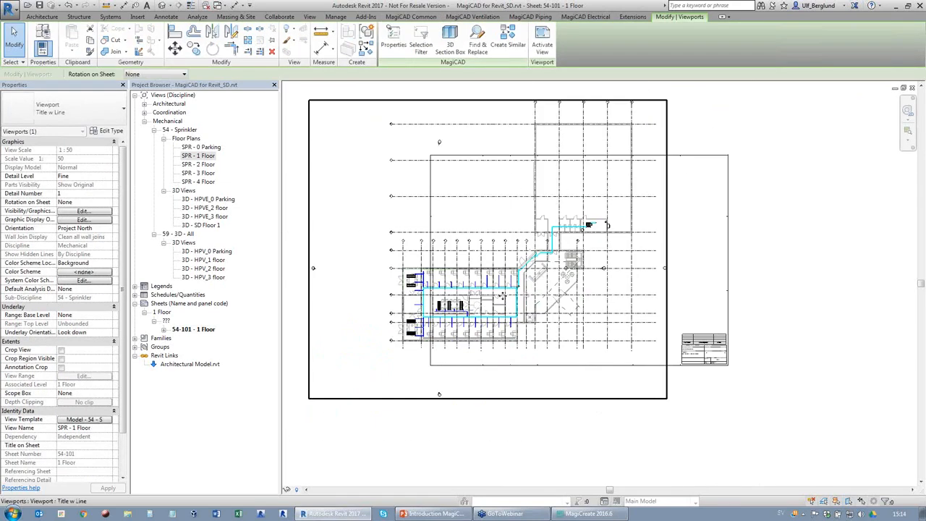
Reposition the floor plan viewport so the sprinkler-equipped building wing lies inside the sheet frame
drag(483, 299, 540, 312)
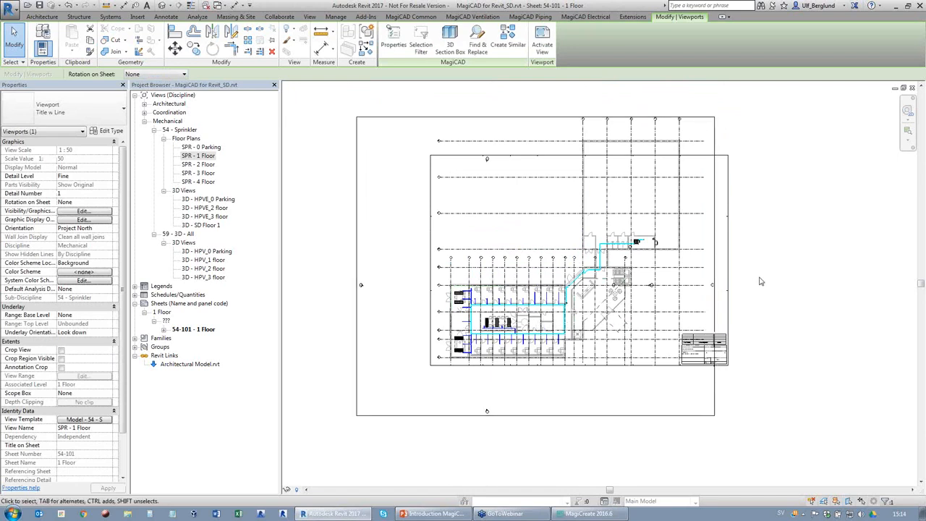
click(788, 268)
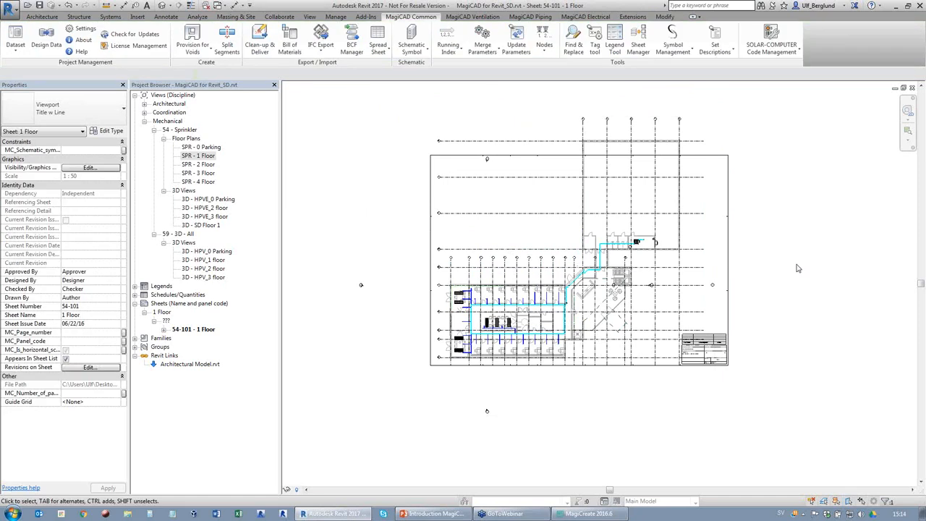
click(517, 300)
drag(546, 312, 553, 258)
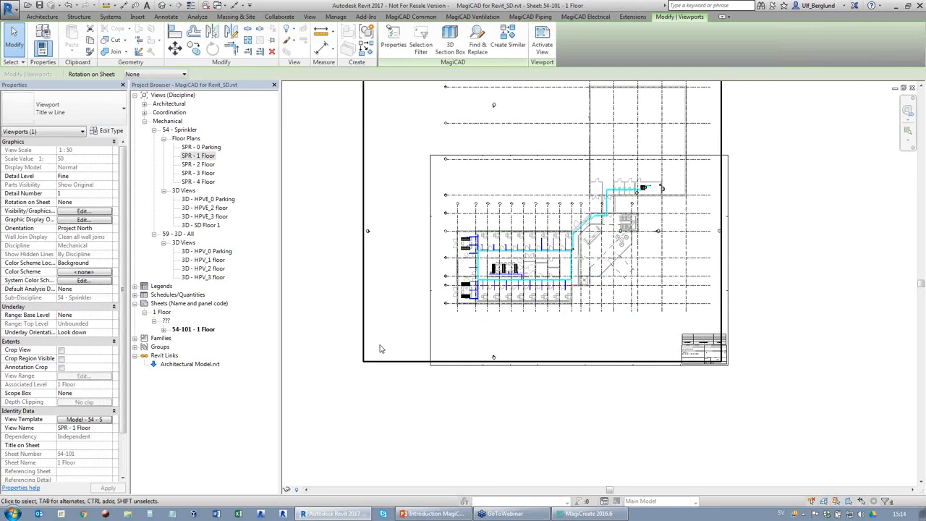
key(Escape)
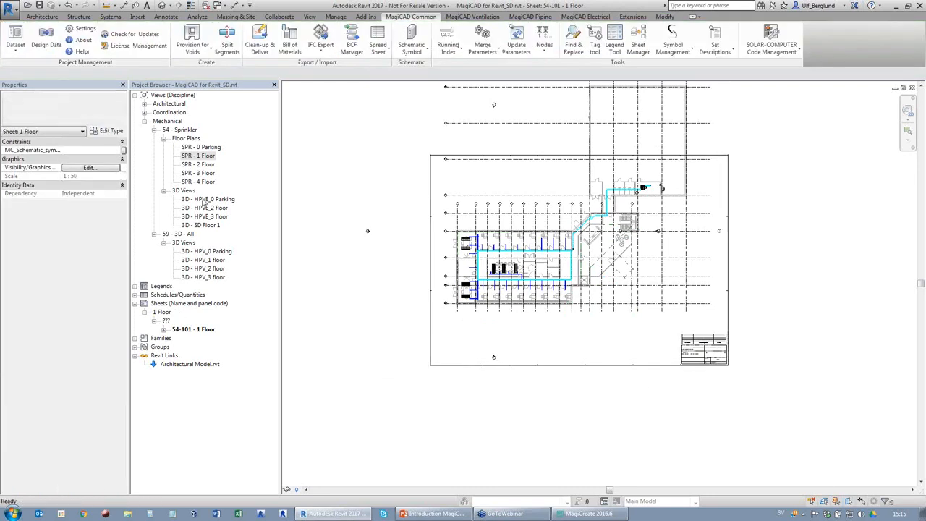
Duplicate the SPR - 1 Floor plan view twice as dependent views
right_click(210, 155)
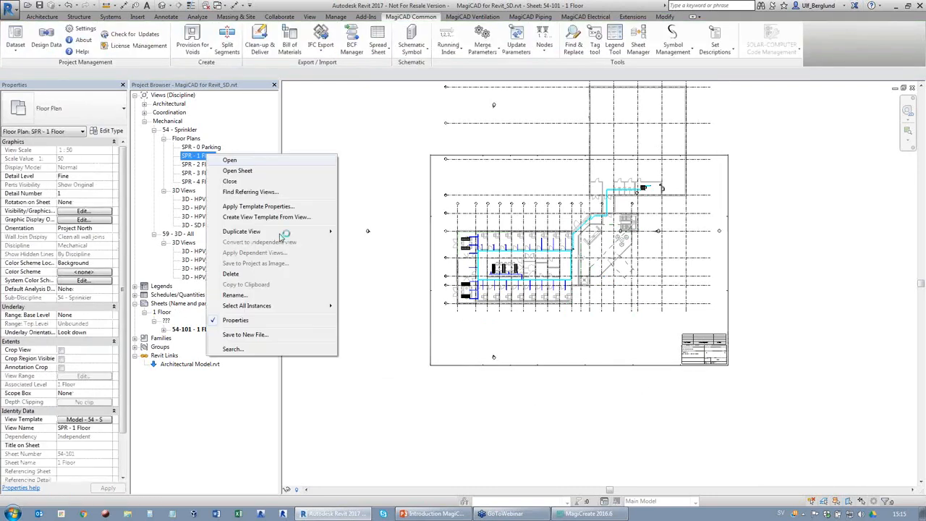
click(391, 256)
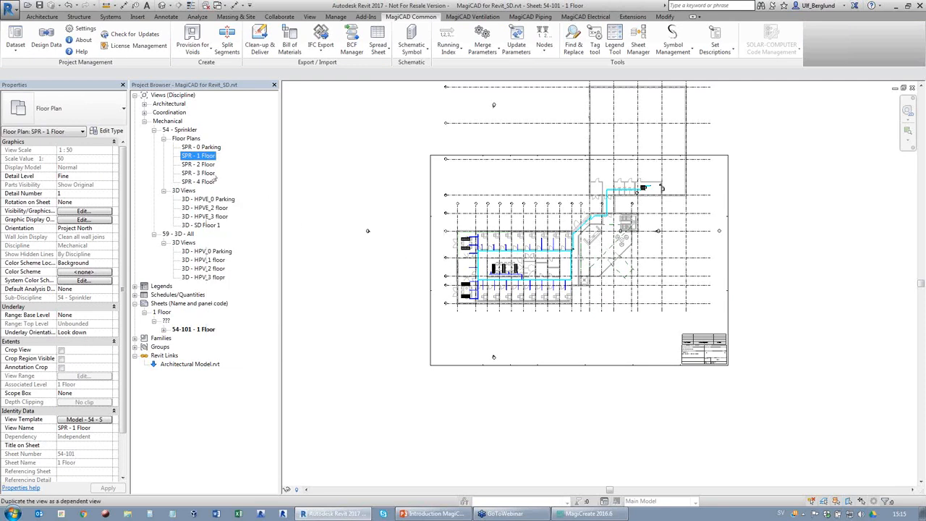
right_click(207, 156)
mouse_move(262, 237)
click(398, 258)
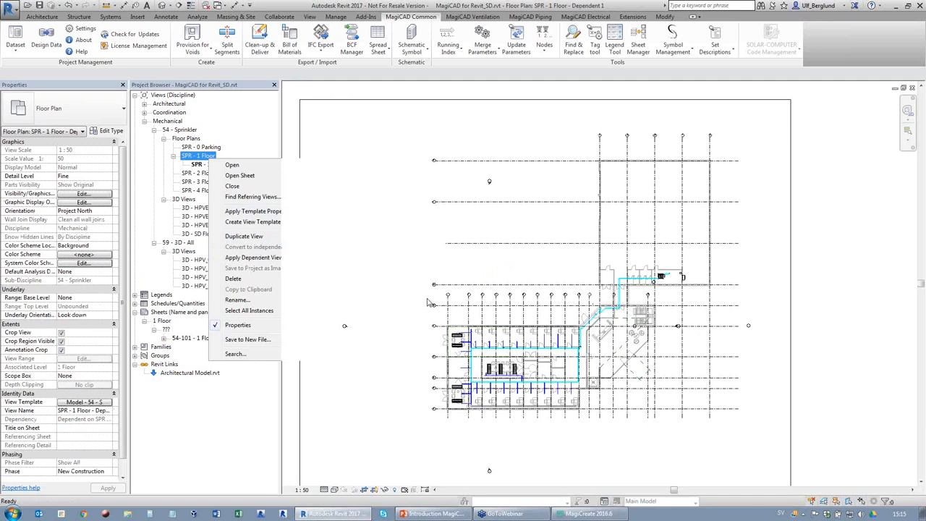
Open the first dependent view of SPR - 1 Floor and rename it SPR - 1 Floor - part1
click(233, 166)
double_click(234, 166)
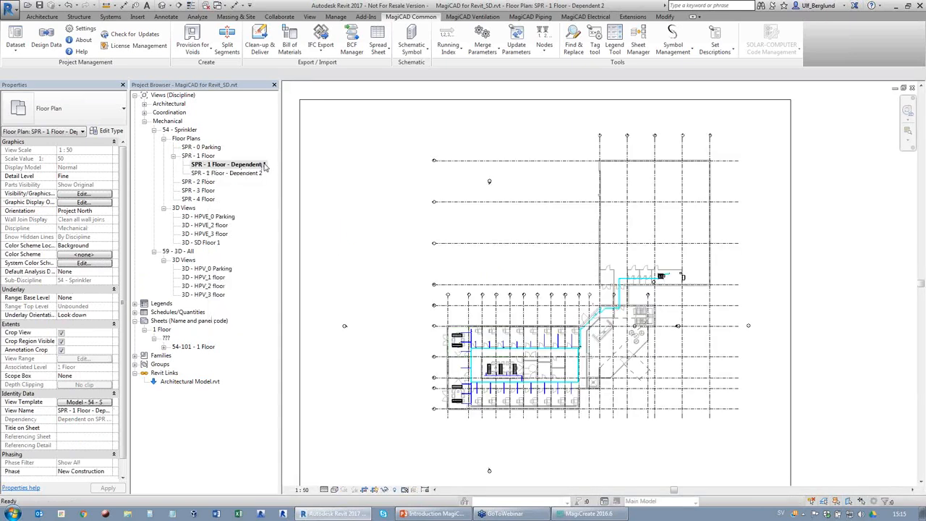
key(F2)
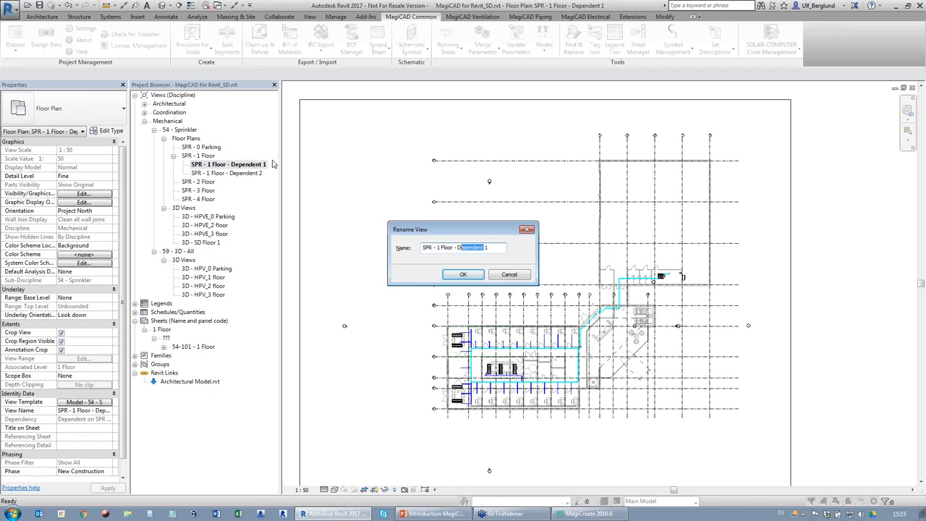
text(pa)
click(445, 273)
Rename the second dependent view SPR - 1 Floor - part2
click(244, 166)
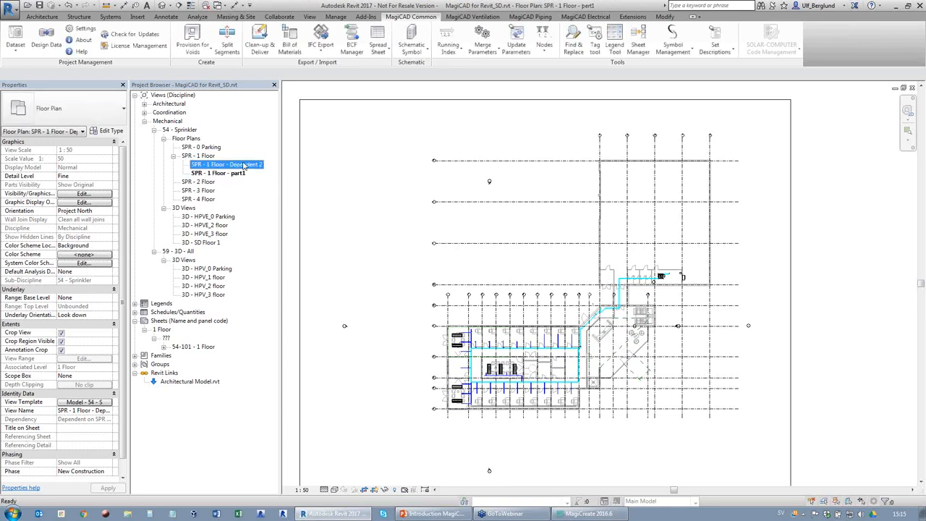
key(F2)
key(End)
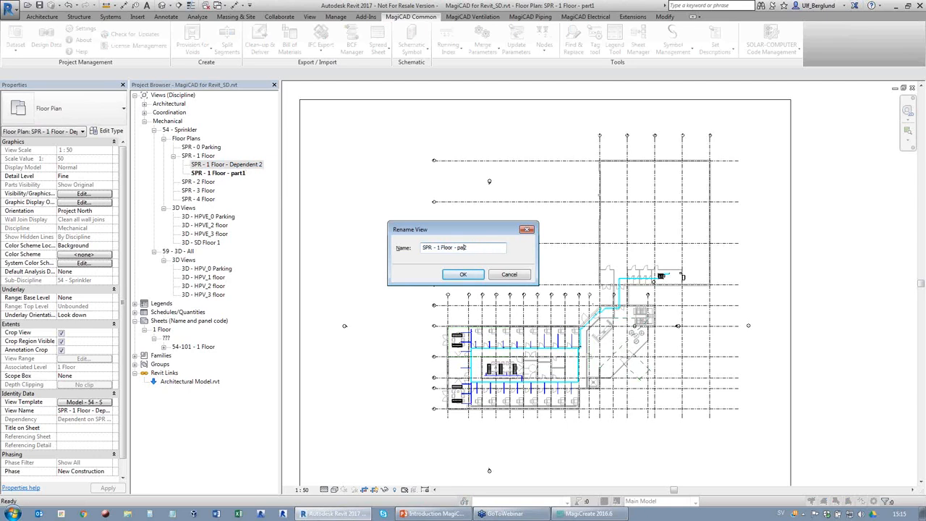
text(part2)
key(Return)
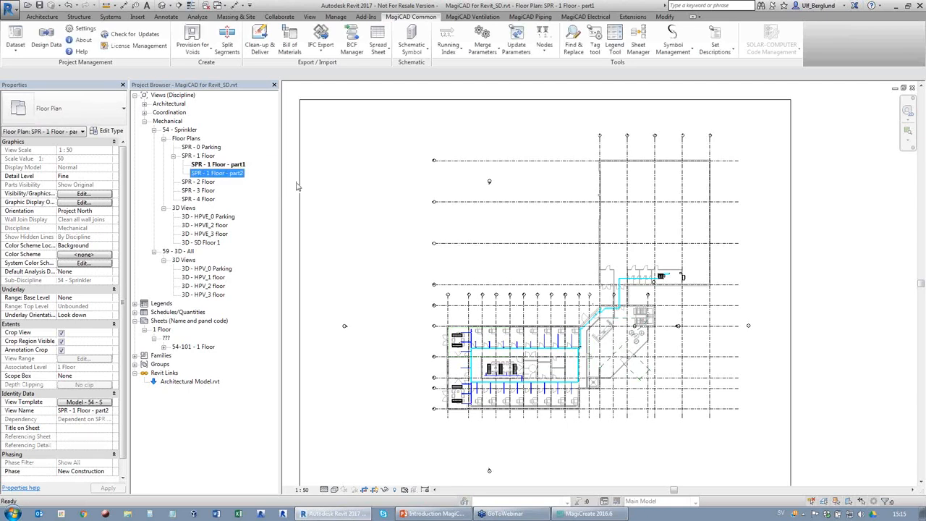
Shrink the crop region of SPR - 1 Floor - part1 on all four sides to frame the rectangular west wing
scroll(382, 176, down, 2)
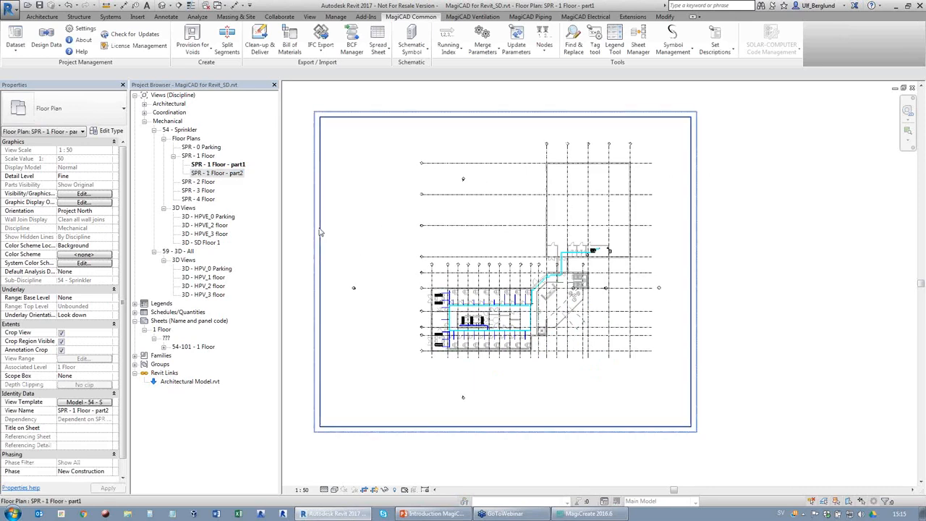
click(692, 220)
drag(693, 272, 550, 271)
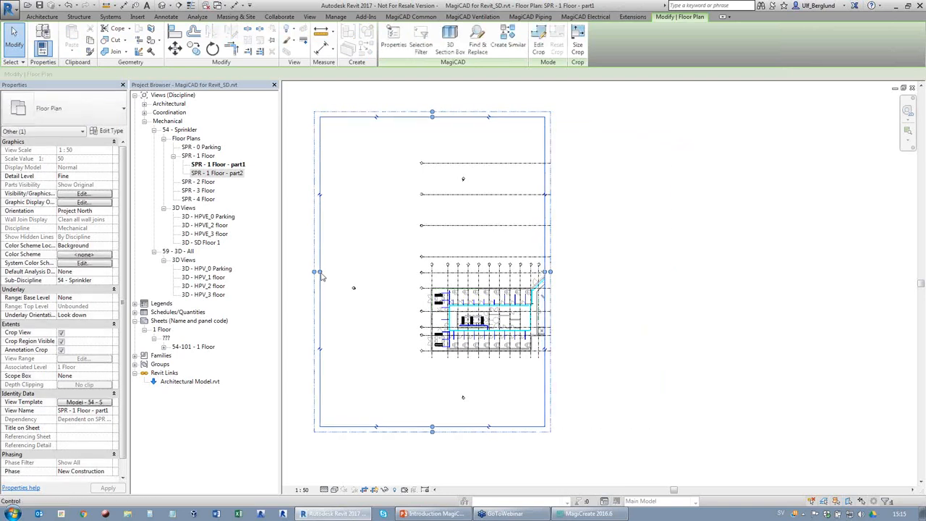
drag(318, 272, 409, 277)
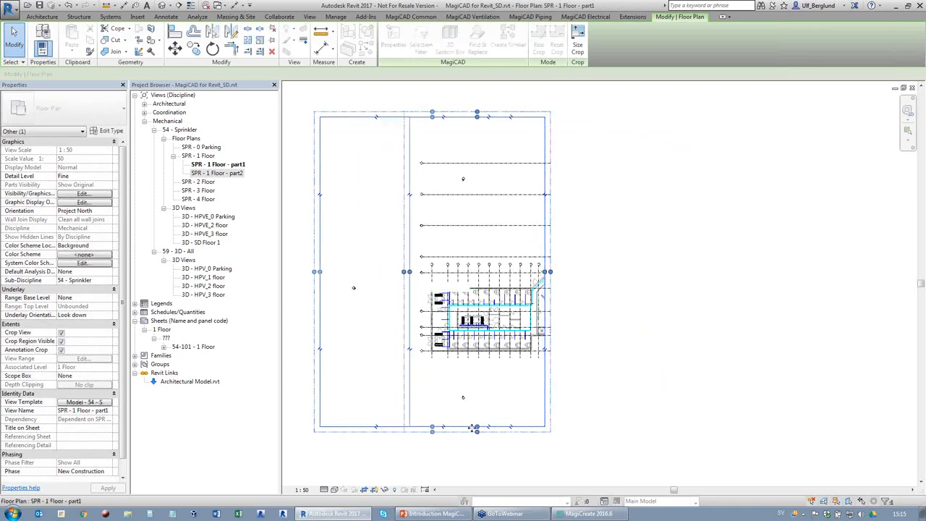
drag(477, 429, 477, 366)
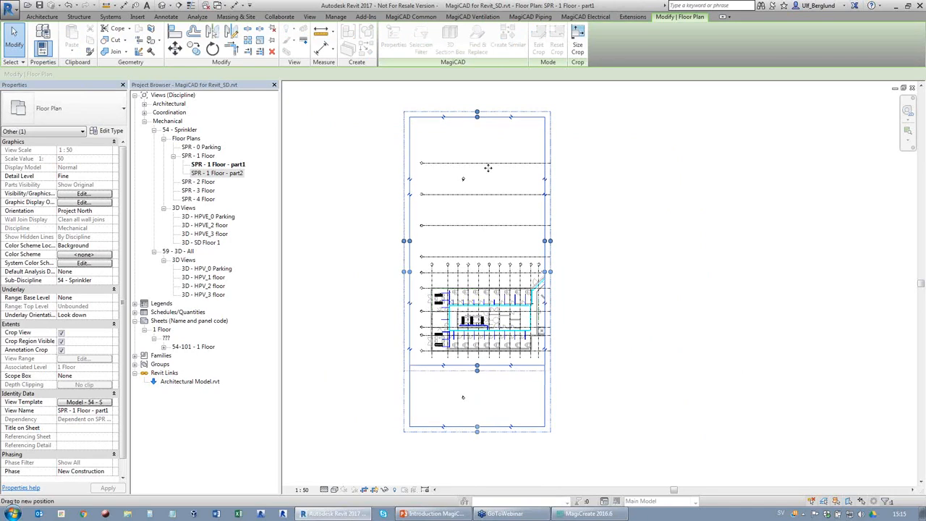
drag(477, 117, 477, 256)
click(605, 243)
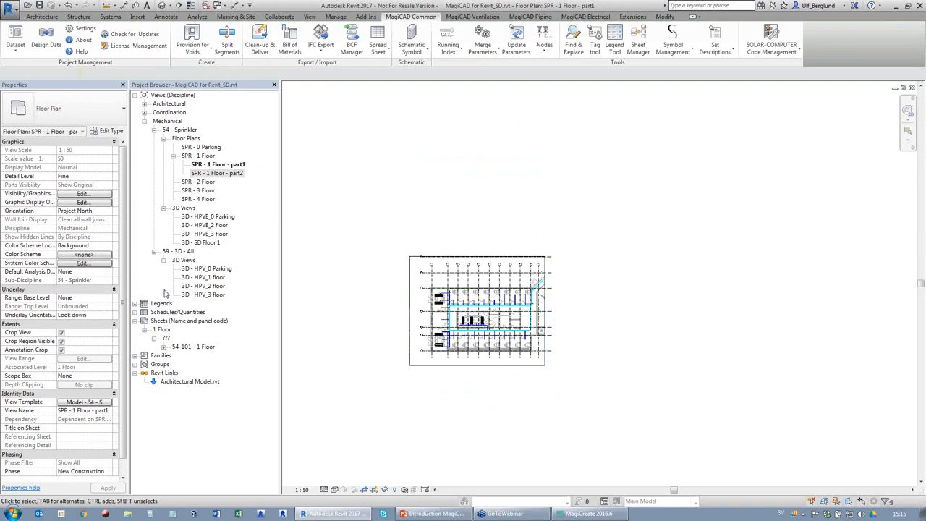
Open SPR - 1 Floor - part2 and shrink its crop region on all sides around the angled section east of the wing
double_click(233, 176)
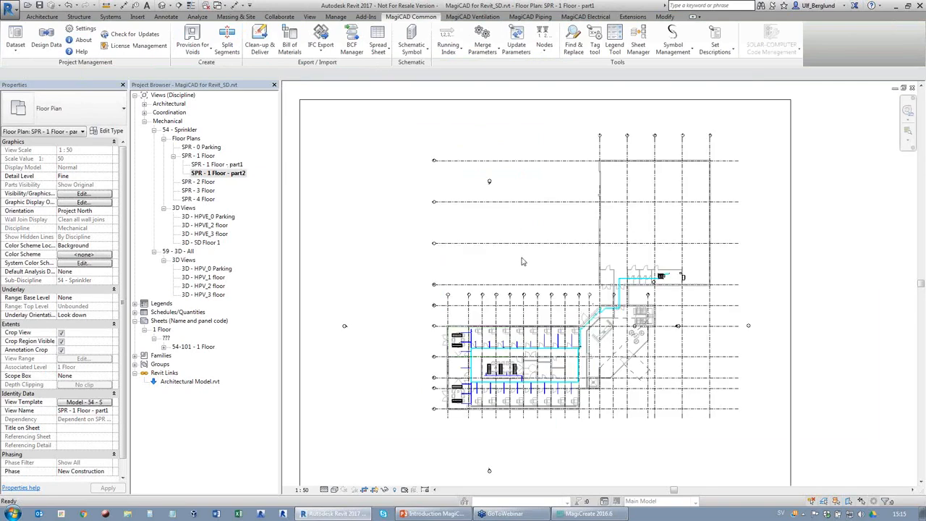
scroll(322, 183, down, 2)
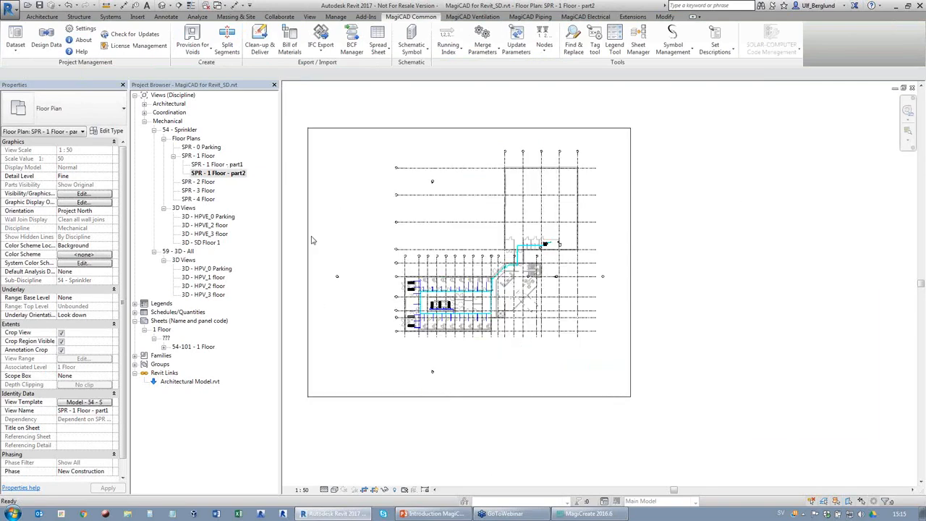
click(308, 239)
drag(308, 262, 484, 263)
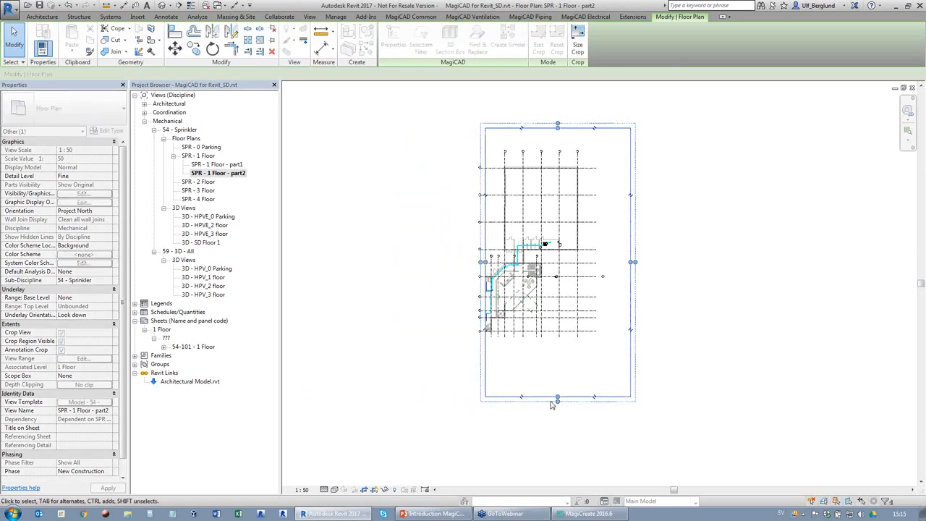
drag(557, 400, 557, 320)
drag(558, 126, 557, 250)
drag(633, 299, 563, 301)
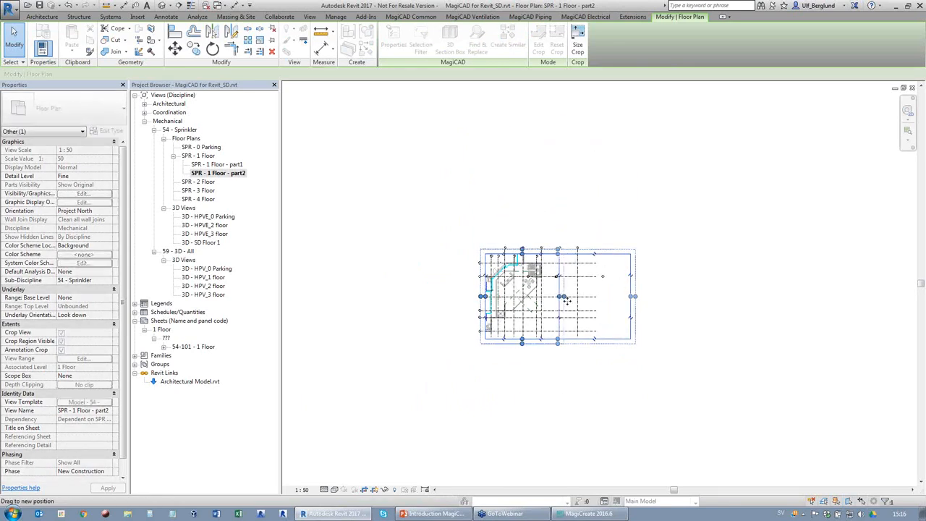
click(749, 308)
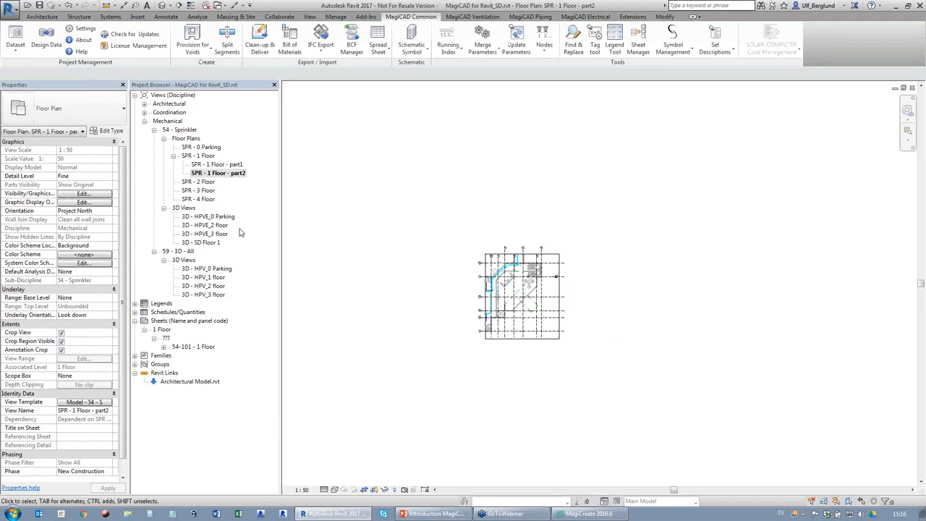
Apply the dependent view layout of SPR - 1 Floor to SPR - 0 Parking and SPR - 2 Floor, and list their dependent views
click(204, 161)
right_click(204, 162)
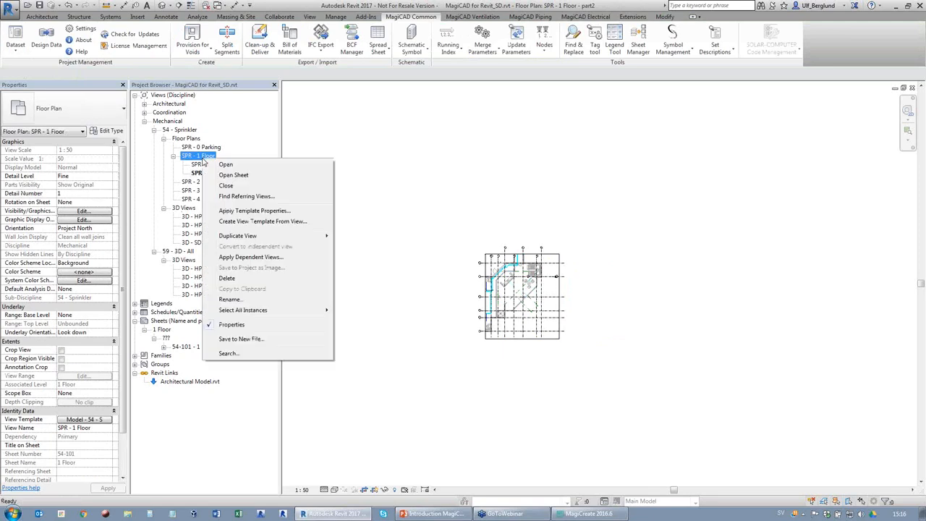
click(259, 249)
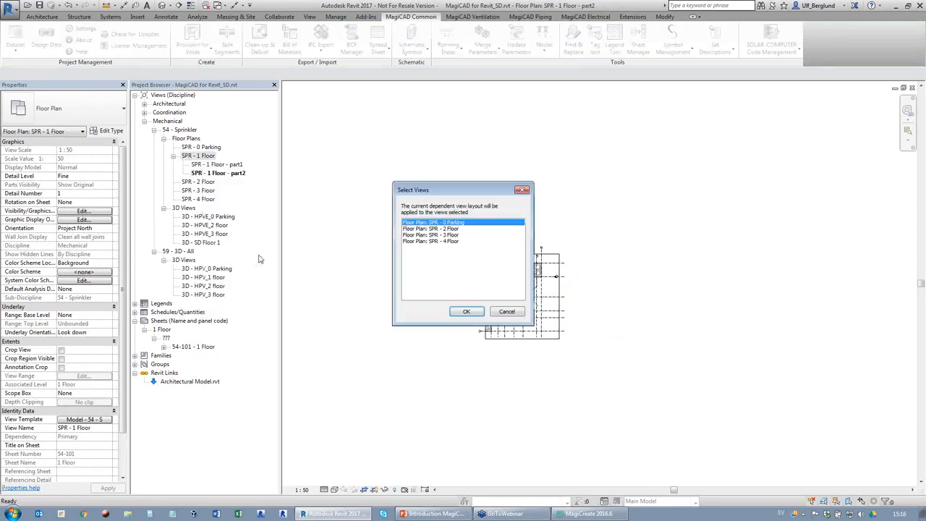
ctrl+click(438, 228)
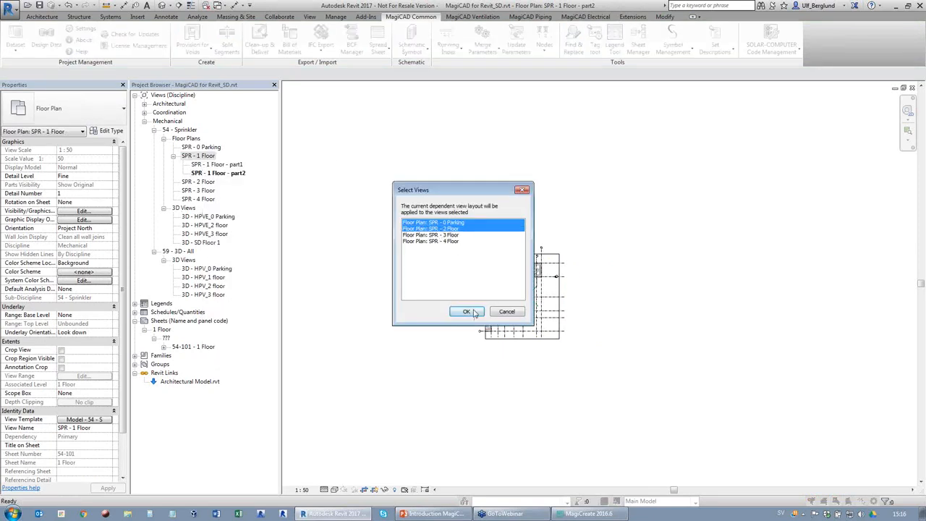
click(466, 312)
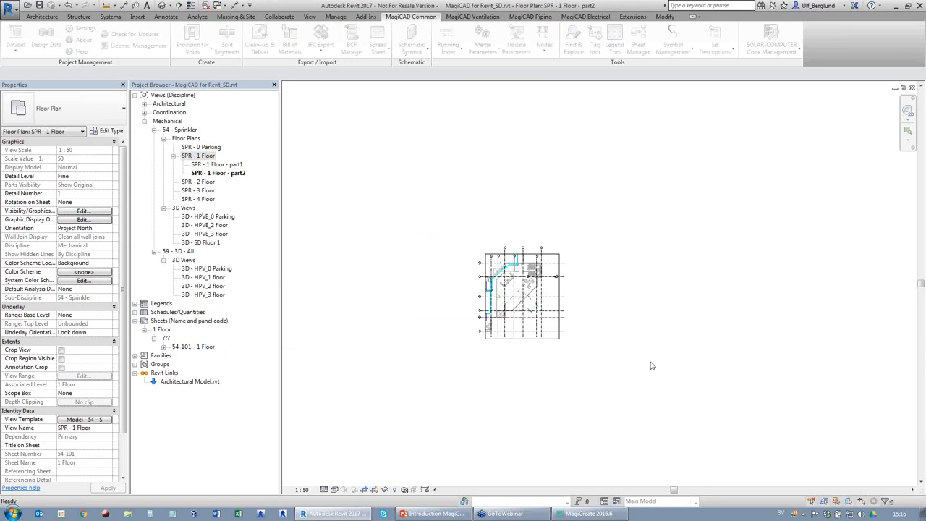
click(173, 181)
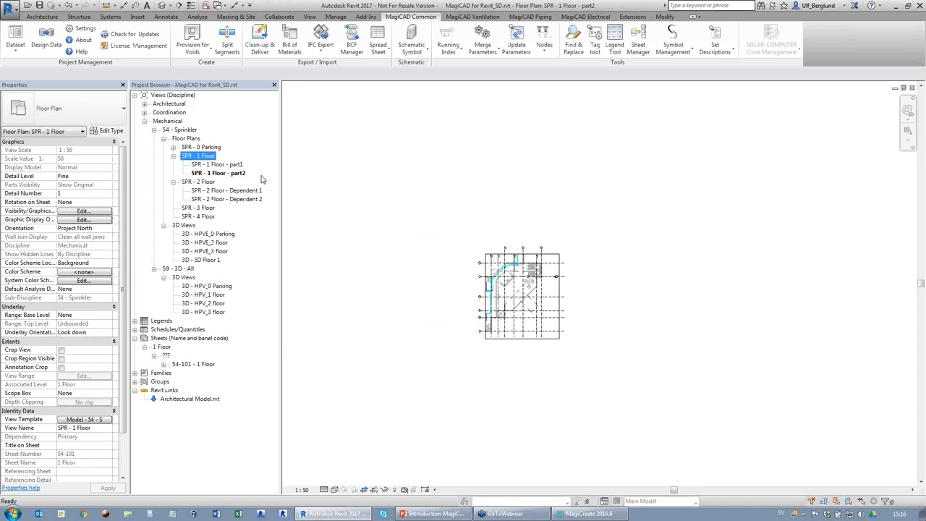
click(173, 147)
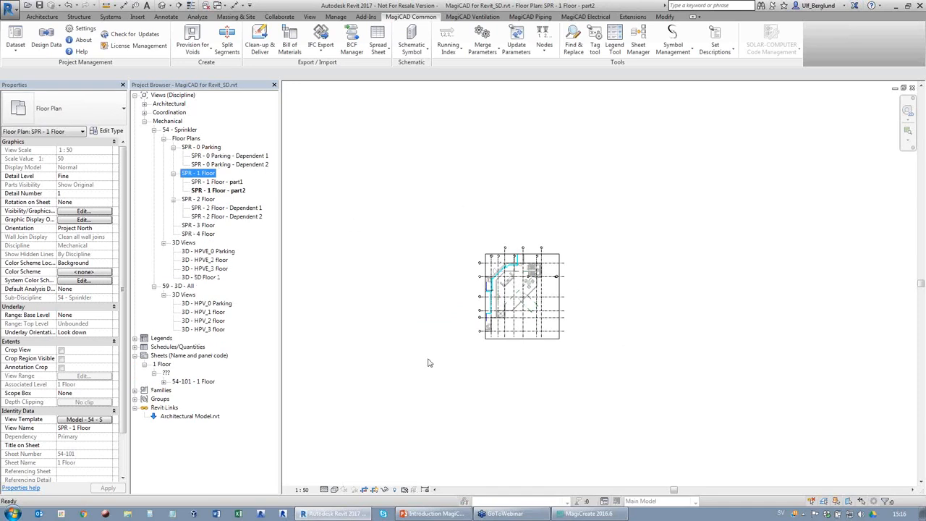
Open both dependent views of SPR - 0 Parking to check their crop regions
click(206, 157)
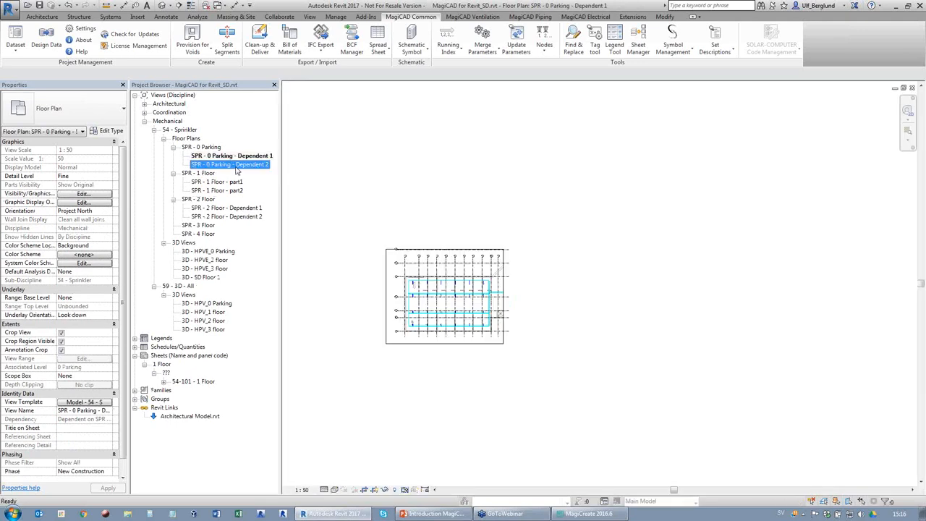
double_click(230, 164)
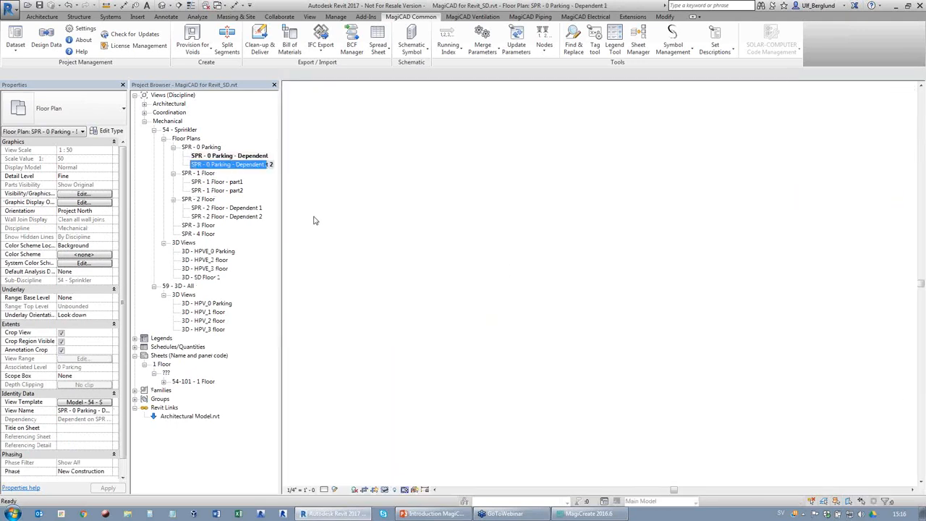
Replace the floor plan on sheet 54-101 with the view SPR - 0 Parking - Dependent 1
double_click(193, 381)
click(541, 272)
key(Delete)
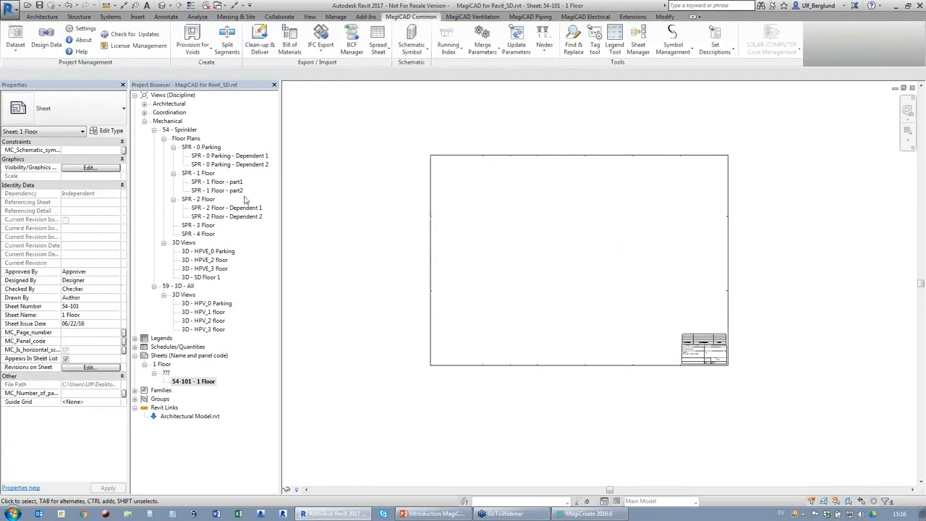
click(227, 156)
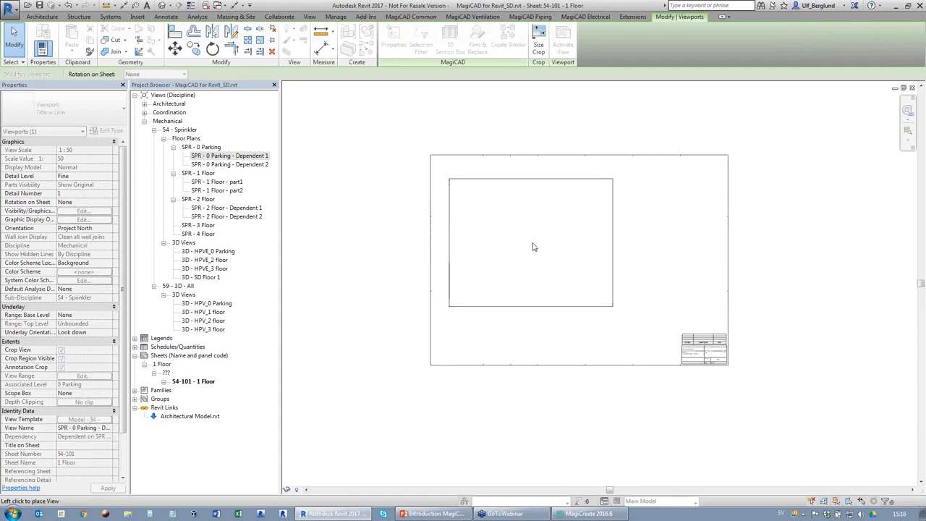
click(533, 248)
click(808, 309)
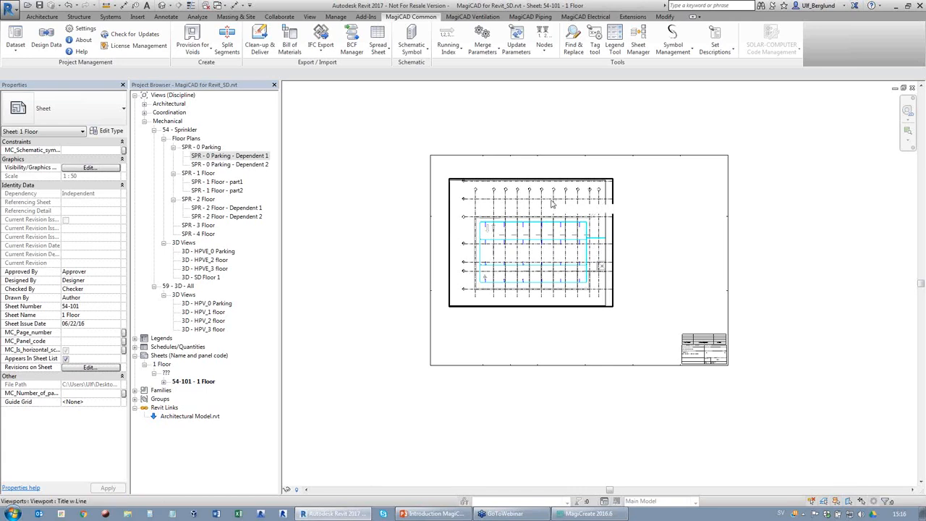
In Sheet Manager, use 54-101 as the template and assign SPR - 0 Parking - Dependent 2 to new sheet 54-102
click(638, 43)
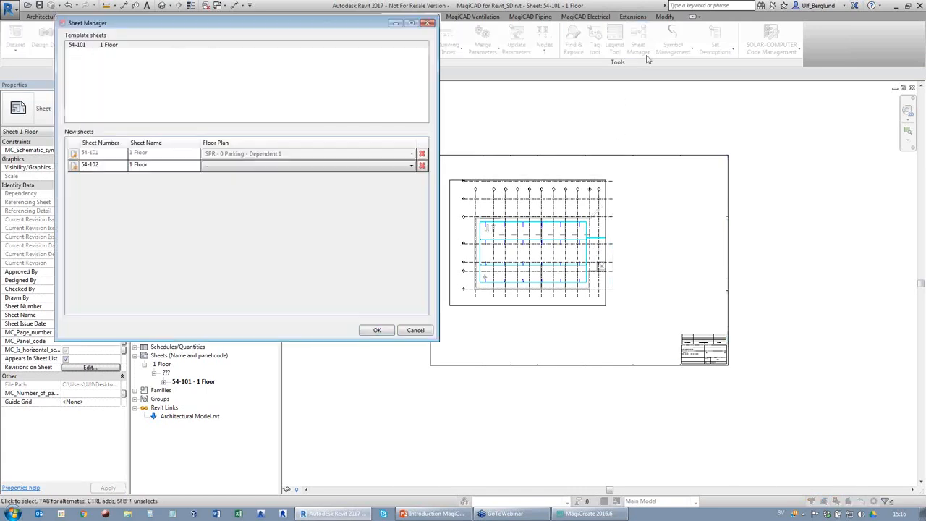
click(82, 48)
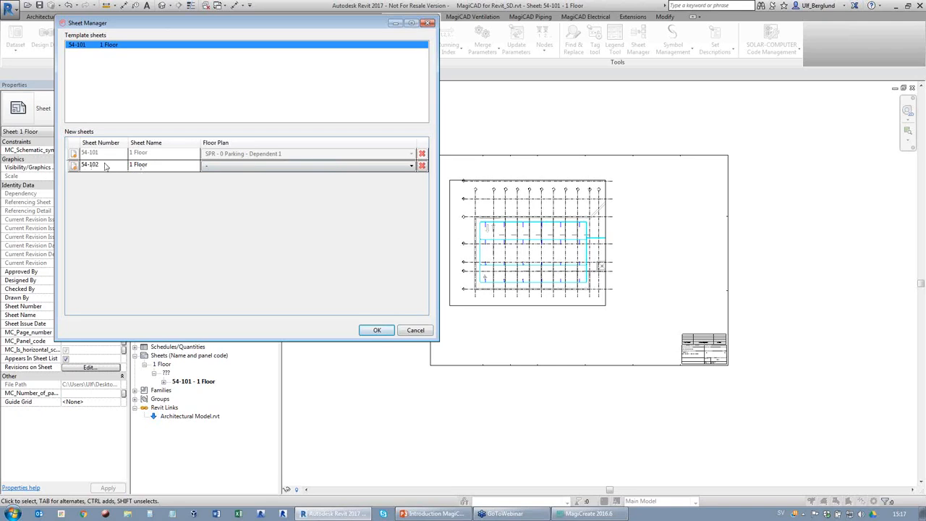
click(261, 165)
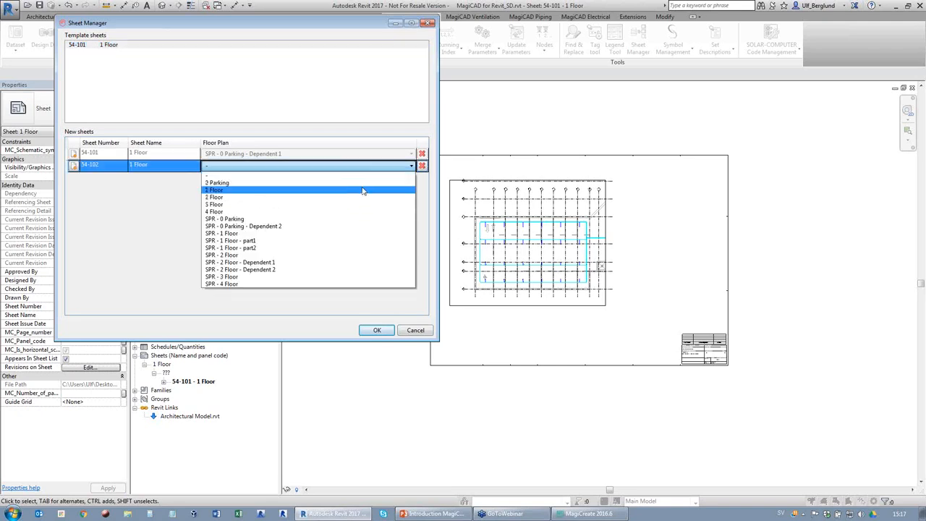
click(282, 226)
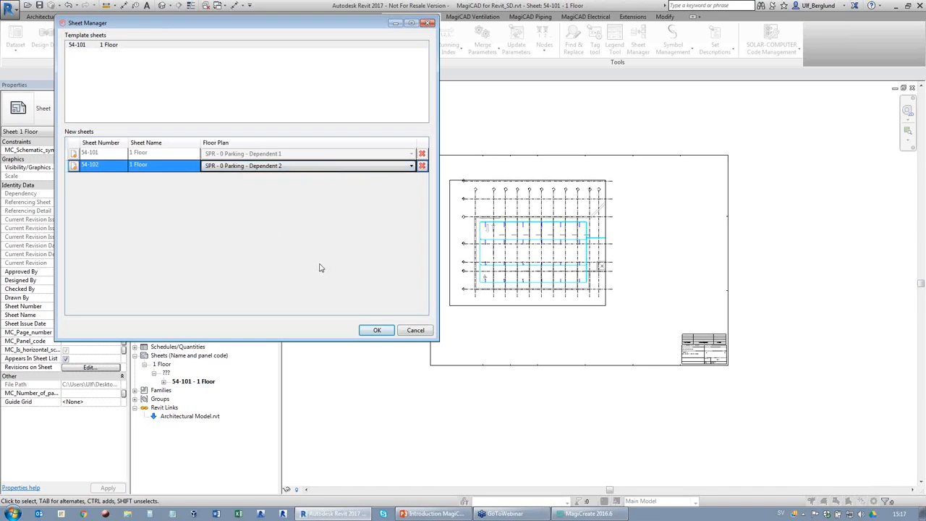
Add new sheet 54-201 named 2 Floor and assign SPR - 2 Floor - Dependent 1 to it
click(74, 168)
click(109, 178)
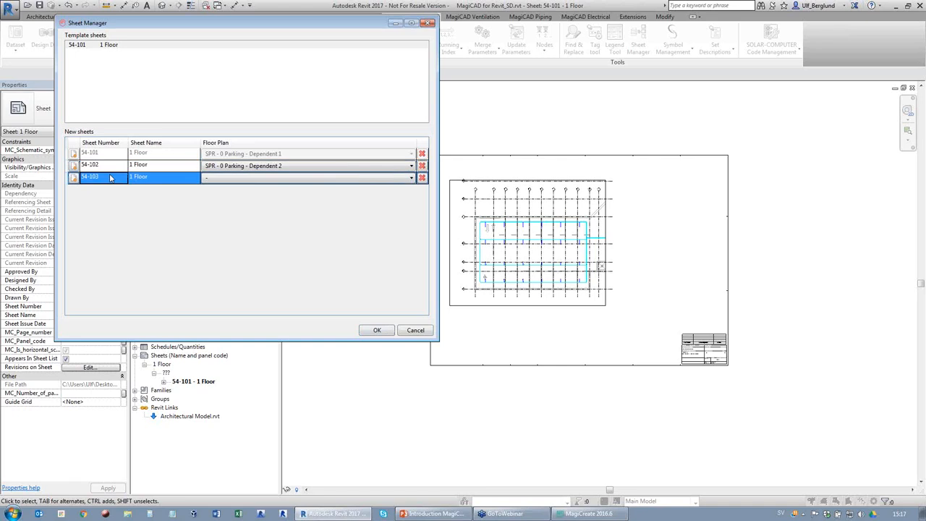
click(112, 178)
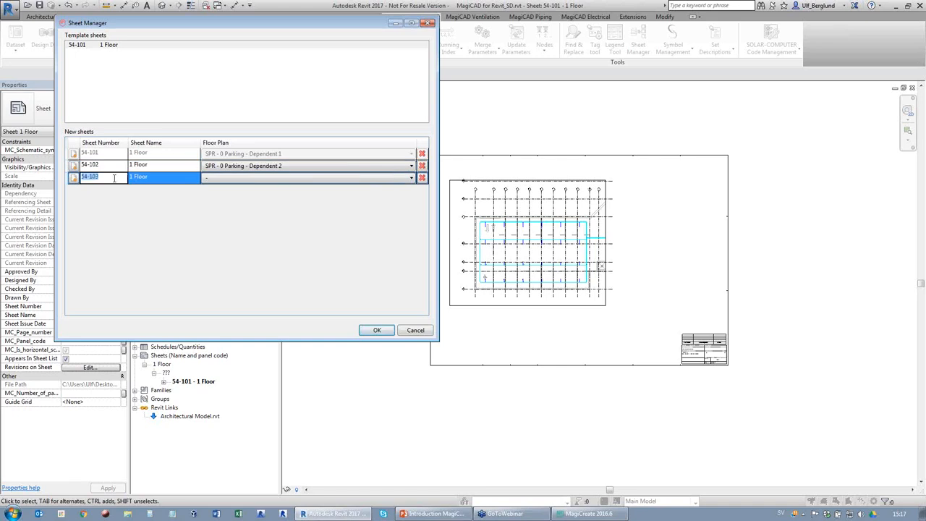
key(BackSpace)
text(54)
key(shift+Tab)
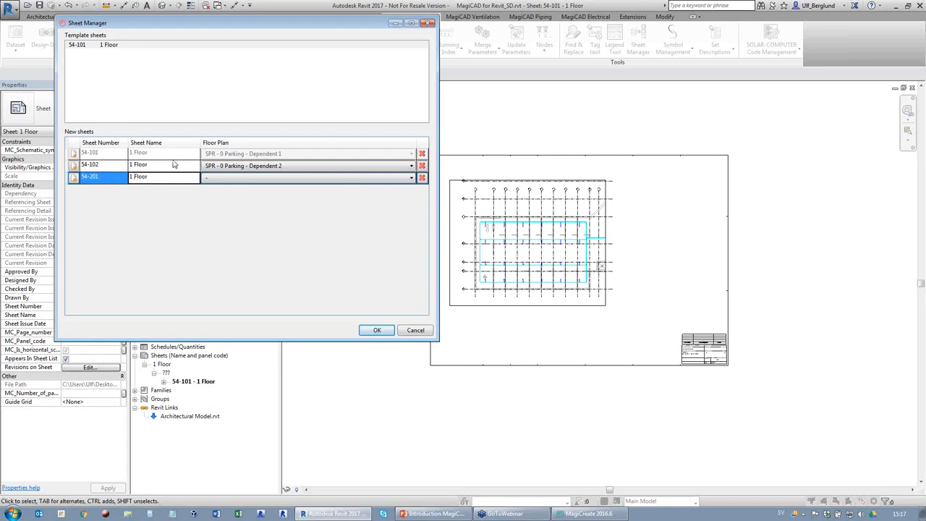
click(411, 179)
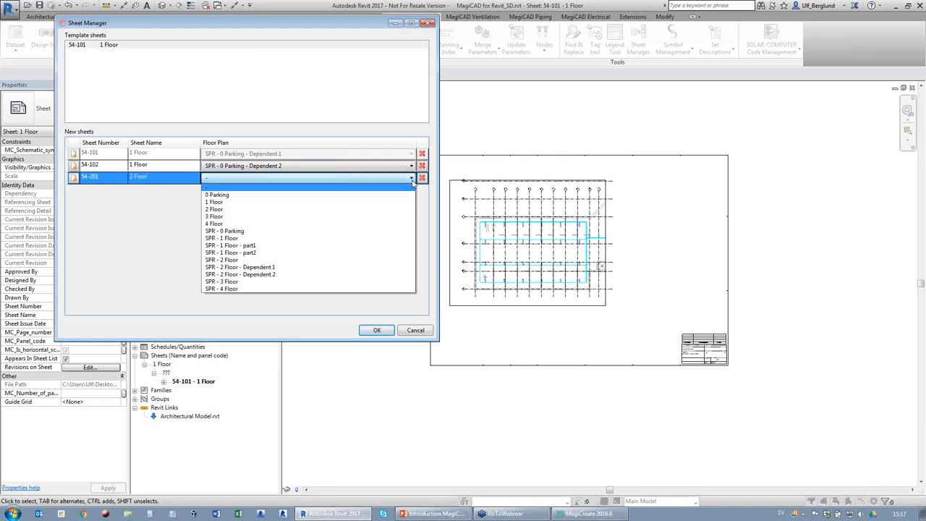
click(254, 274)
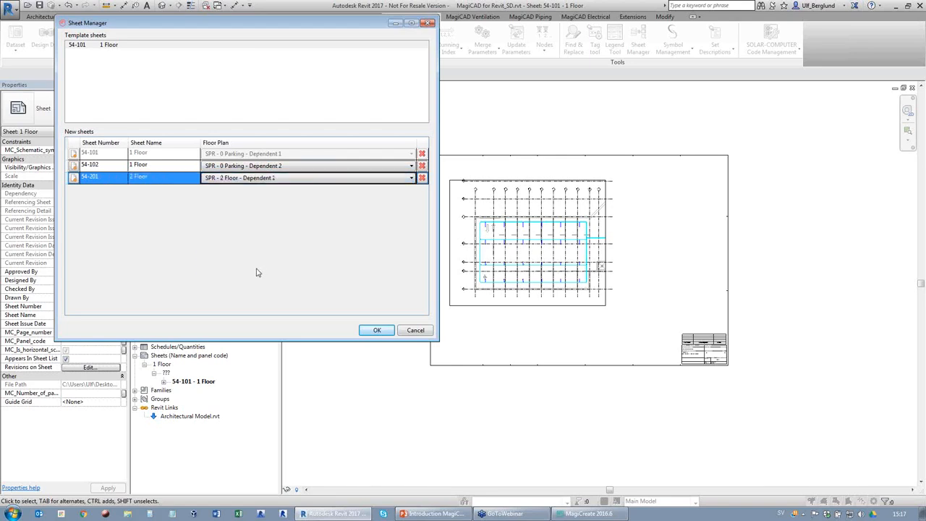
Add new sheet 54-202 with the floor plan SPR - 2 Floor - Dependent 2 and generate the listed sheets
click(73, 179)
click(222, 191)
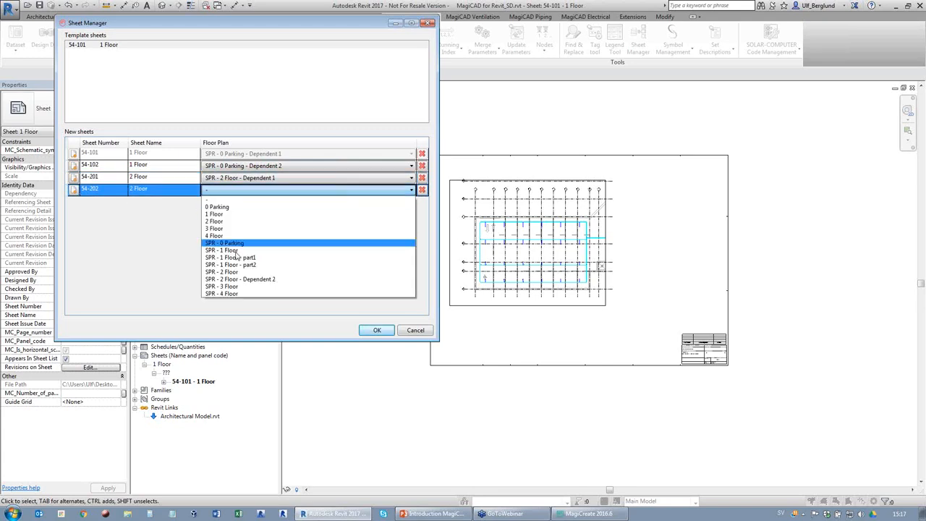
click(251, 285)
click(229, 190)
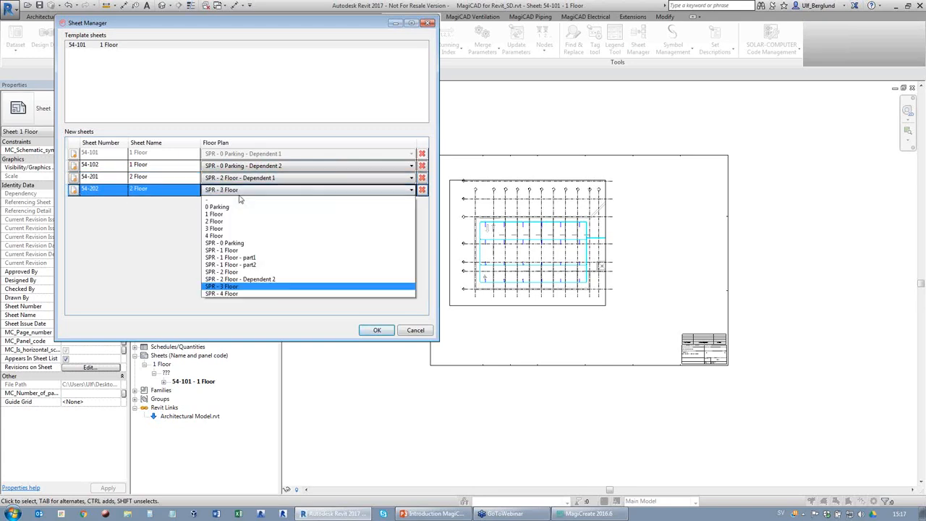
click(267, 279)
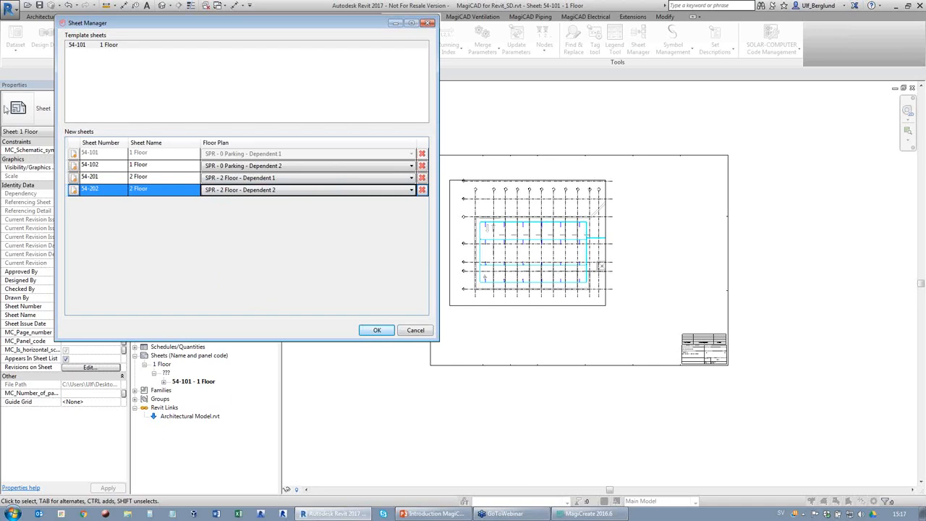
click(376, 330)
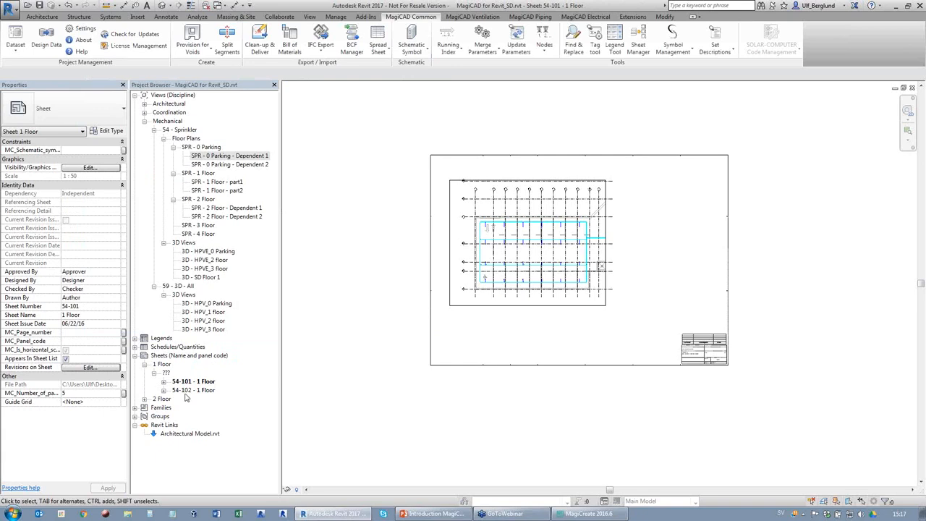
List the generated sheets under 1 Floor and 2 Floor and open 54-102, 54-201 and 54-202 to examine them
click(164, 391)
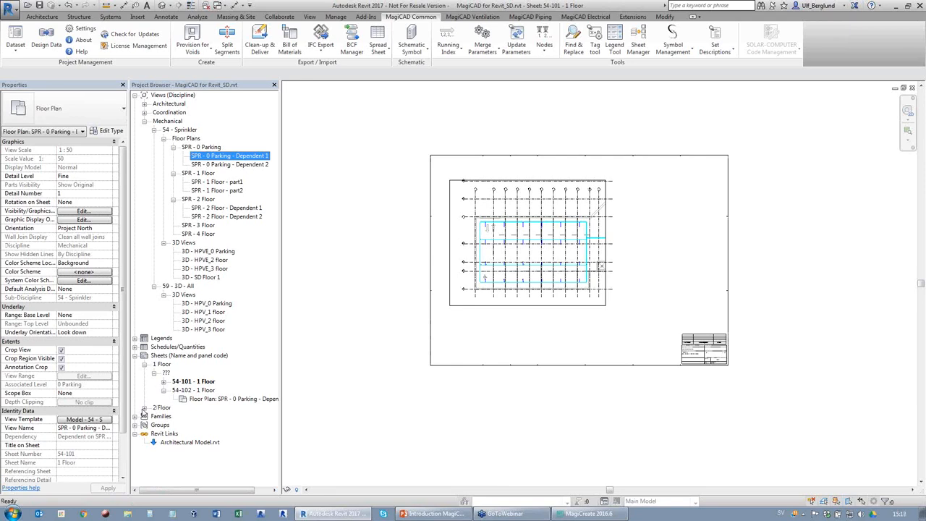
click(144, 408)
click(153, 416)
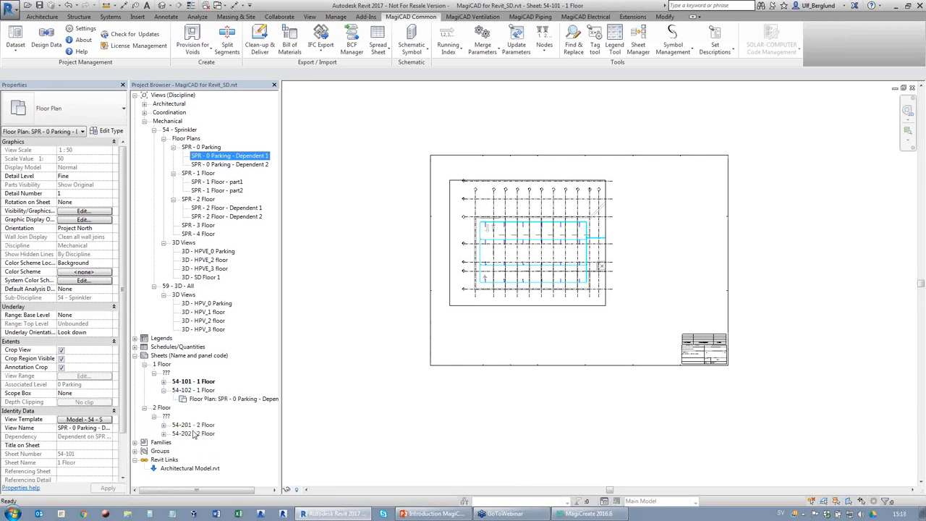
click(164, 391)
double_click(193, 389)
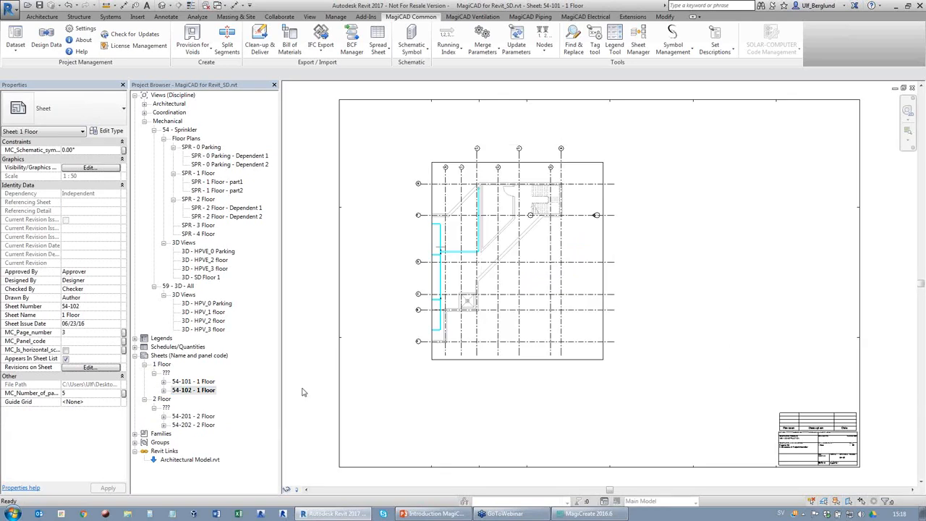
click(194, 416)
double_click(198, 418)
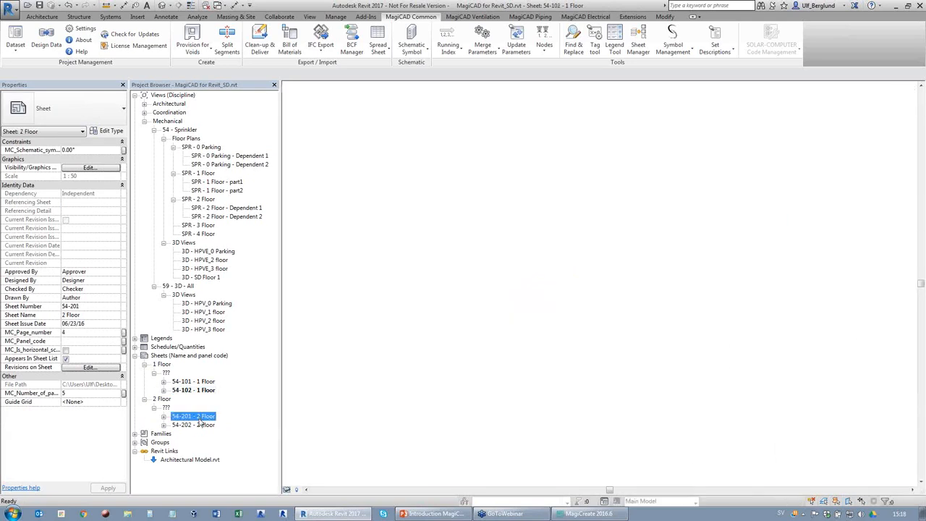
click(206, 427)
double_click(206, 428)
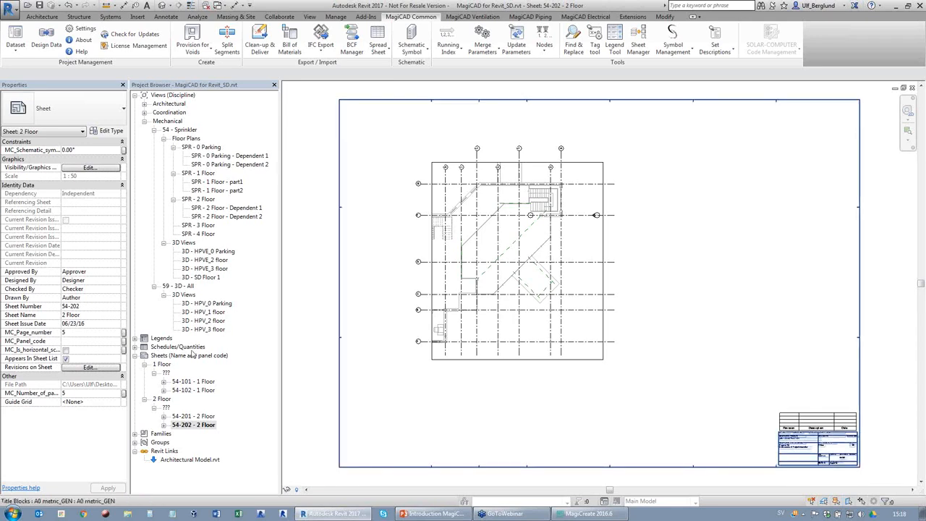
Create a new sheet with the A2 metric_GEN titleblock
right_click(180, 356)
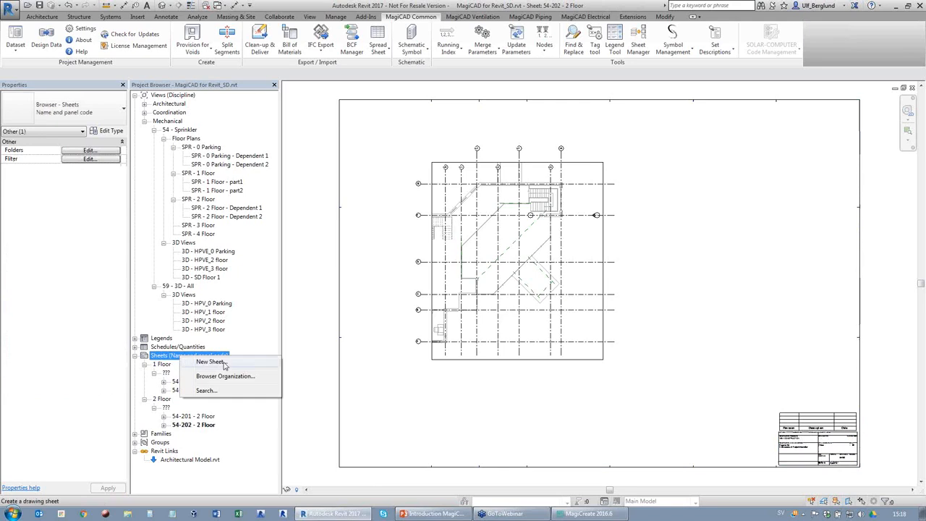
click(211, 361)
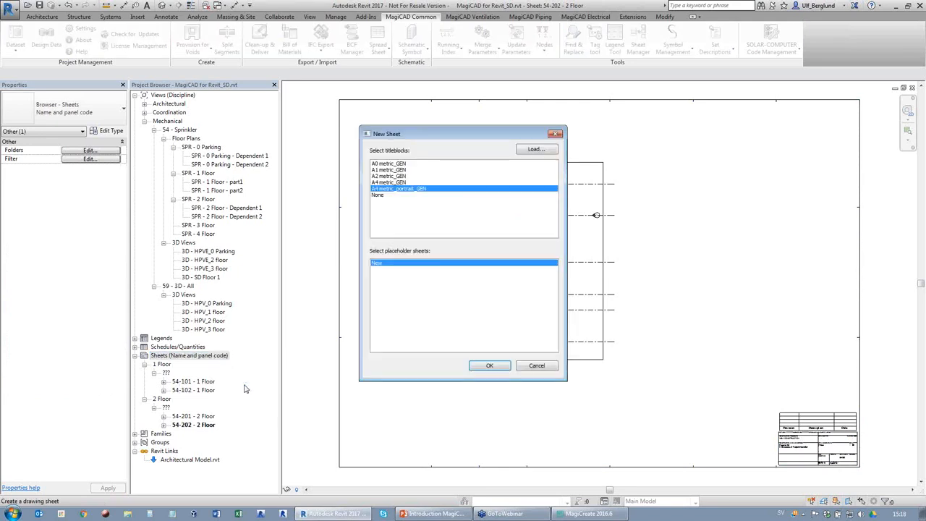
click(397, 176)
double_click(397, 176)
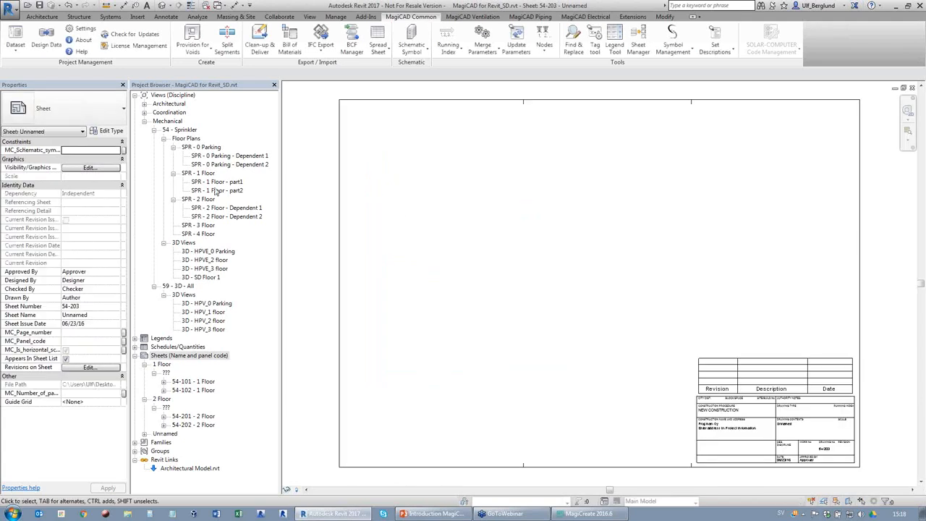
Try to place the view SPR - 1 Floor - part2 on the new A2 sheet
drag(215, 190, 498, 213)
click(484, 229)
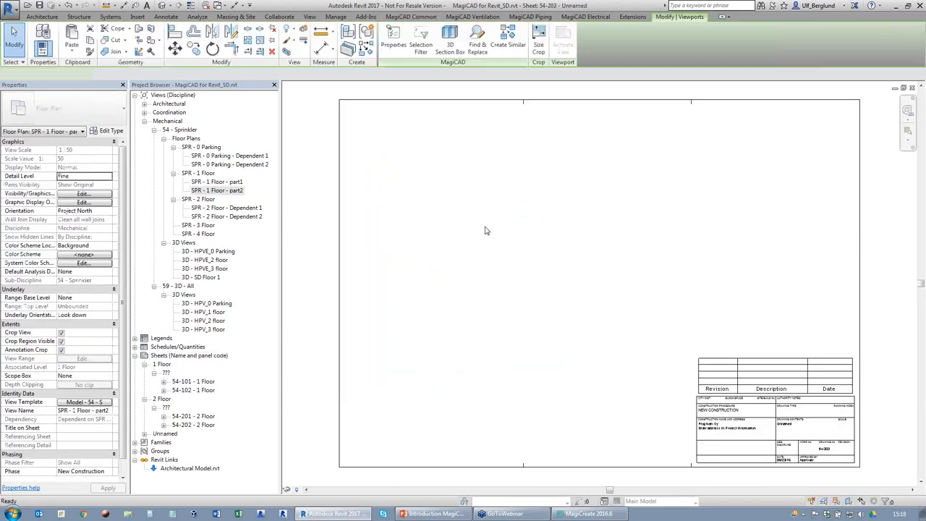
click(540, 280)
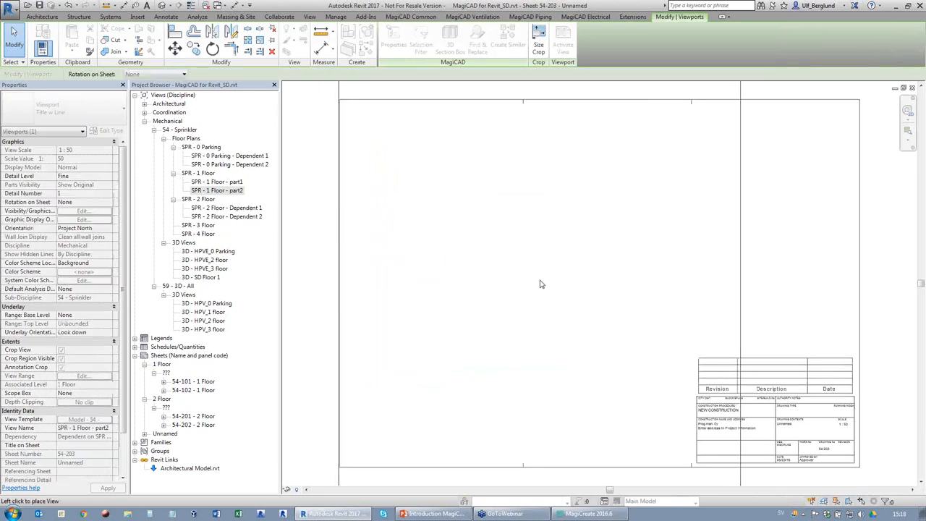
right_click(179, 355)
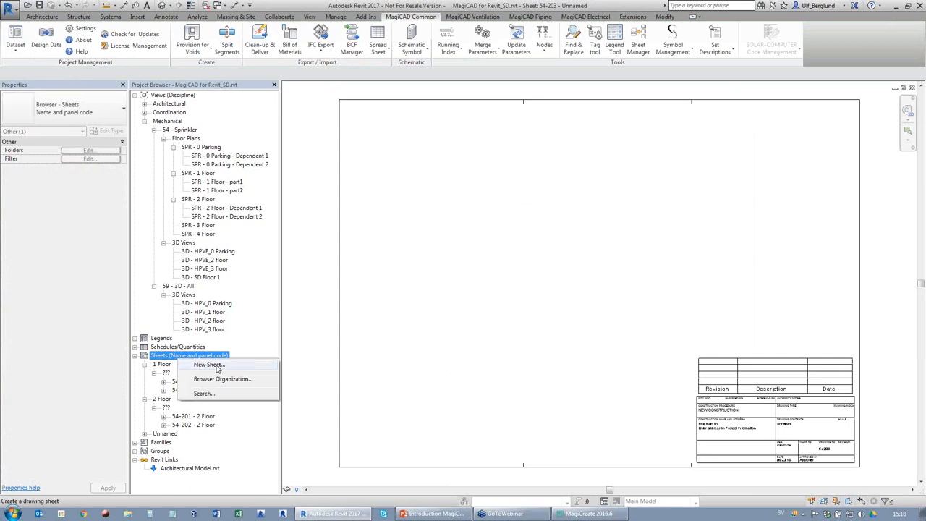
click(254, 331)
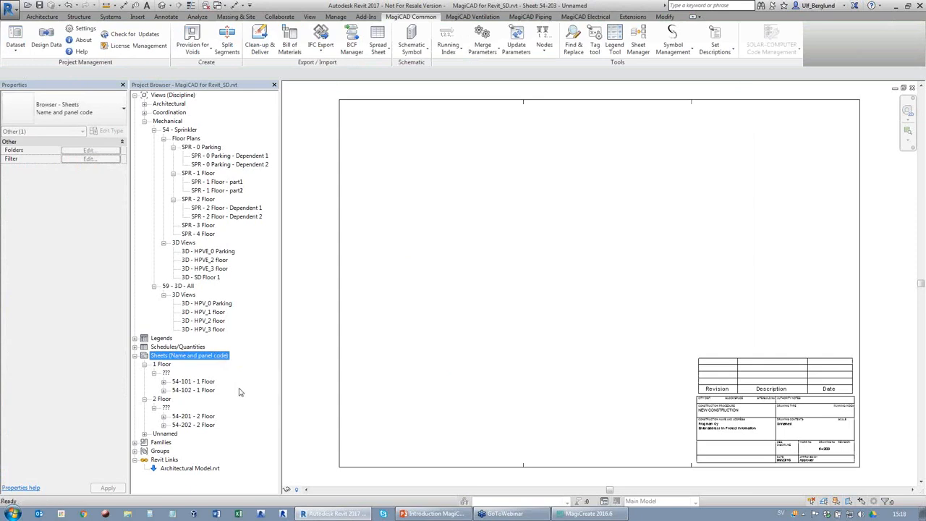
Open sheet 54-101, close the open sheets and dependent plans, and return to the office rooms in SPR - 1 Floor
double_click(197, 381)
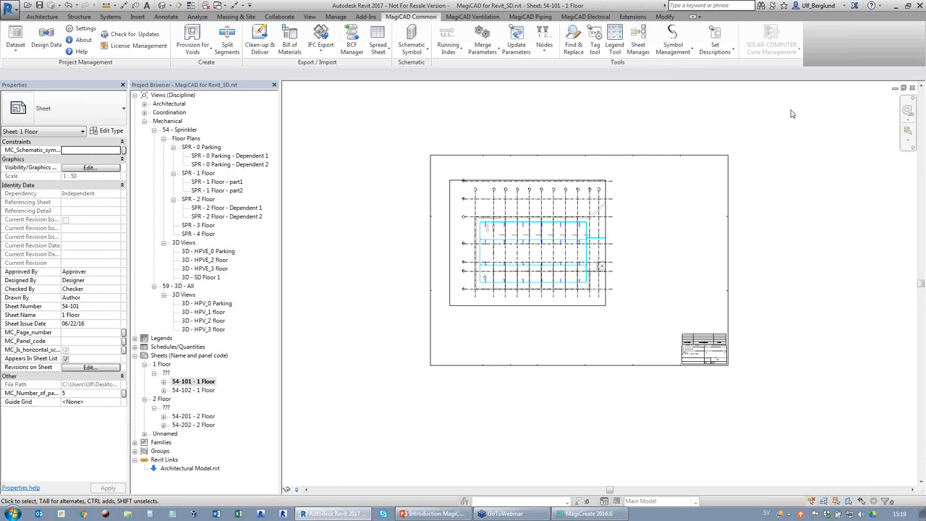
click(912, 87)
click(912, 89)
click(912, 88)
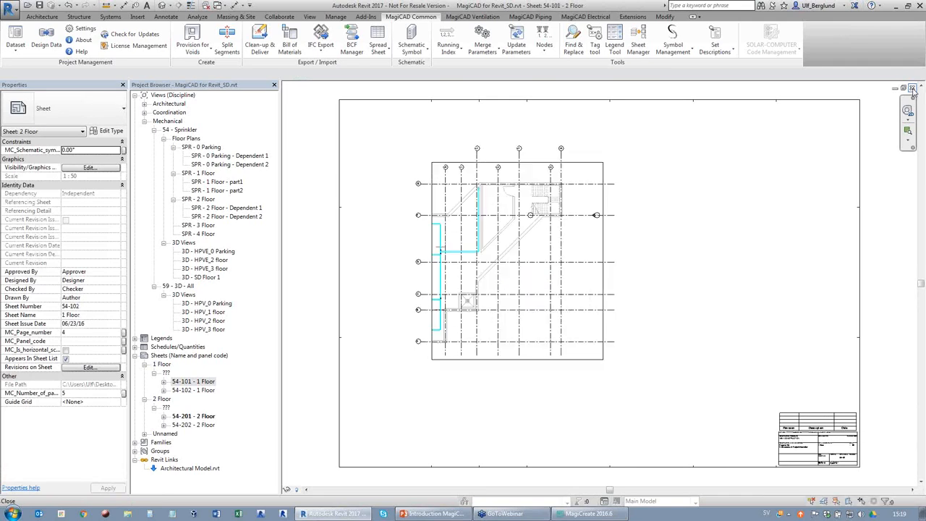
click(912, 88)
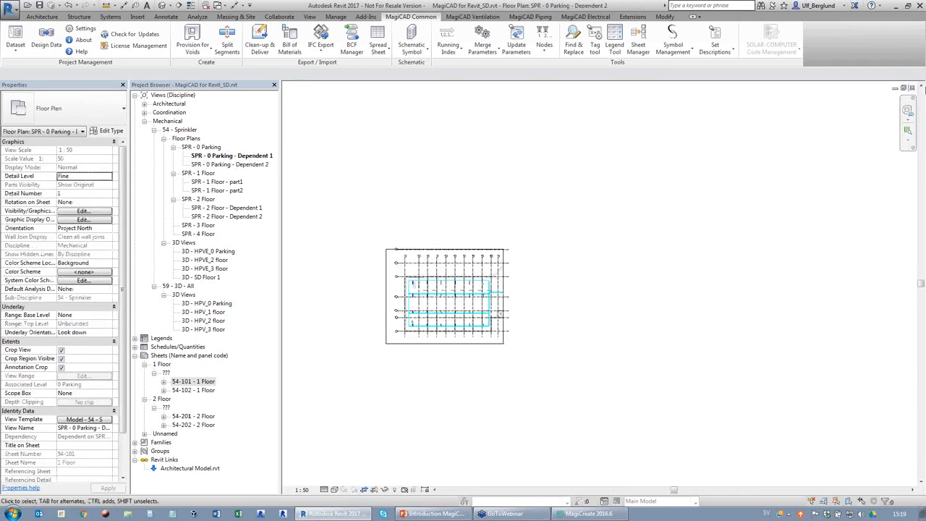
click(912, 87)
click(912, 88)
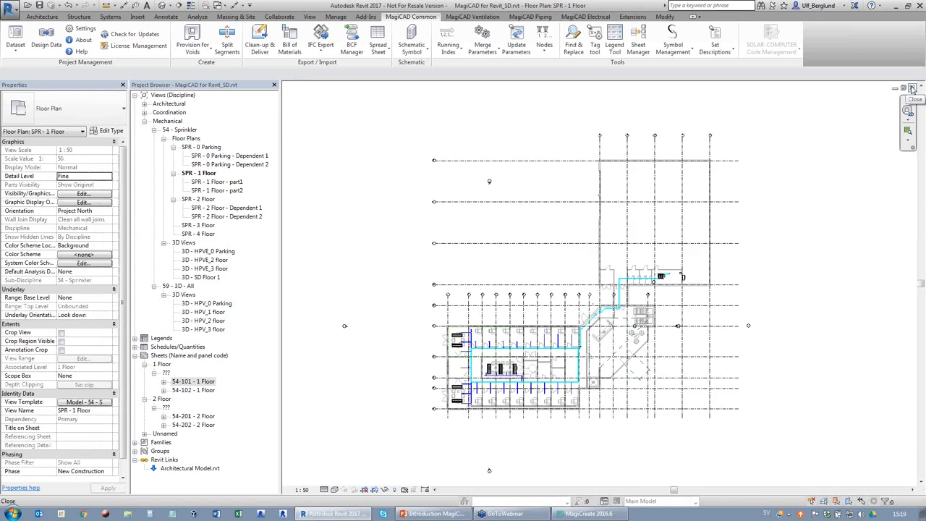
scroll(555, 397, up, 3)
scroll(492, 313, up, 6)
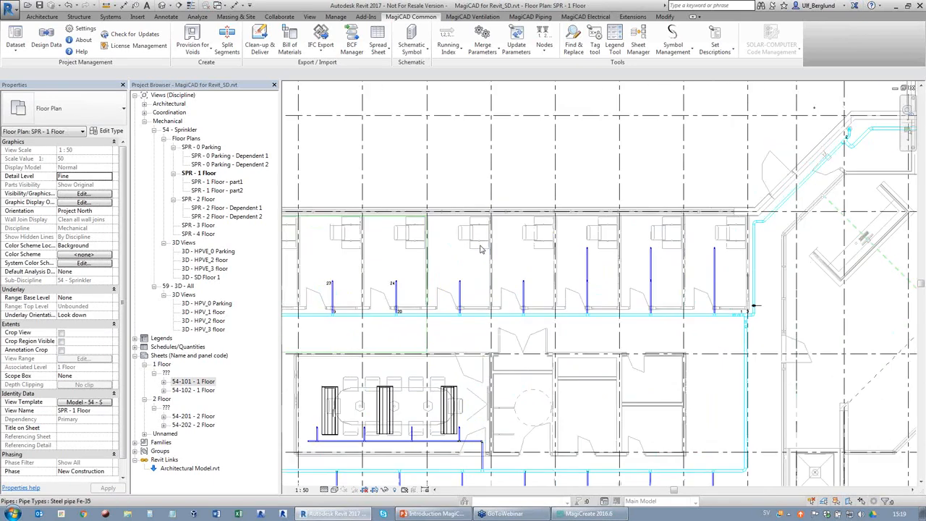
Isolate the sprinkler at the end of the short office branch pipe by filtering out Pipes and Pipe Fittings, and browse its available types
scroll(522, 327, up, 2)
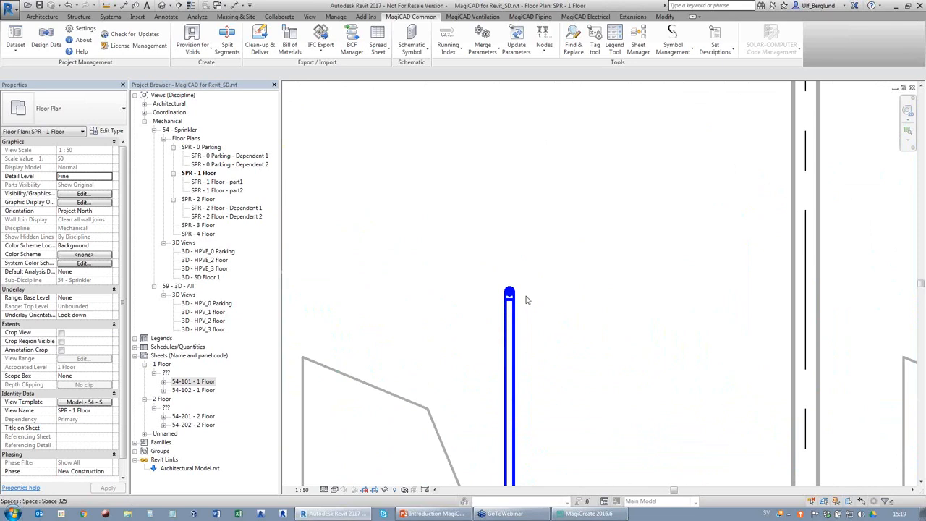
click(510, 297)
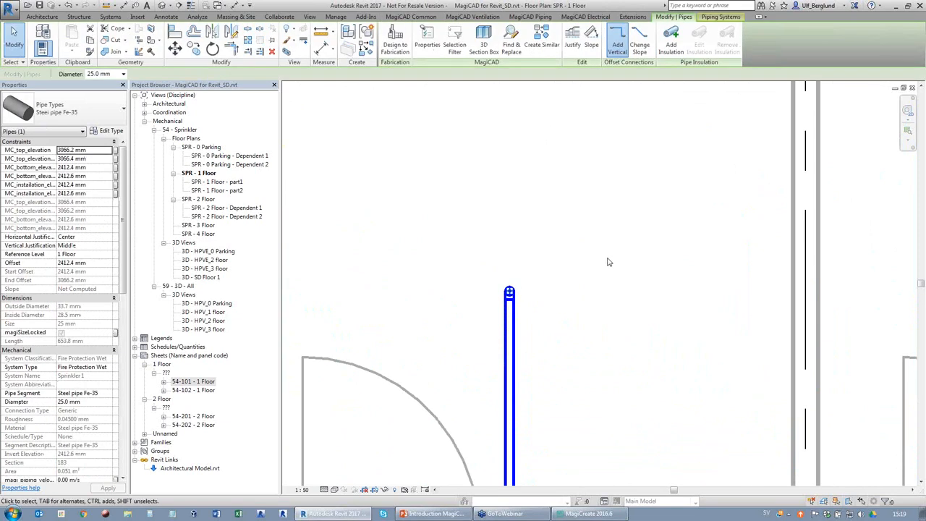
drag(455, 267, 551, 311)
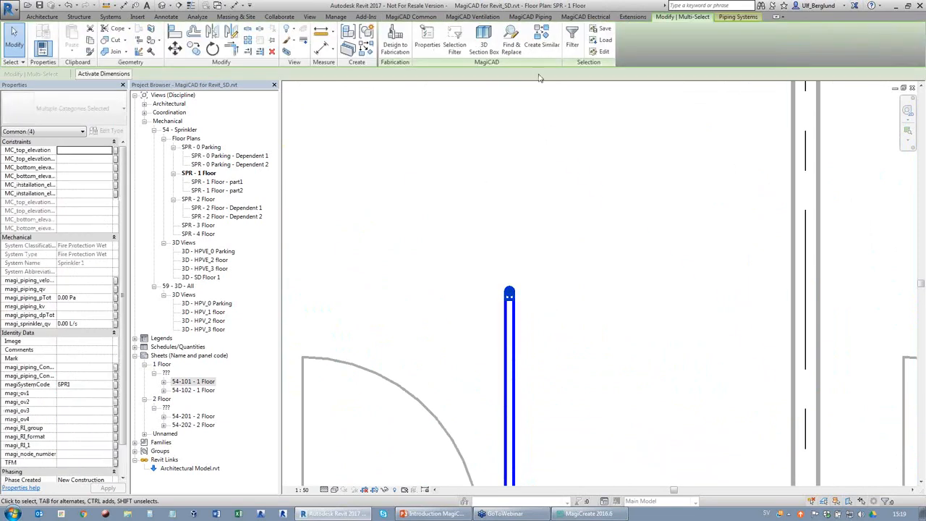
click(571, 40)
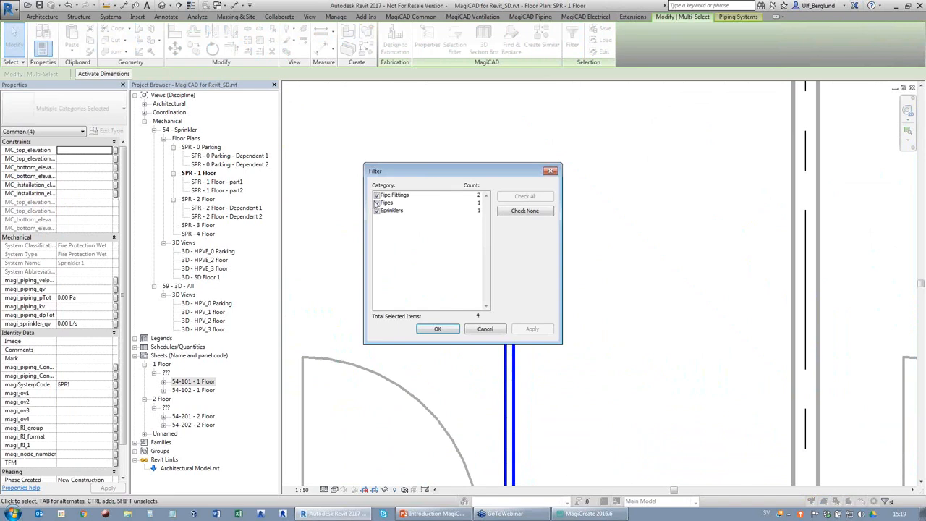
click(376, 203)
click(376, 195)
click(437, 329)
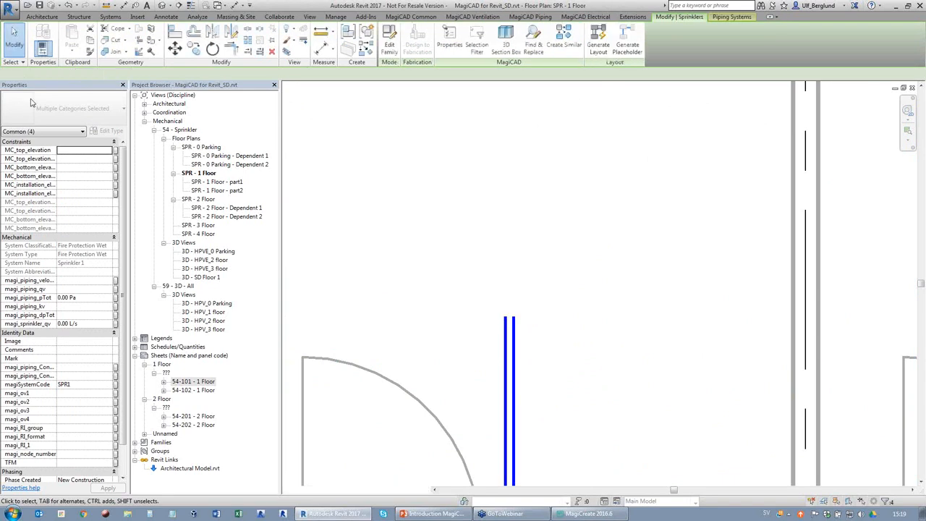
click(119, 112)
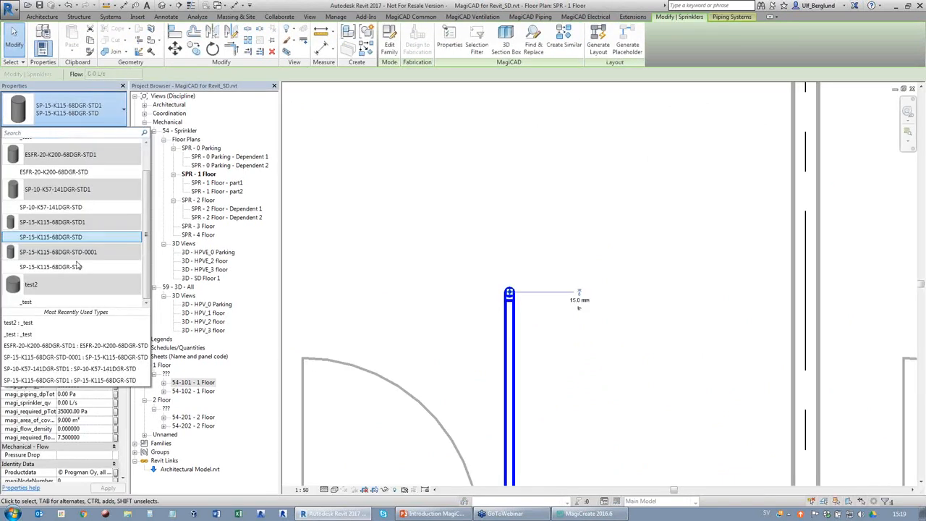
mouse_move(146, 179)
mouse_down()
mouse_move(146, 150)
mouse_move(147, 187)
mouse_up()
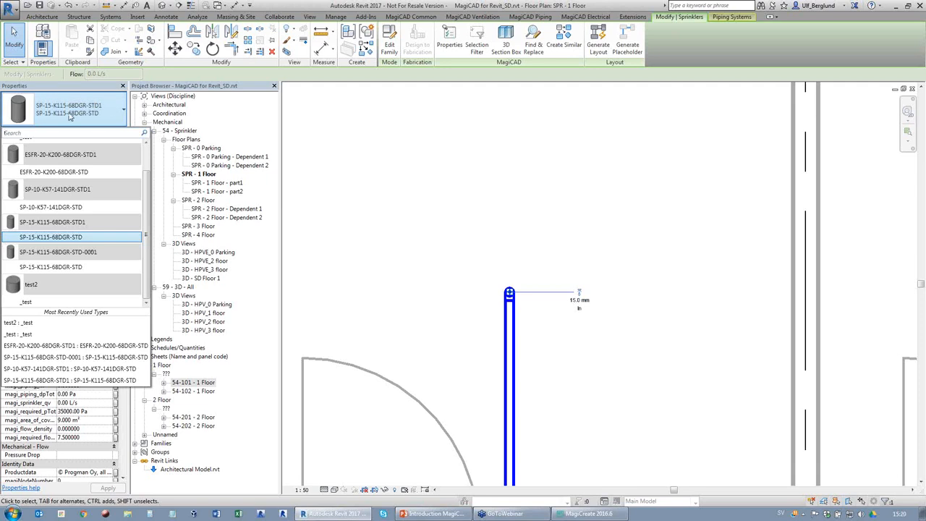
Replace the selected SP-15-K115-68DGR-STD sprinkler with ESFR-20-K200-68DGR-STD from the dataset using Find & Replace
click(531, 55)
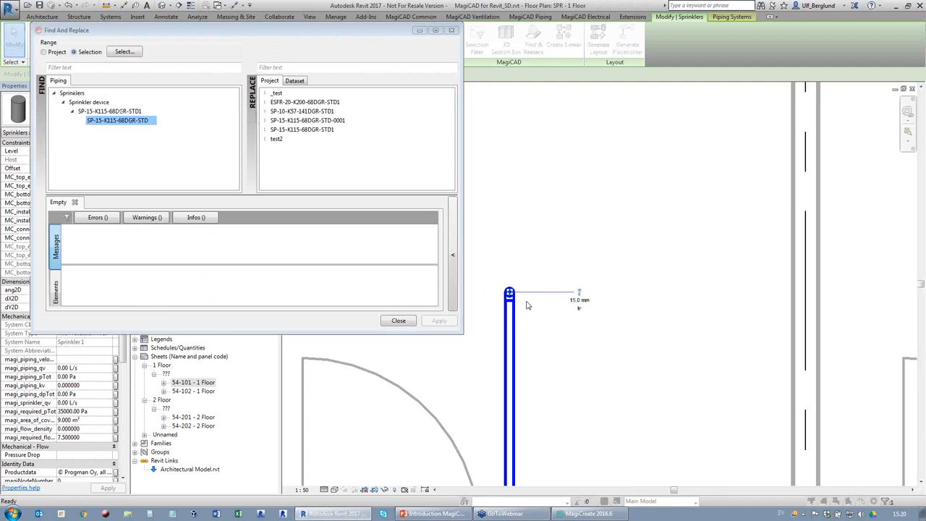
click(294, 83)
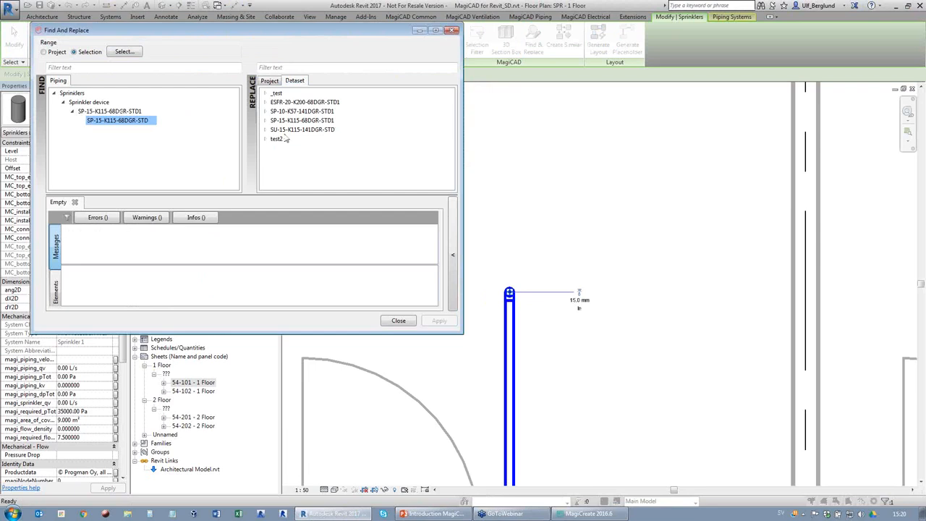
click(265, 111)
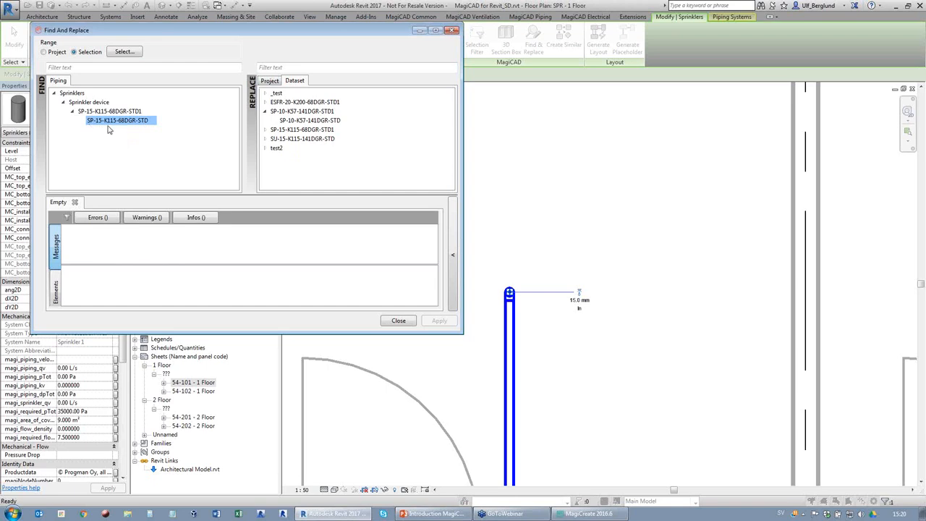
mouse_move(115, 128)
click(265, 103)
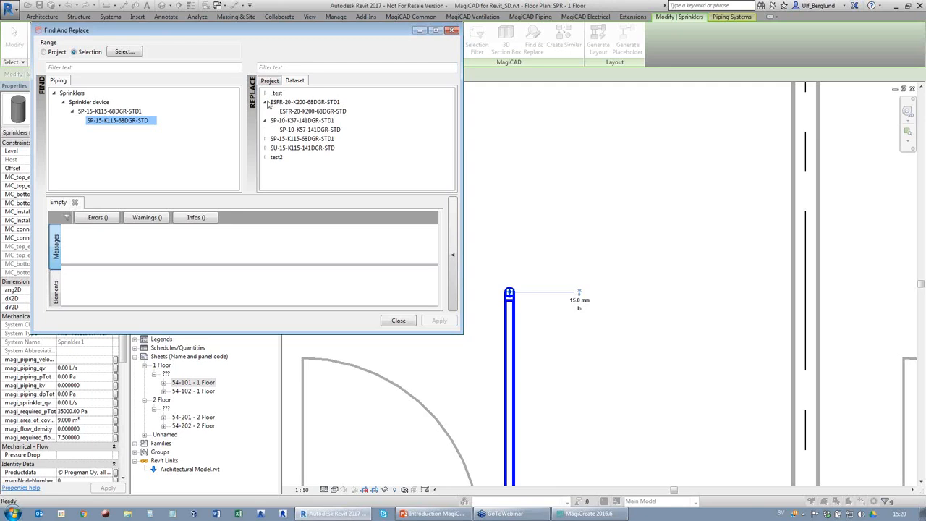
click(315, 111)
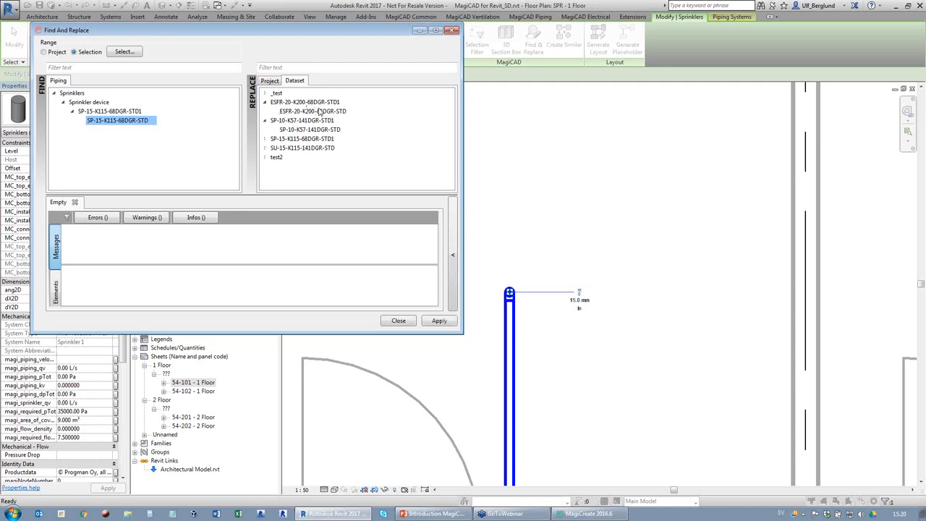
click(448, 322)
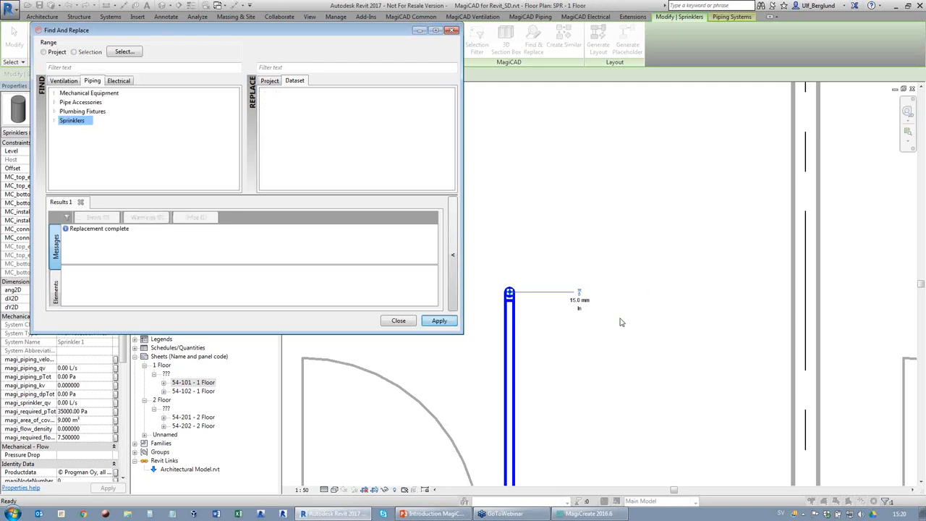
Examine the replaced sprinkler in the Find & Replace results preview and close the dialog
click(453, 254)
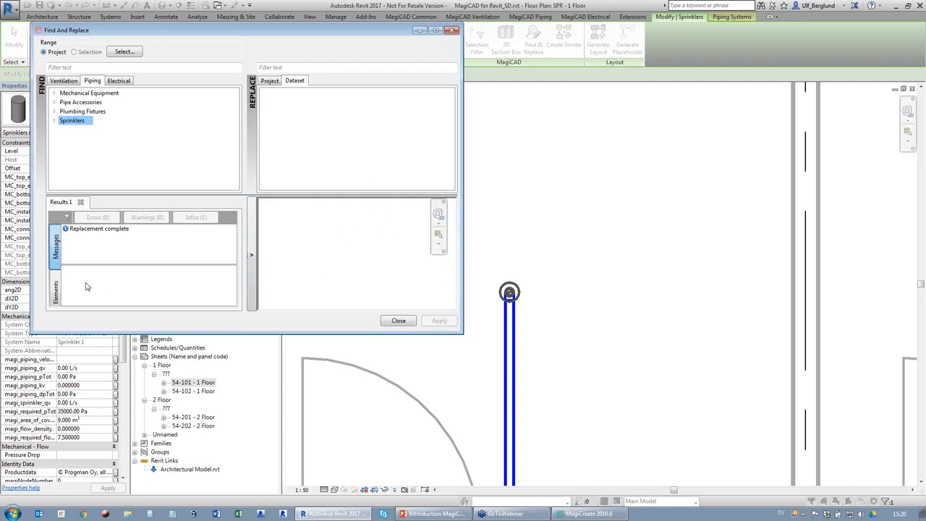
click(56, 293)
click(121, 229)
click(217, 242)
click(325, 264)
scroll(268, 237, down, 1)
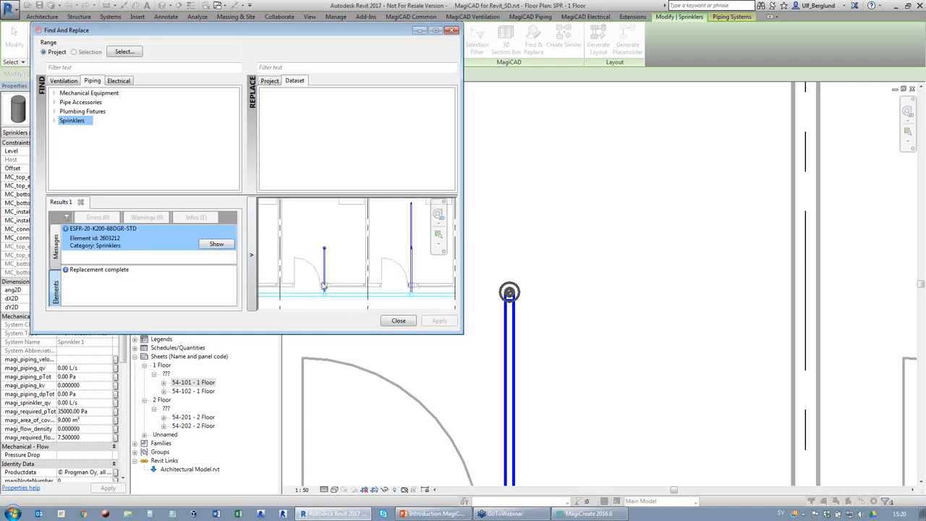
click(251, 252)
click(391, 322)
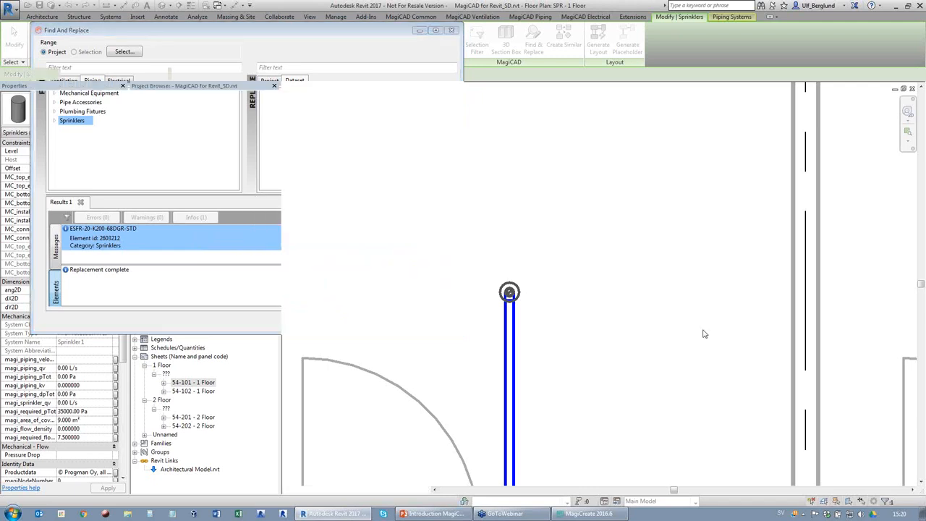
Select the replaced sprinkler to check its type, properties and surroundings in the plan, and clear the selection
click(524, 298)
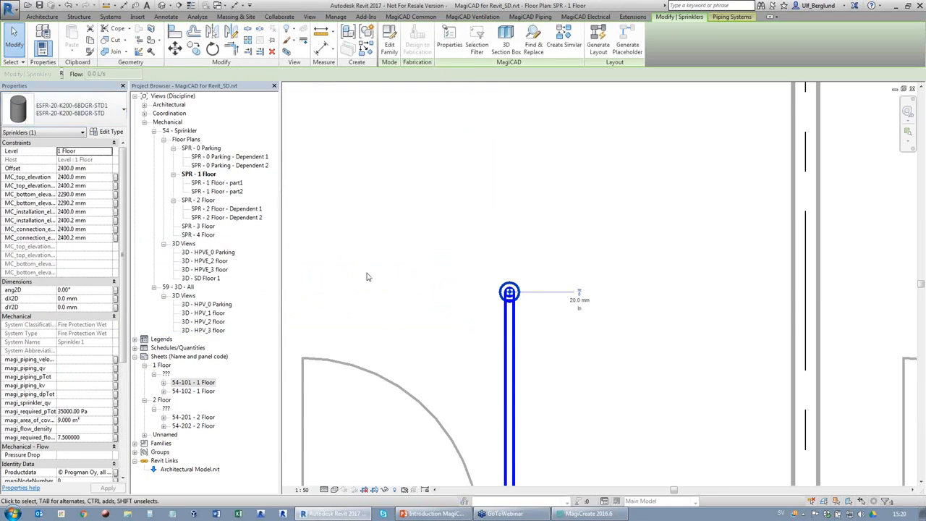
scroll(347, 288, down, 4)
scroll(559, 154, up, 4)
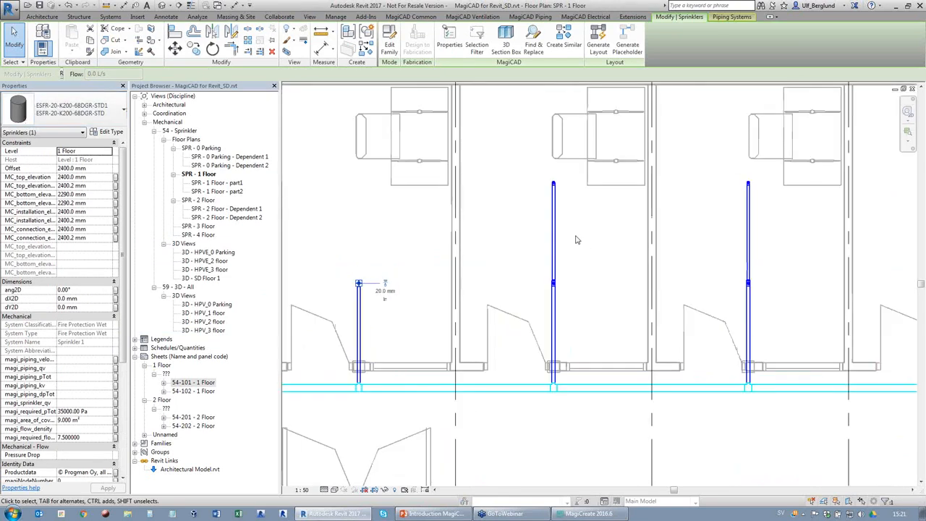
scroll(411, 259, down, 5)
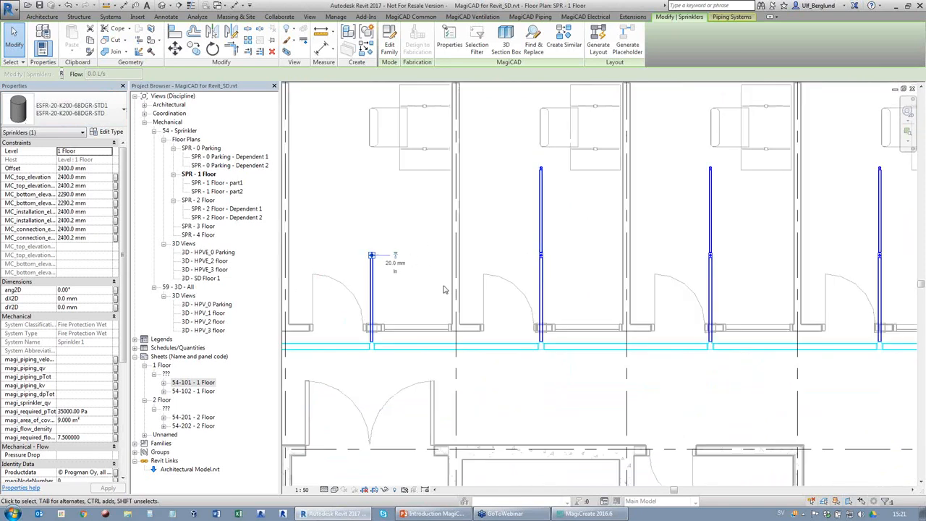
key(Escape)
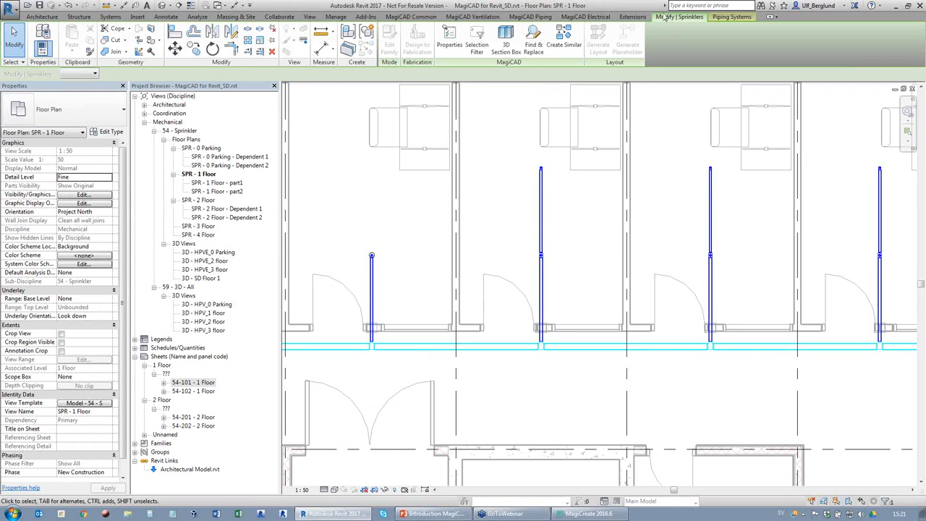
Create a 3D section box around the neighbouring office space in 3D - SD Floor 1, tiling associated views and closing all others
click(530, 17)
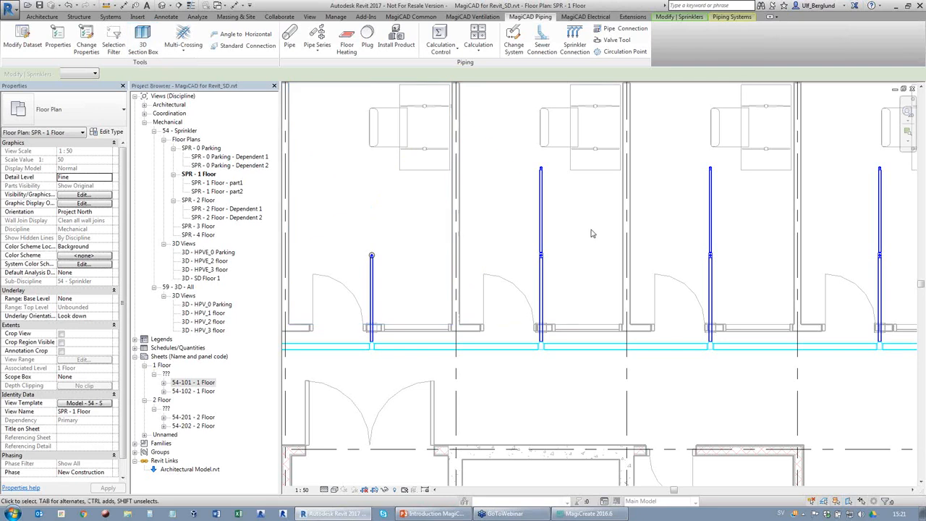
scroll(440, 473, down, 2)
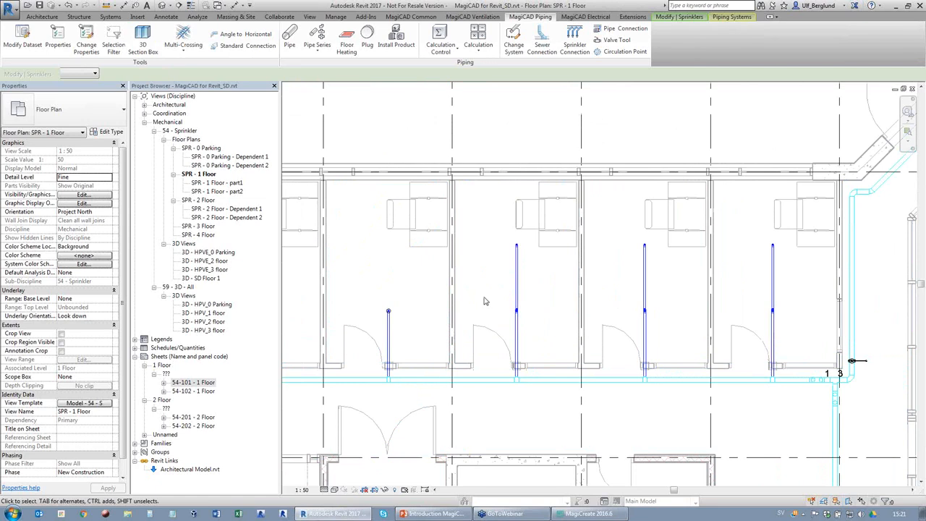
click(488, 300)
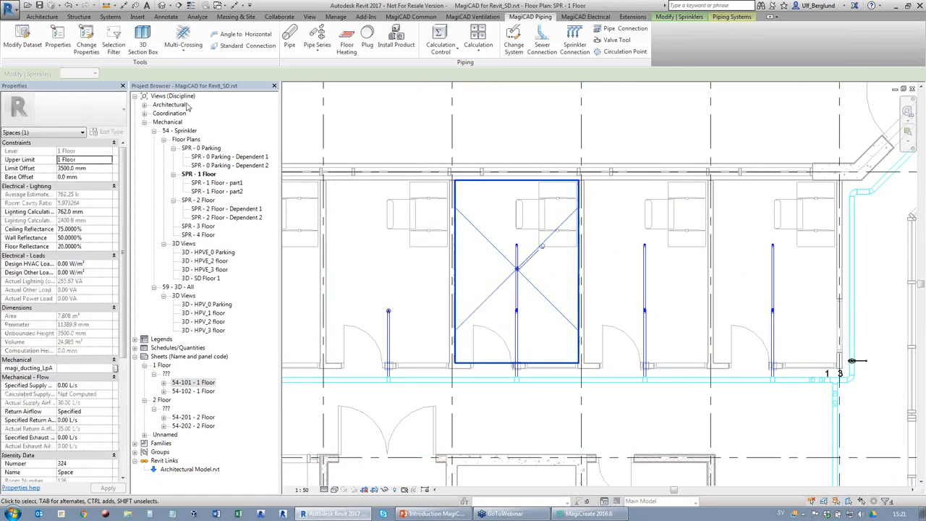
click(141, 34)
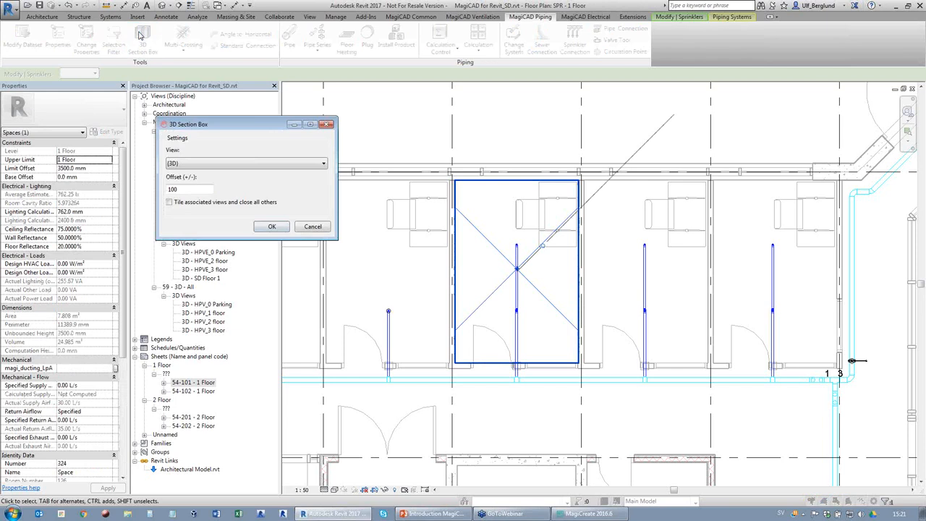
click(169, 203)
click(182, 165)
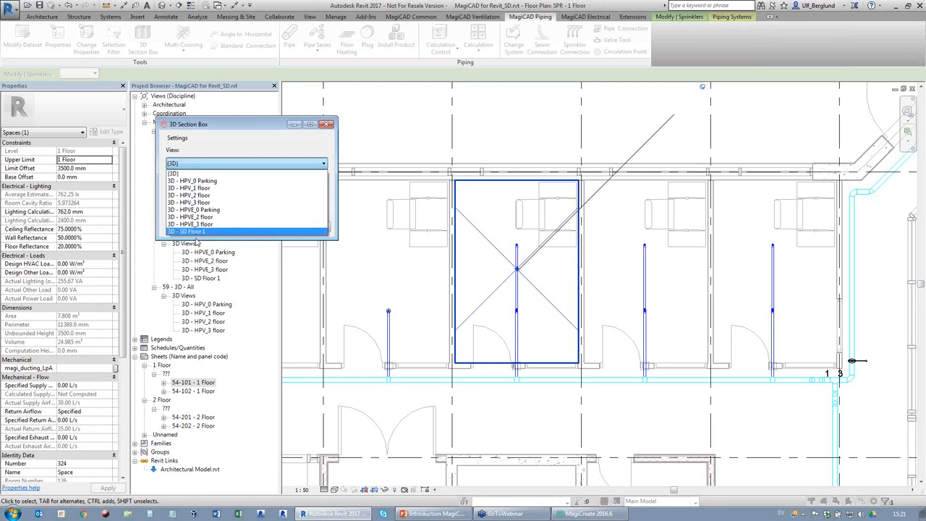
click(196, 232)
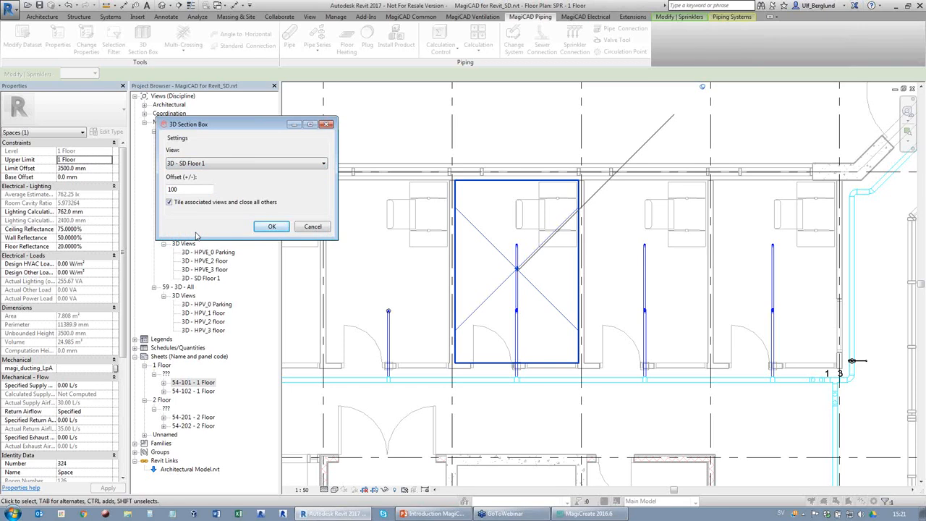
click(271, 227)
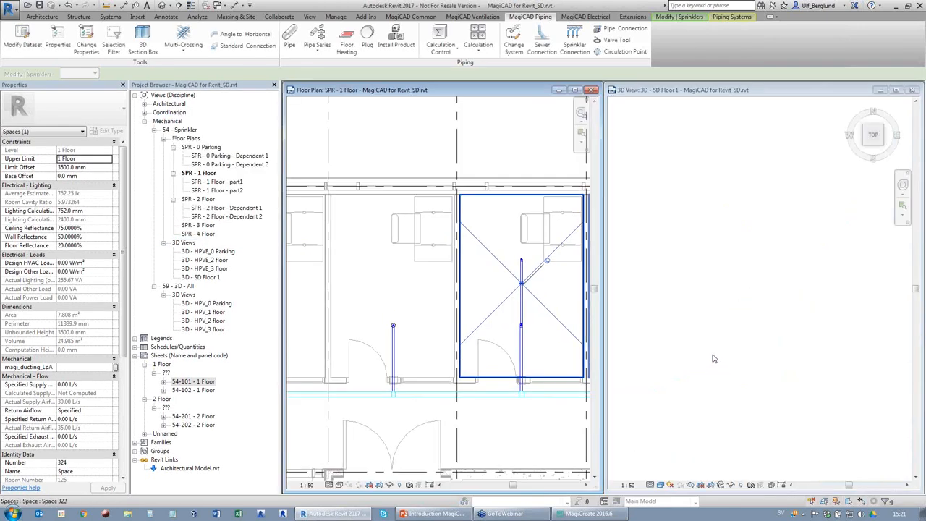
Examine the sectioned office and its sprinkler pipes from an angled 3D view alongside the floor plan
scroll(886, 210, up, 2)
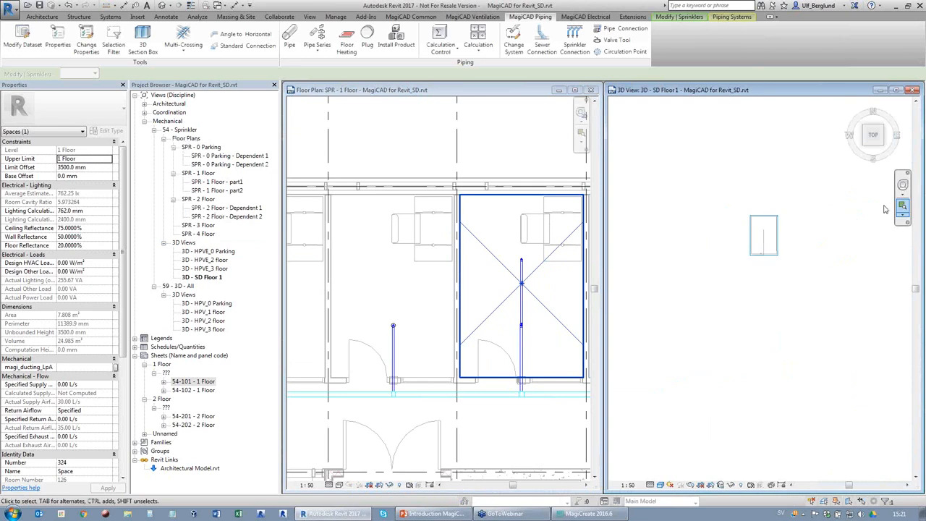
click(862, 148)
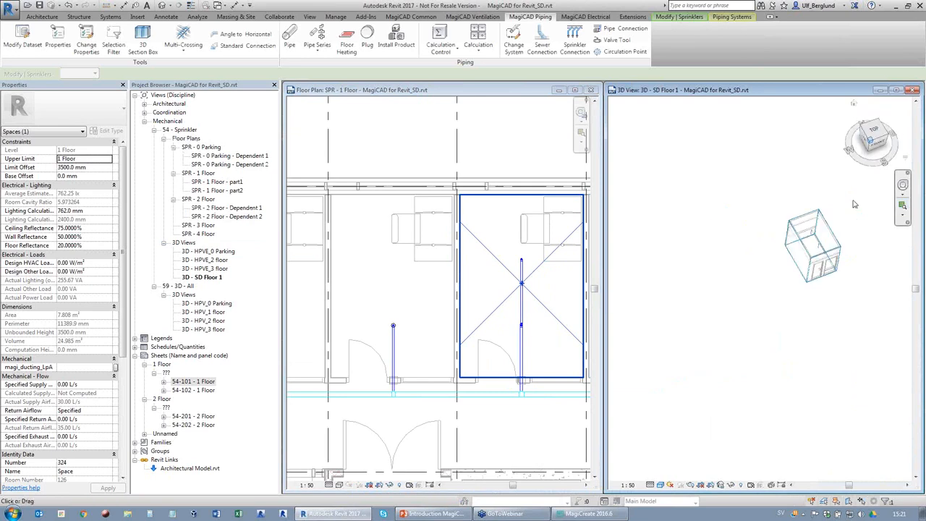
scroll(871, 253, up, 8)
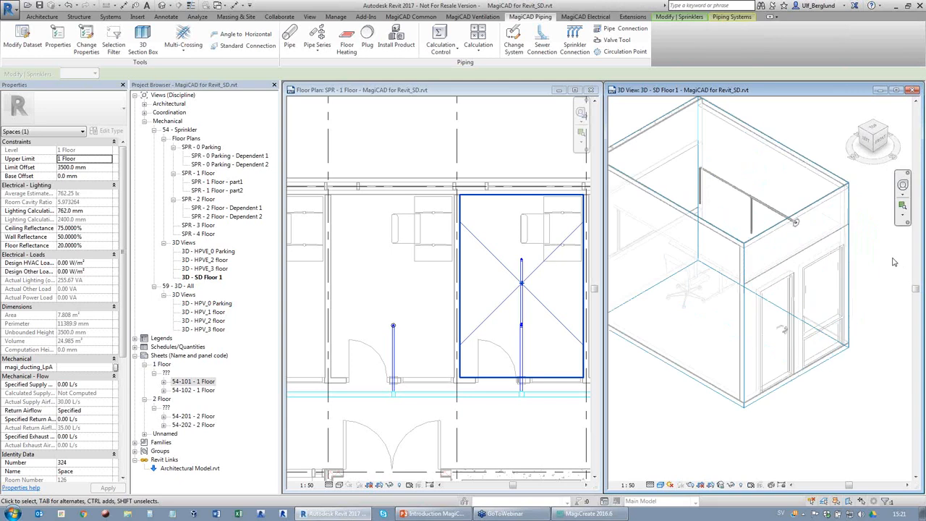
scroll(686, 263, up, 2)
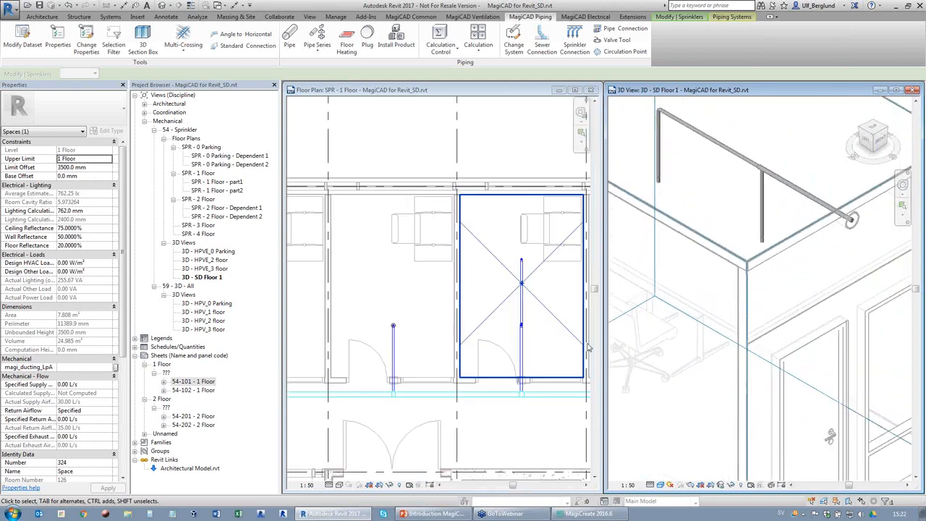
scroll(470, 343, up, 3)
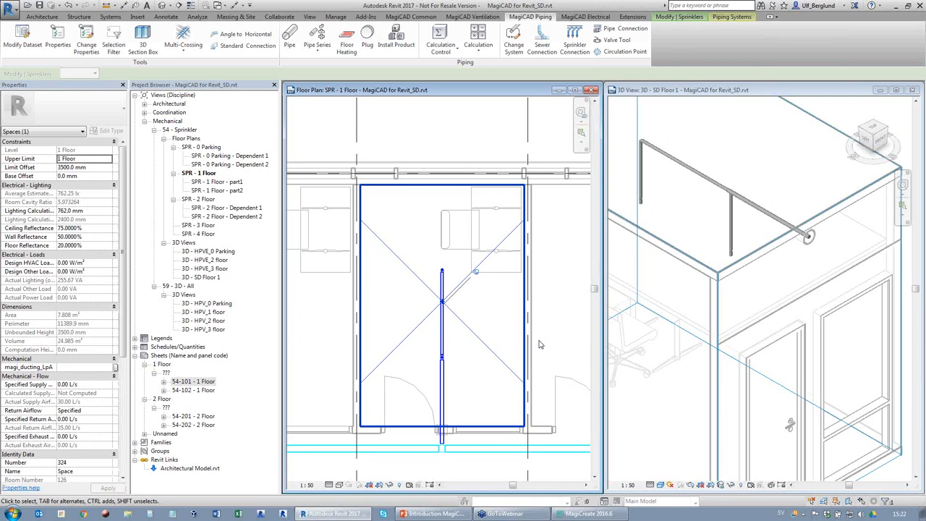
scroll(538, 344, down, 3)
click(680, 222)
scroll(781, 264, down, 5)
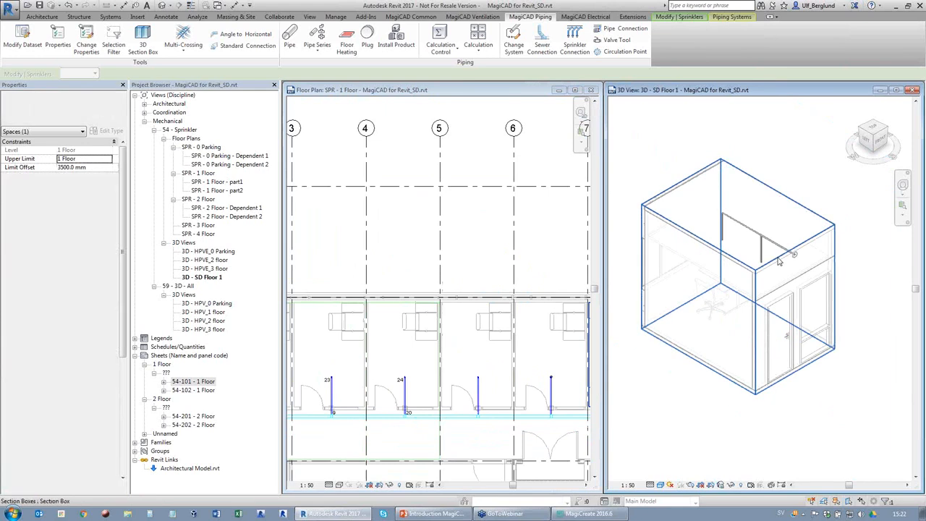
Extend the section box upward above the office ceiling and sideways into the adjacent room
click(778, 259)
mouse_move(737, 216)
mouse_down()
mouse_move(738, 183)
mouse_move(738, 203)
mouse_up()
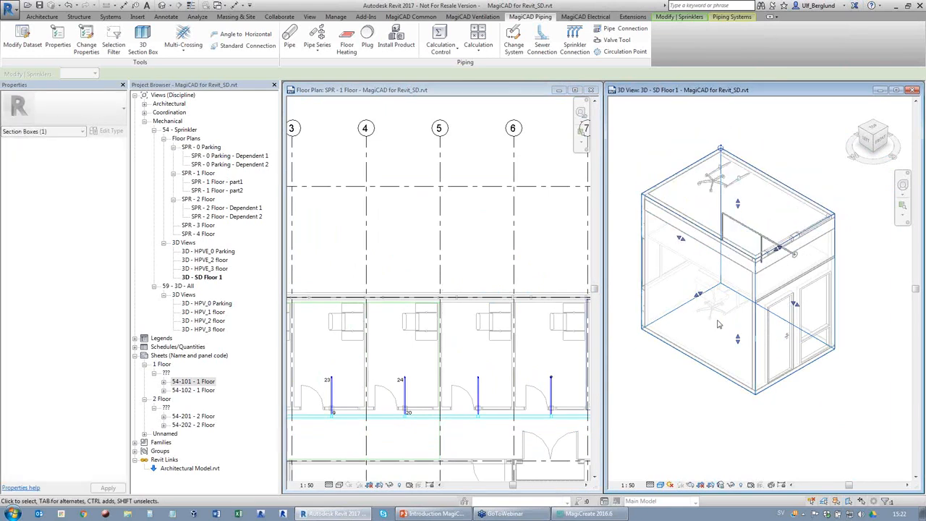
drag(698, 297, 673, 309)
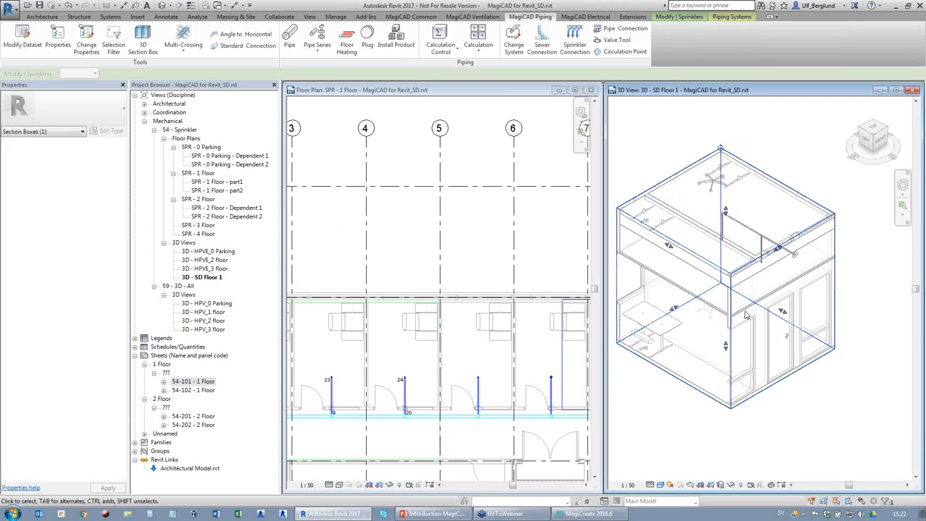
click(546, 235)
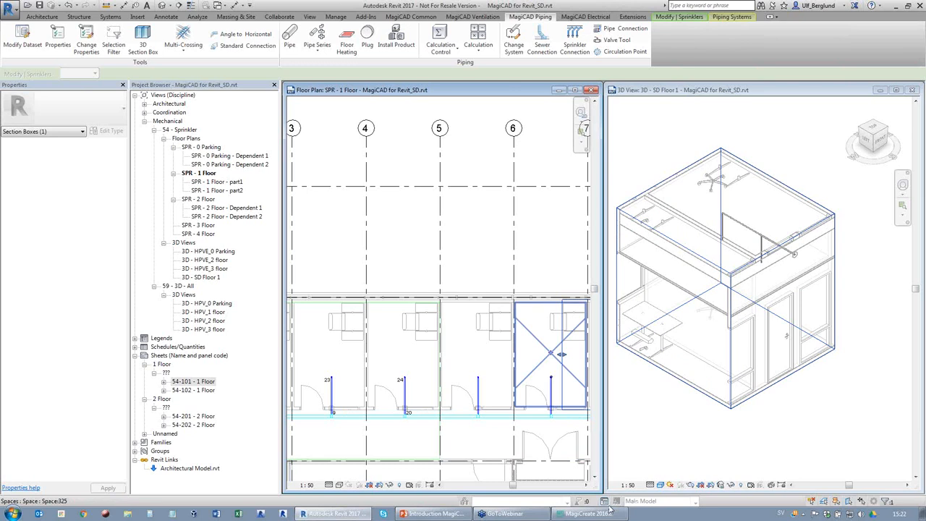
mouse_move(602, 515)
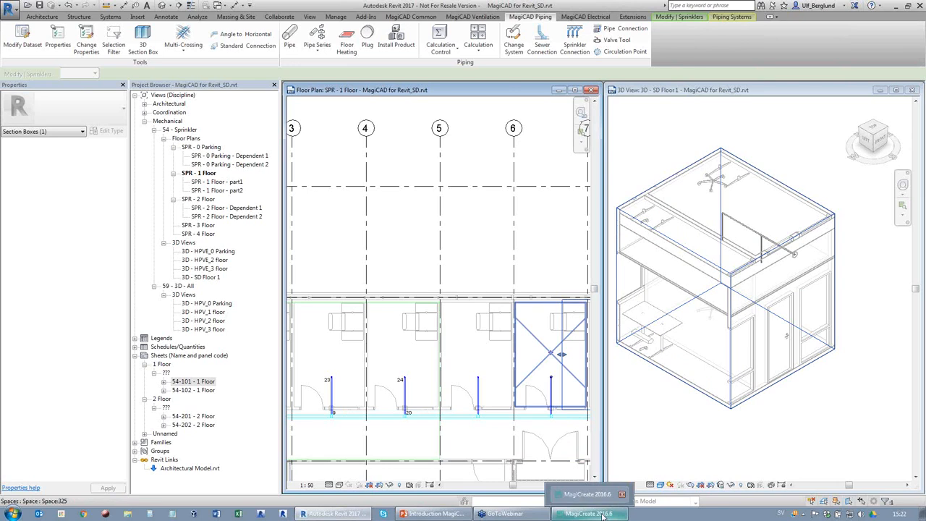
click(533, 515)
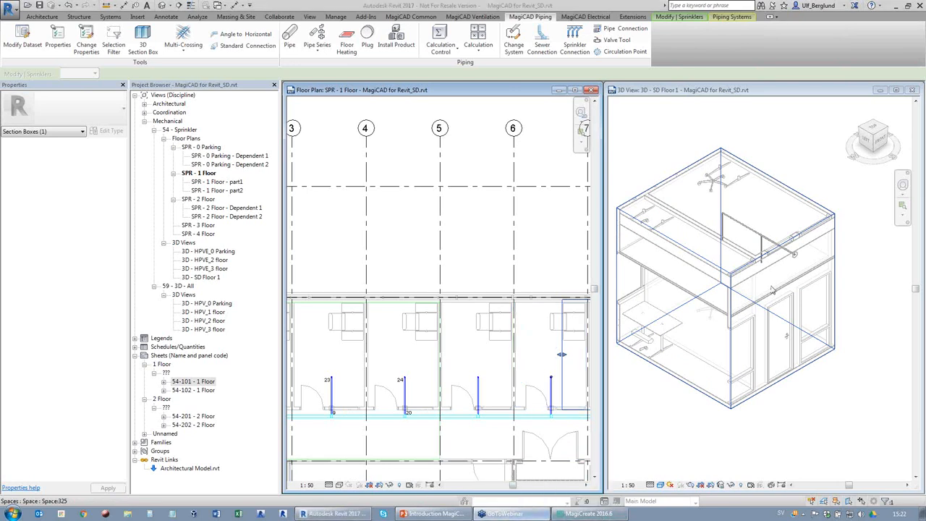